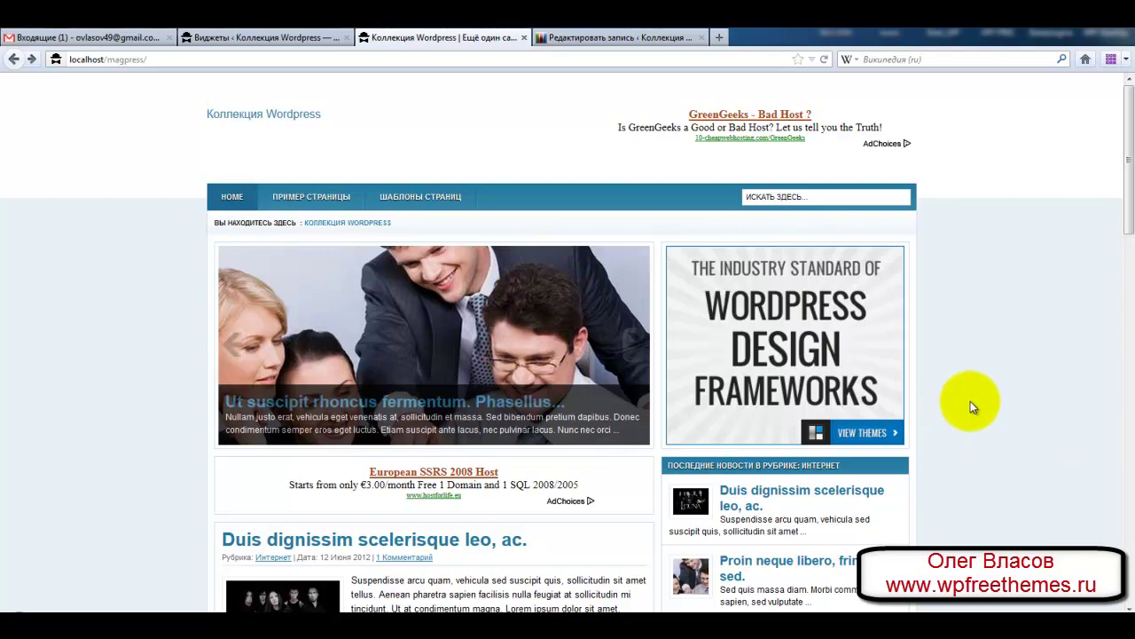
# Examine the site's front page with the Lorama theme, from the header and slider down to the footer
pyautogui.scroll(-5, 973, 401)
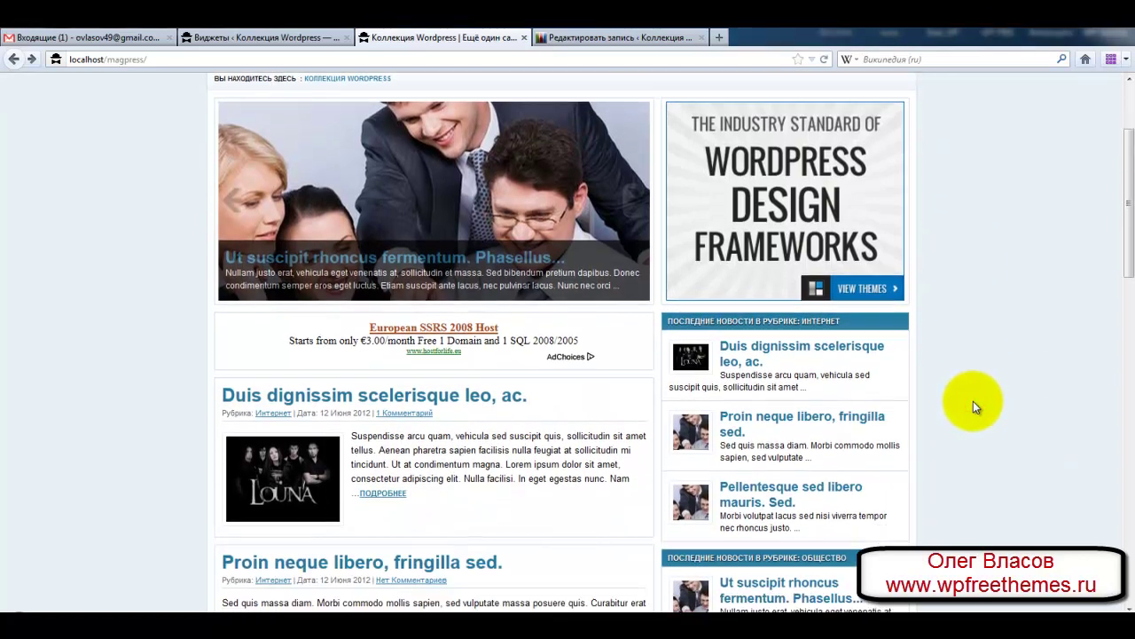
pyautogui.scroll(-10, 973, 401)
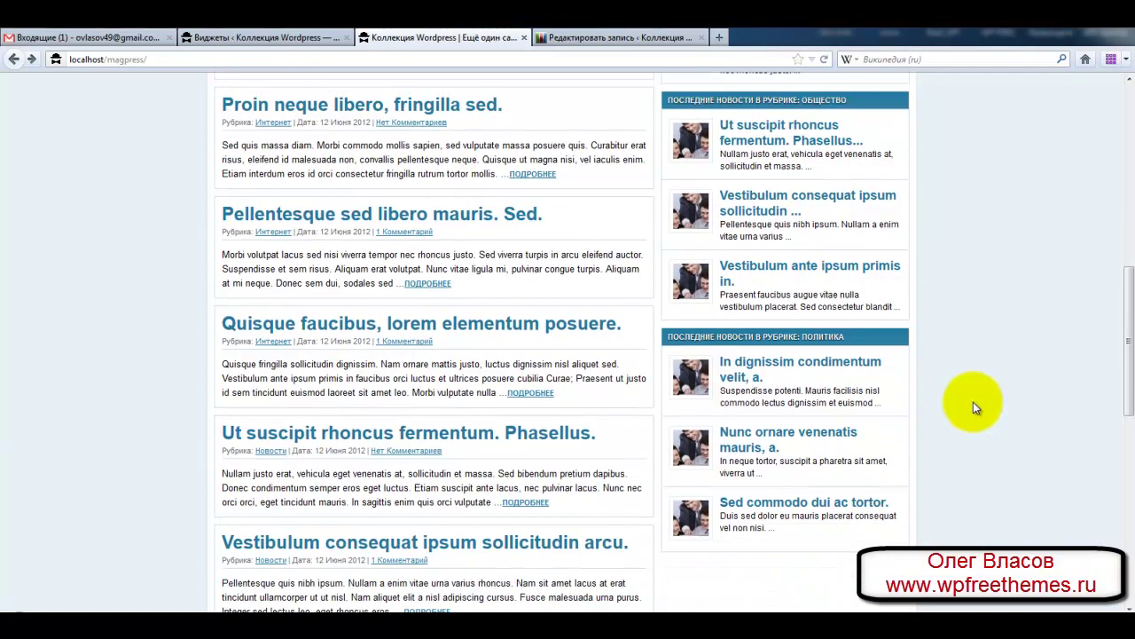
pyautogui.scroll(-10, 973, 407)
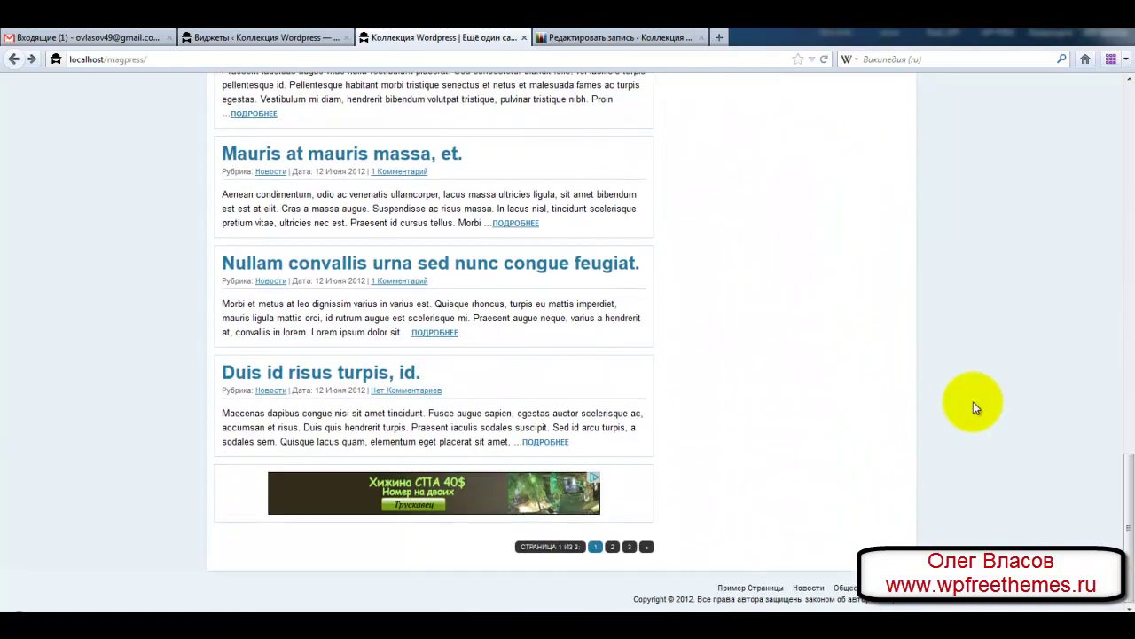
pyautogui.scroll(20, 973, 406)
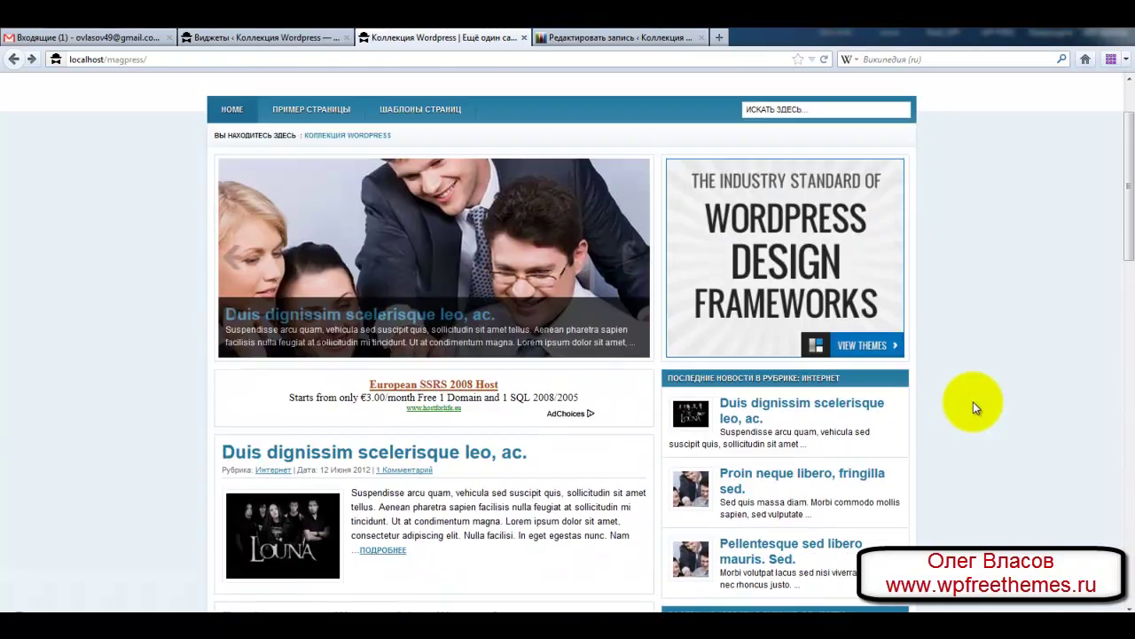
pyautogui.scroll(-7, 973, 407)
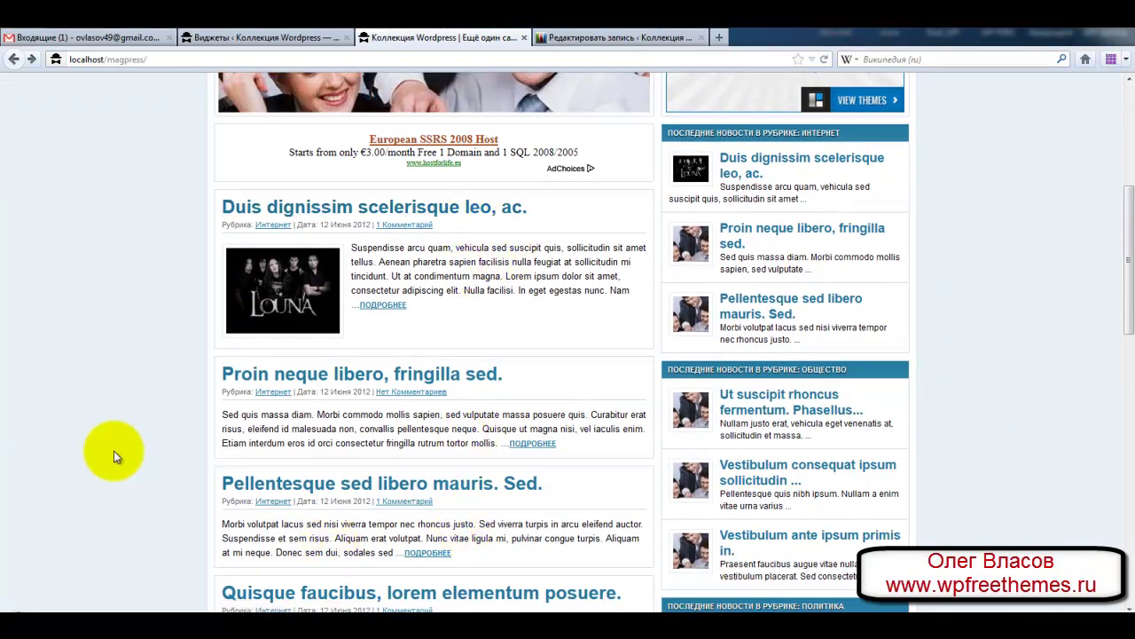
pyautogui.scroll(5, 114, 451)
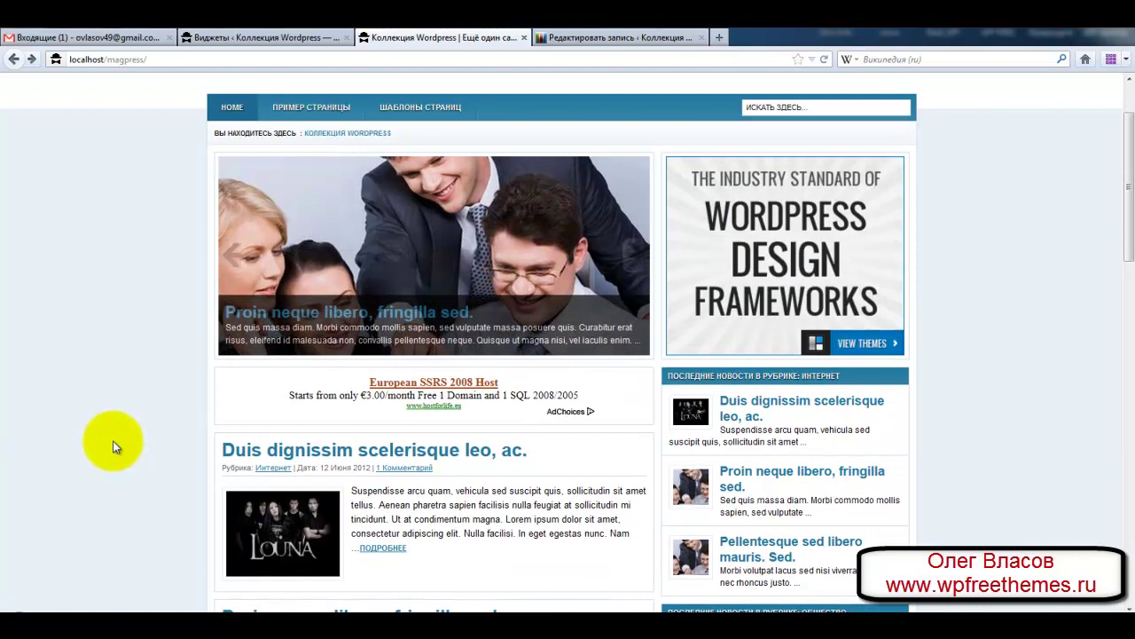
pyautogui.scroll(-4, 165, 474)
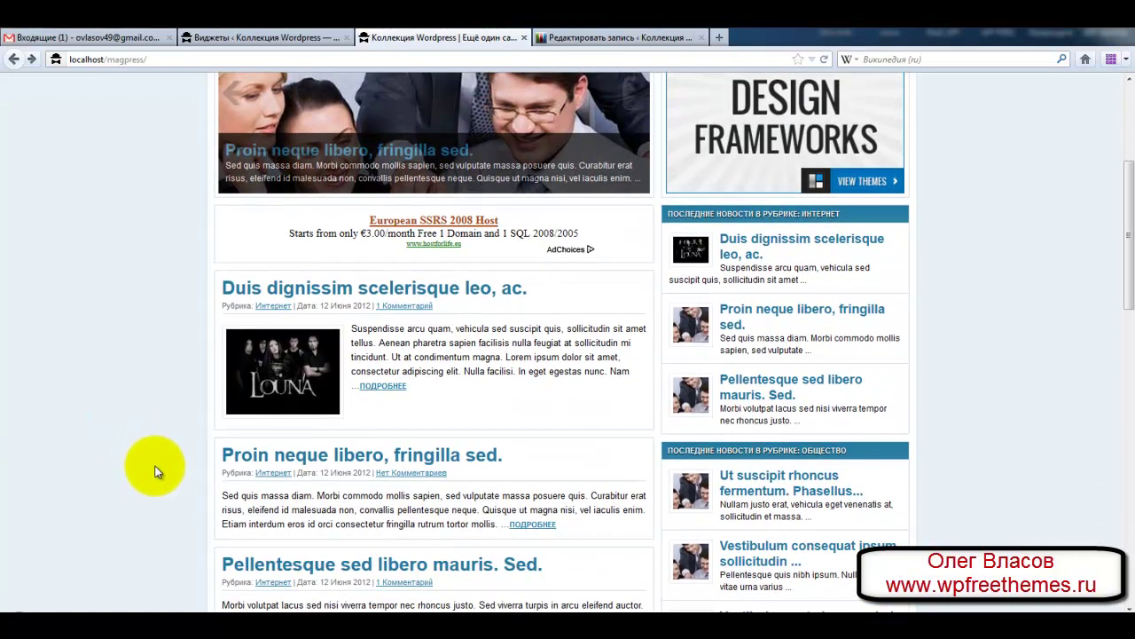
pyautogui.scroll(5, 153, 466)
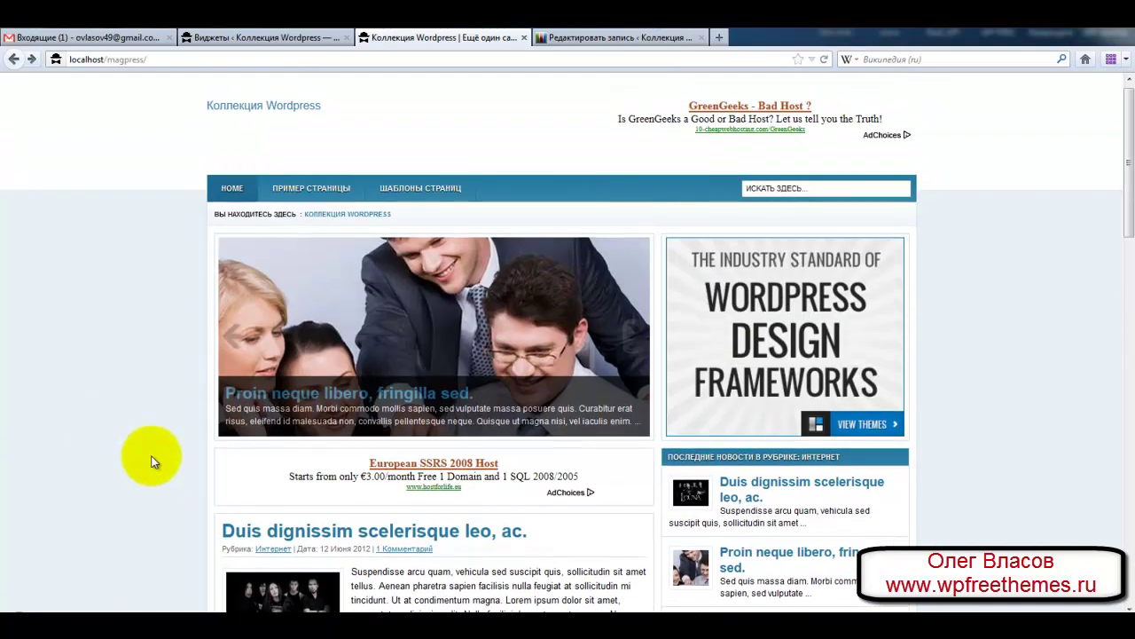
# Switch to the WordPress dashboard and go through the theme management page to the Lorama theme options
pyautogui.click(290, 40)
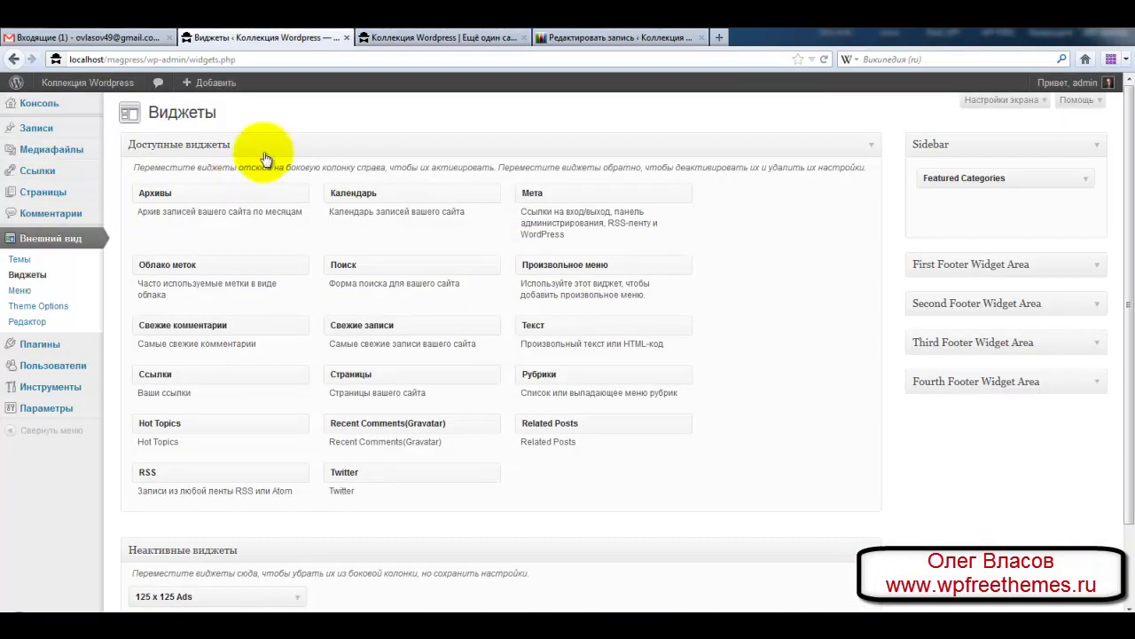
pyautogui.click(84, 259)
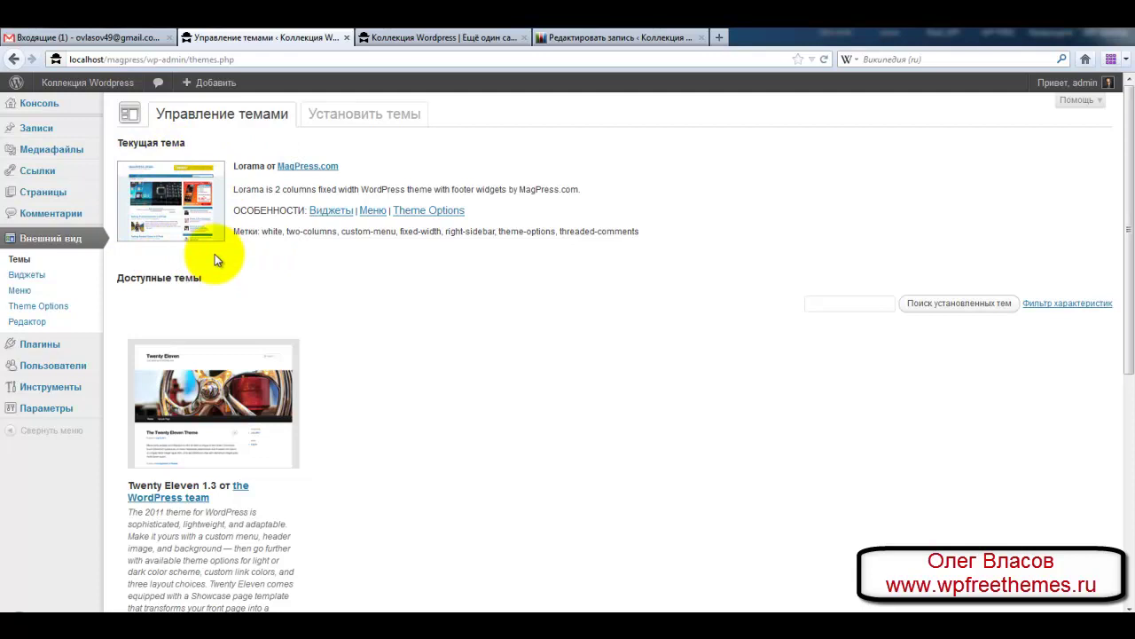
pyautogui.click(64, 308)
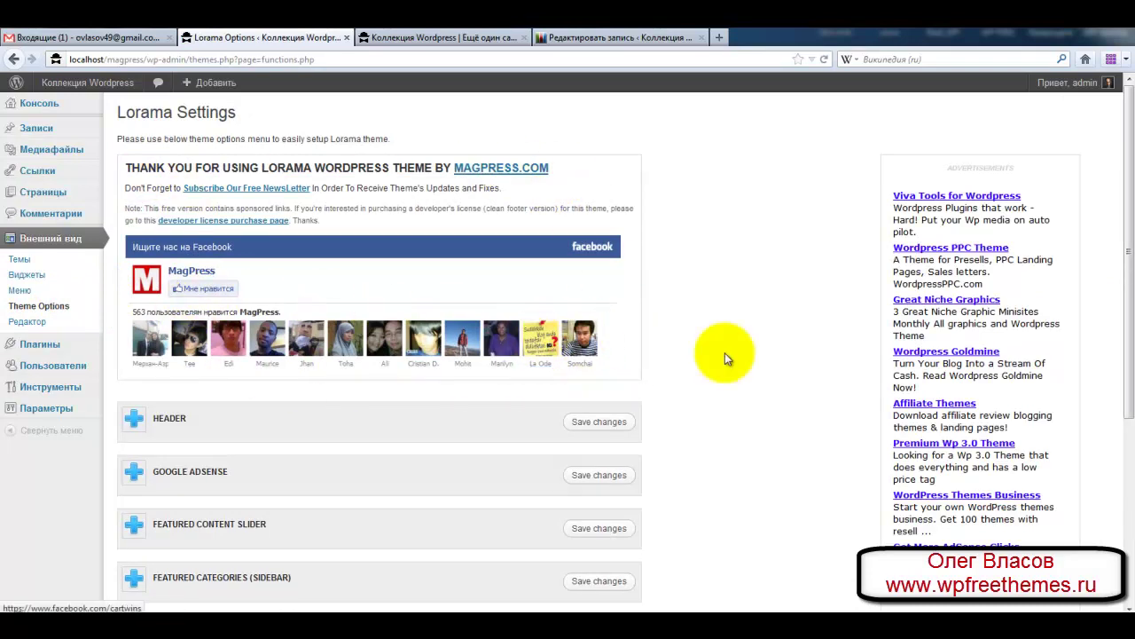
# Expand the Header section of the theme options to view its settings, and collapse it again
pyautogui.scroll(-5, 743, 362)
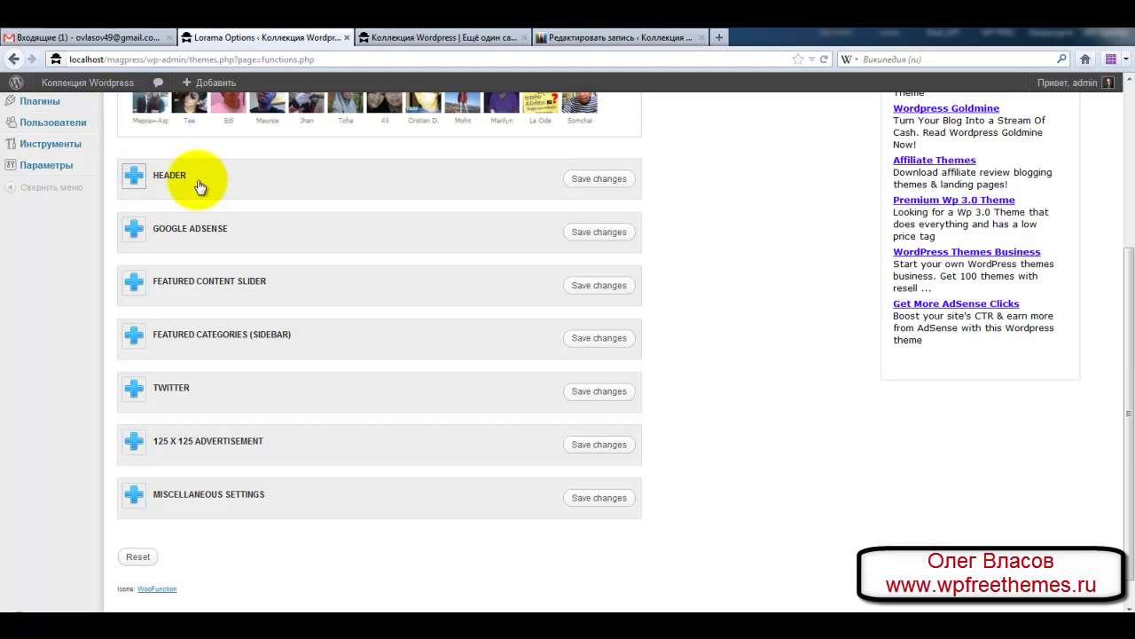
pyautogui.click(133, 179)
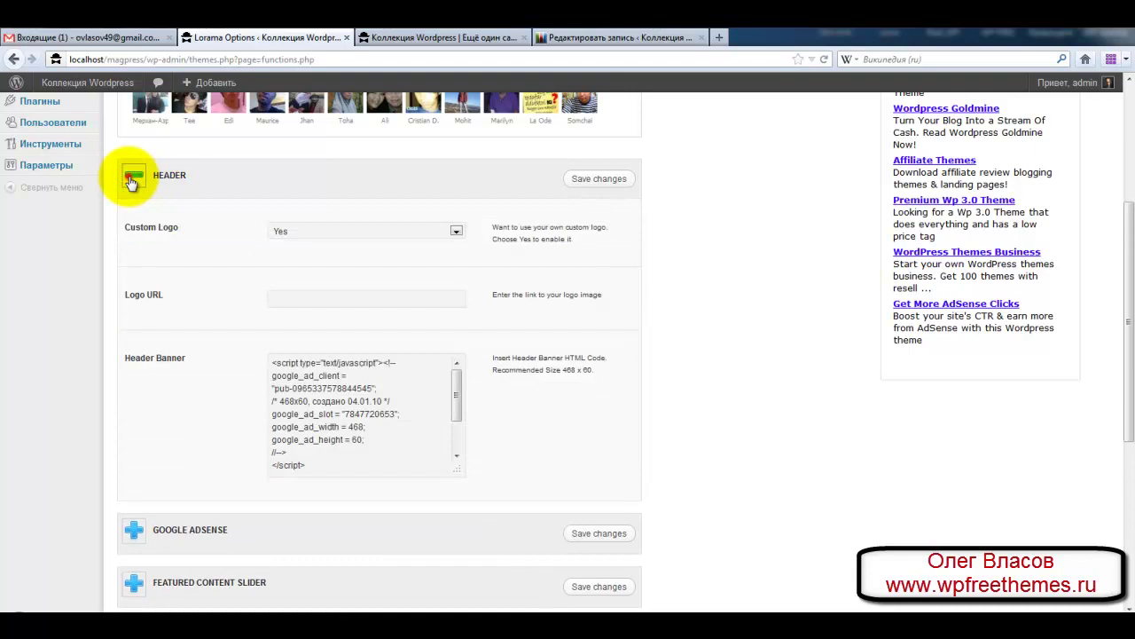
pyautogui.click(132, 179)
pyautogui.click(132, 179)
pyautogui.click(131, 179)
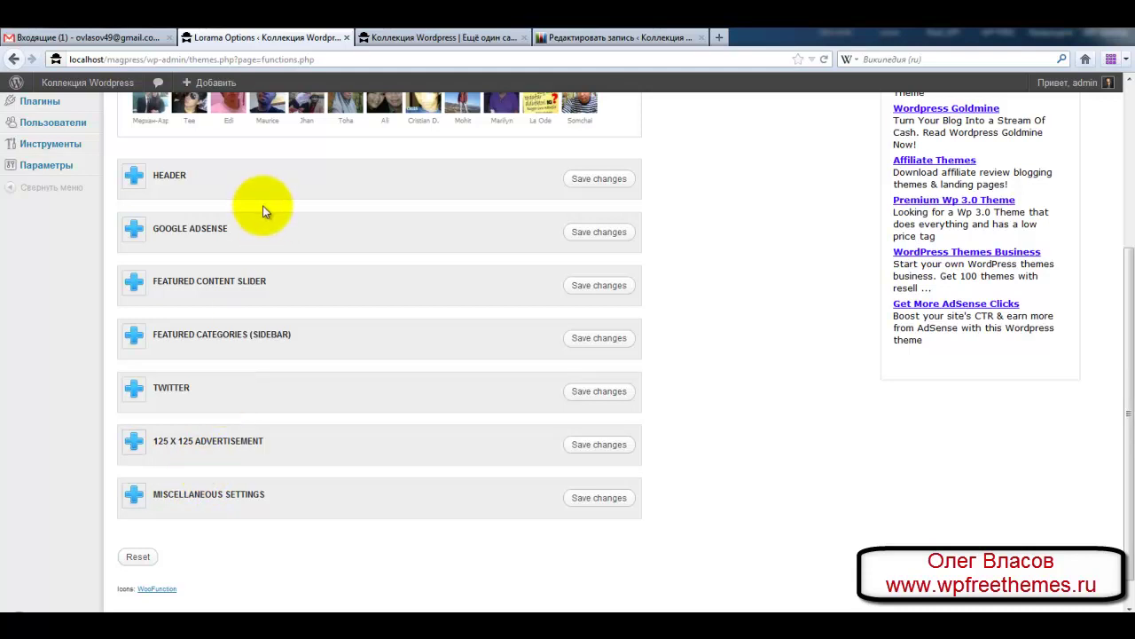
# Set the Custom Logo option in the Header section to No and save the changes
pyautogui.click(134, 177)
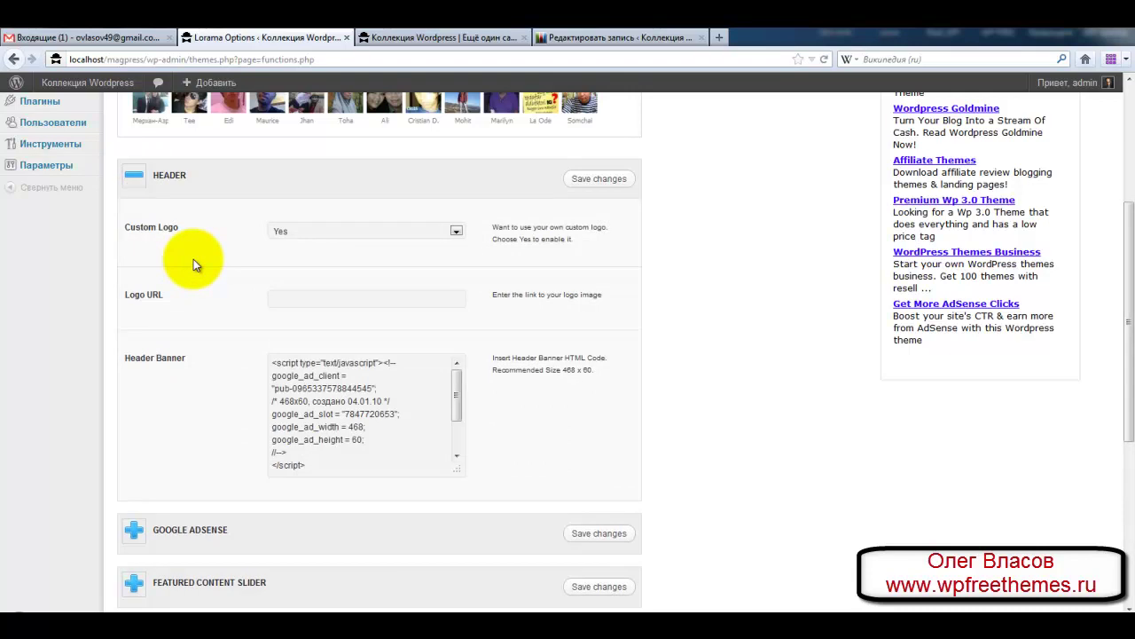
pyautogui.click(456, 232)
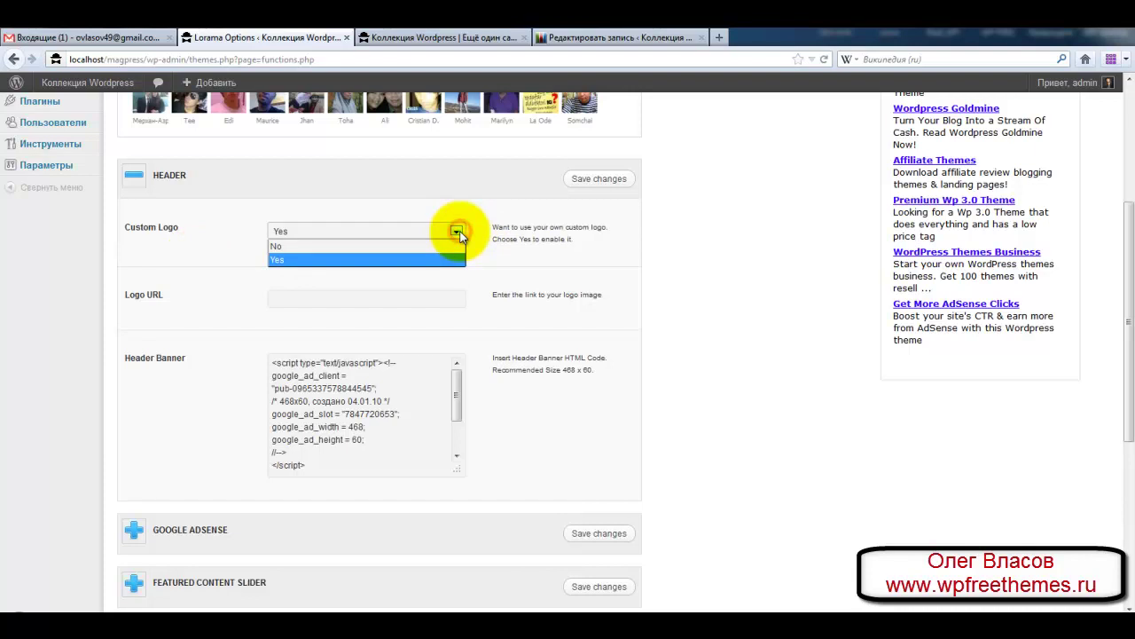
pyautogui.click(450, 246)
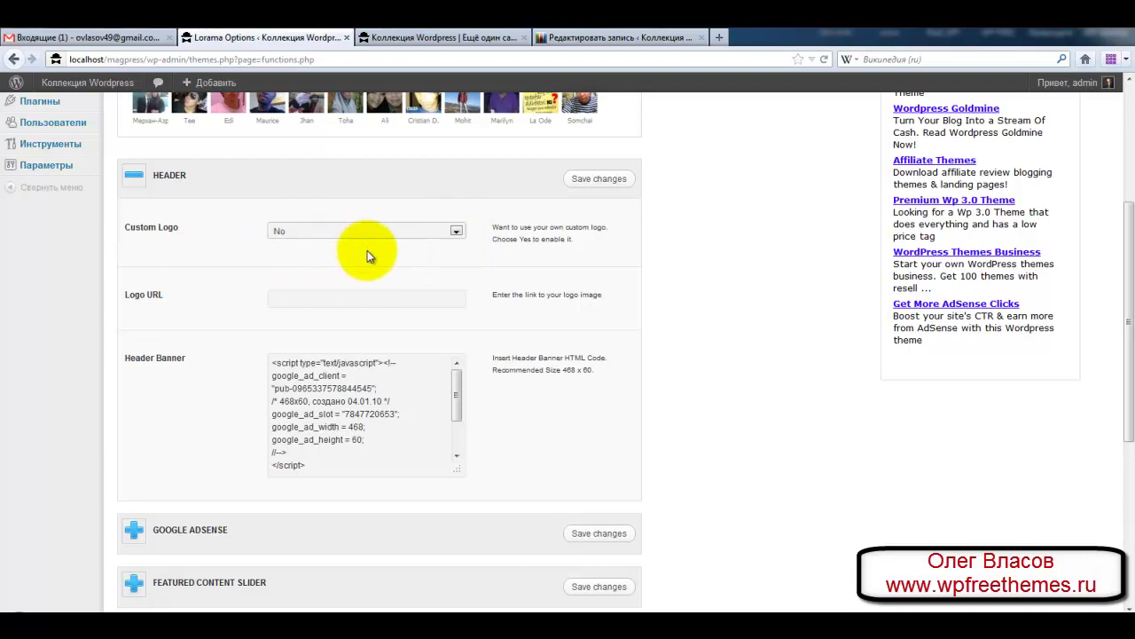
pyautogui.click(581, 179)
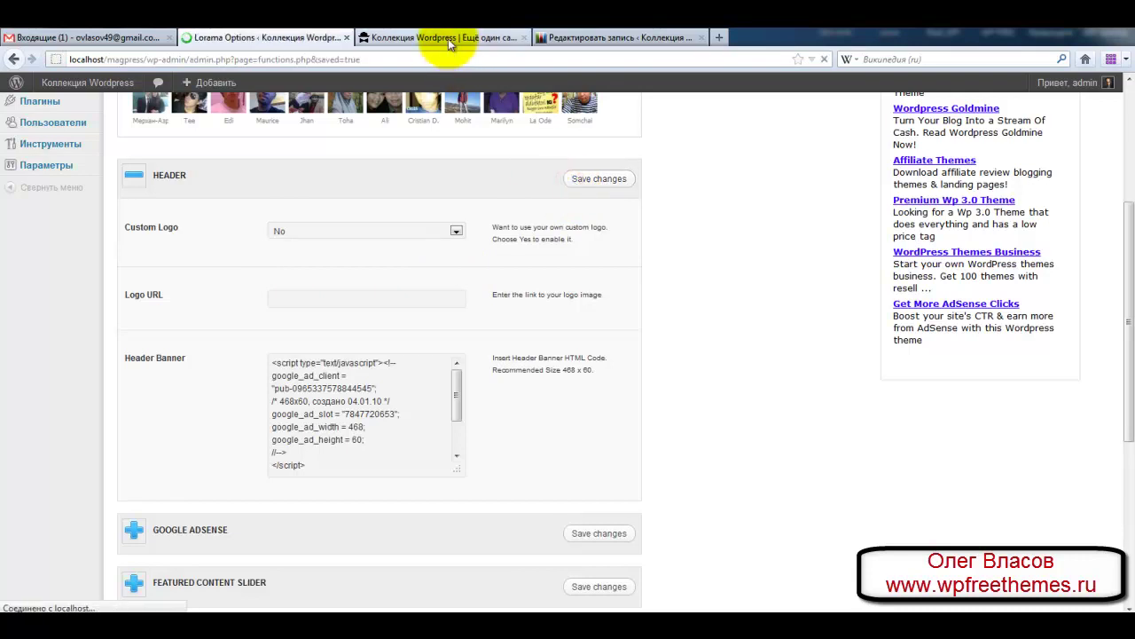
# Reload the site's front page to check how the header title is displayed
pyautogui.click(448, 39)
pyautogui.rightClick(432, 112)
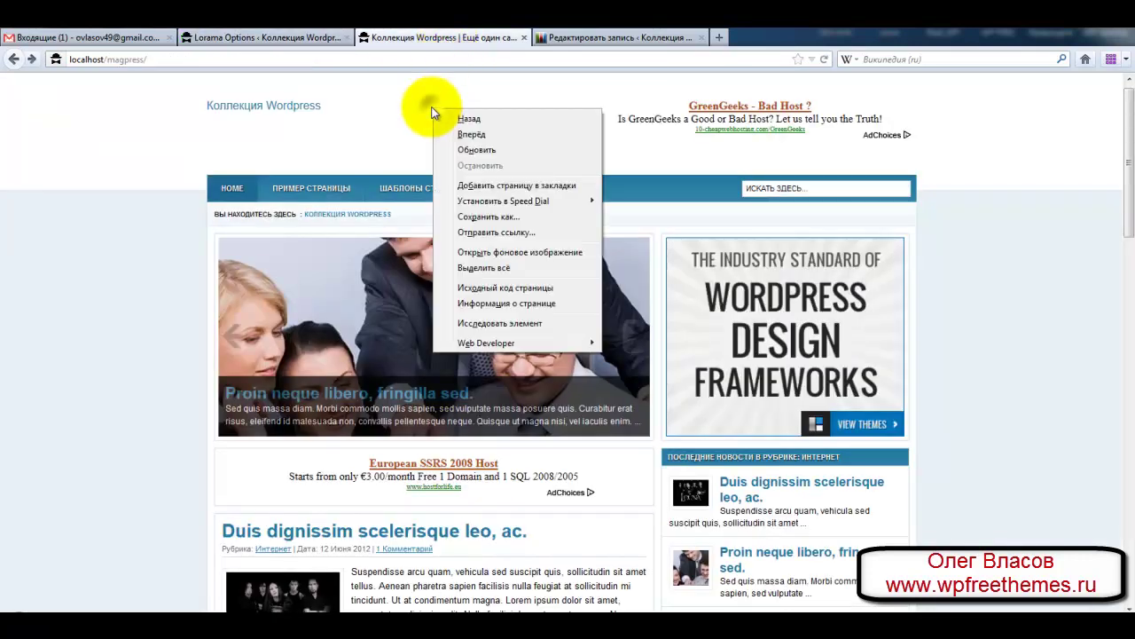
pyautogui.click(453, 149)
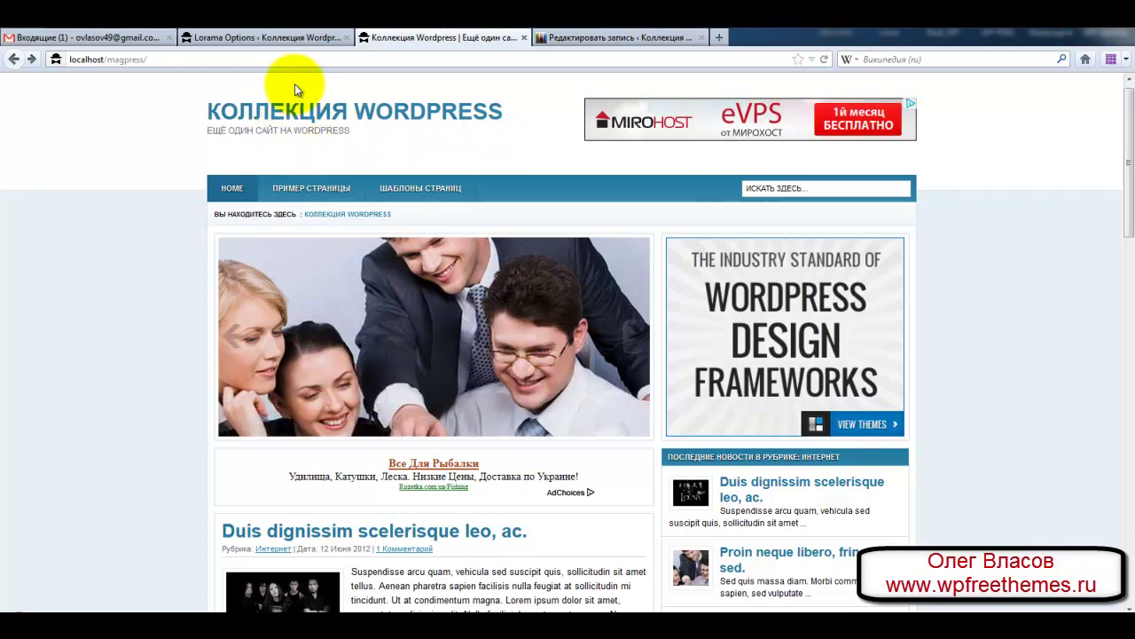
# Return to the theme options and set Custom Logo in the Header section to Yes, placing the cursor in the Logo URL field
pyautogui.click(299, 38)
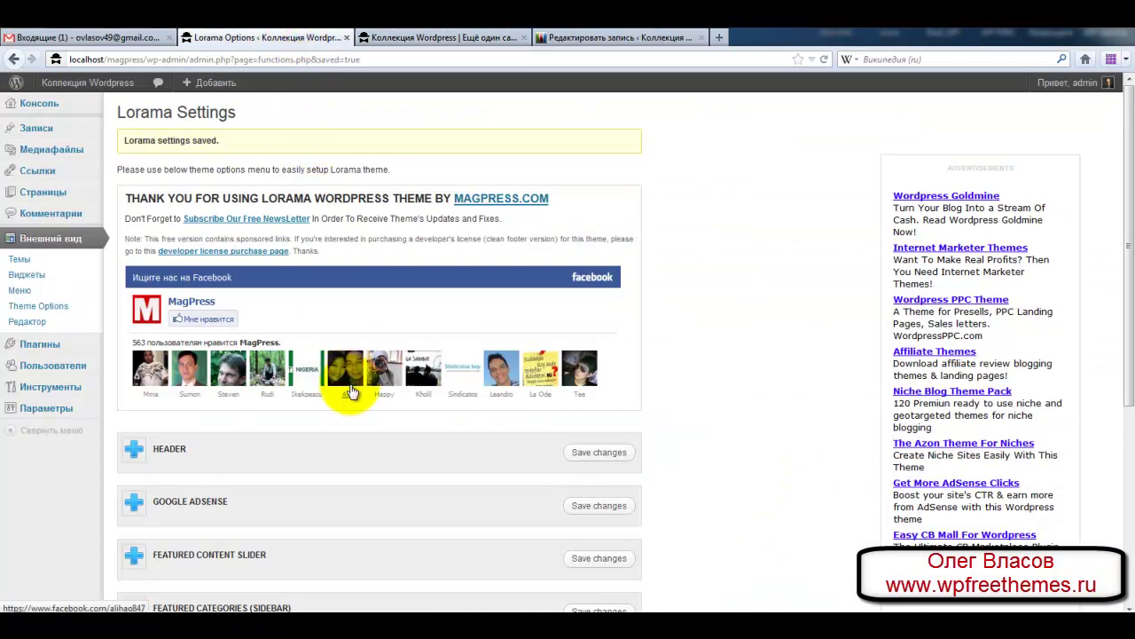
pyautogui.scroll(-3, 350, 390)
pyautogui.click(133, 448)
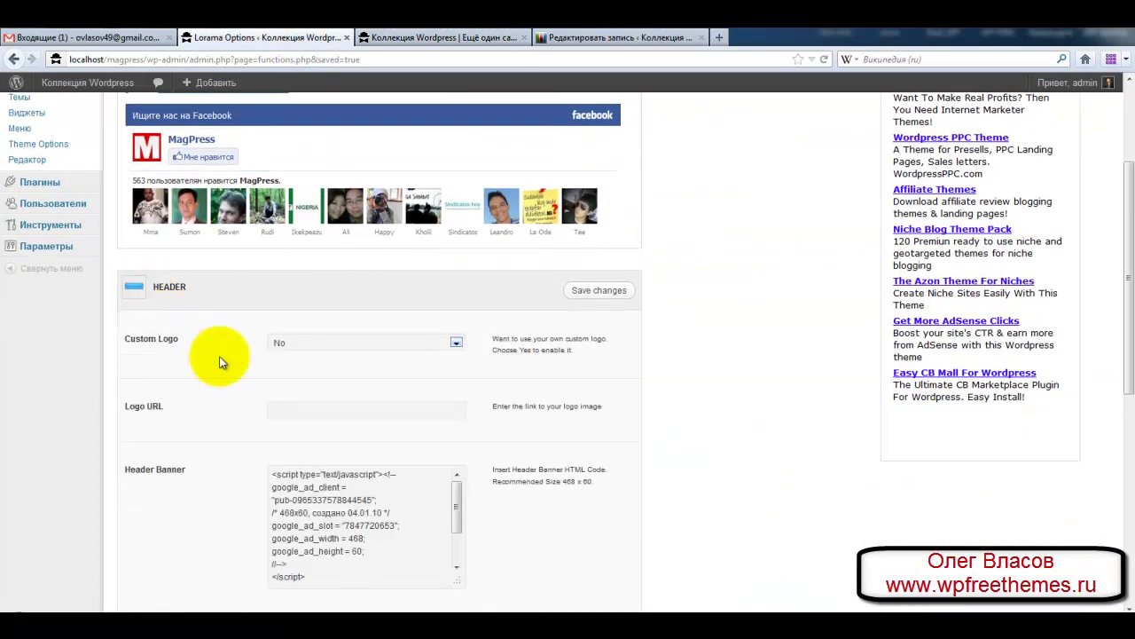
pyautogui.scroll(-2, 205, 349)
pyautogui.click(433, 272)
pyautogui.click(319, 287)
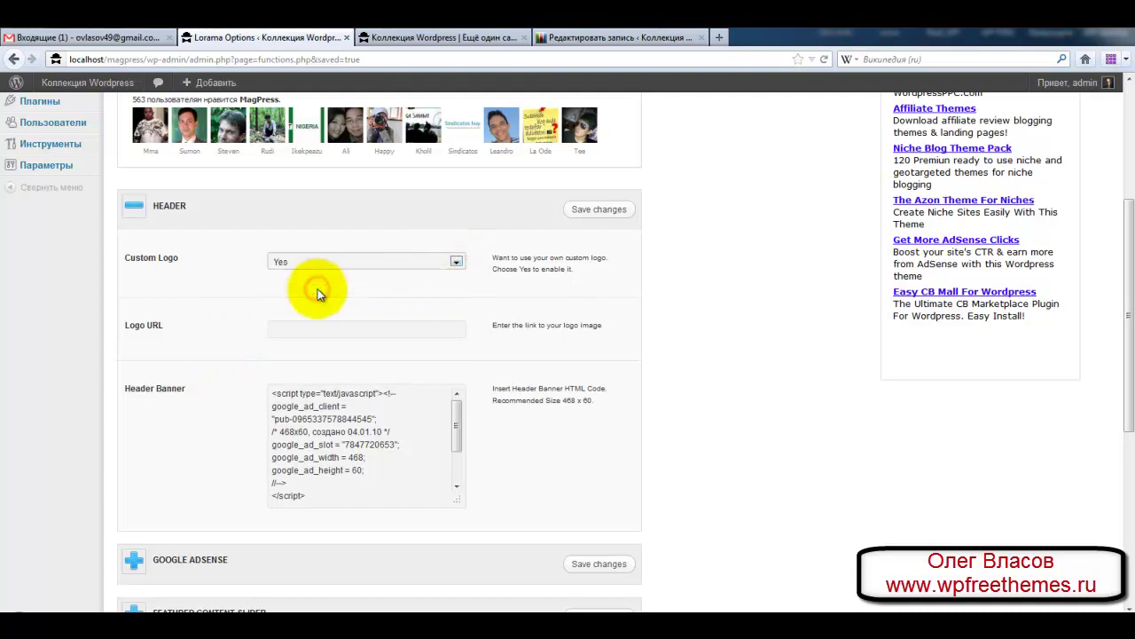
pyautogui.click(319, 332)
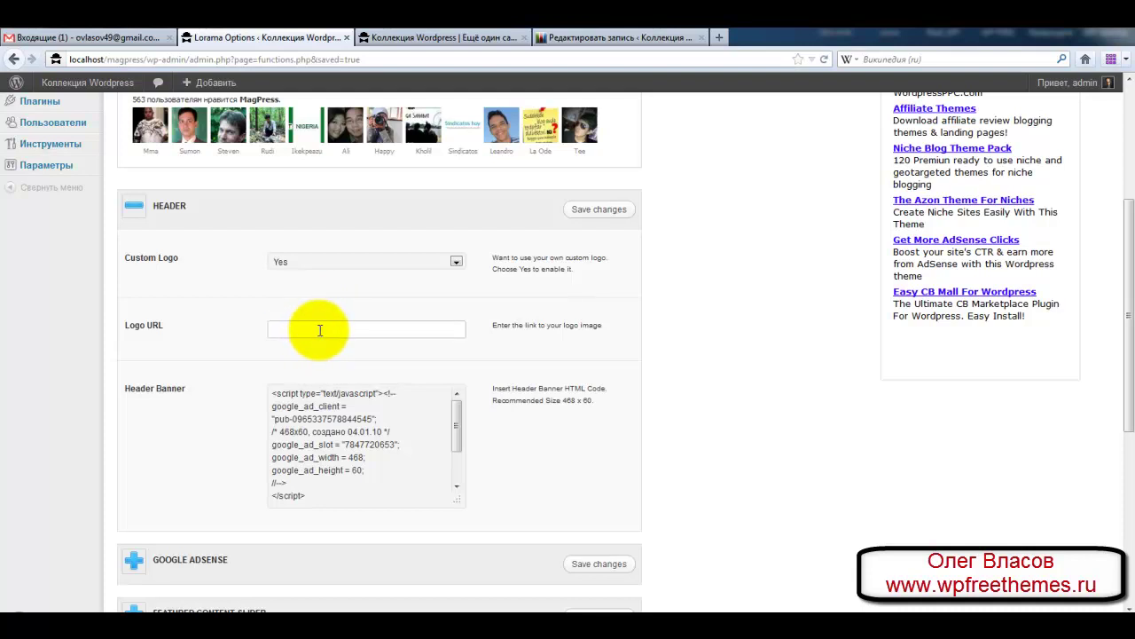
# Open the page for adding a new media file in a separate browser tab
pyautogui.scroll(5, 115, 367)
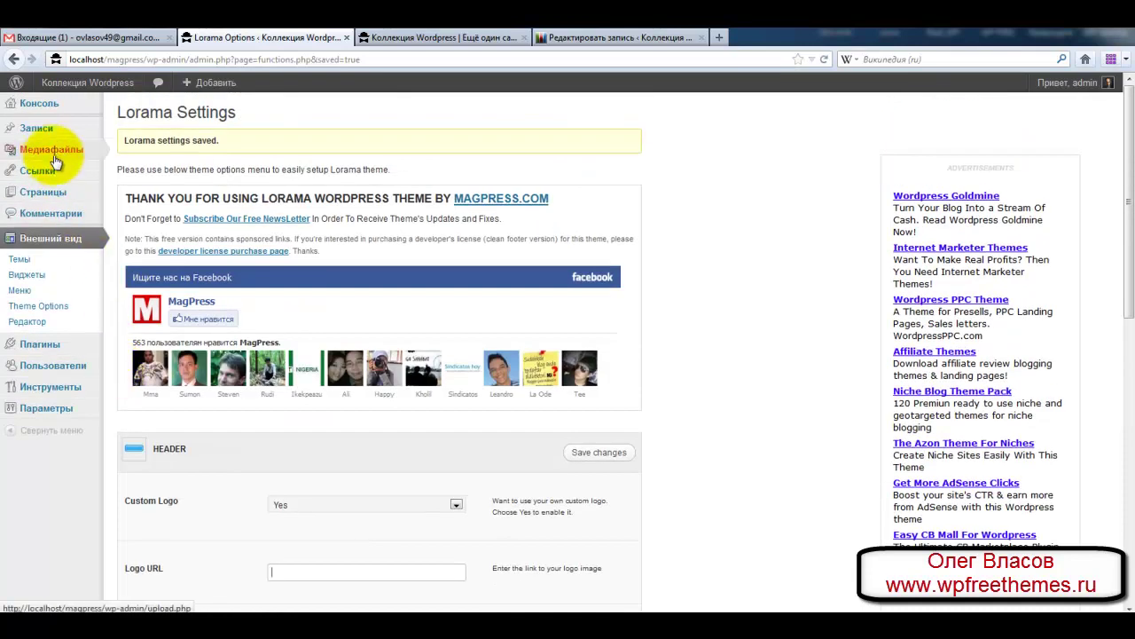
pyautogui.moveTo(53, 156)
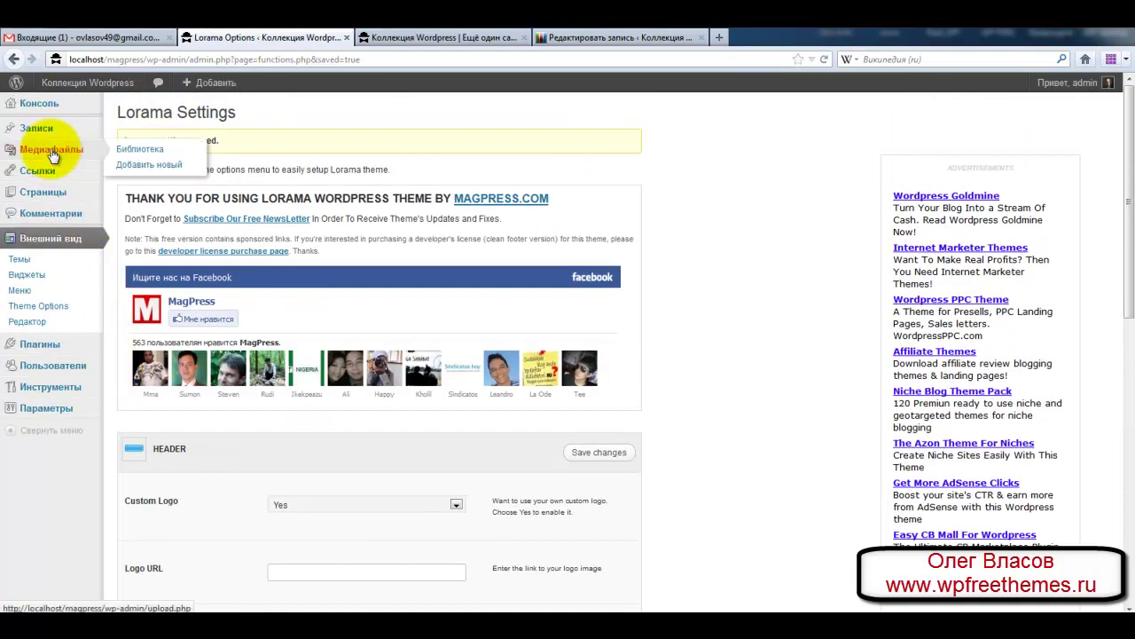
pyautogui.rightClick(152, 170)
pyautogui.click(183, 176)
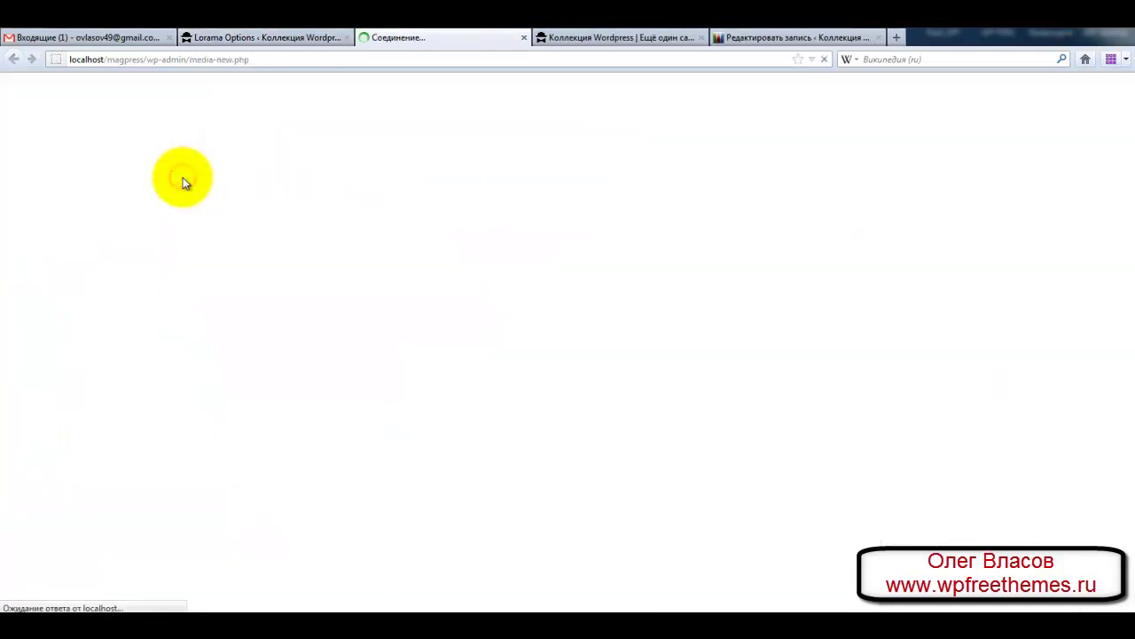
# Upload the image acerlogo2 from the Logo folder inside the desktop folder "Разработка Шаблонов. Коды. Хаки. Функции. Свойства"
pyautogui.click(618, 235)
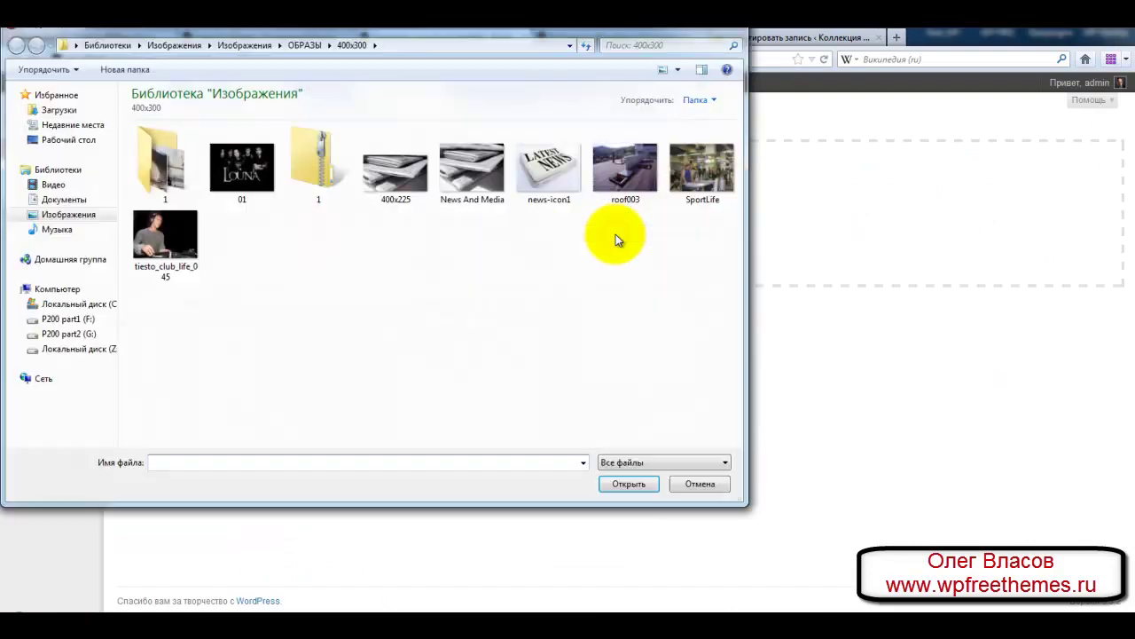
pyautogui.click(312, 304)
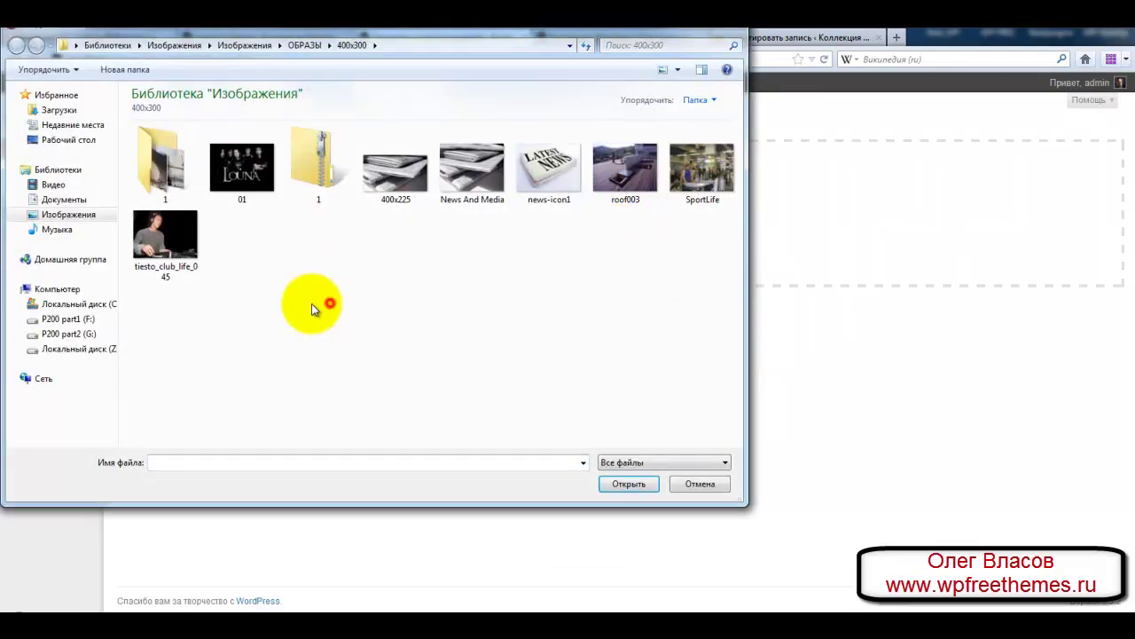
pyautogui.click(69, 139)
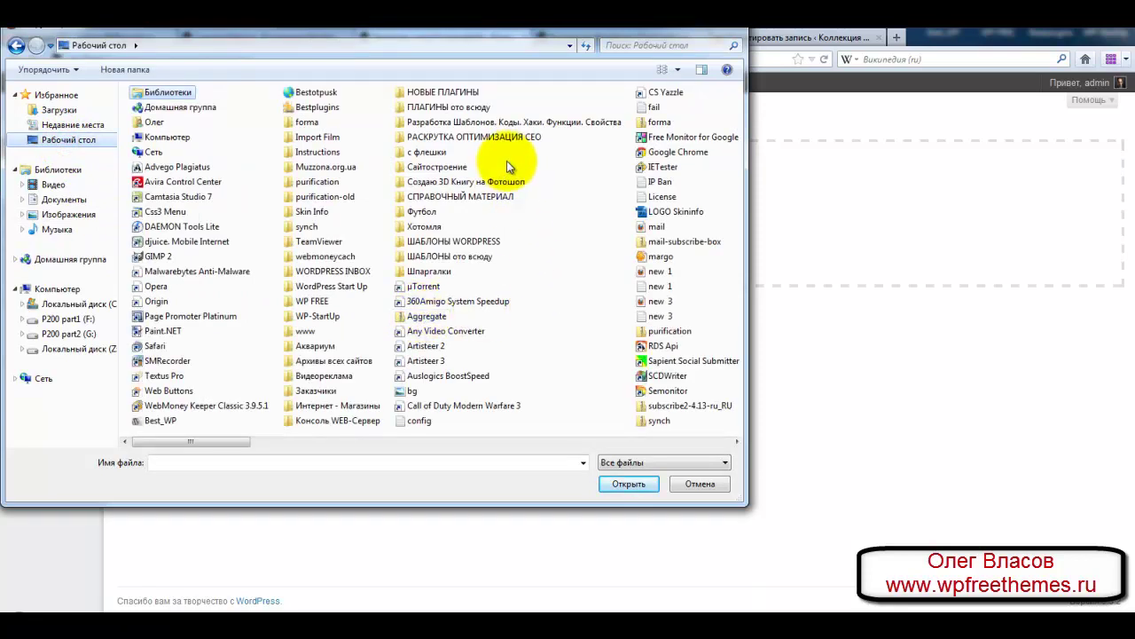
pyautogui.doubleClick(506, 122)
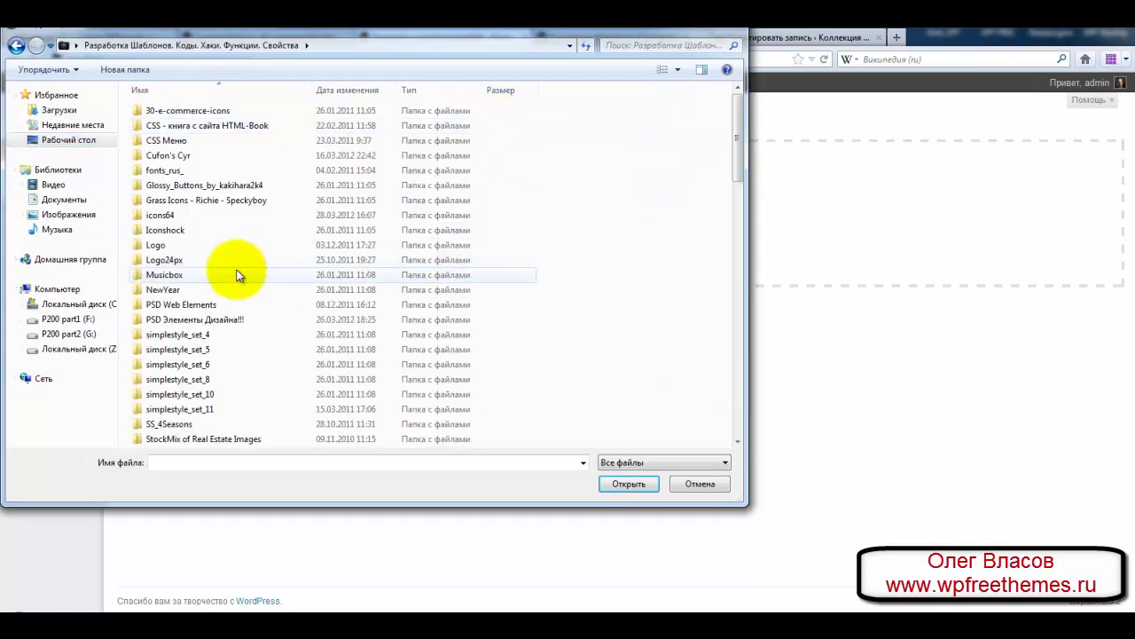
pyautogui.doubleClick(187, 245)
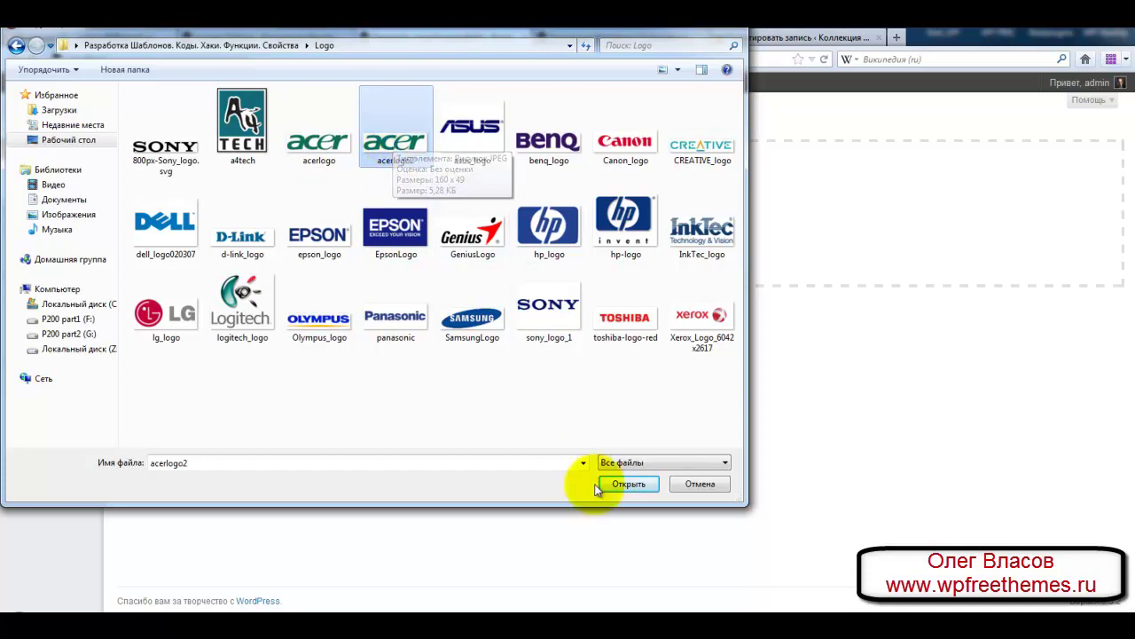
pyautogui.click(626, 484)
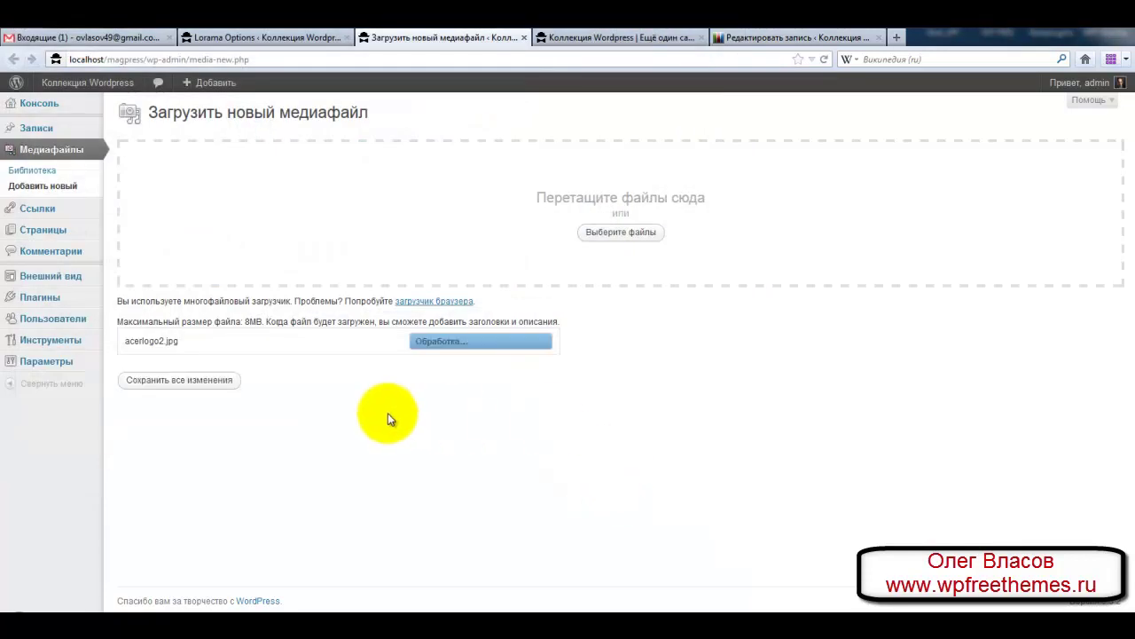
# Copy the file link of the uploaded acerlogo2.jpg image
pyautogui.scroll(-3, 378, 431)
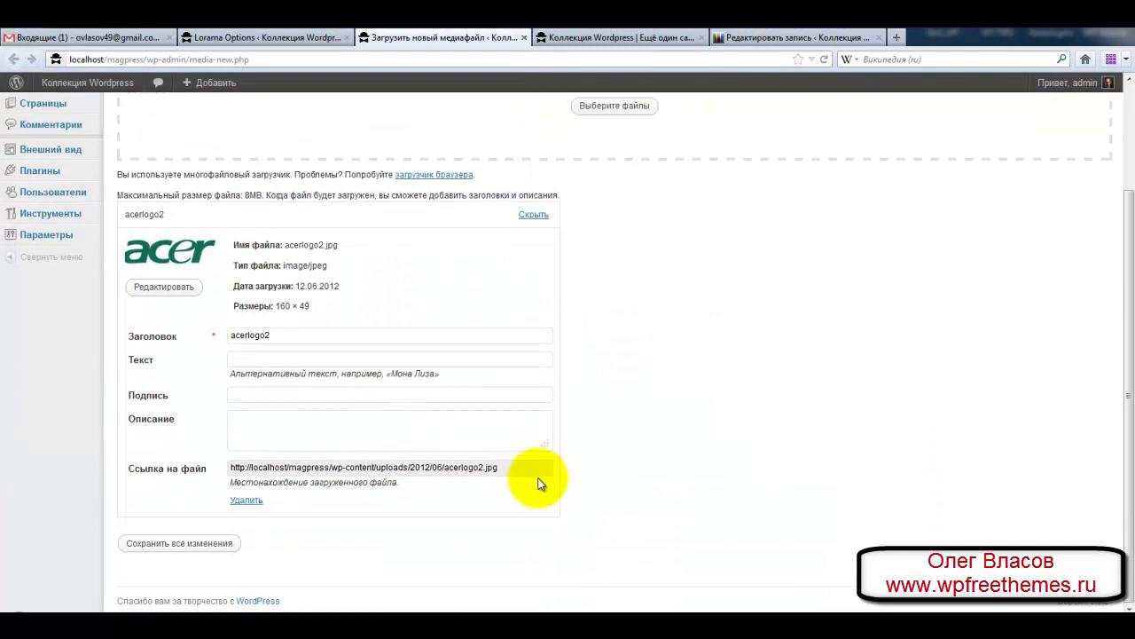
pyautogui.moveTo(530, 467); pyautogui.dragTo(204, 468)
pyautogui.hotkey('ctrl', 'c')
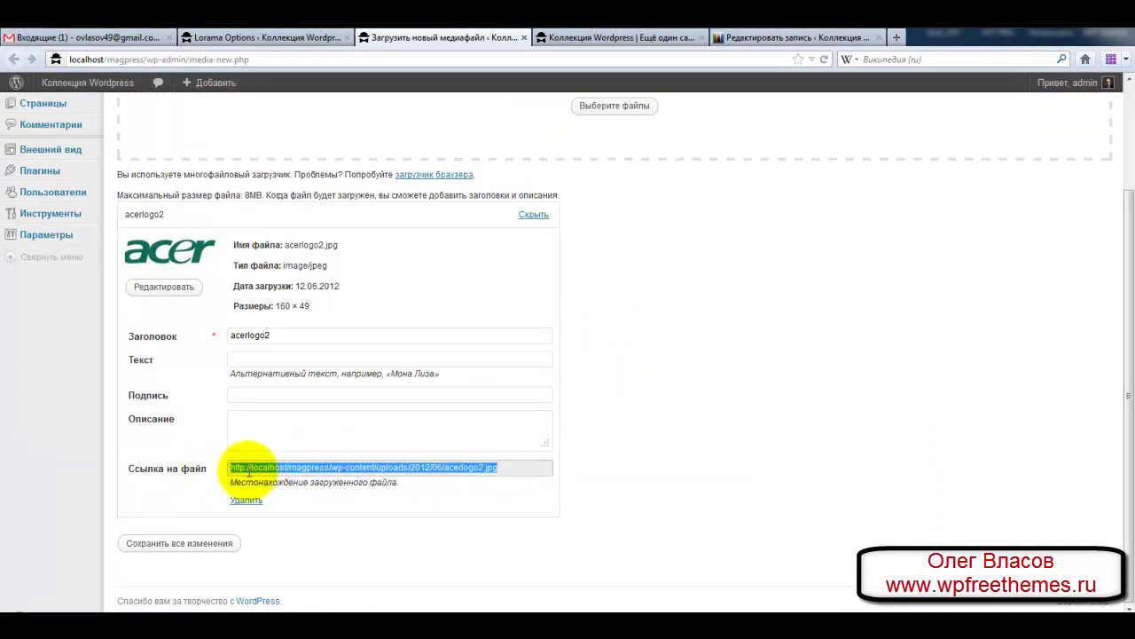
# Copy the selected acerlogo2.jpg file link again and save all changes to the uploaded media file
pyautogui.rightClick(248, 470)
pyautogui.click(272, 516)
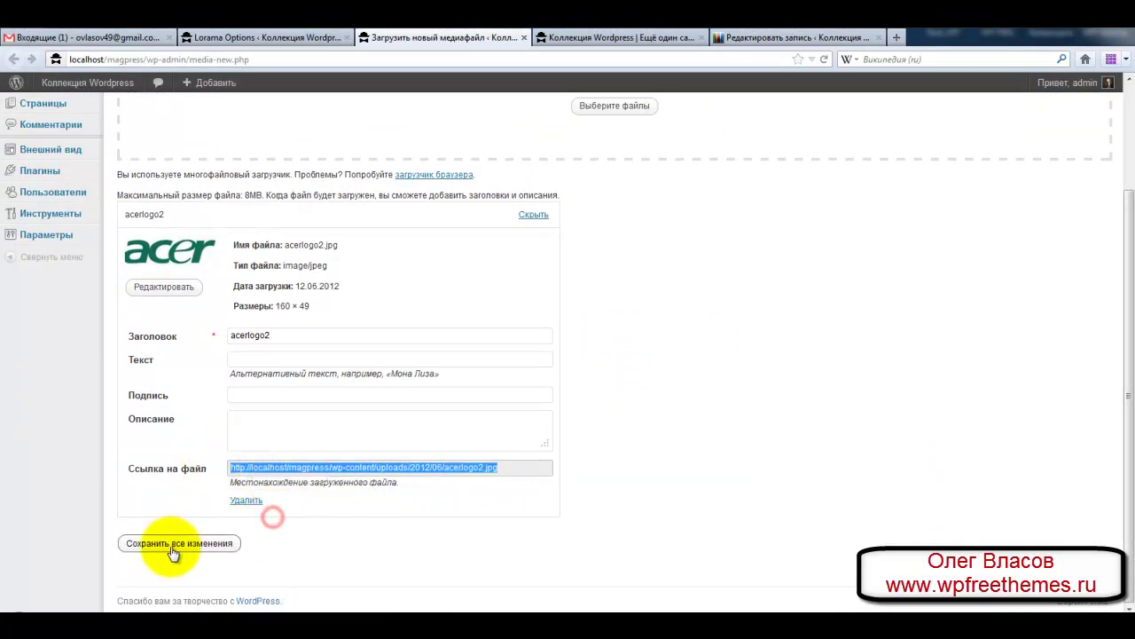
pyautogui.click(173, 545)
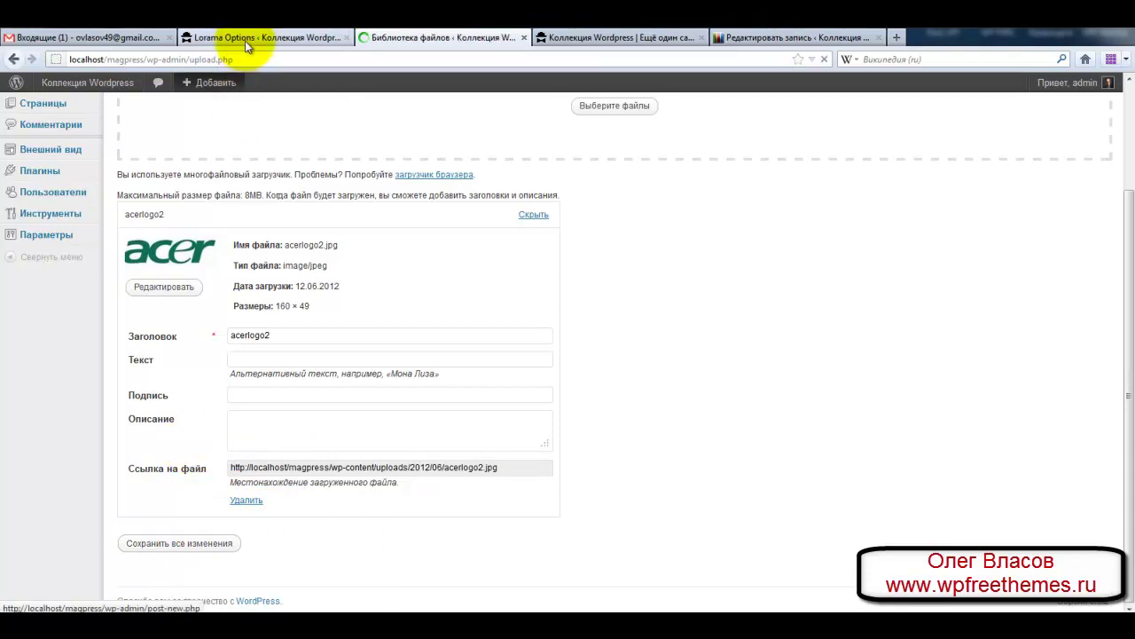
# Paste the acerlogo2.jpg link into the Logo URL field of the Header section in the Lorama options and save the changes
pyautogui.click(247, 38)
pyautogui.scroll(-3, 272, 431)
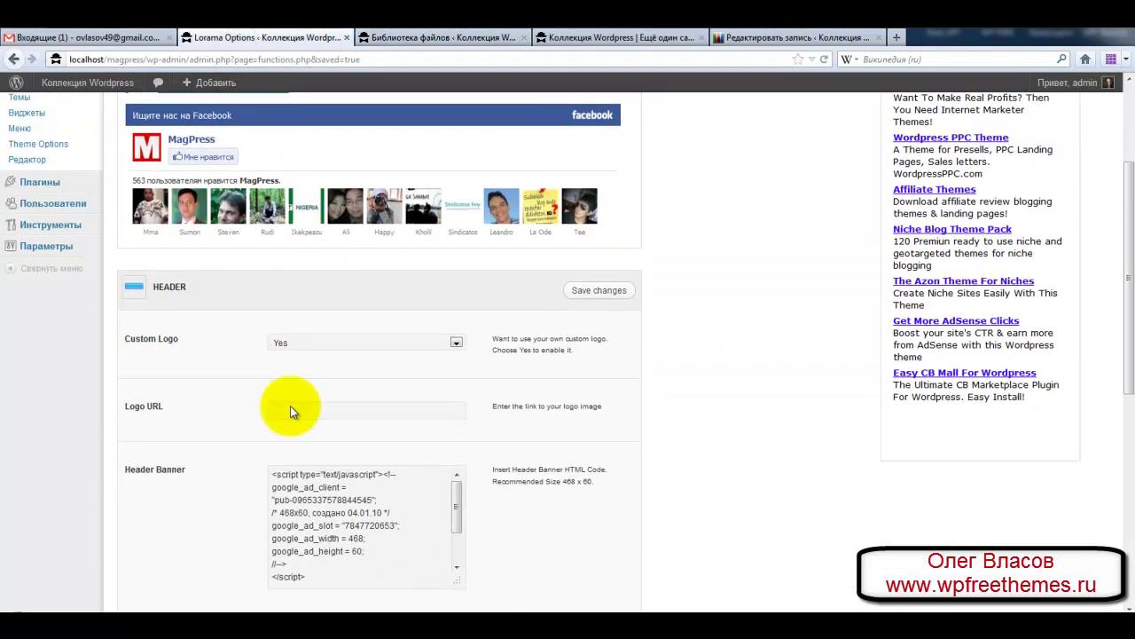
pyautogui.click(294, 410)
pyautogui.rightClick(296, 410)
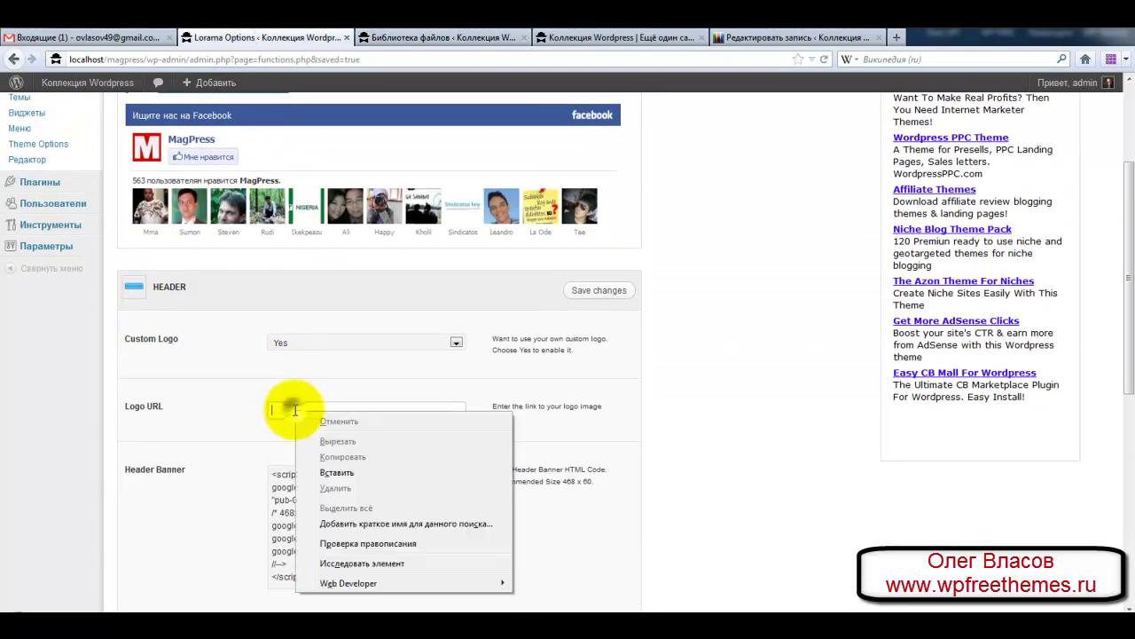
pyautogui.click(324, 474)
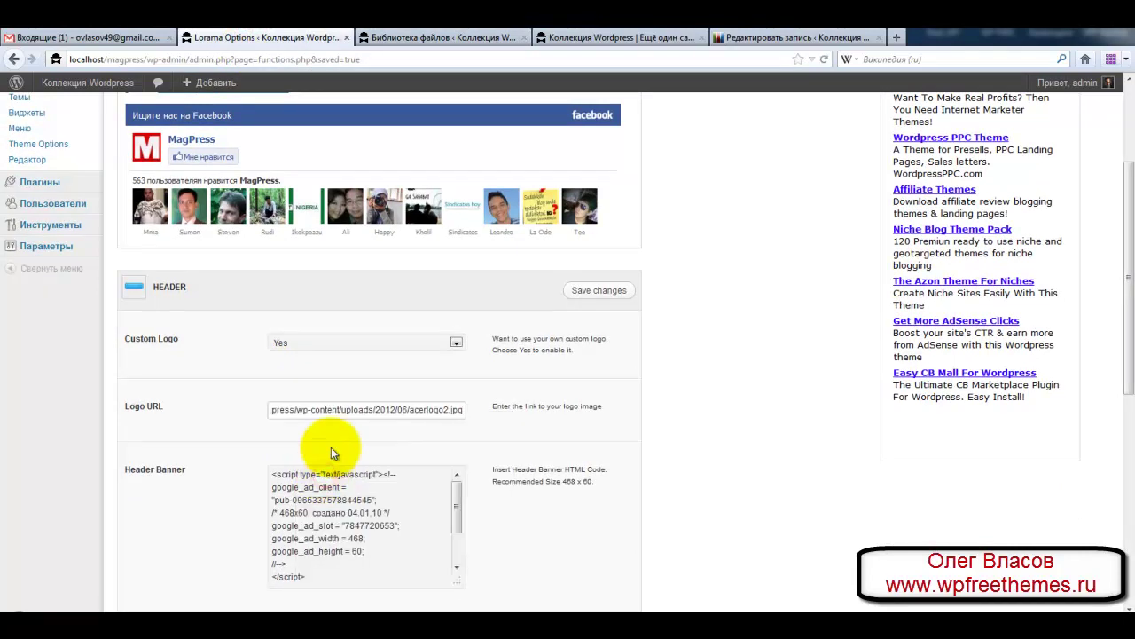
pyautogui.click(612, 292)
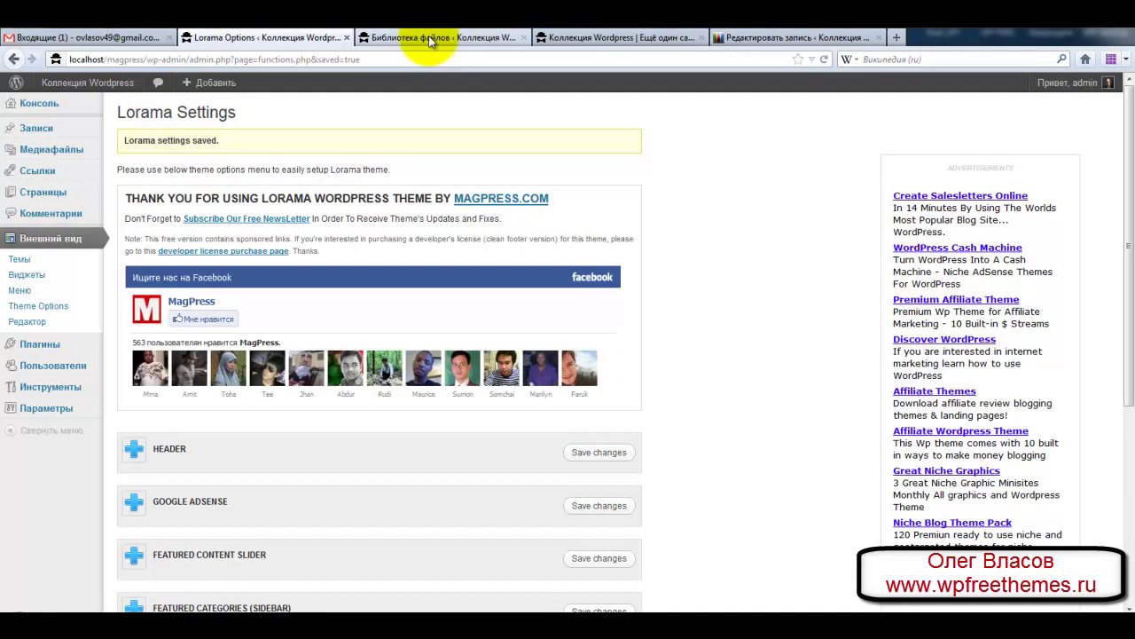
# Open the site's front page and reload it to check the logo in the header
pyautogui.click(433, 37)
pyautogui.click(563, 38)
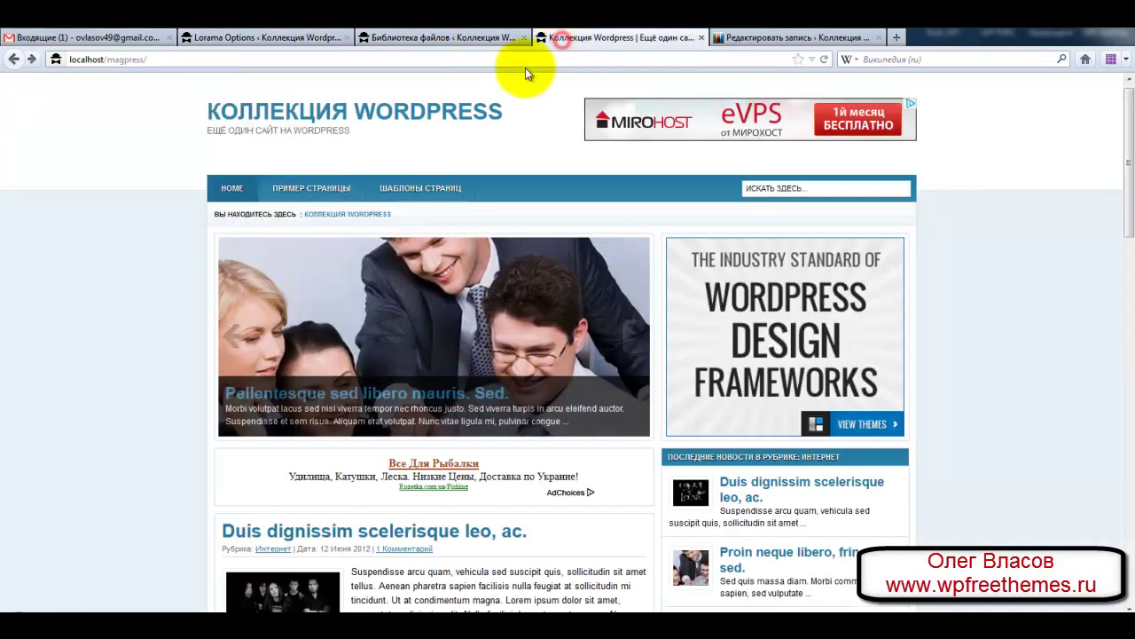
pyautogui.rightClick(177, 160)
pyautogui.click(197, 199)
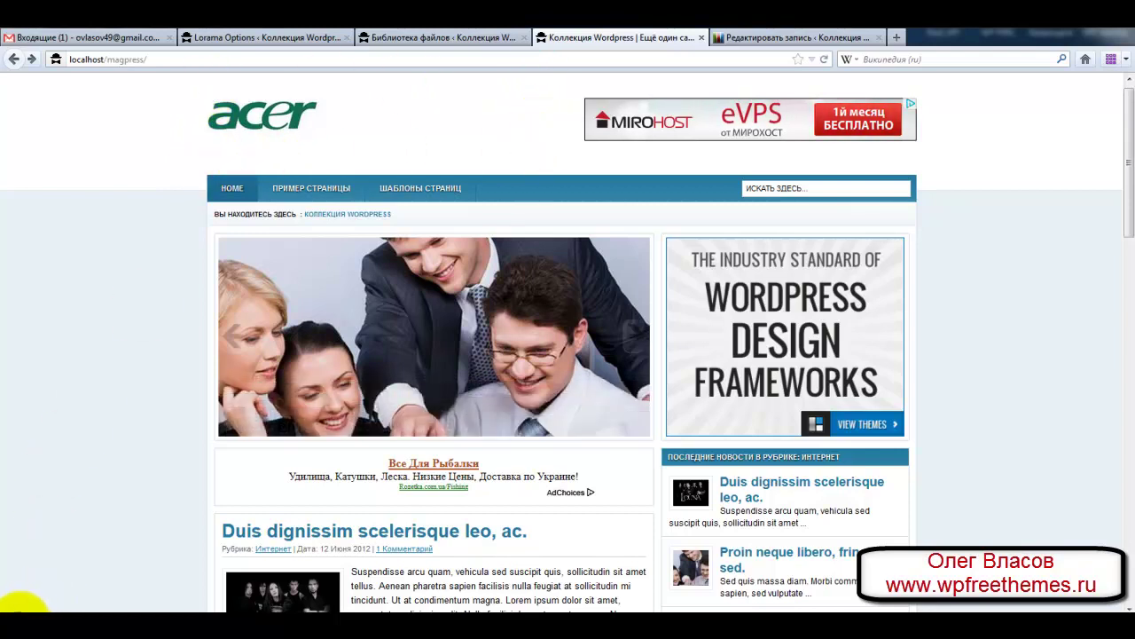
# Measure the width and height available for the header logo with an on-screen ruler, and close the ruler
pyautogui.click(11, 621)
pyautogui.click(18, 441)
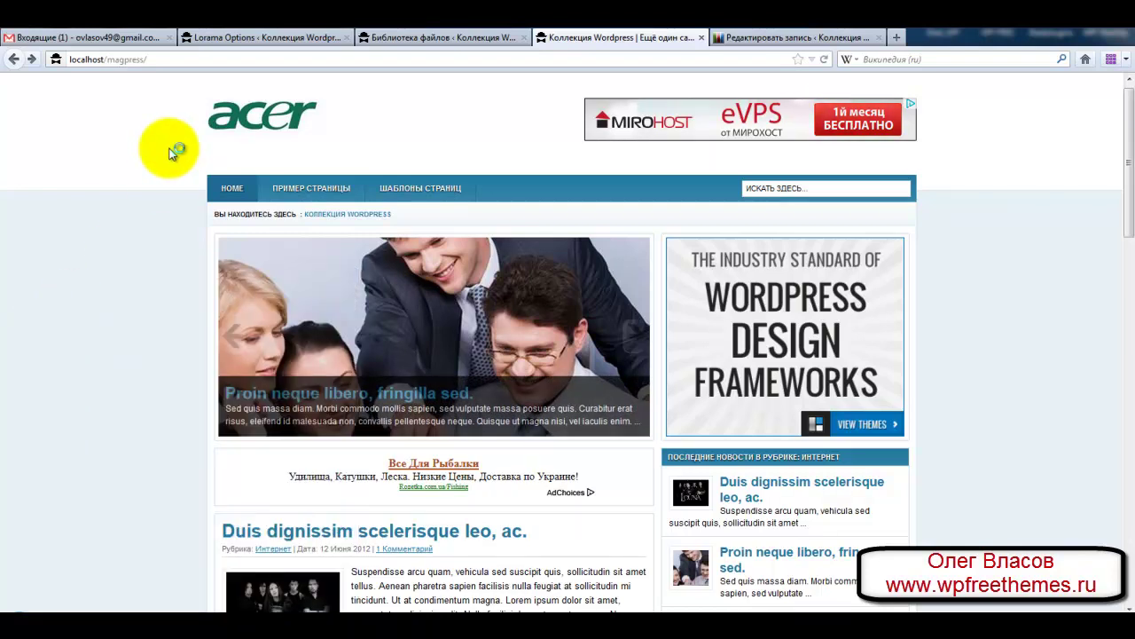
pyautogui.moveTo(71, 198); pyautogui.dragTo(254, 77)
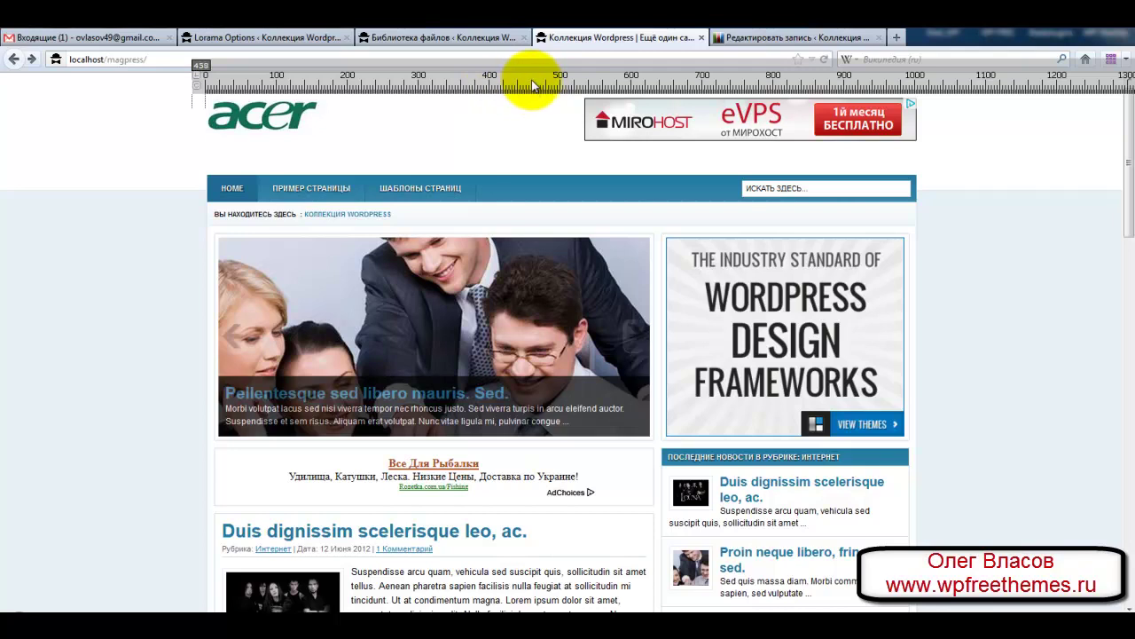
pyautogui.click(201, 81)
pyautogui.moveTo(197, 89); pyautogui.dragTo(384, 134)
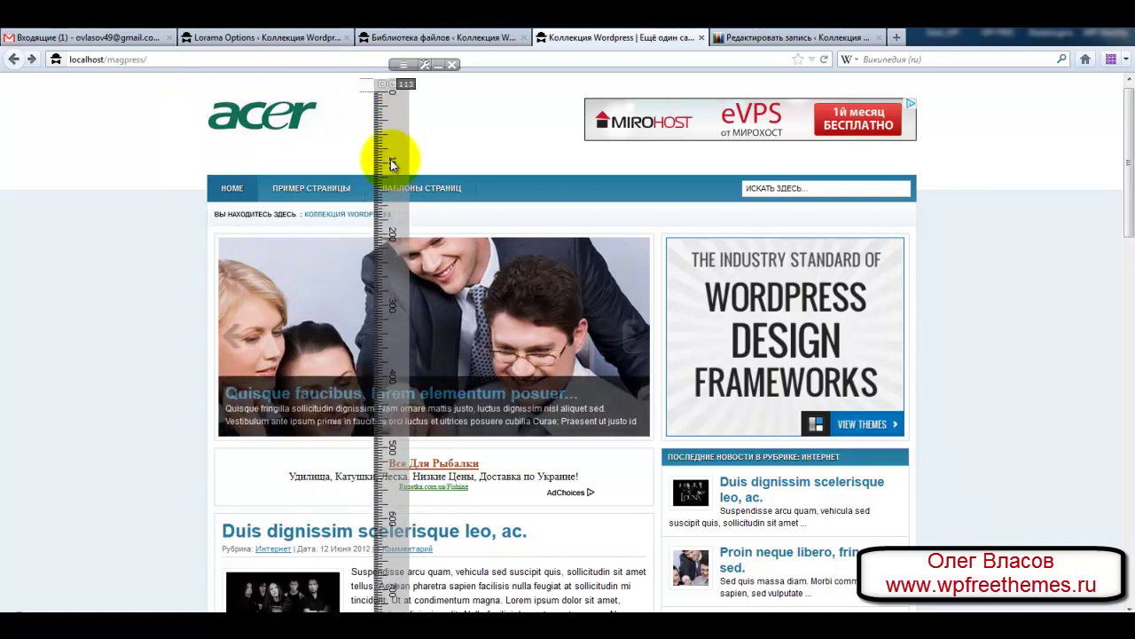
pyautogui.click(452, 65)
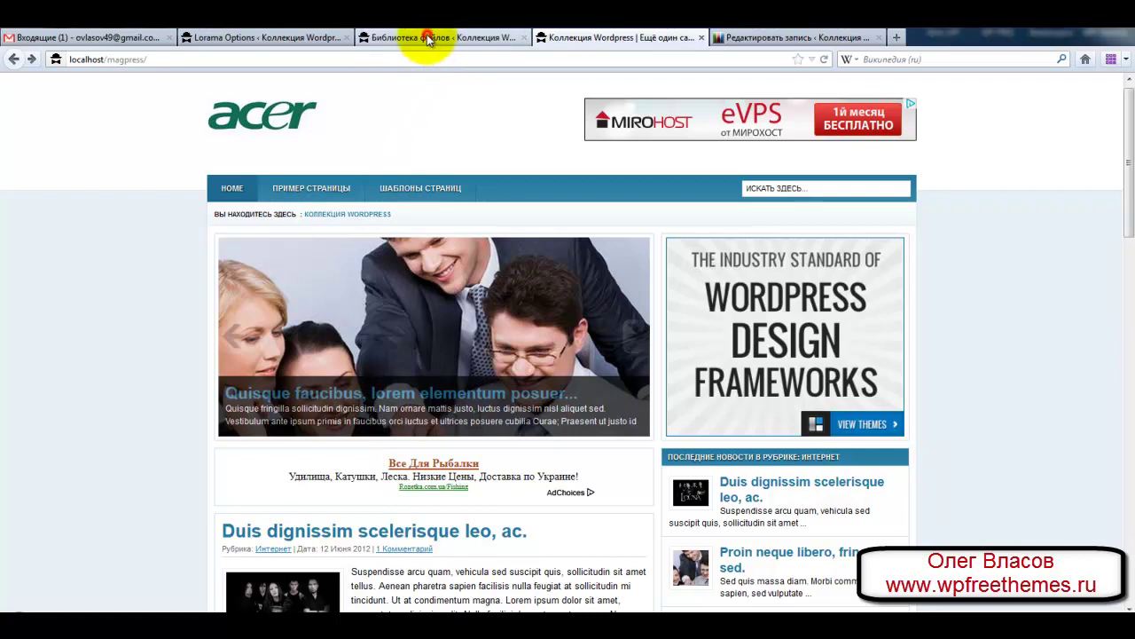
# Close the media library page and return to the list of sections in the Lorama theme options
pyautogui.click(430, 37)
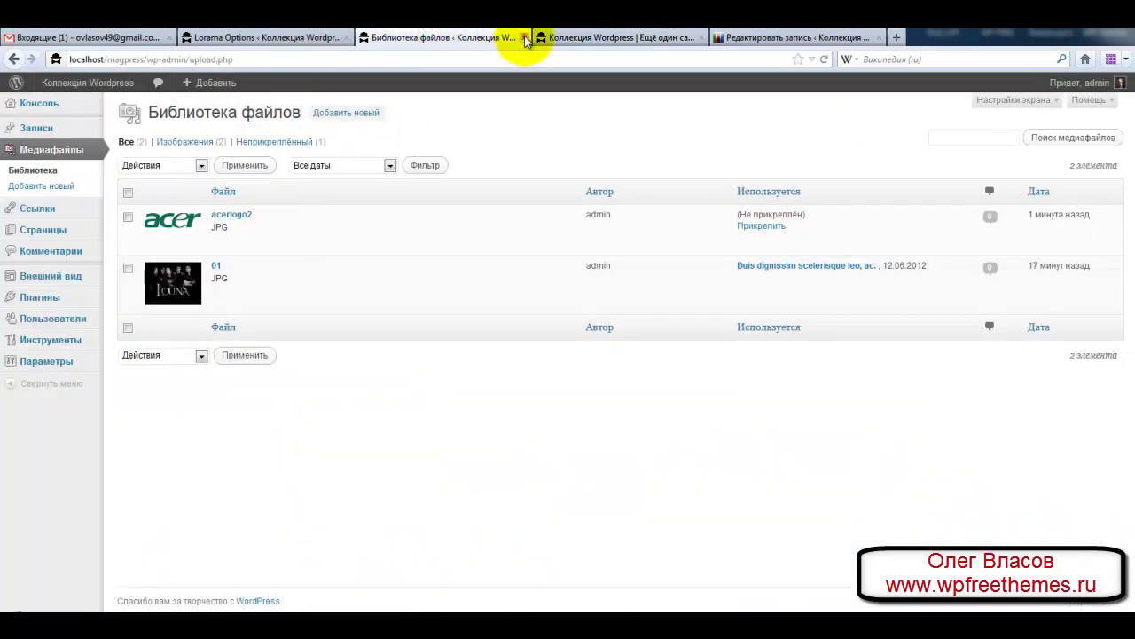
pyautogui.click(525, 38)
pyautogui.click(200, 37)
pyautogui.scroll(-3, 293, 452)
pyautogui.scroll(-1, 288, 455)
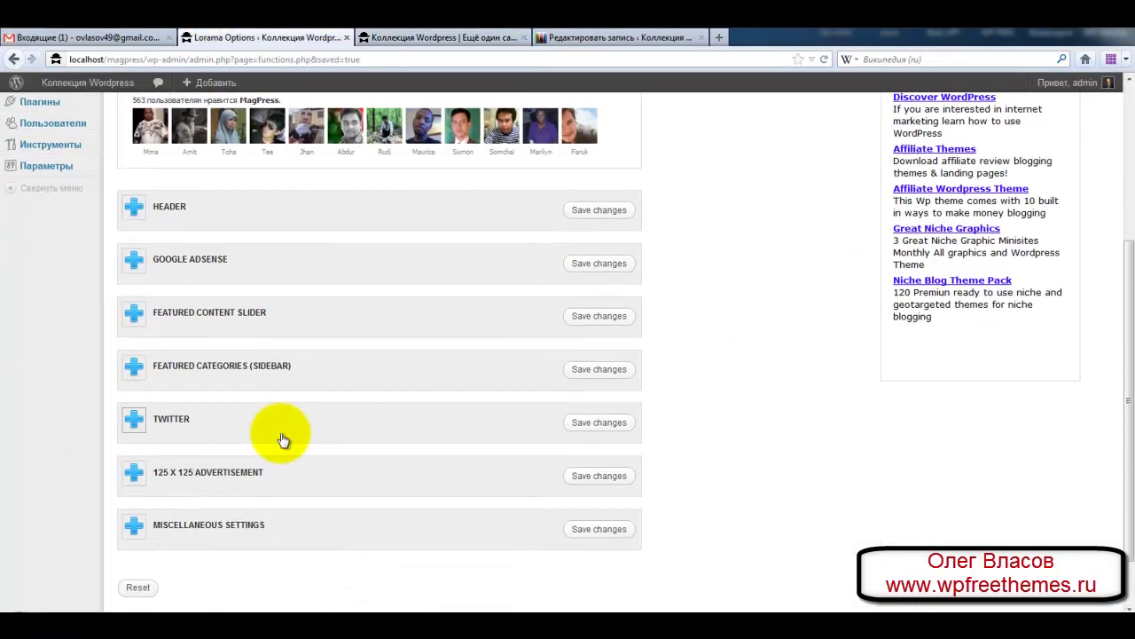
# Clear the Logo URL in the Header section, set Custom Logo to No and save the changes
pyautogui.click(134, 208)
pyautogui.moveTo(276, 328); pyautogui.dragTo(494, 345)
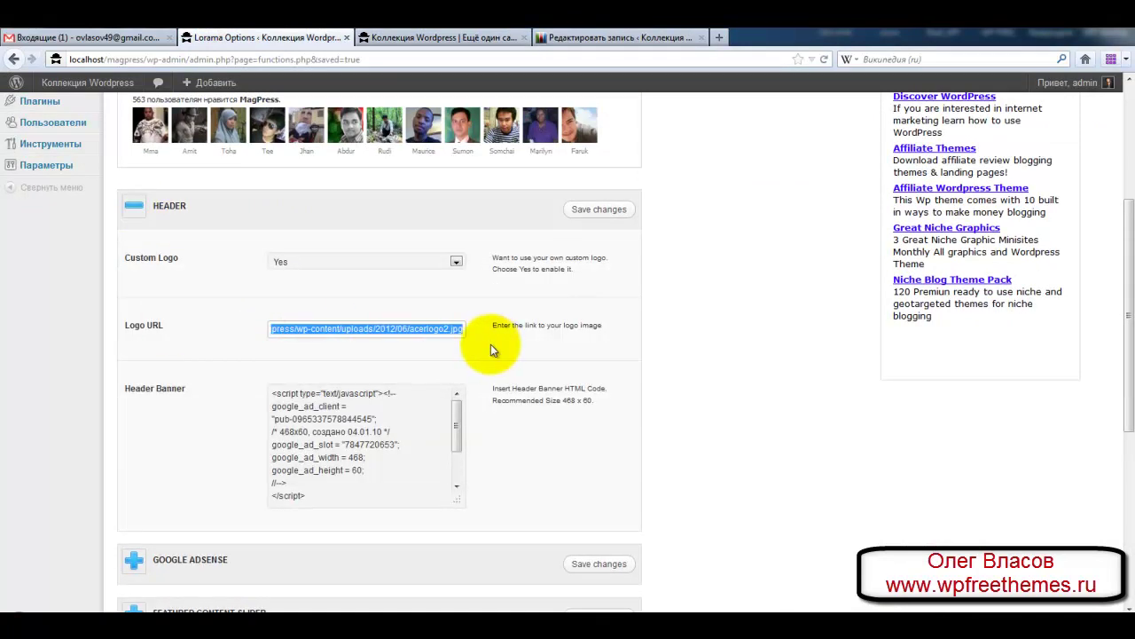
pyautogui.press('BackSpace')
pyautogui.click(456, 262)
pyautogui.click(431, 279)
pyautogui.click(597, 210)
# Reload the site's front page to check the header without the custom logo
pyautogui.click(479, 37)
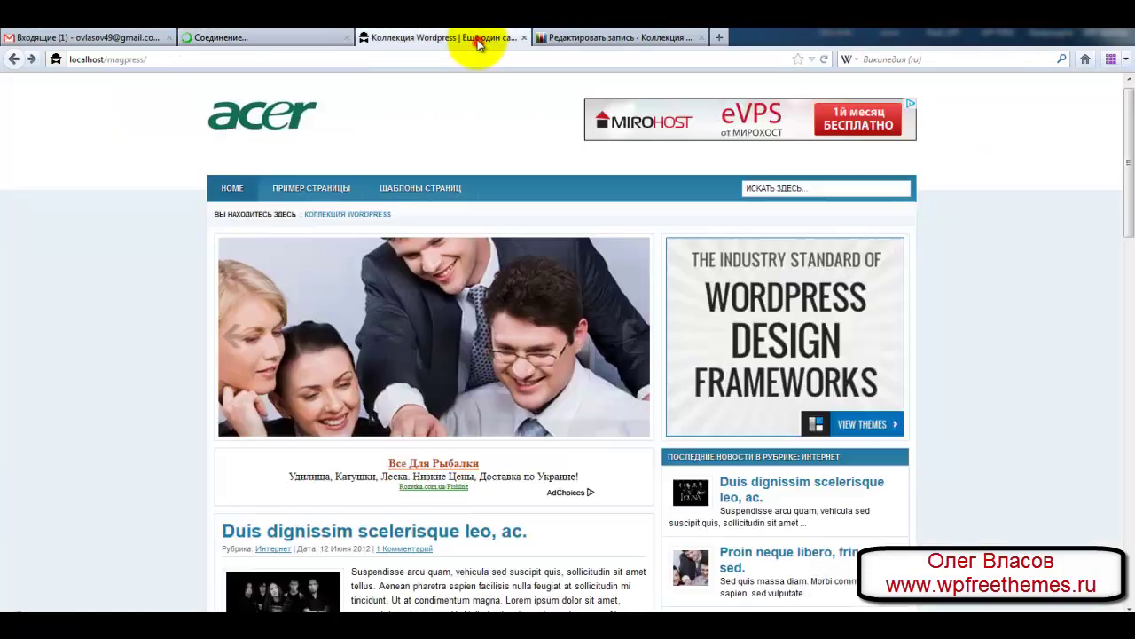
pyautogui.rightClick(142, 154)
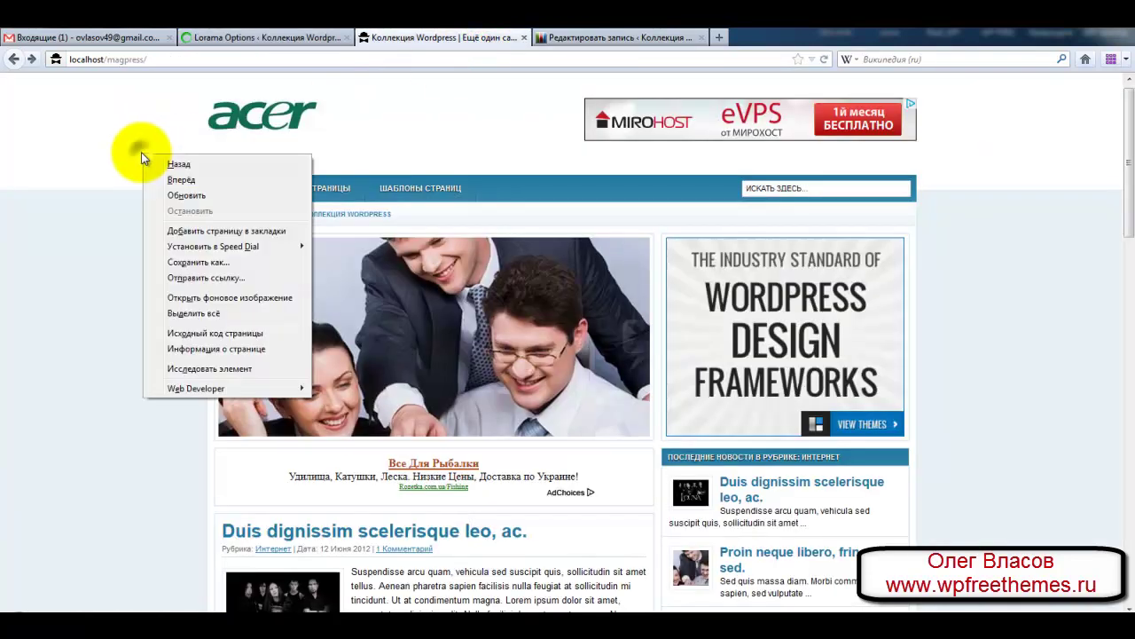
pyautogui.click(165, 194)
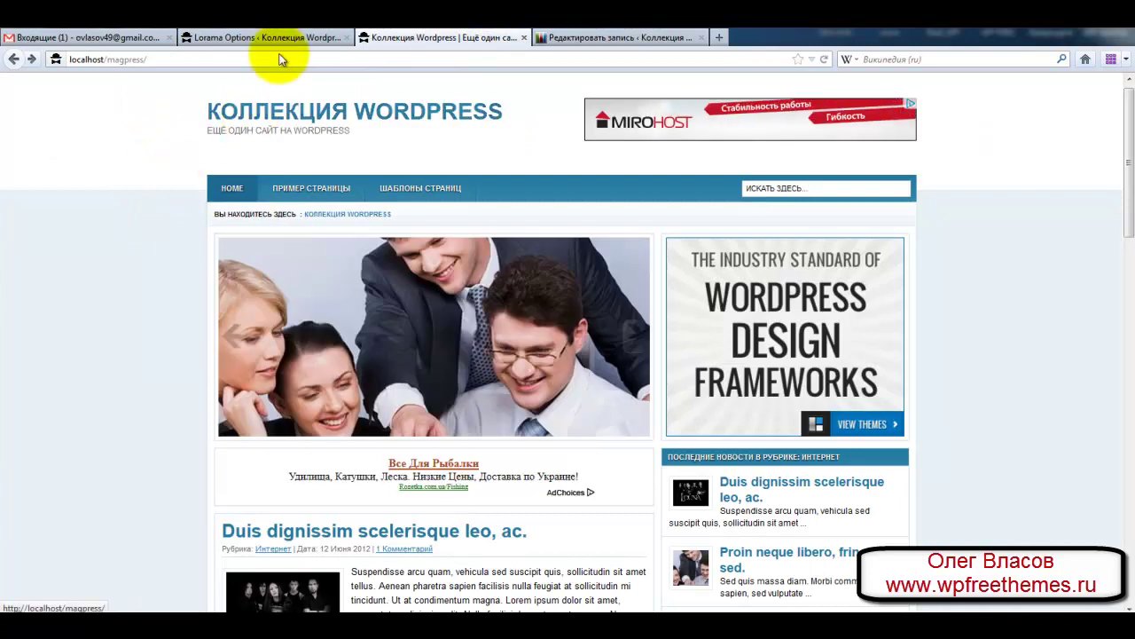
# Expand the Header section in the theme options, highlight the recommended Header Banner size and compare it with the banner on the front page
pyautogui.click(265, 37)
pyautogui.scroll(-3, 784, 417)
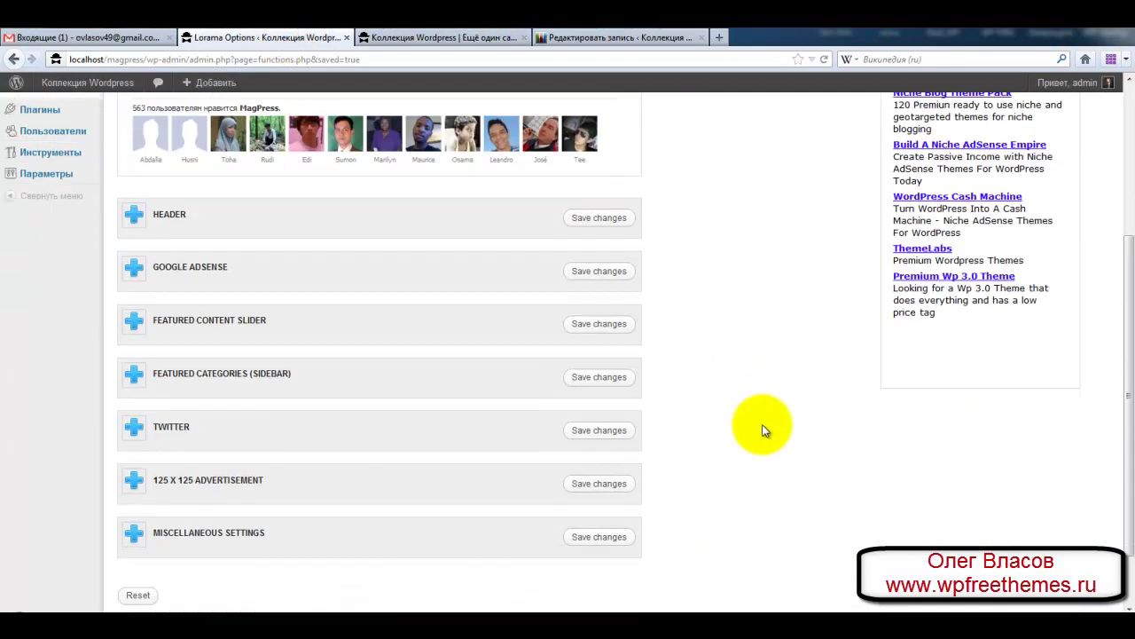
pyautogui.click(134, 206)
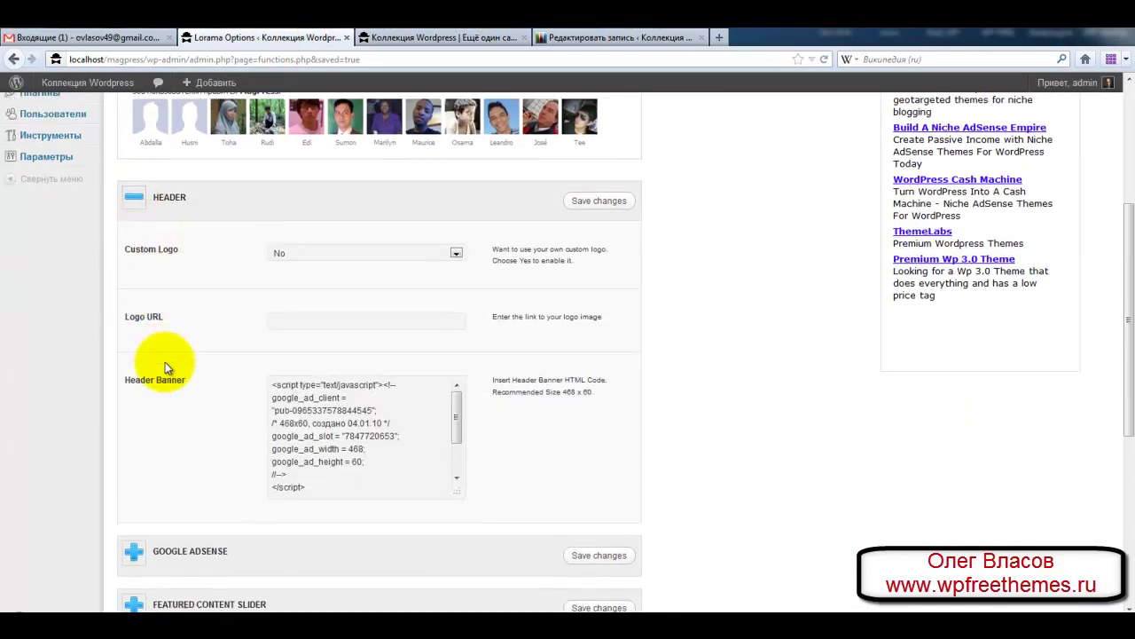
pyautogui.scroll(-1, 196, 327)
pyautogui.click(333, 250)
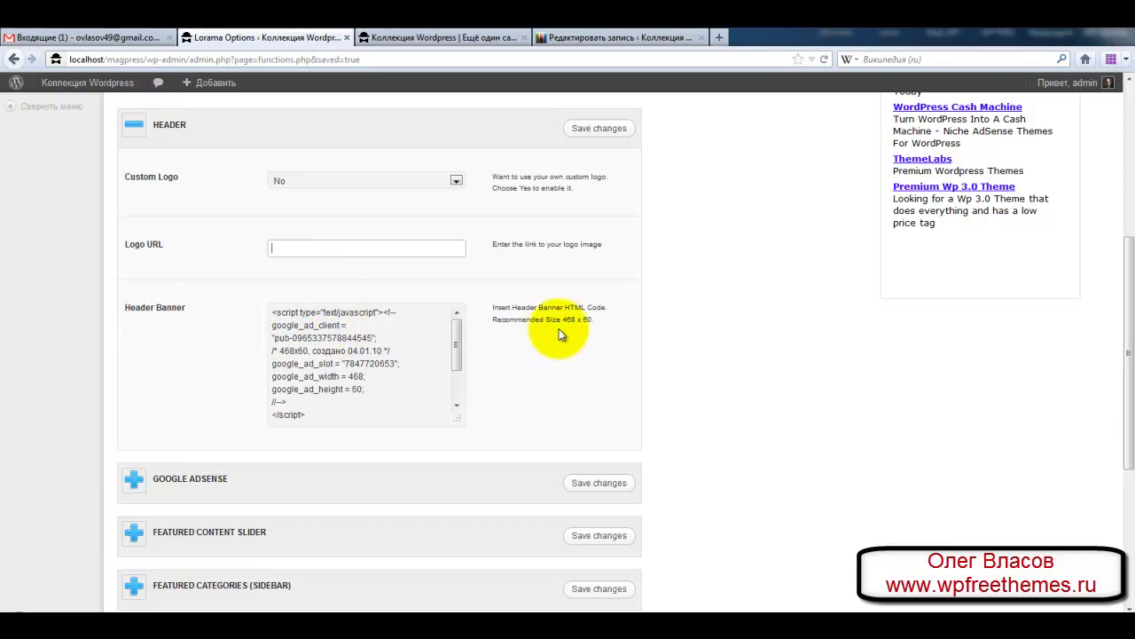
pyautogui.moveTo(562, 321); pyautogui.dragTo(590, 319)
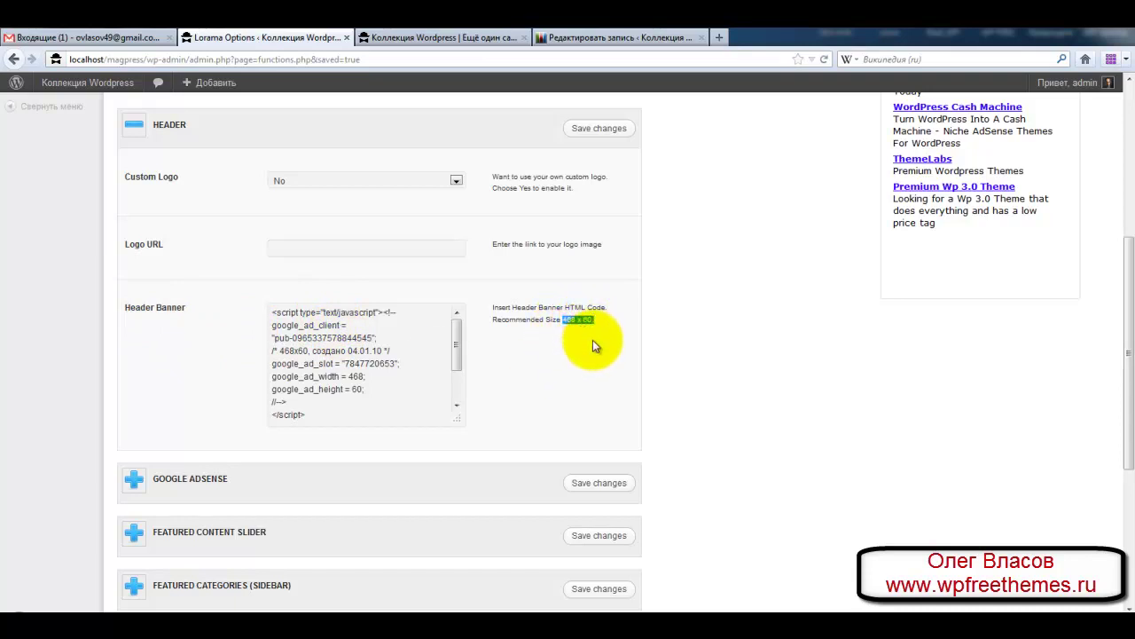
pyautogui.click(497, 37)
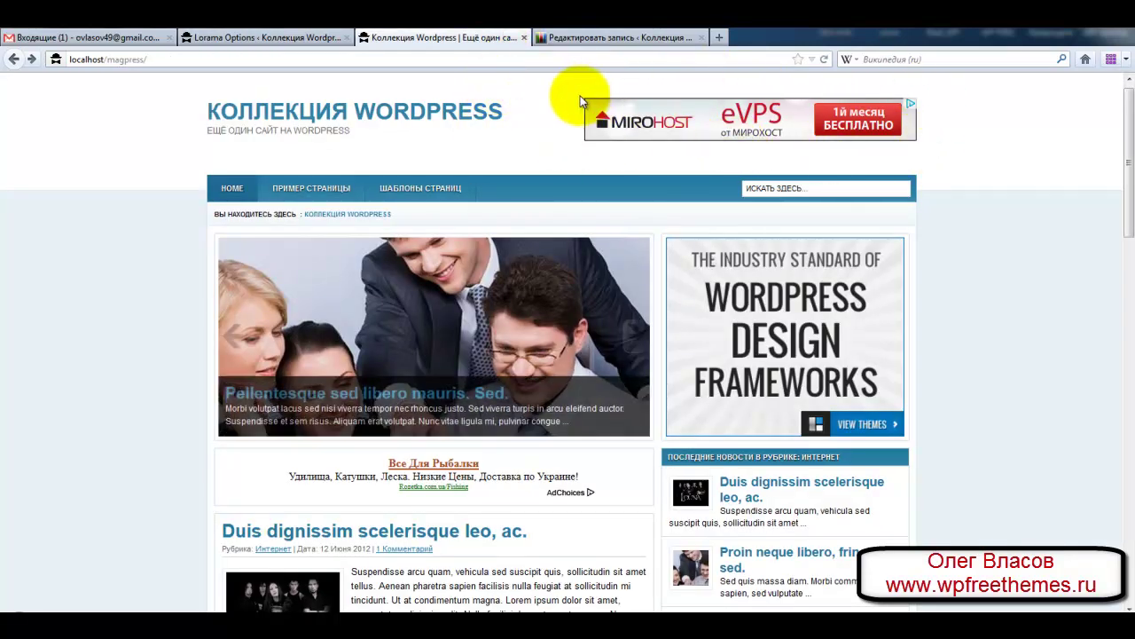
# Return to the theme options, highlight the Header Banner ad code for review and collapse the Header section
pyautogui.click(286, 41)
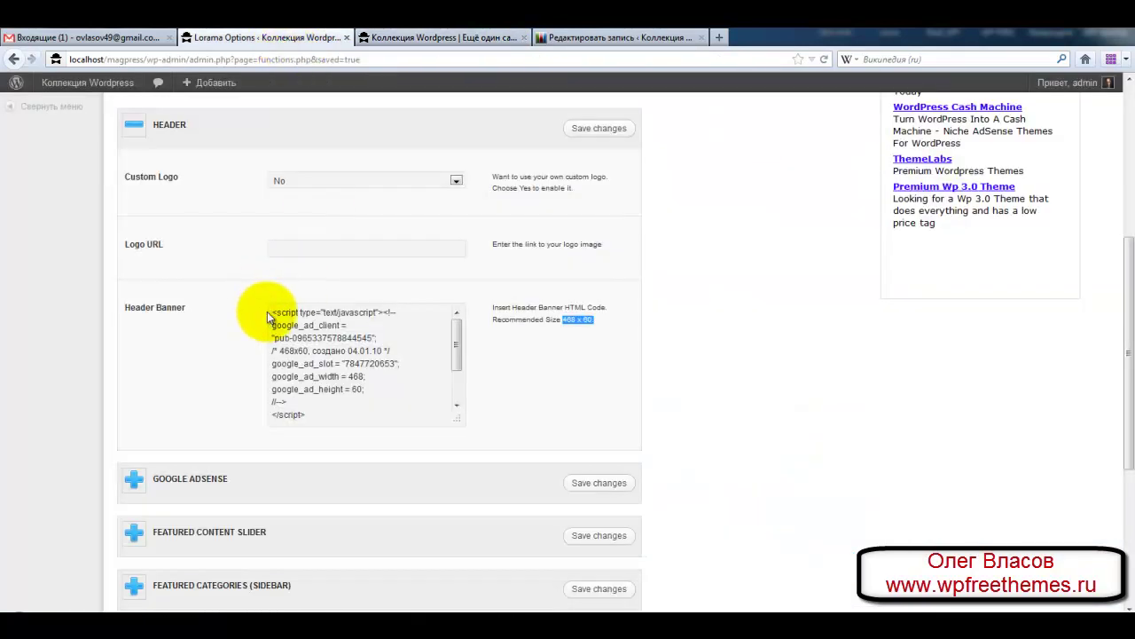
pyautogui.moveTo(272, 313); pyautogui.dragTo(317, 418)
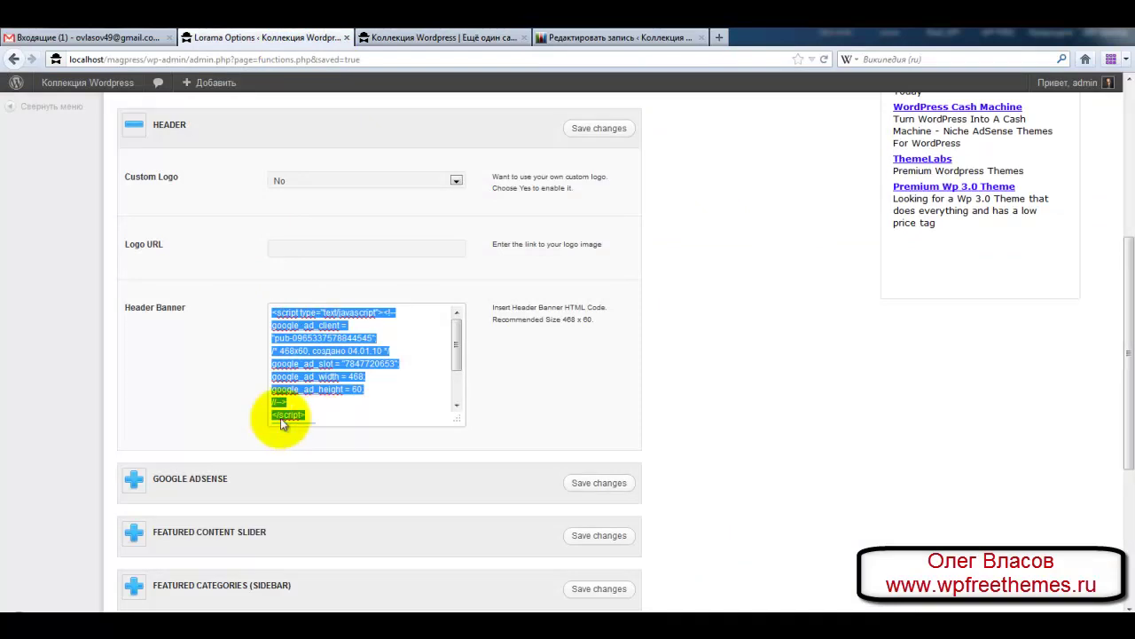
pyautogui.scroll(-3, 188, 391)
pyautogui.scroll(4, 186, 372)
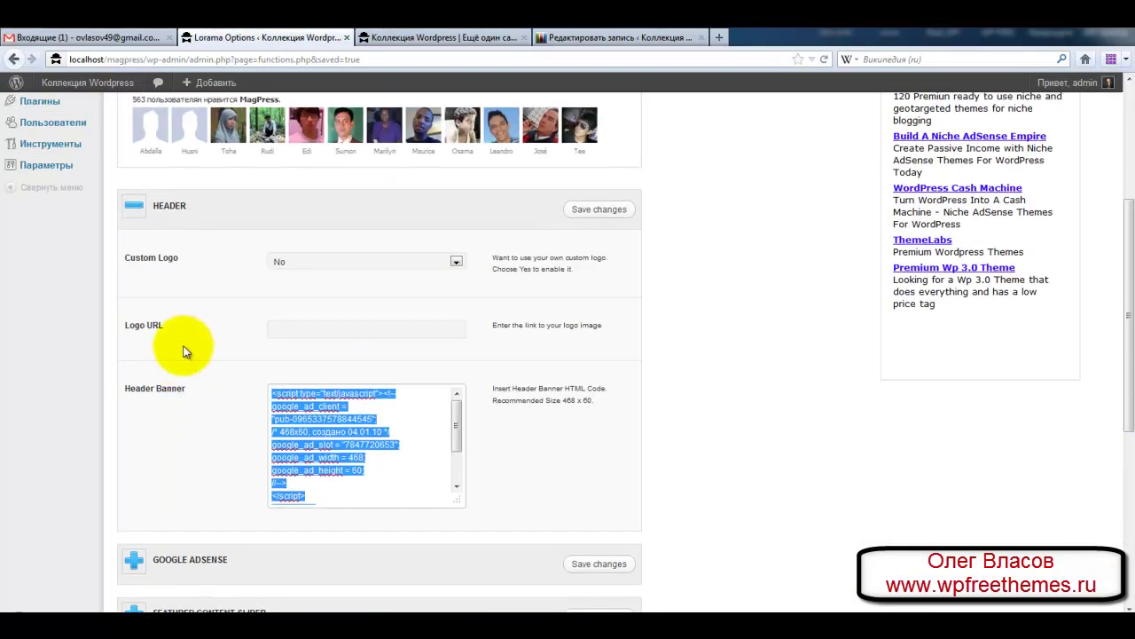
pyautogui.click(136, 207)
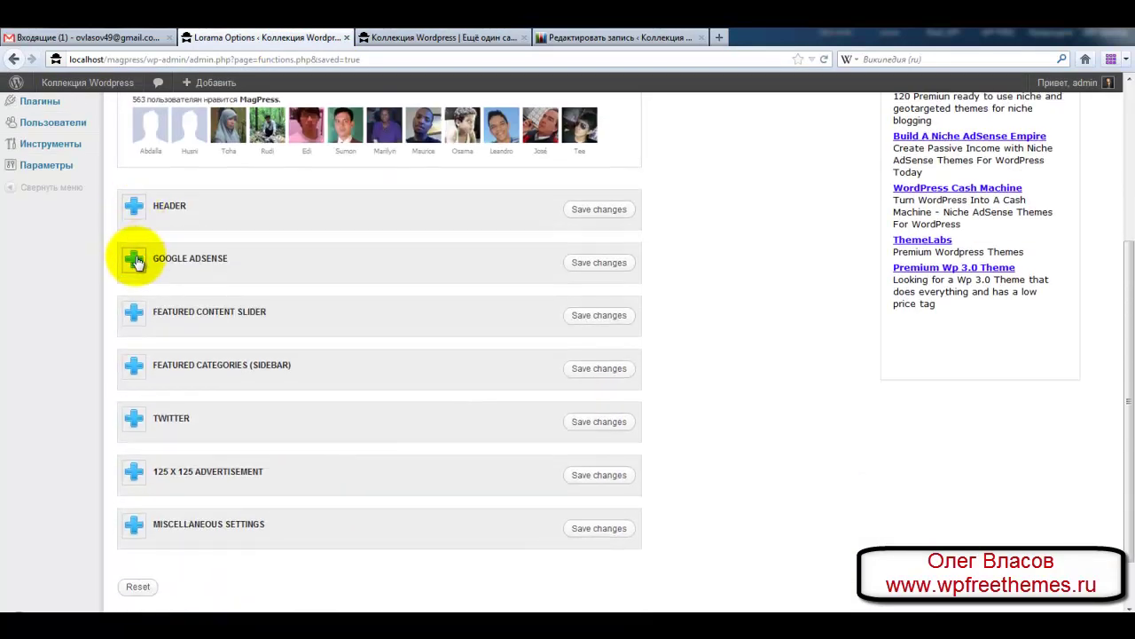
# Expand the Google Adsense section, review its ad code fields and highlight the code in Google Adsense Loop
pyautogui.click(135, 259)
pyautogui.scroll(-3, 178, 355)
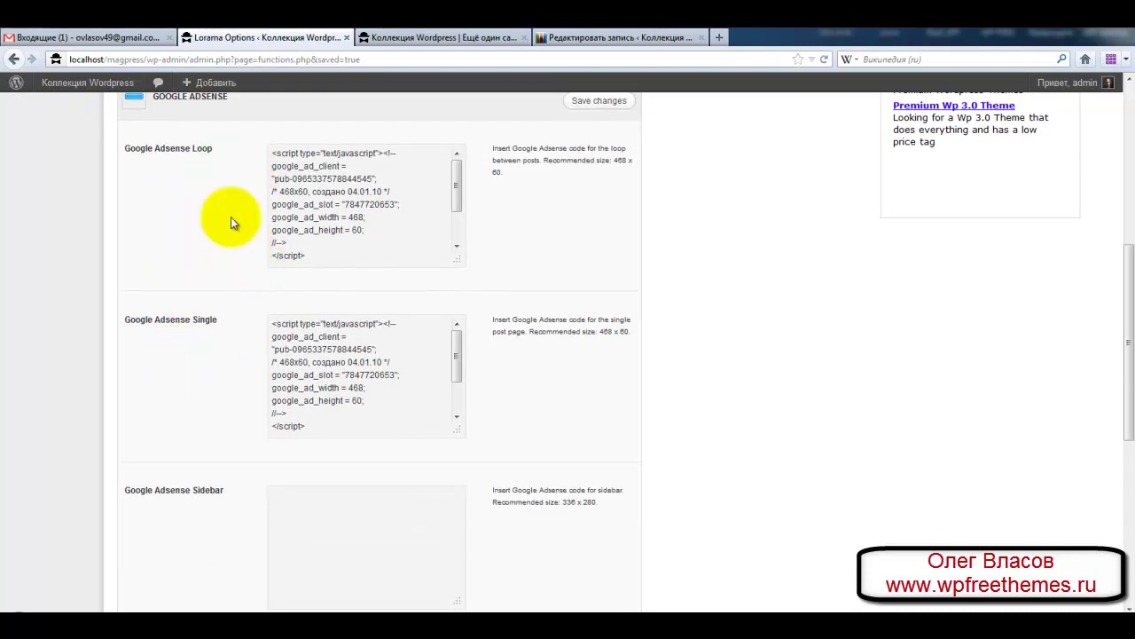
pyautogui.scroll(-5, 241, 299)
pyautogui.scroll(5, 238, 297)
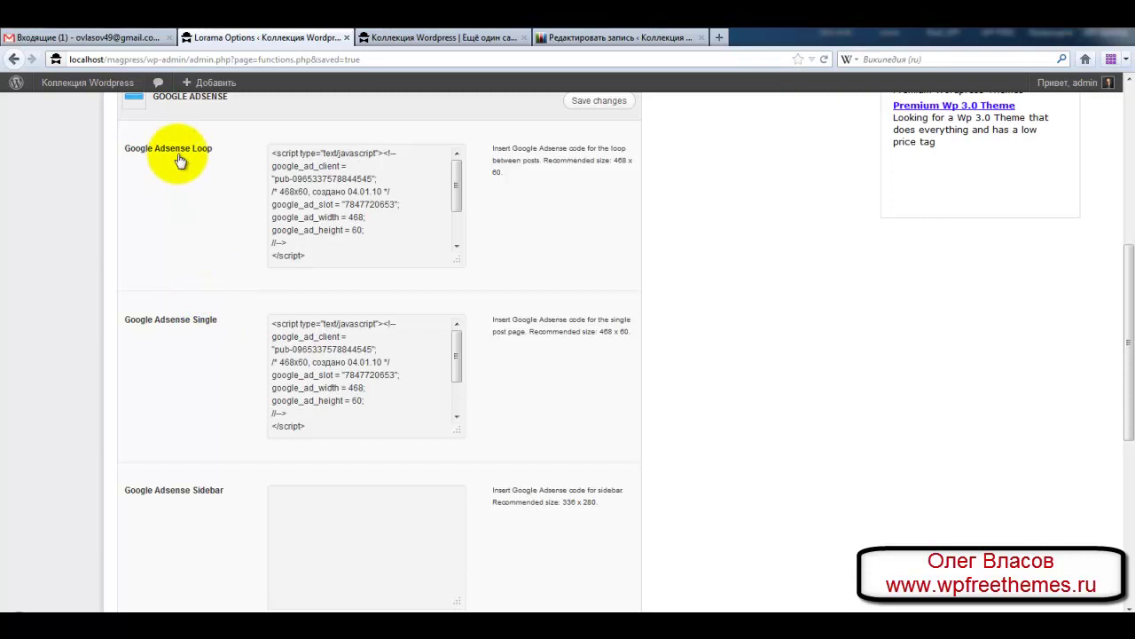
pyautogui.moveTo(273, 151); pyautogui.dragTo(338, 269)
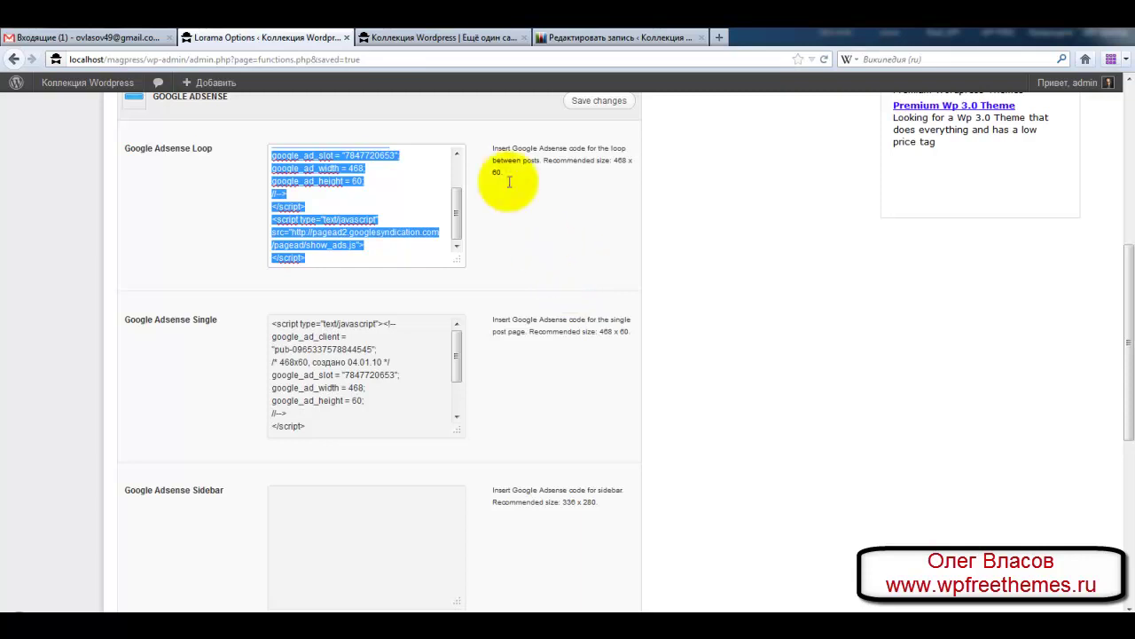
# Examine the front page for the ad blocks placed above and below the list of posts
pyautogui.click(446, 40)
pyautogui.scroll(-5, 82, 369)
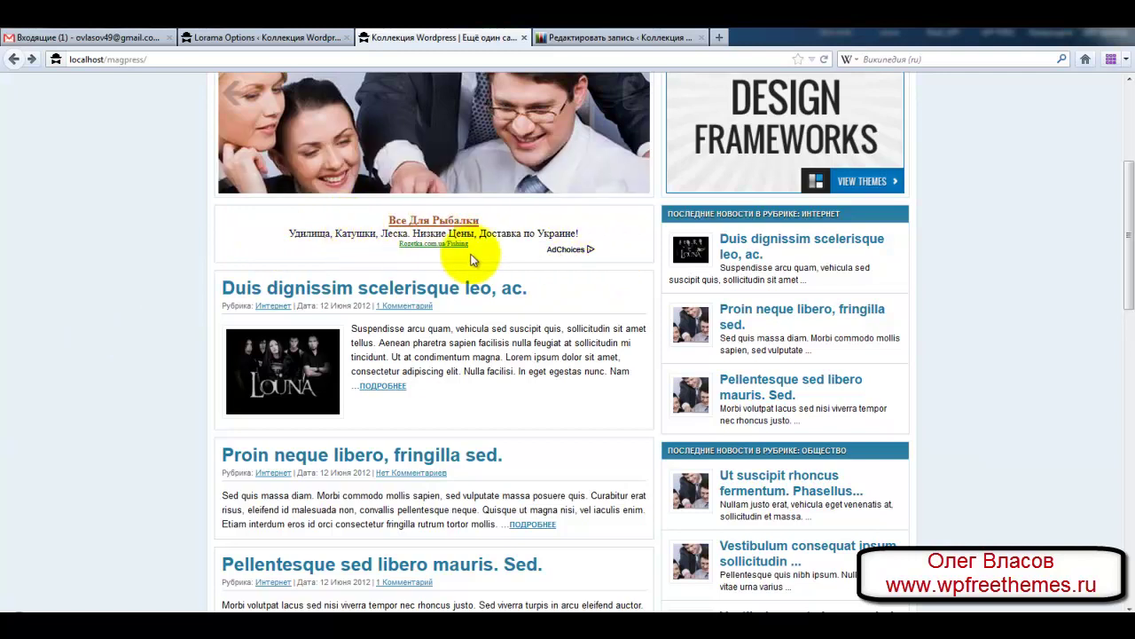
pyautogui.scroll(-20, 83, 456)
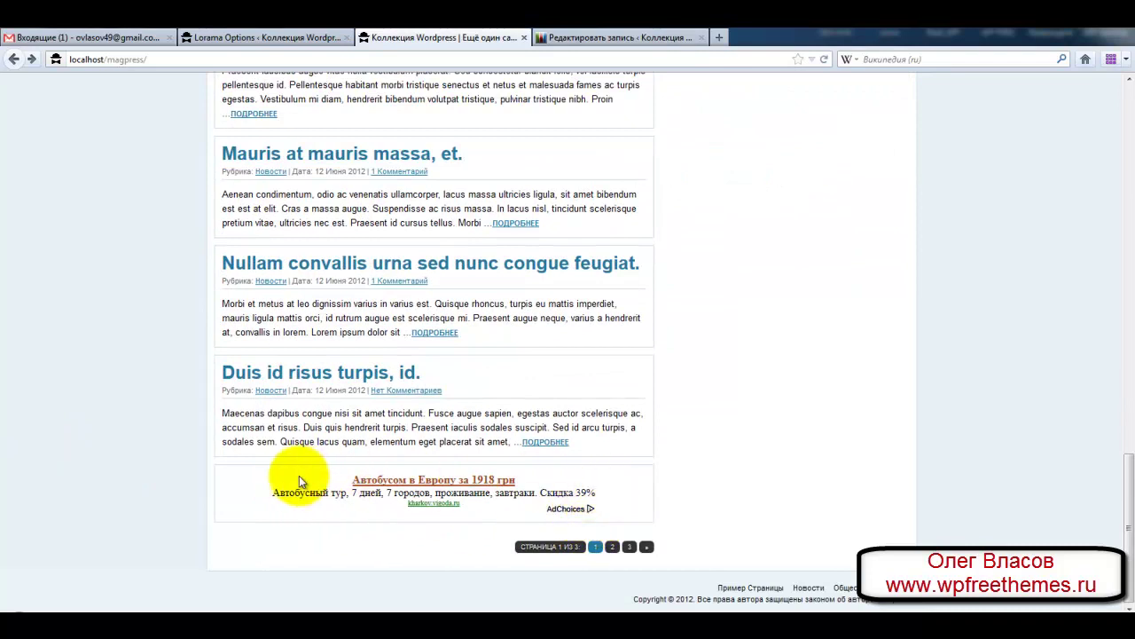
pyautogui.scroll(18, 303, 475)
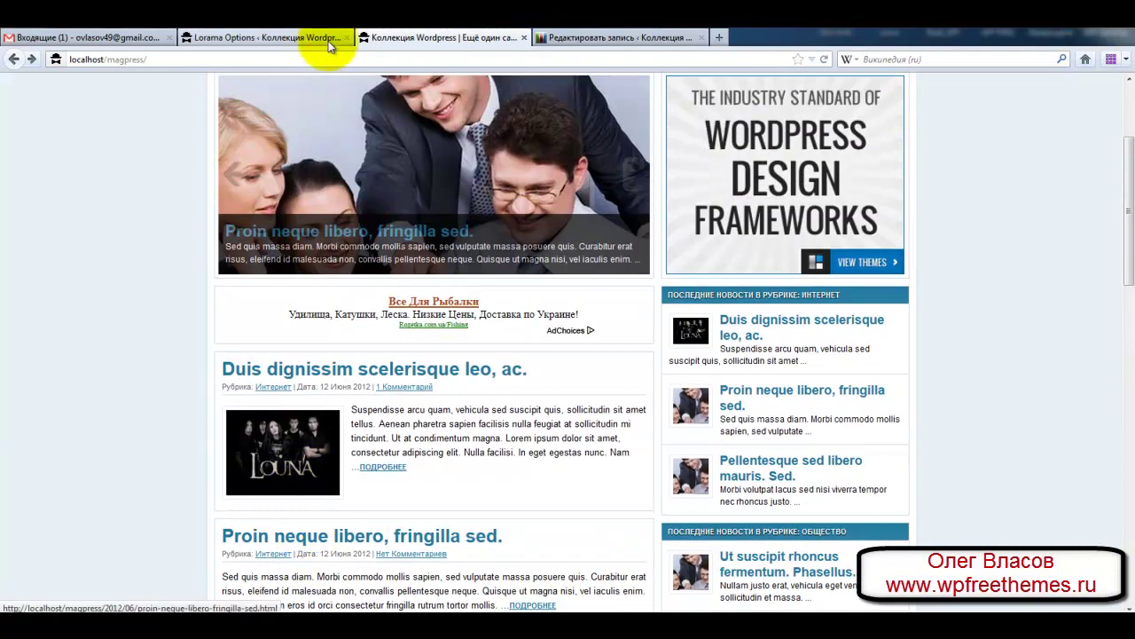
# Return to the theme options and highlight the ad width in Google Adsense Loop and the whole code in Google Adsense Single
pyautogui.click(302, 38)
pyautogui.click(349, 167)
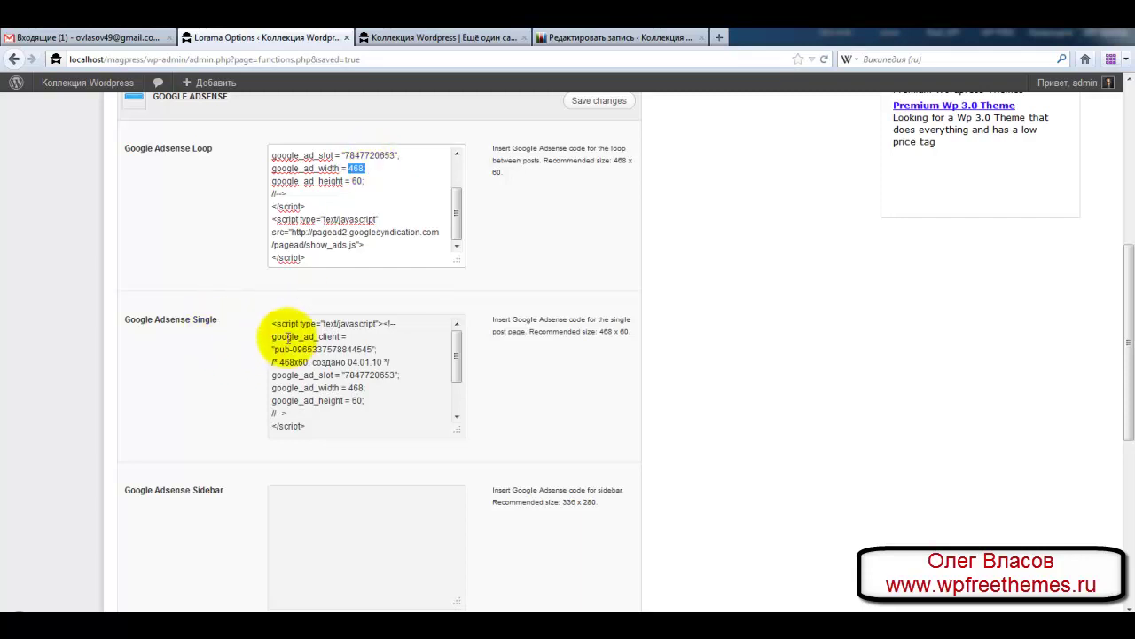
pyautogui.moveTo(271, 323); pyautogui.dragTo(414, 447)
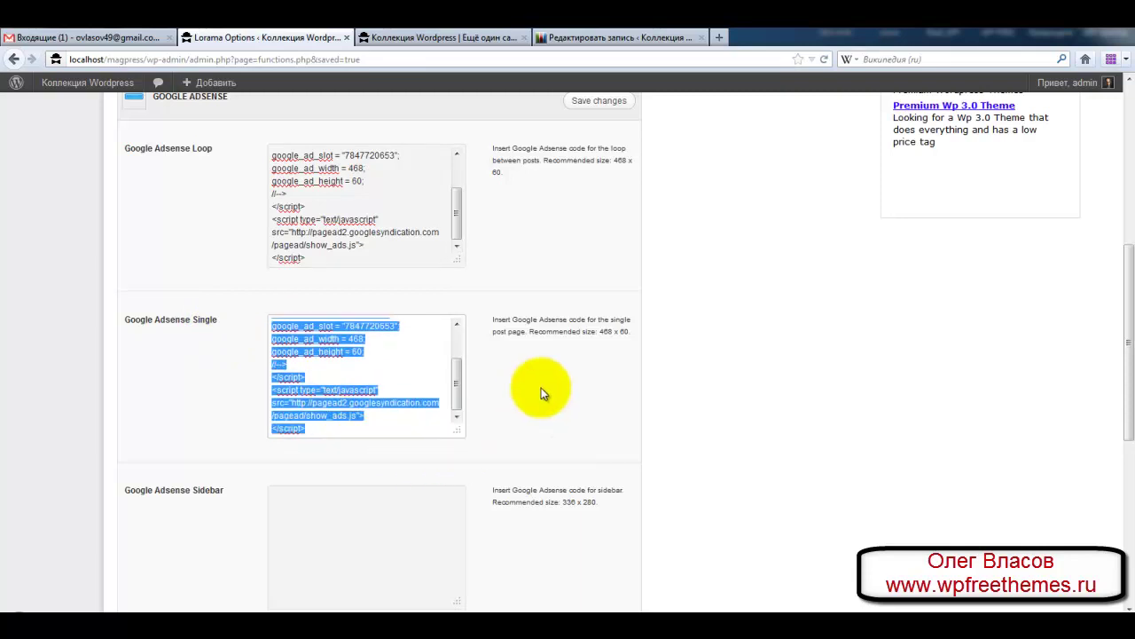
# Highlight the recommended size for Google Adsense Single and check the ad blocks in the site's post "Duis dignissim scelerisque leo, ac."
pyautogui.moveTo(600, 331); pyautogui.dragTo(629, 330)
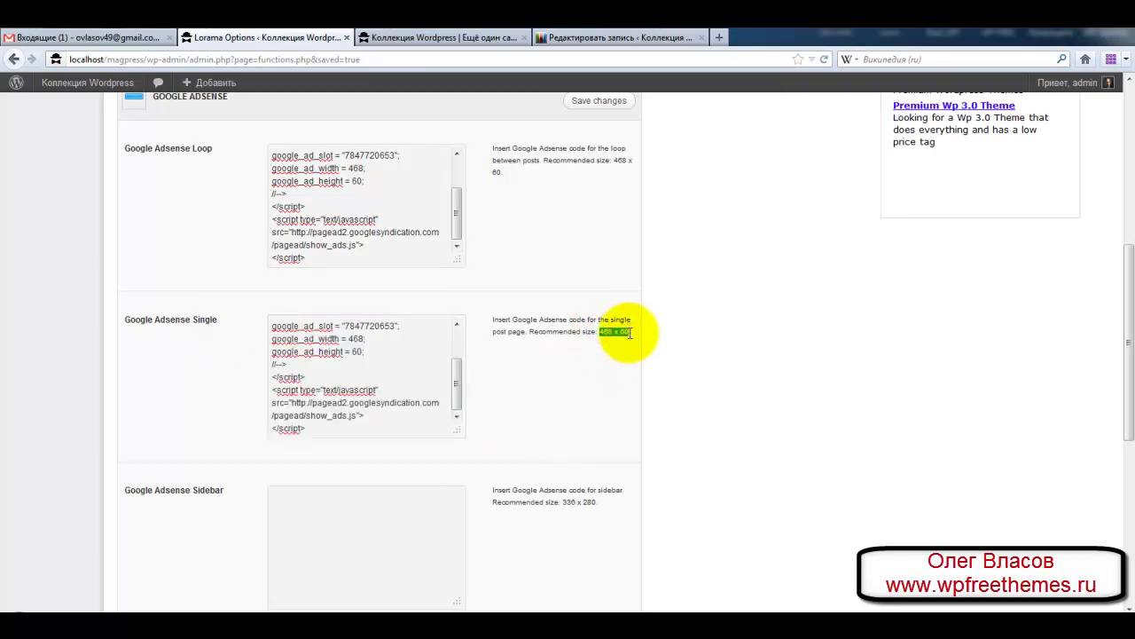
pyautogui.click(483, 37)
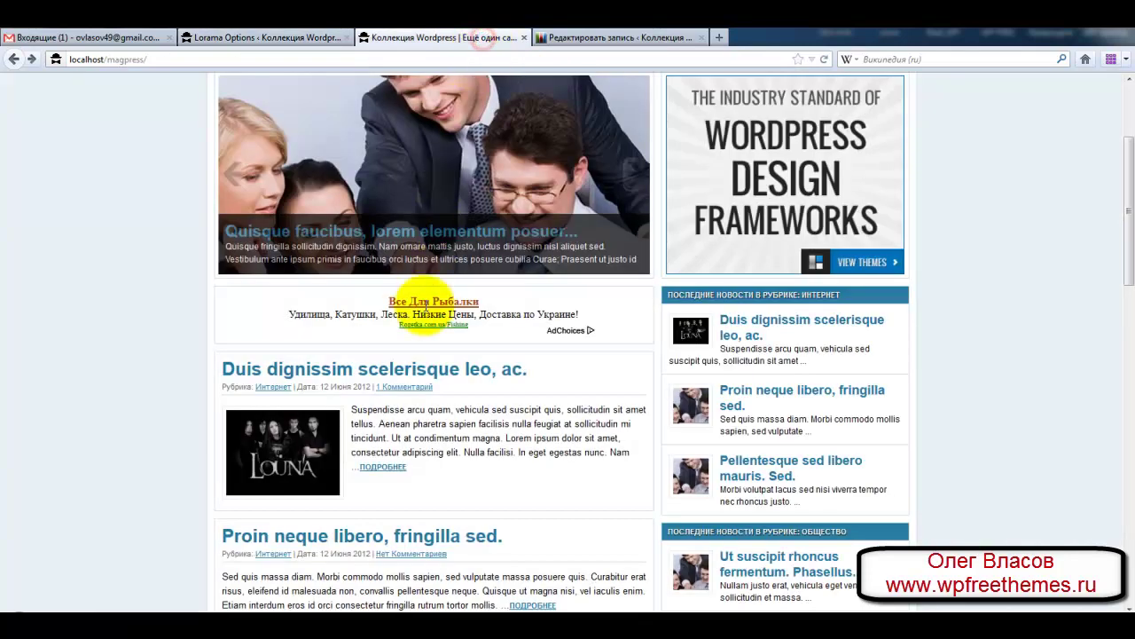
pyautogui.click(410, 368)
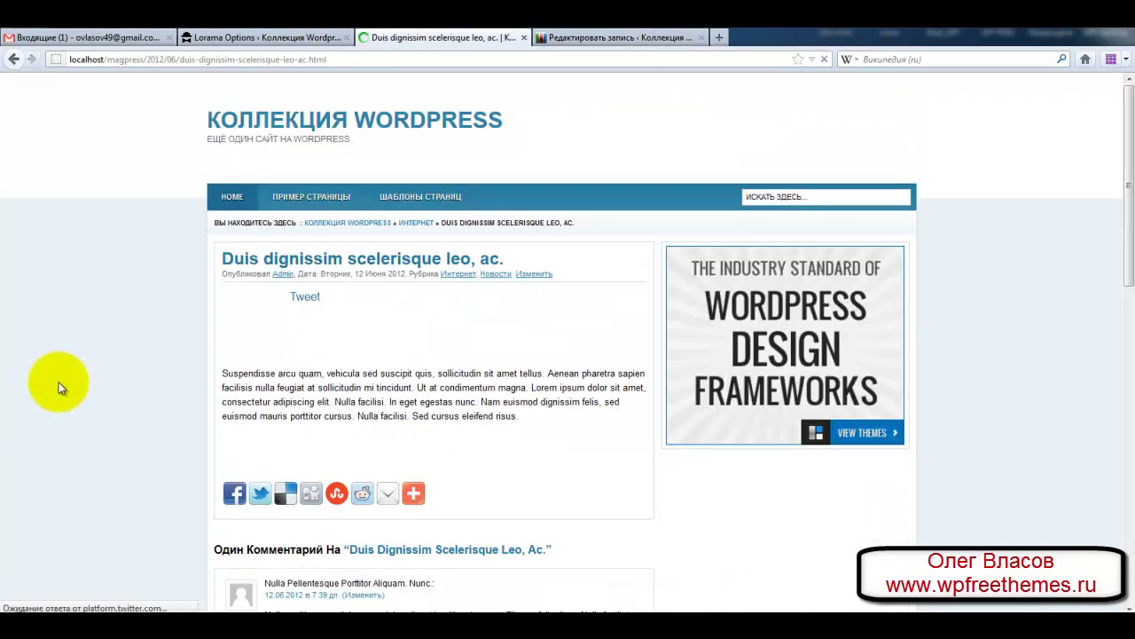
pyautogui.scroll(-1, 64, 379)
pyautogui.scroll(-1, 65, 382)
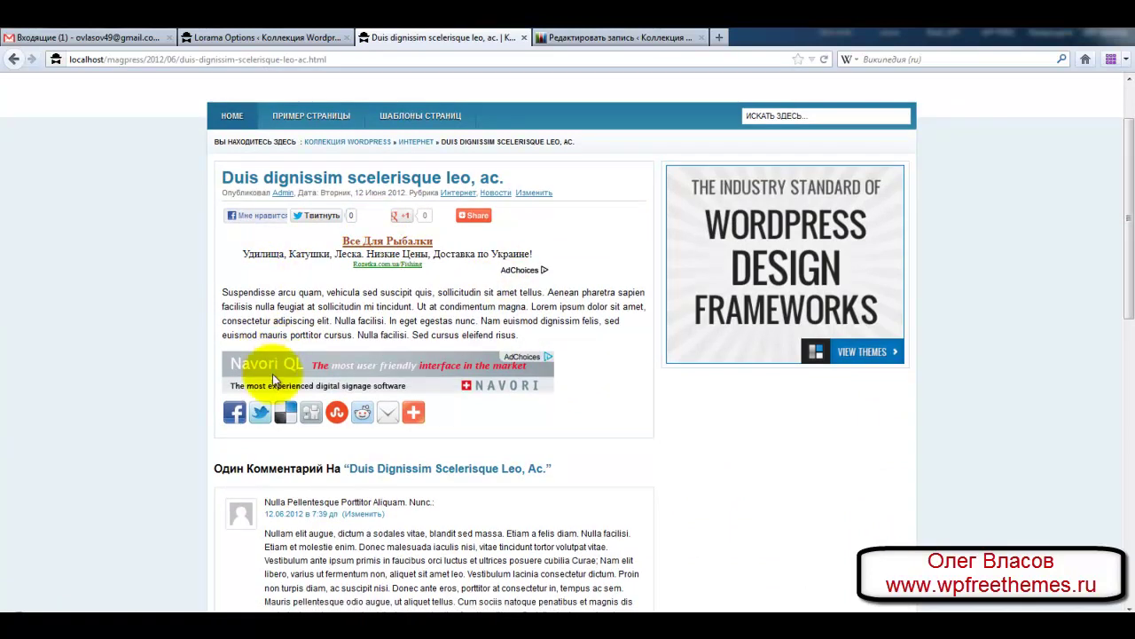
# Return to the theme options, revisit the Google Adsense Single code and highlight the recommended size for Google Adsense Sidebar
pyautogui.click(301, 37)
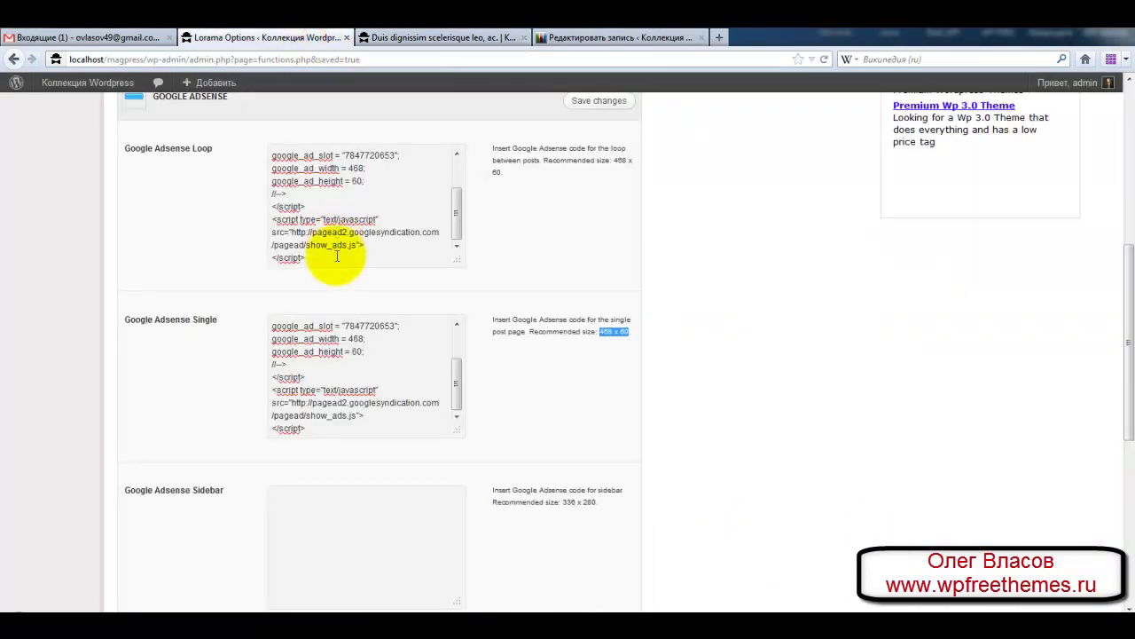
pyautogui.click(271, 325)
pyautogui.hotkey('ctrl', 'a')
pyautogui.click(279, 355)
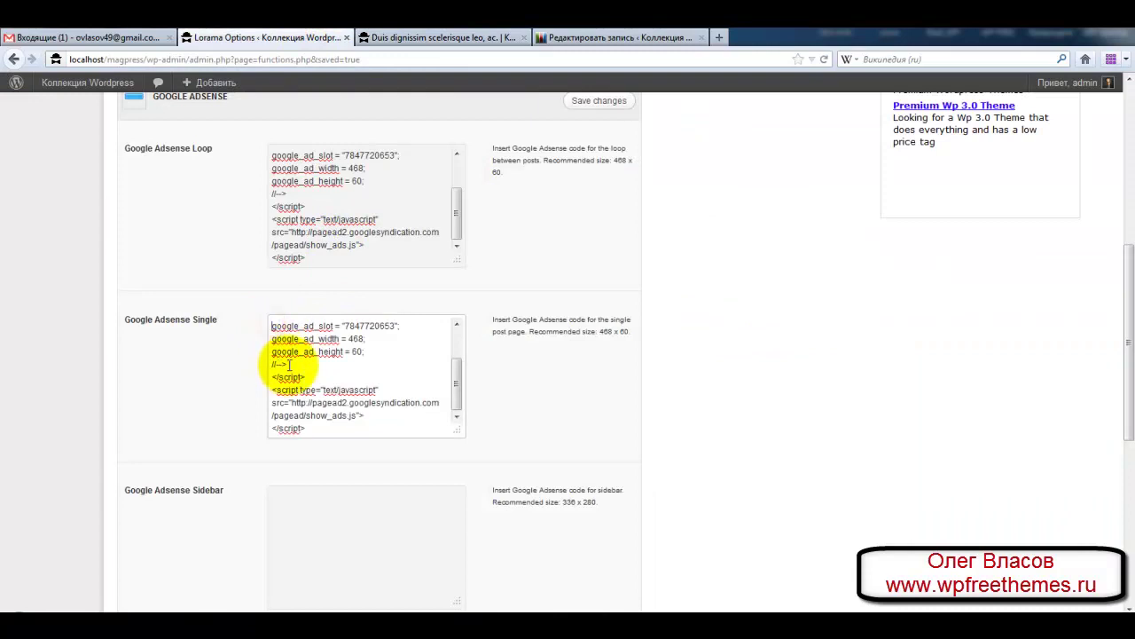
pyautogui.scroll(-3, 189, 421)
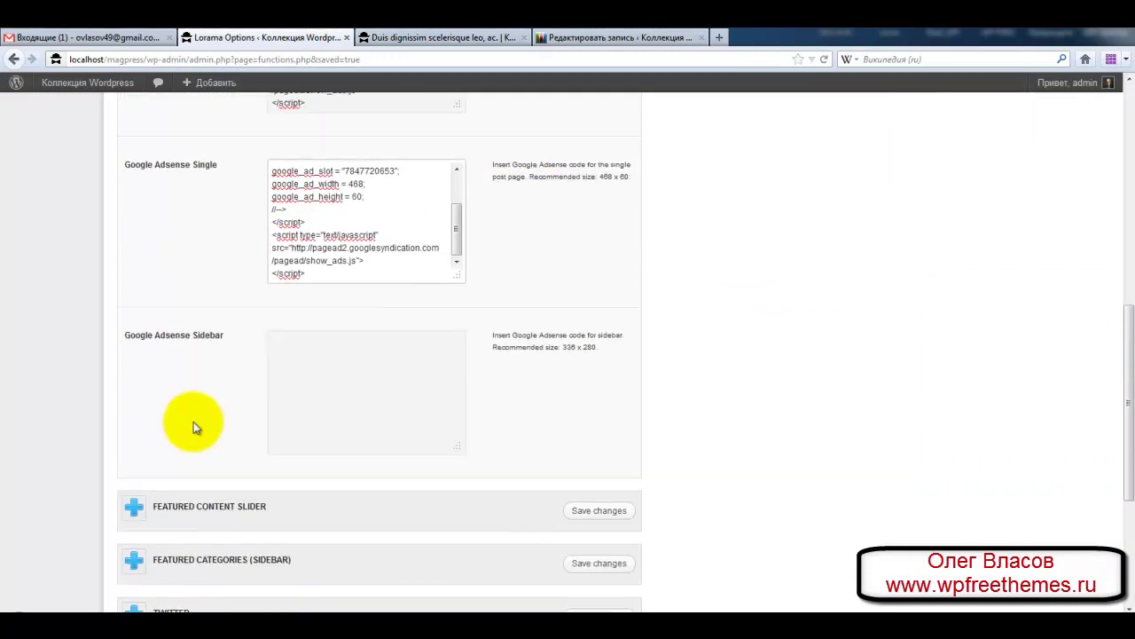
pyautogui.click(316, 338)
pyautogui.moveTo(561, 340); pyautogui.dragTo(596, 341)
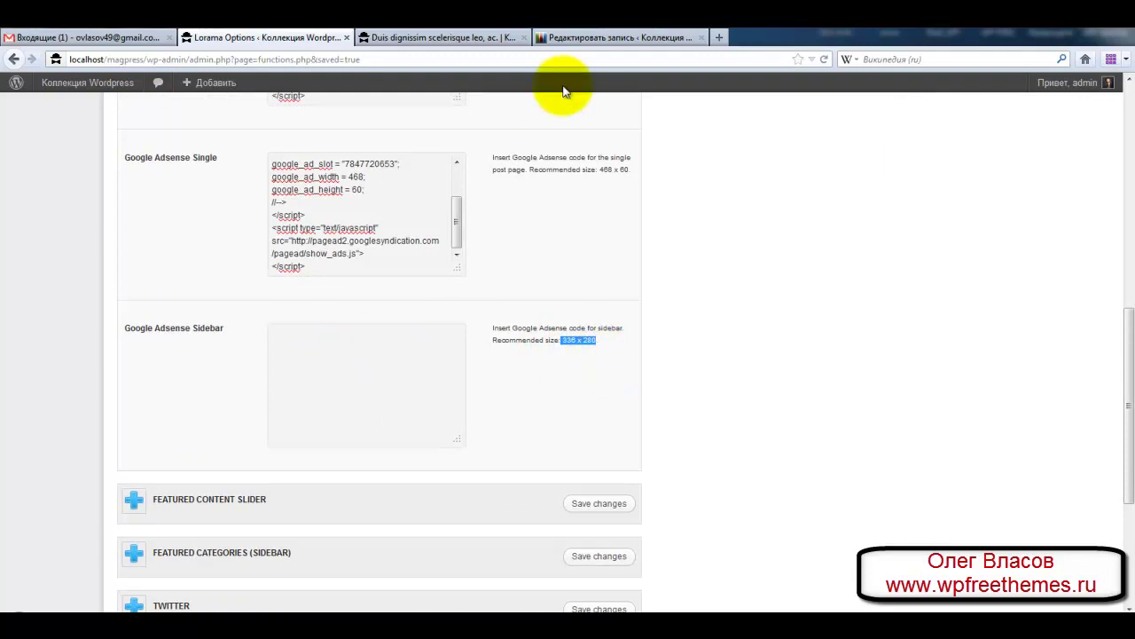
# Go back to the site's front page and examine the sidebar area intended for the sidebar ad
pyautogui.click(502, 38)
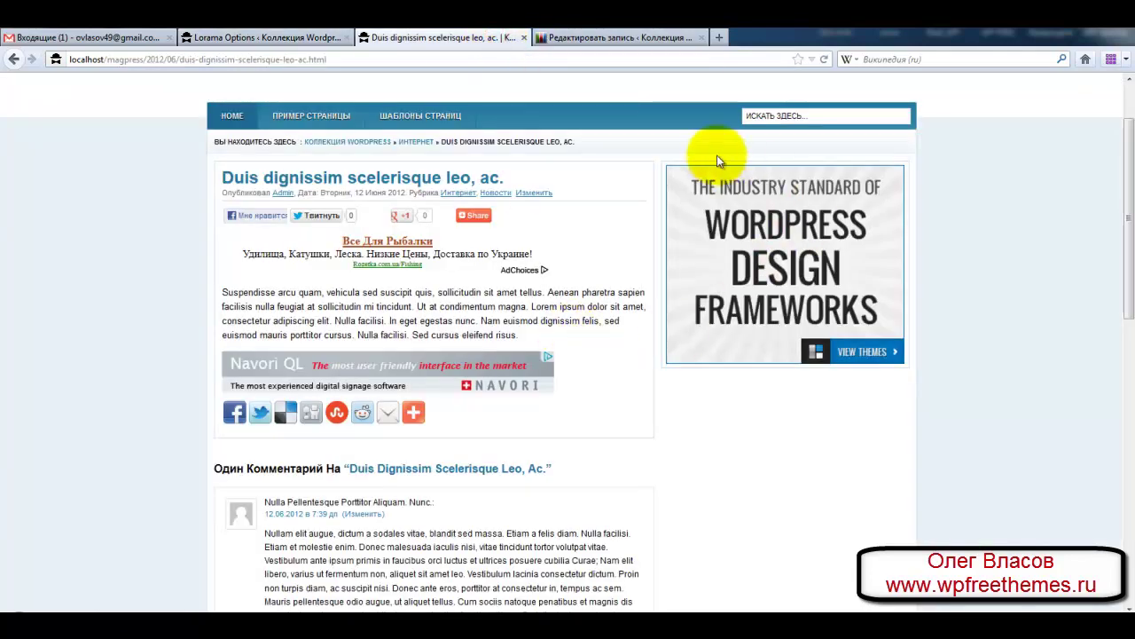
pyautogui.click(233, 118)
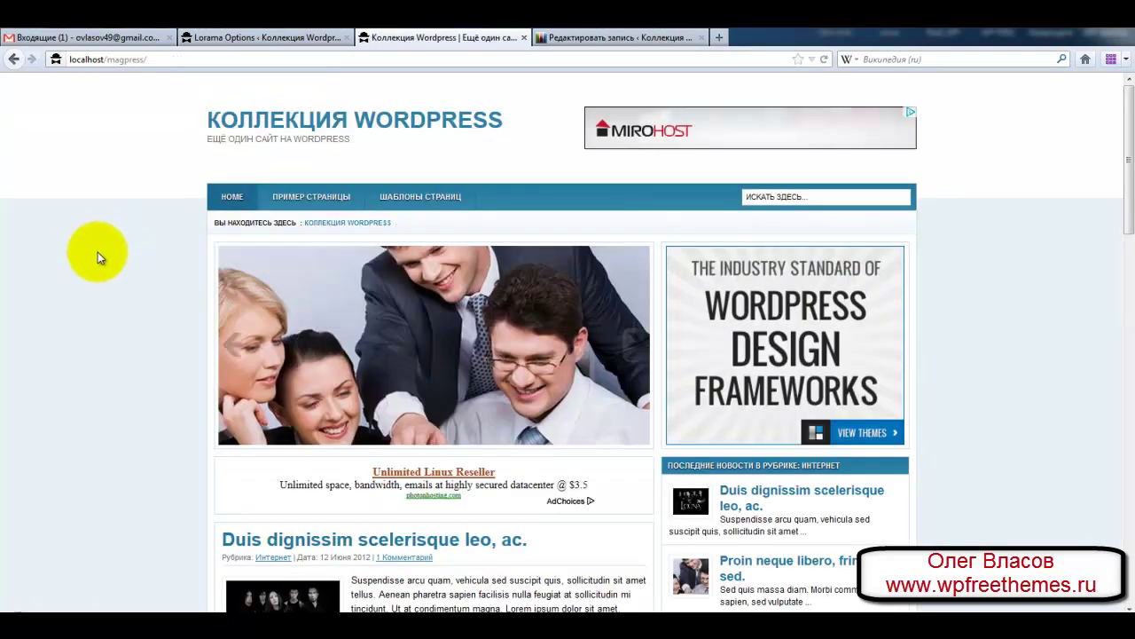
pyautogui.scroll(-5, 98, 257)
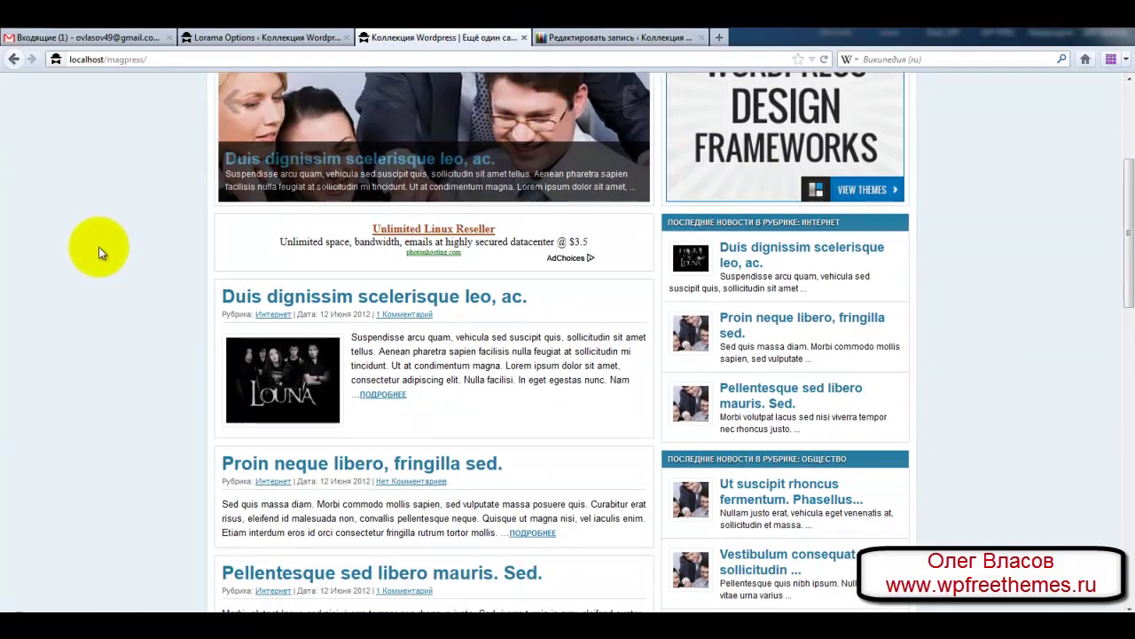
pyautogui.scroll(-3, 98, 246)
pyautogui.scroll(-3, 99, 246)
pyautogui.scroll(10, 98, 247)
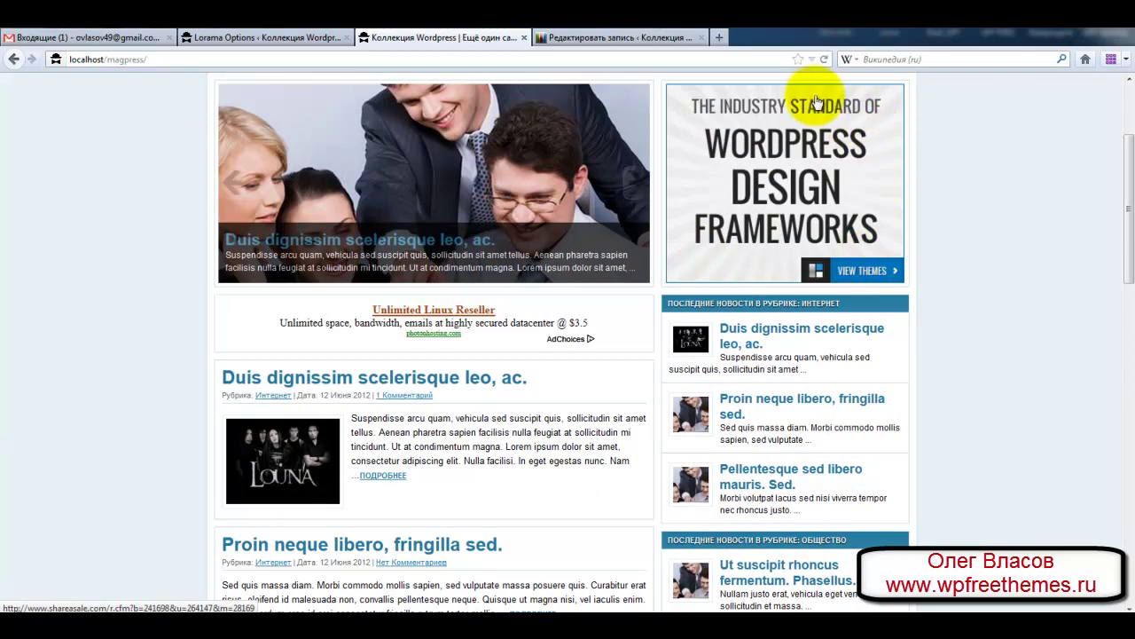
# Point out the empty Google Adsense Sidebar field in the theme options and compare it with the front page's sidebar banner
pyautogui.click(300, 37)
pyautogui.click(335, 332)
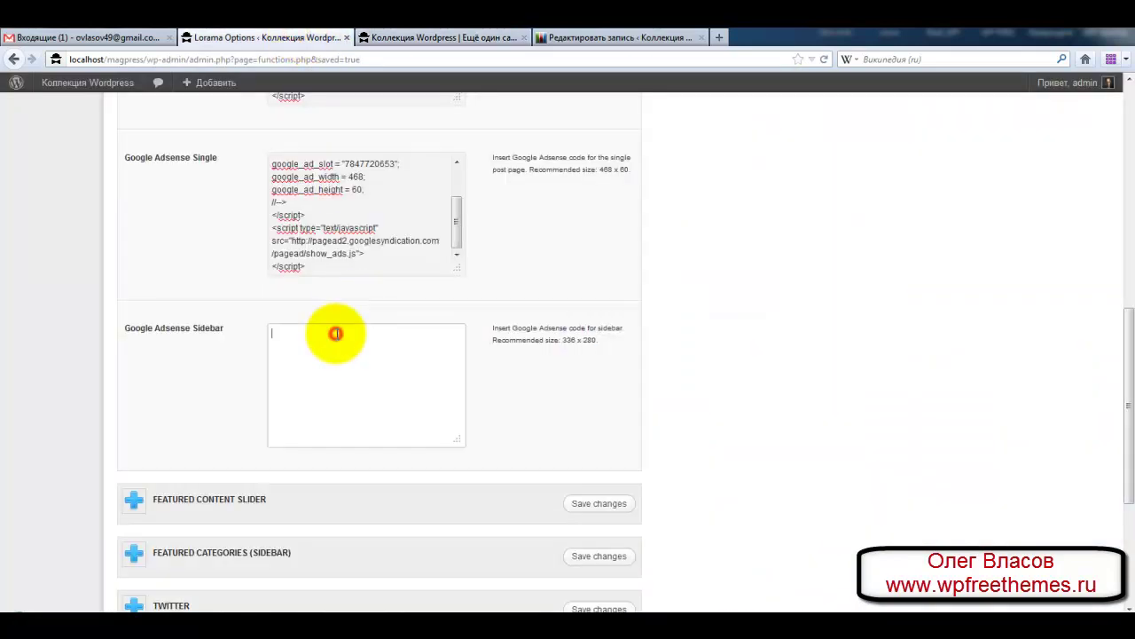
pyautogui.click(430, 38)
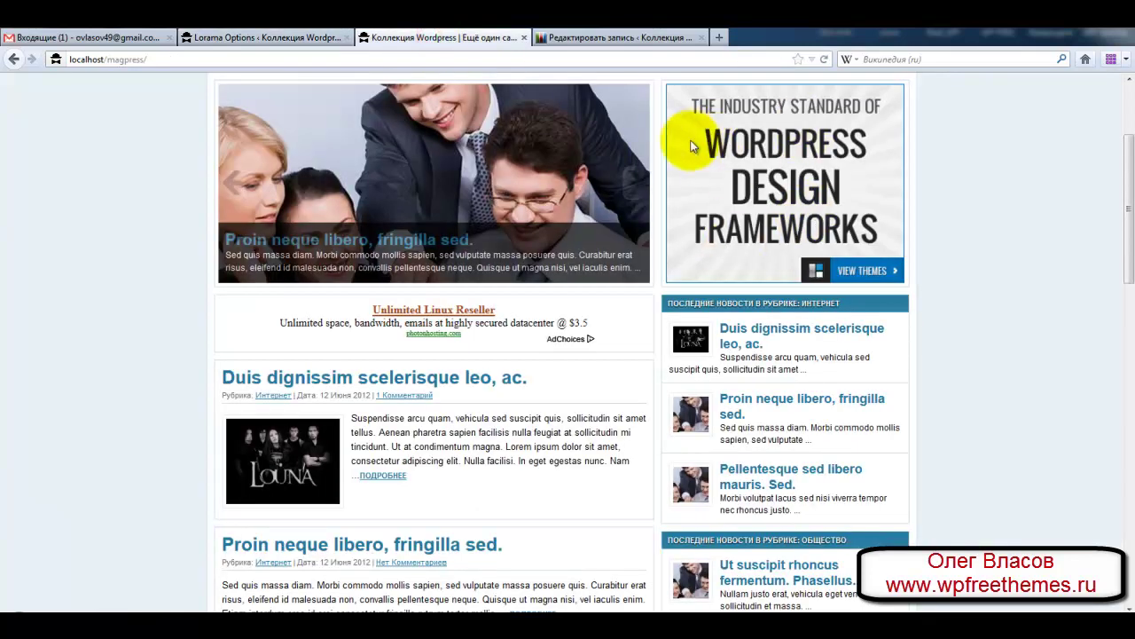
# Expand the Featured Content Slider section in the theme options and review the choices for Activate Slider and Category To Featured On Slider
pyautogui.click(317, 40)
pyautogui.scroll(-3, 177, 337)
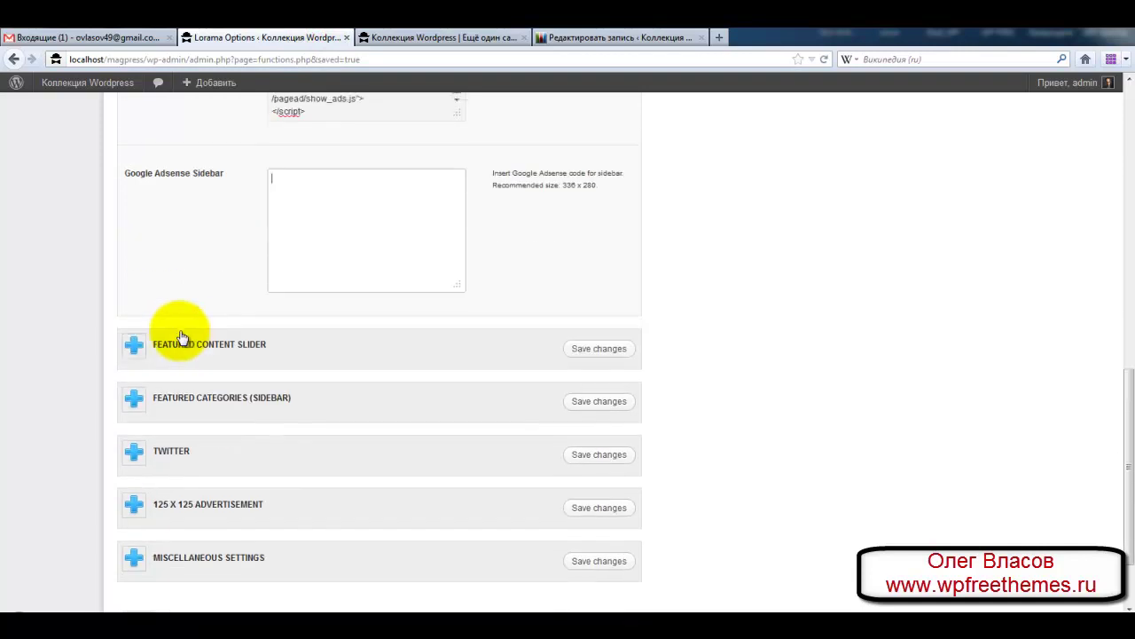
pyautogui.click(134, 336)
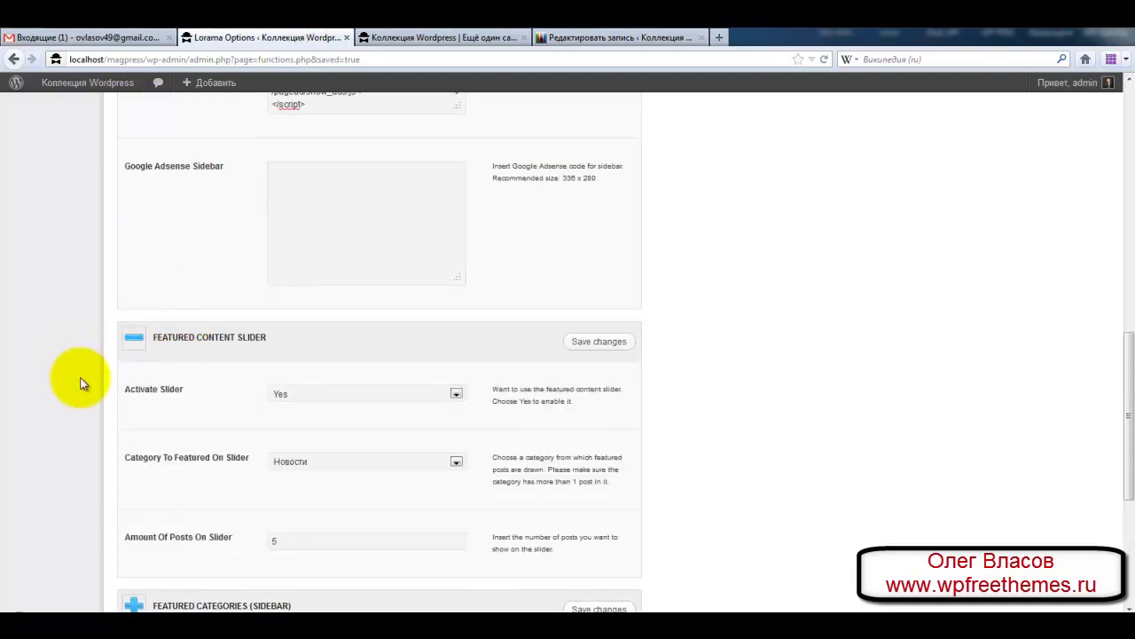
pyautogui.scroll(-3, 80, 377)
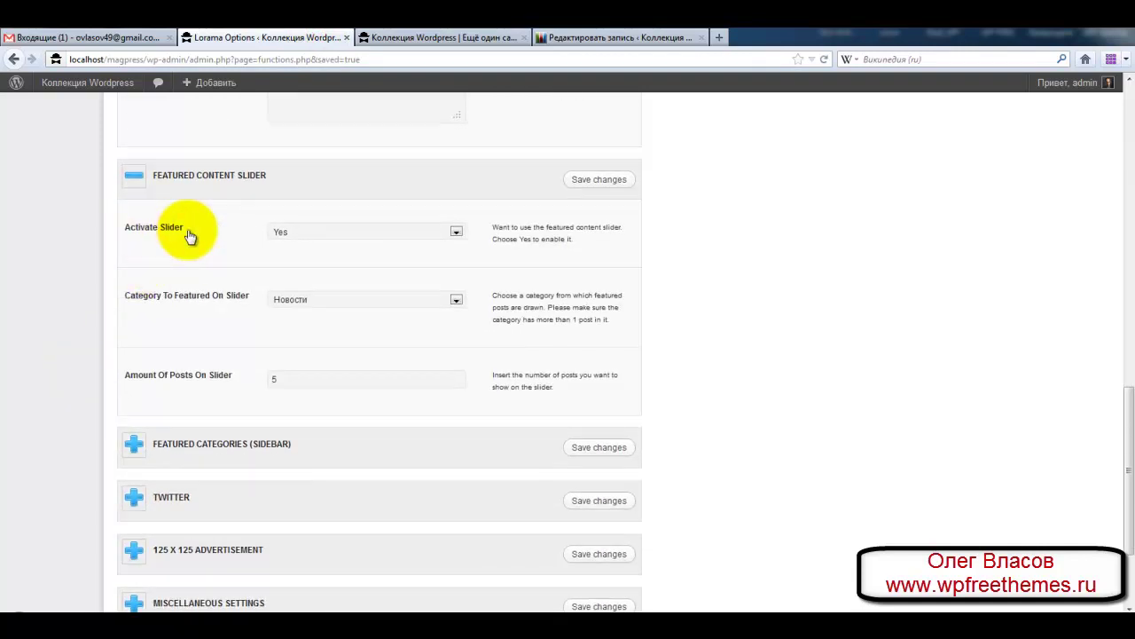
pyautogui.click(457, 234)
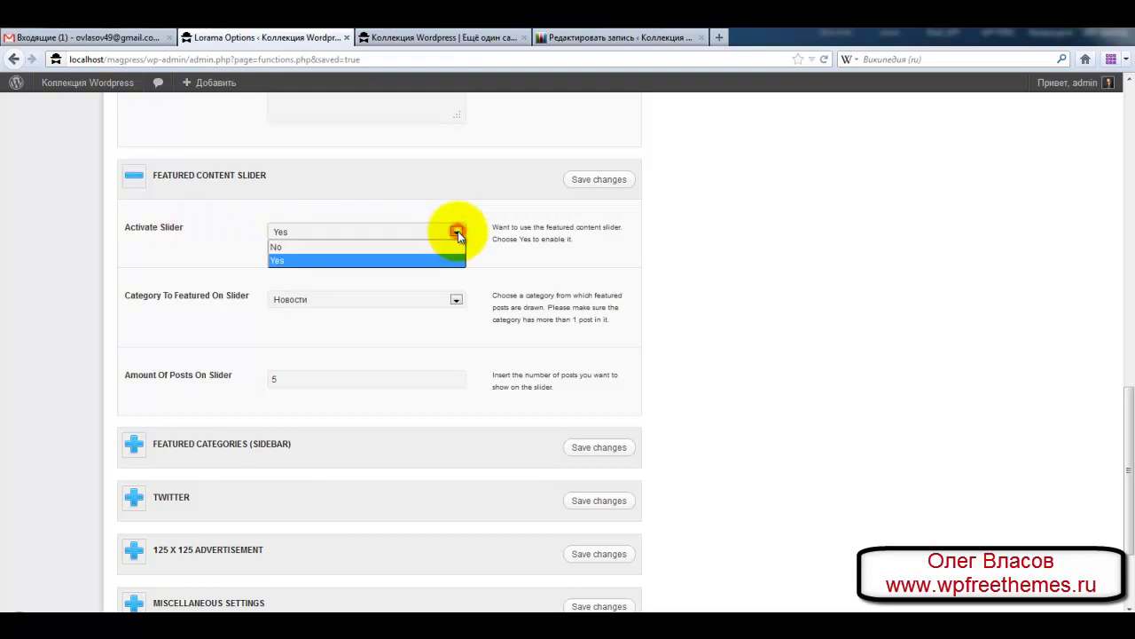
pyautogui.click(458, 232)
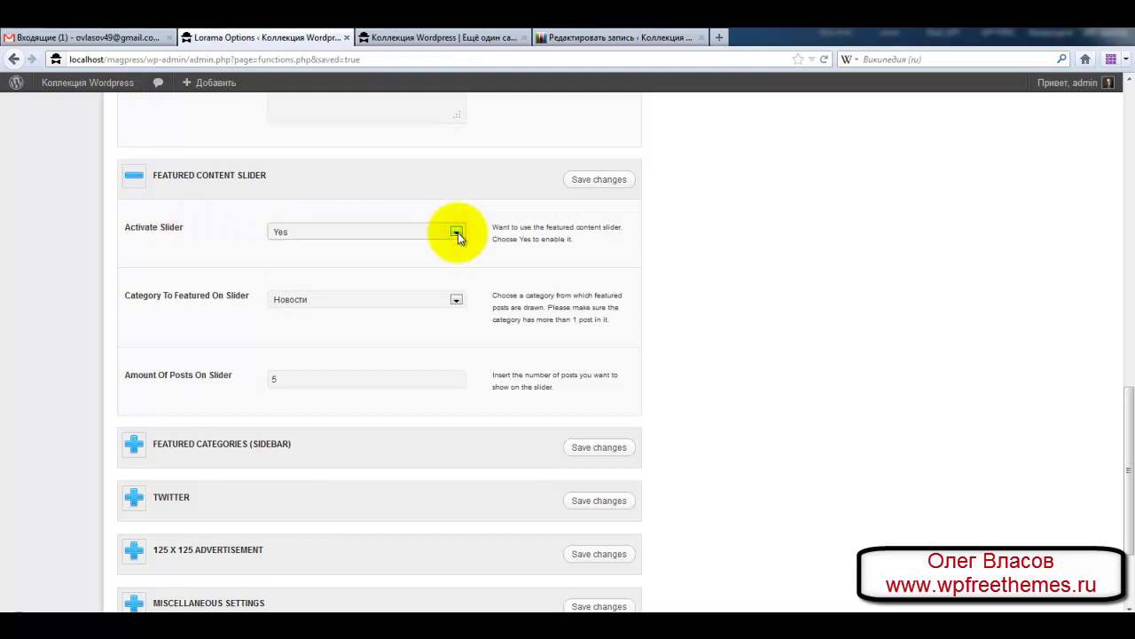
pyautogui.click(458, 232)
pyautogui.click(458, 231)
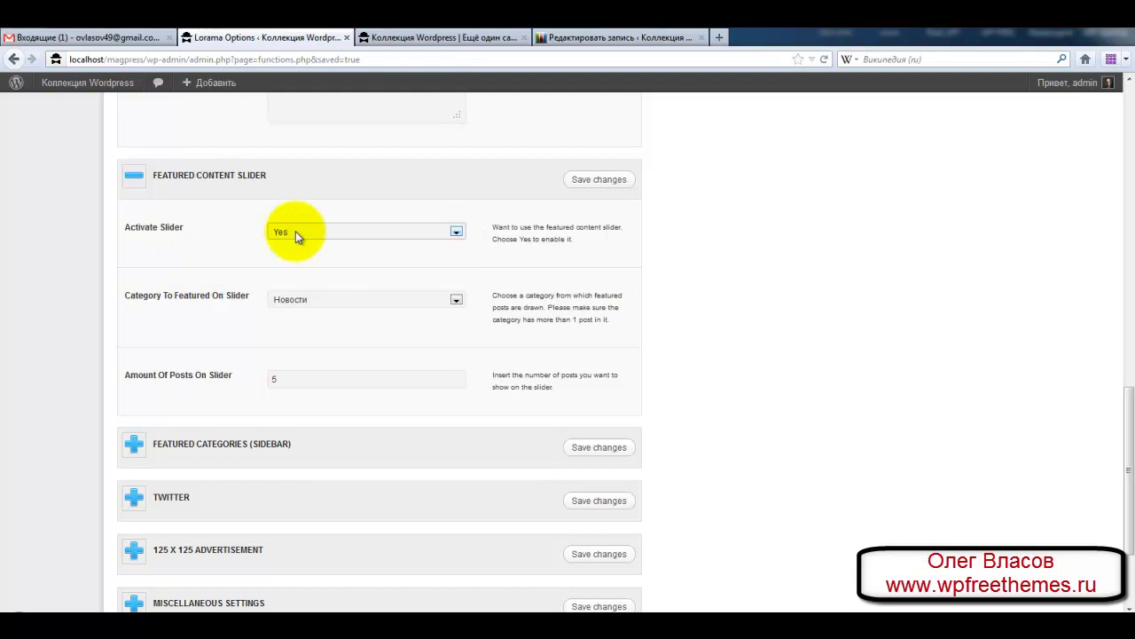
pyautogui.click(456, 301)
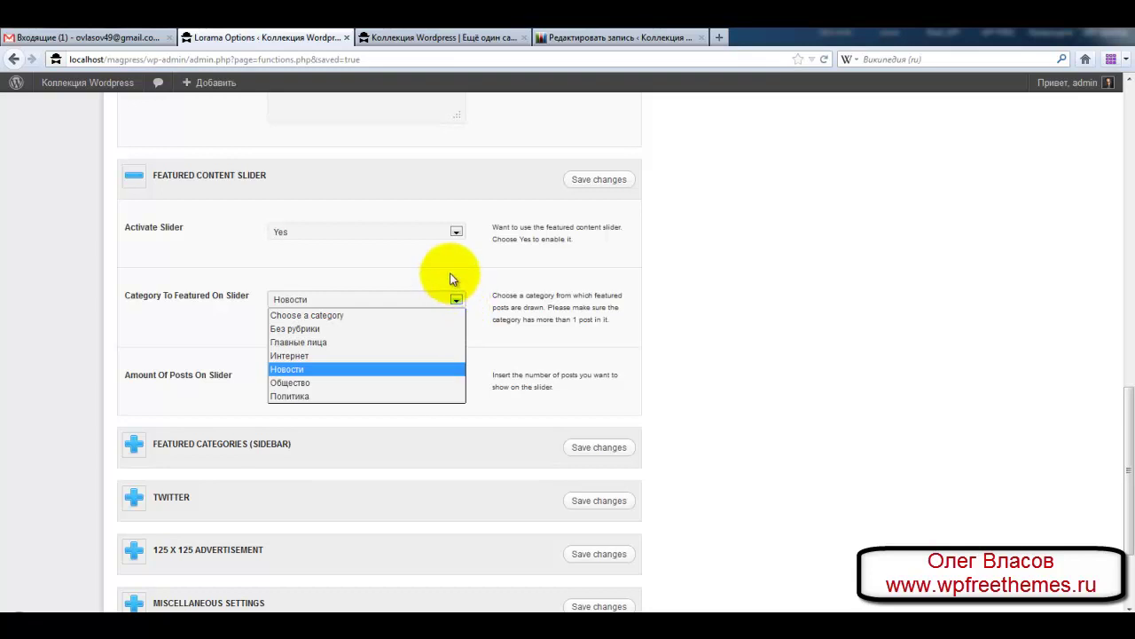
pyautogui.click(449, 275)
# Re-enter 5 as the Amount Of Posts On Slider
pyautogui.moveTo(288, 379); pyautogui.dragTo(263, 376)
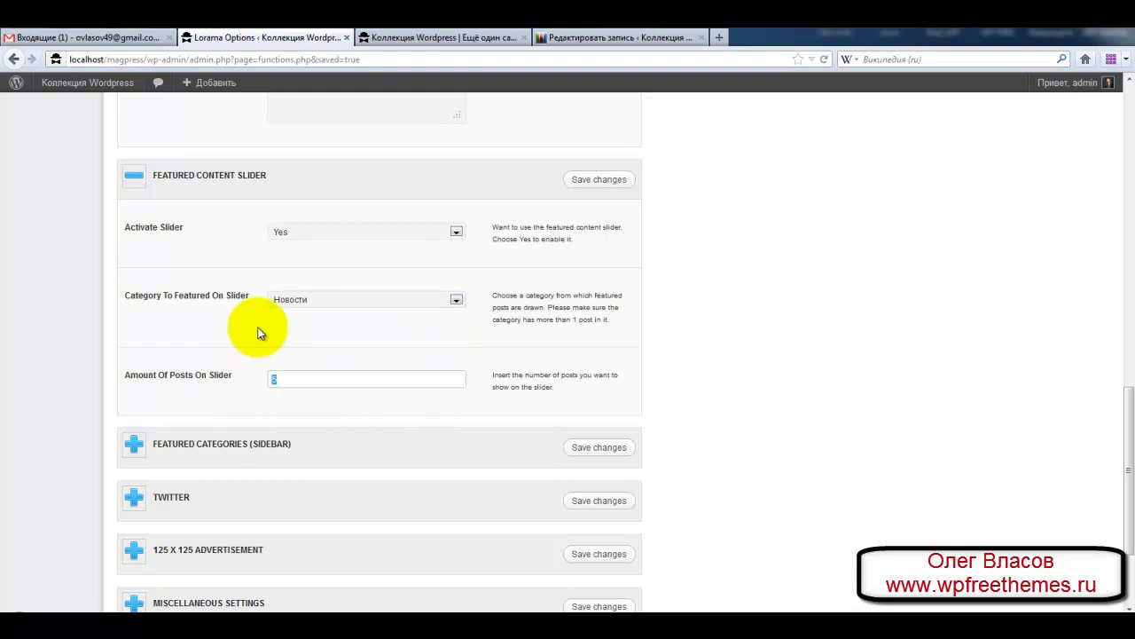
pyautogui.press('BackSpace')
pyautogui.write('5')
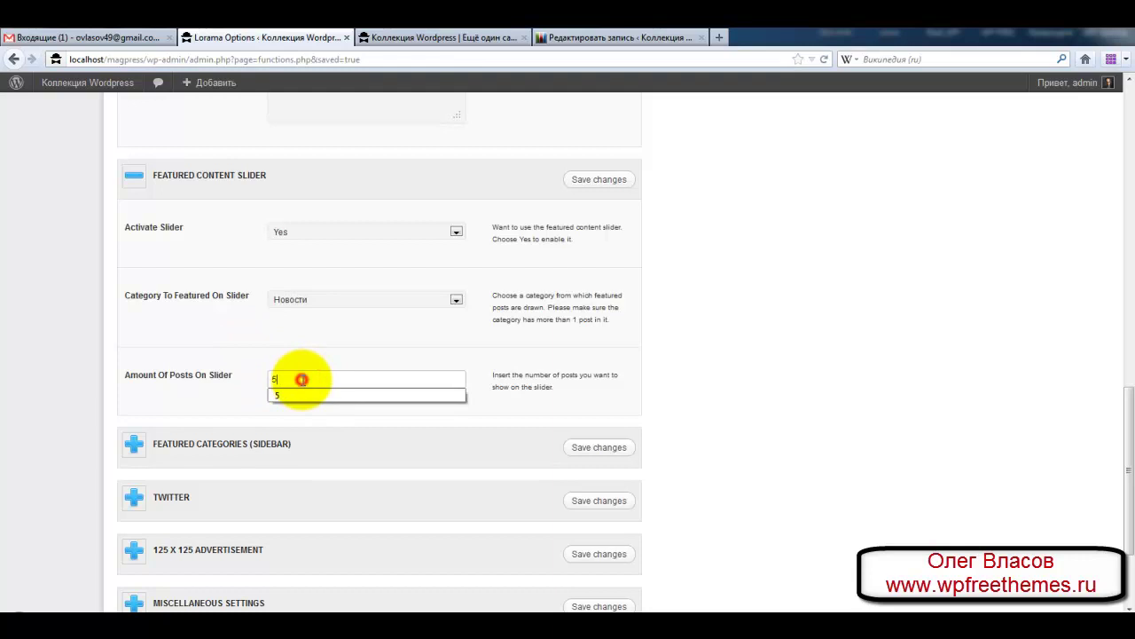
pyautogui.click(356, 325)
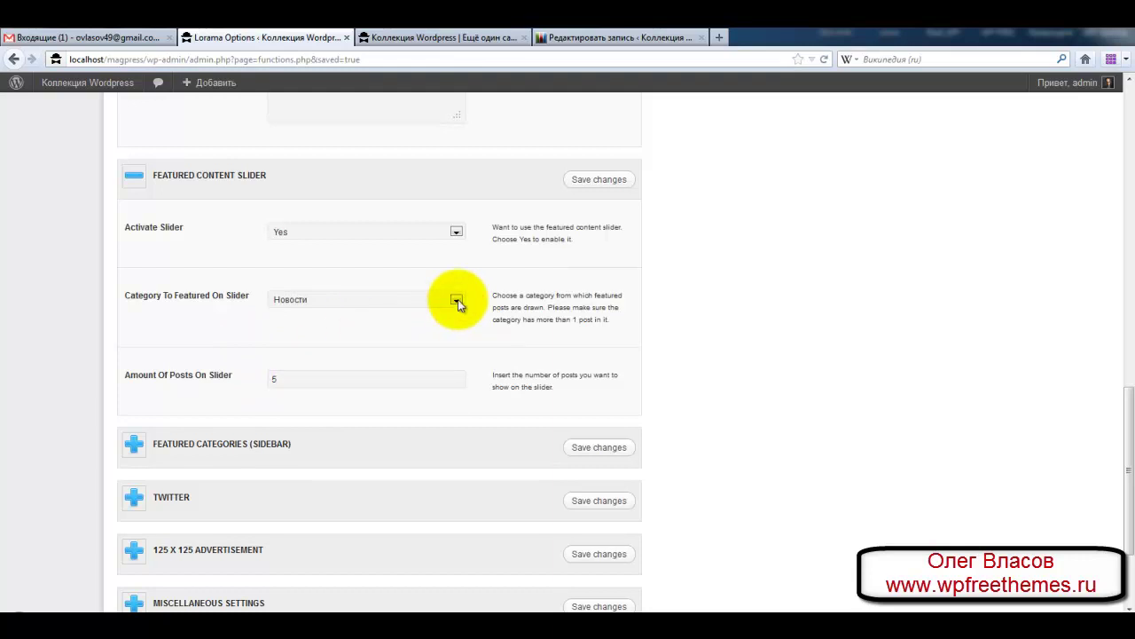
pyautogui.click(599, 179)
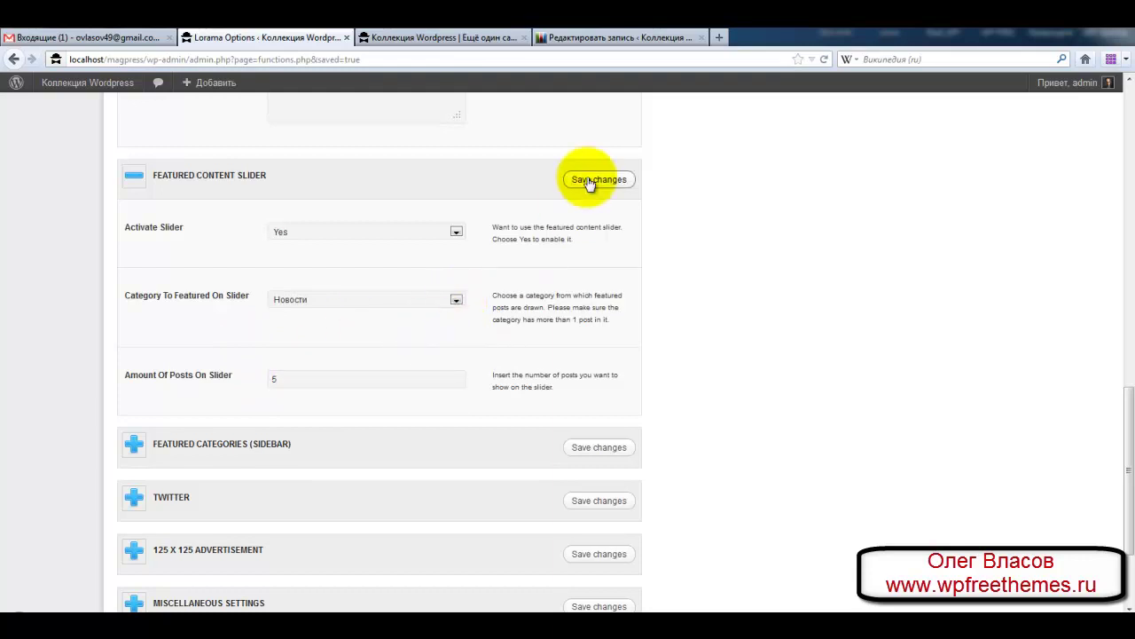
# Collapse the Featured Content Slider section and expand Featured Categories (Sidebar) to review its settings
pyautogui.scroll(3, 712, 328)
pyautogui.scroll(5, 708, 333)
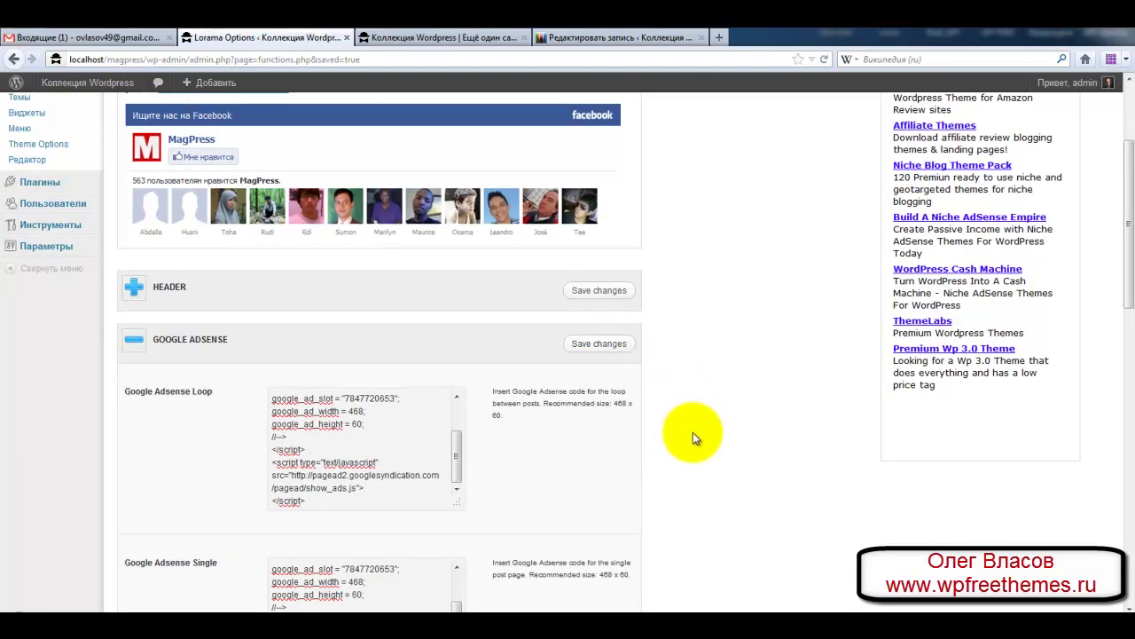
pyautogui.scroll(-7, 694, 433)
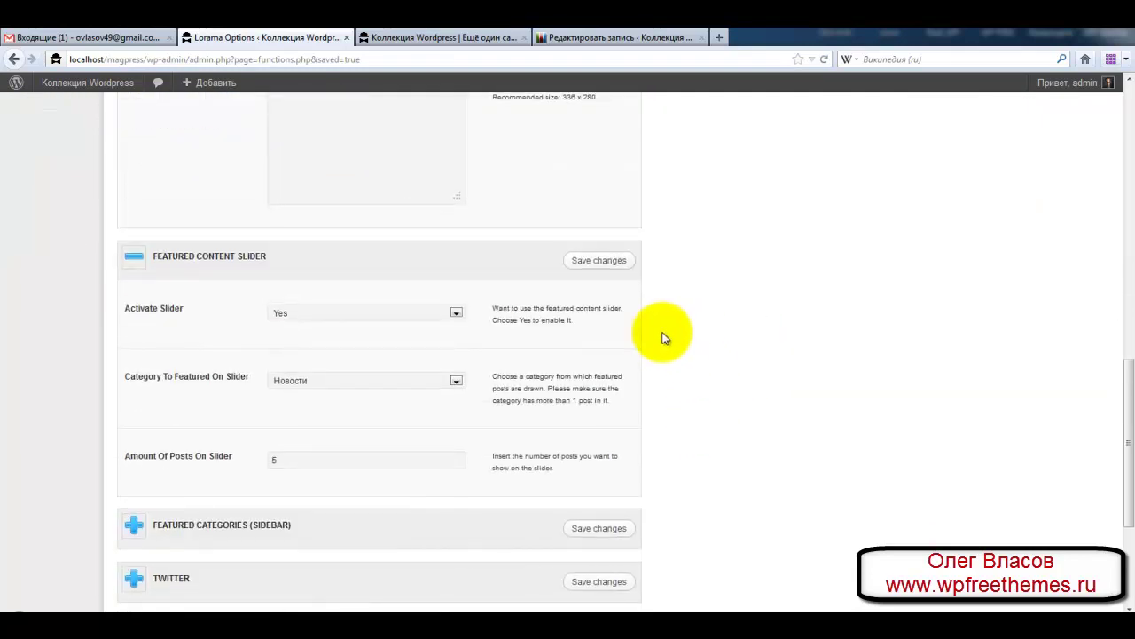
pyautogui.click(133, 256)
pyautogui.click(134, 306)
pyautogui.scroll(-3, 77, 382)
pyautogui.scroll(2, 62, 358)
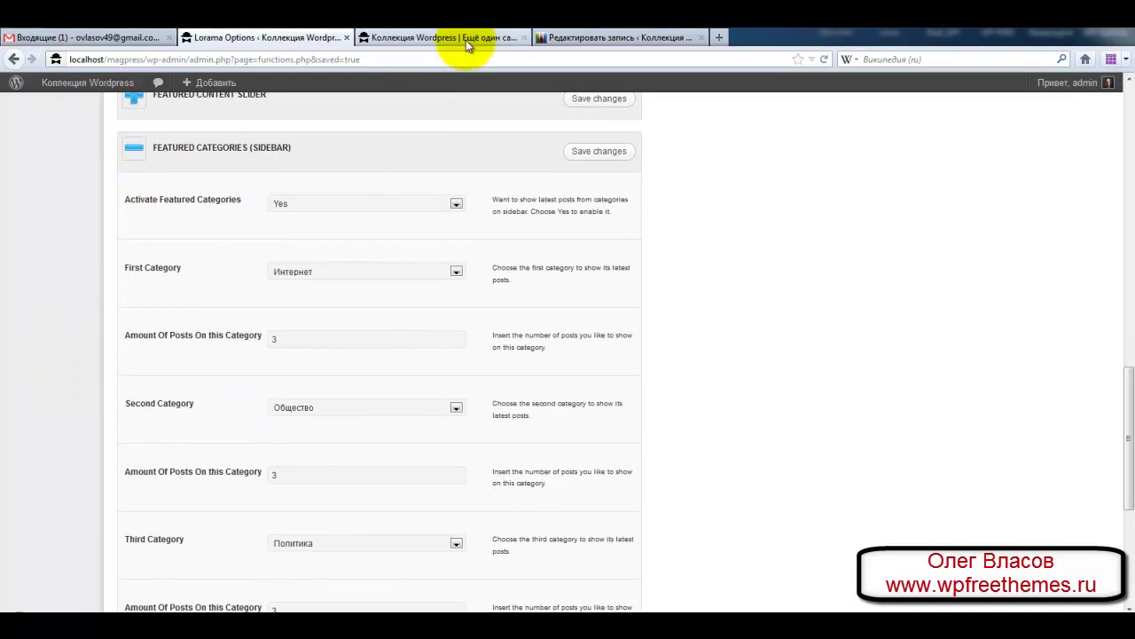
# Examine the latest-posts blocks by category in the front page's sidebar, highlighting a post excerpt under Общество
pyautogui.click(465, 42)
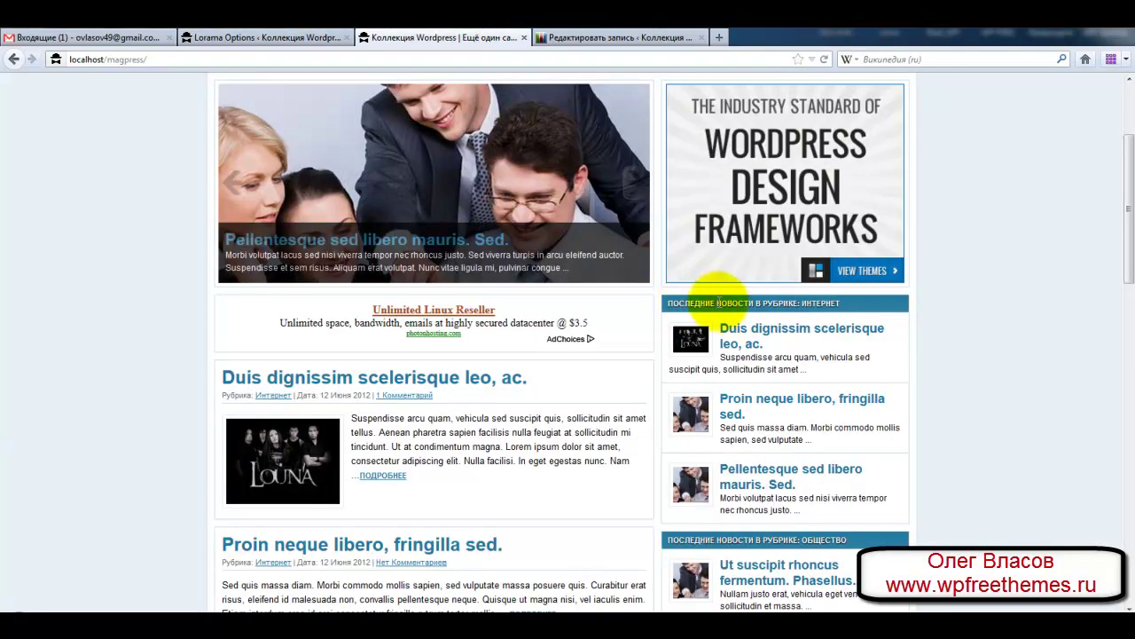
pyautogui.scroll(-5, 798, 344)
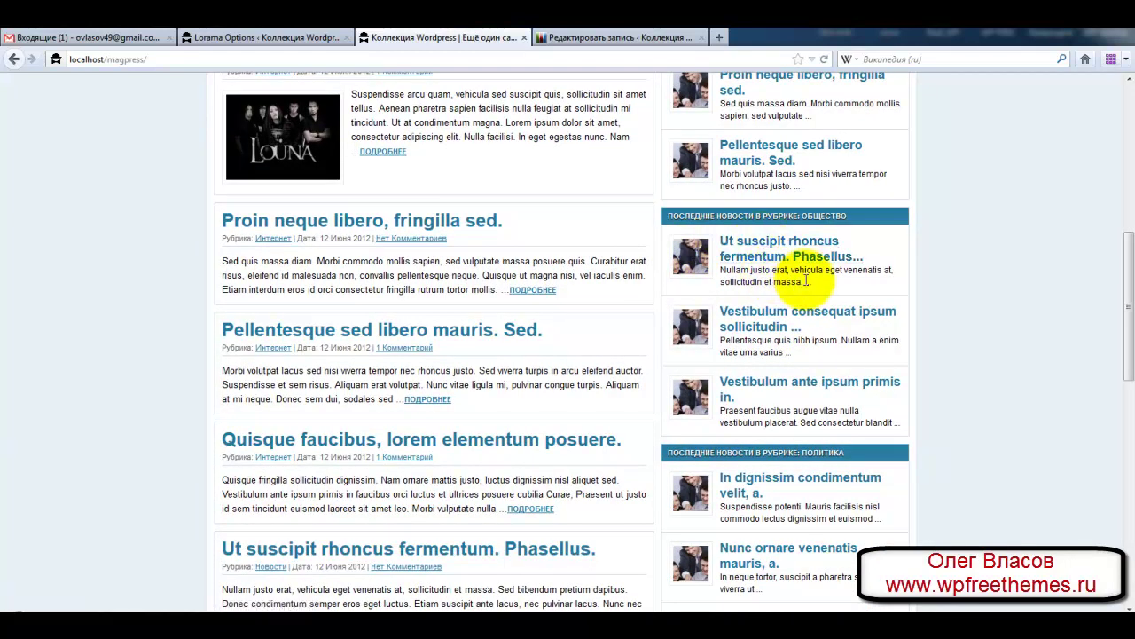
pyautogui.moveTo(806, 281); pyautogui.dragTo(723, 270)
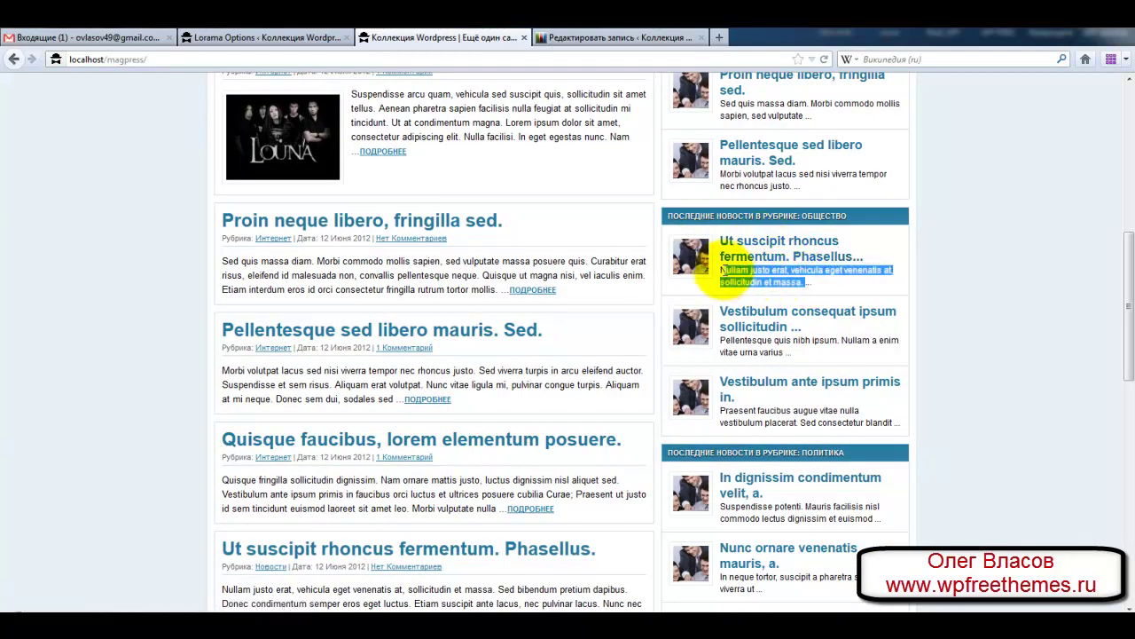
pyautogui.scroll(-5, 729, 329)
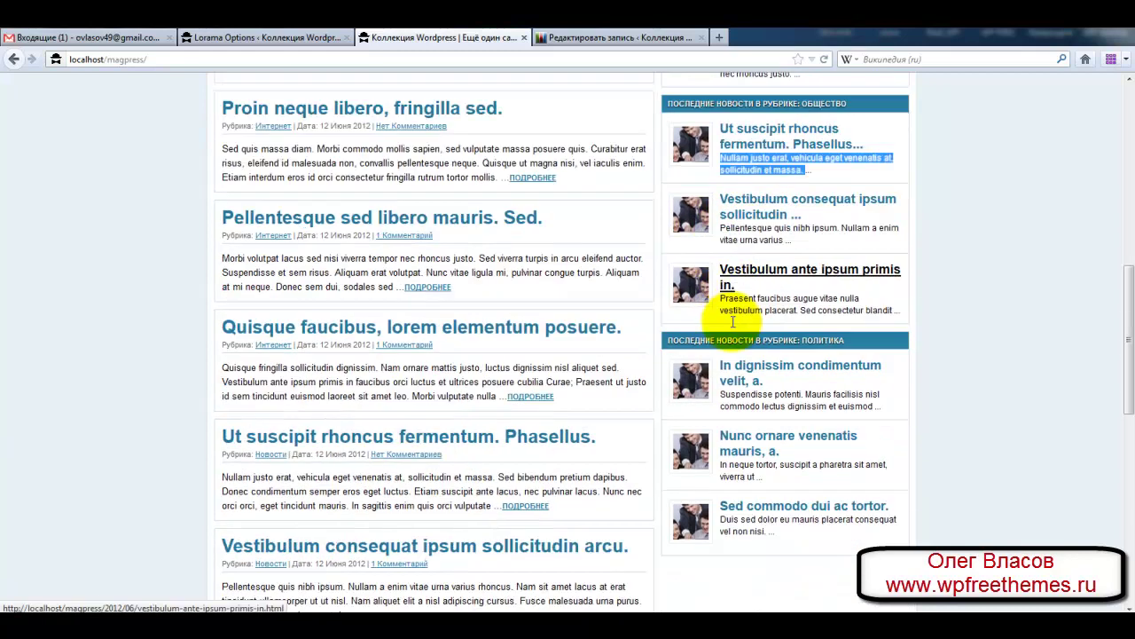
pyautogui.scroll(7, 738, 321)
pyautogui.scroll(1, 739, 315)
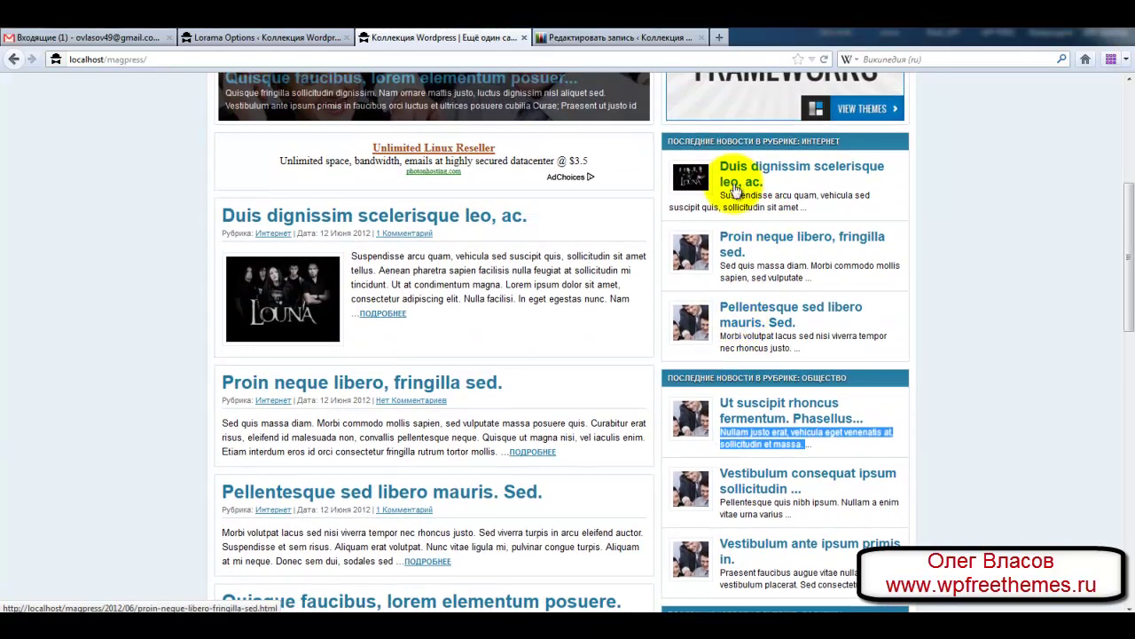
# Return to the theme options, choose Интернет as the First Category, and select its Amount Of Posts On this Category value
pyautogui.click(325, 40)
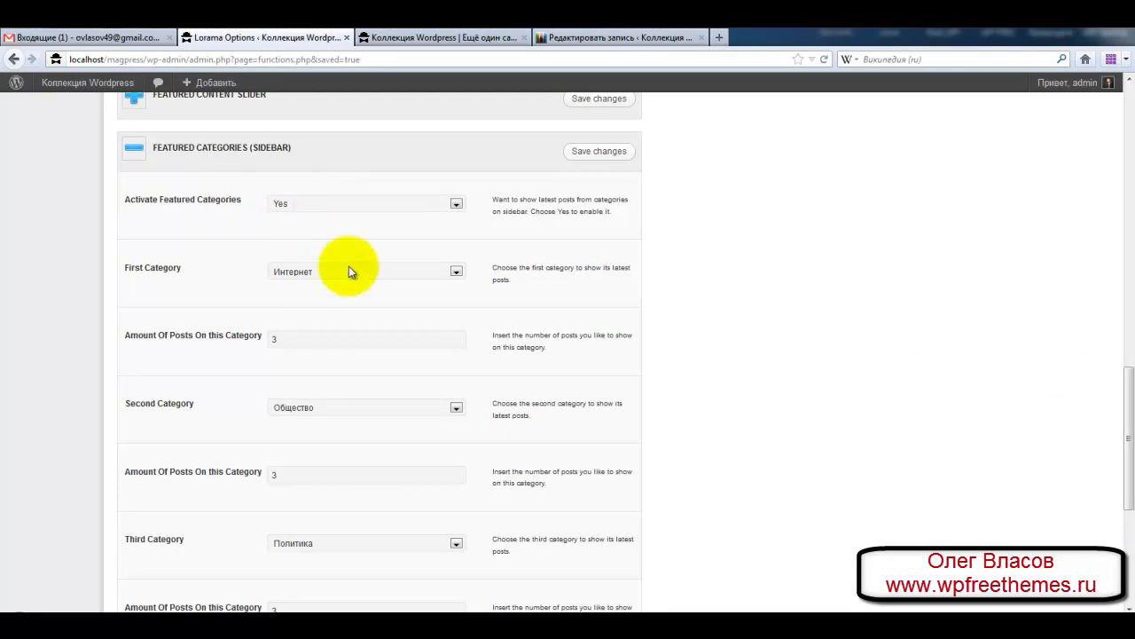
pyautogui.click(457, 274)
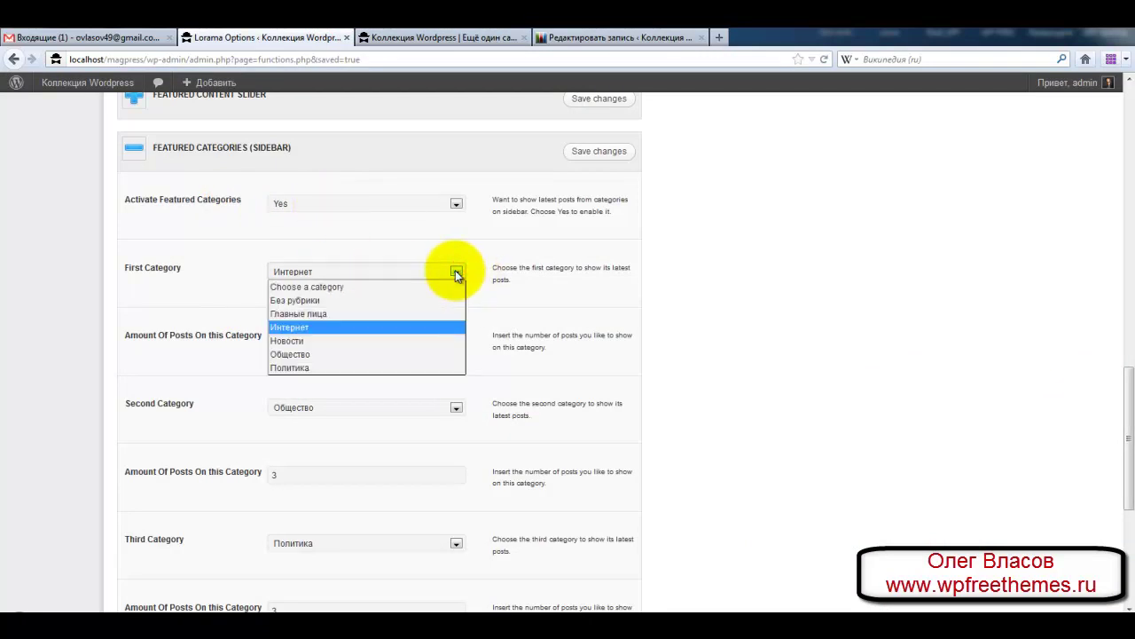
pyautogui.click(428, 329)
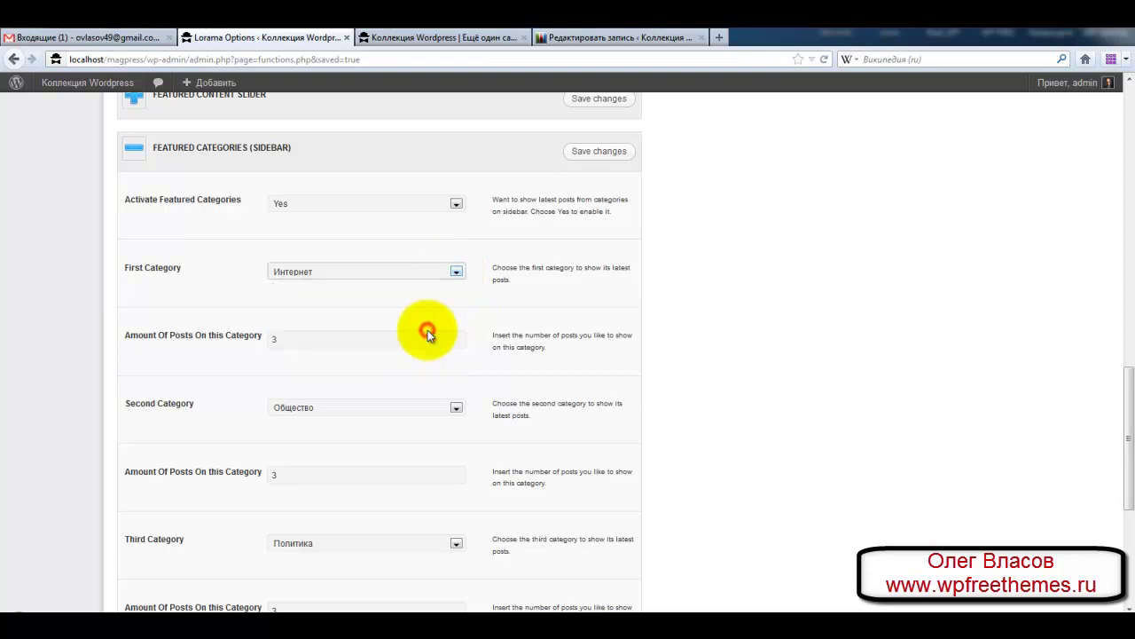
pyautogui.scroll(-2, 427, 319)
pyautogui.moveTo(288, 255); pyautogui.dragTo(272, 259)
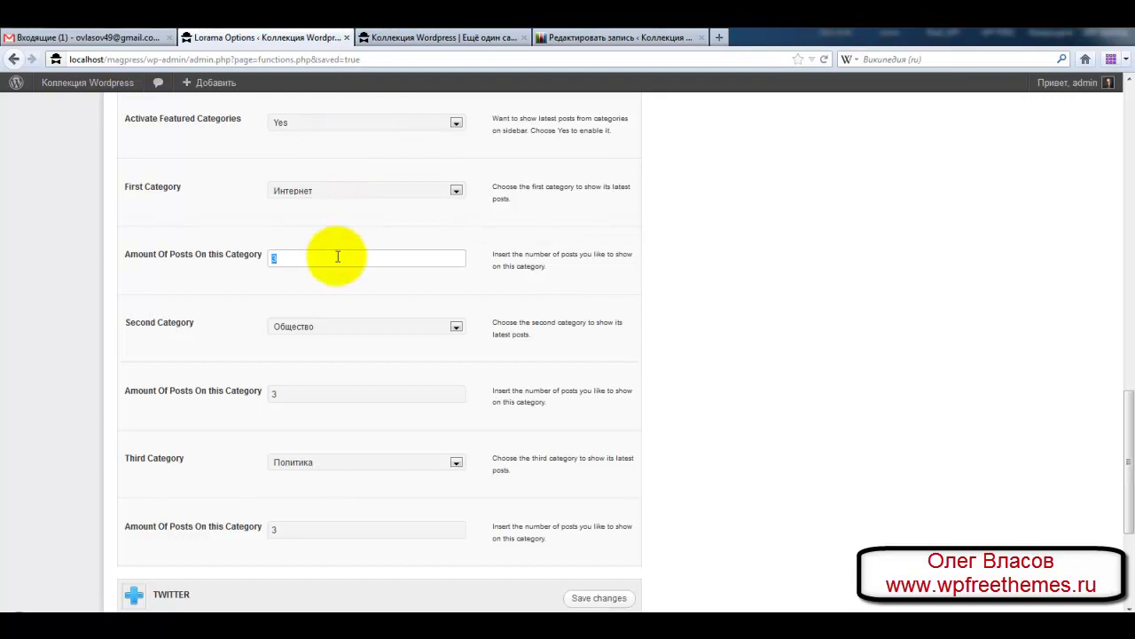
# Review the Second Category and Third Category choices, then save the Featured Categories (Sidebar) settings
pyautogui.click(456, 328)
pyautogui.click(455, 328)
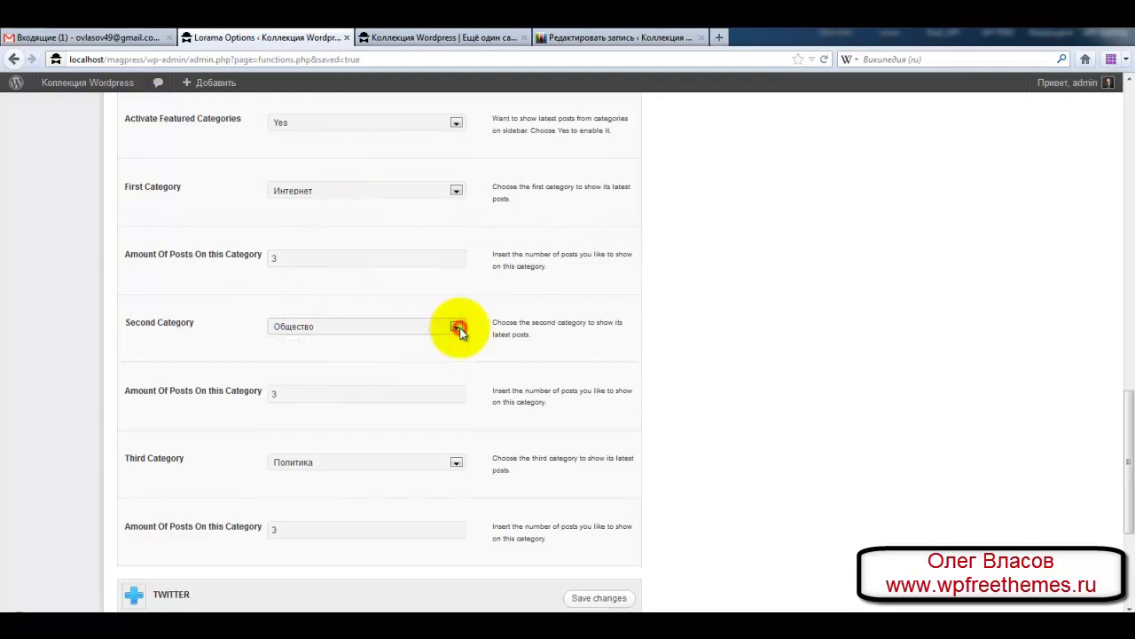
pyautogui.click(444, 390)
pyautogui.click(456, 464)
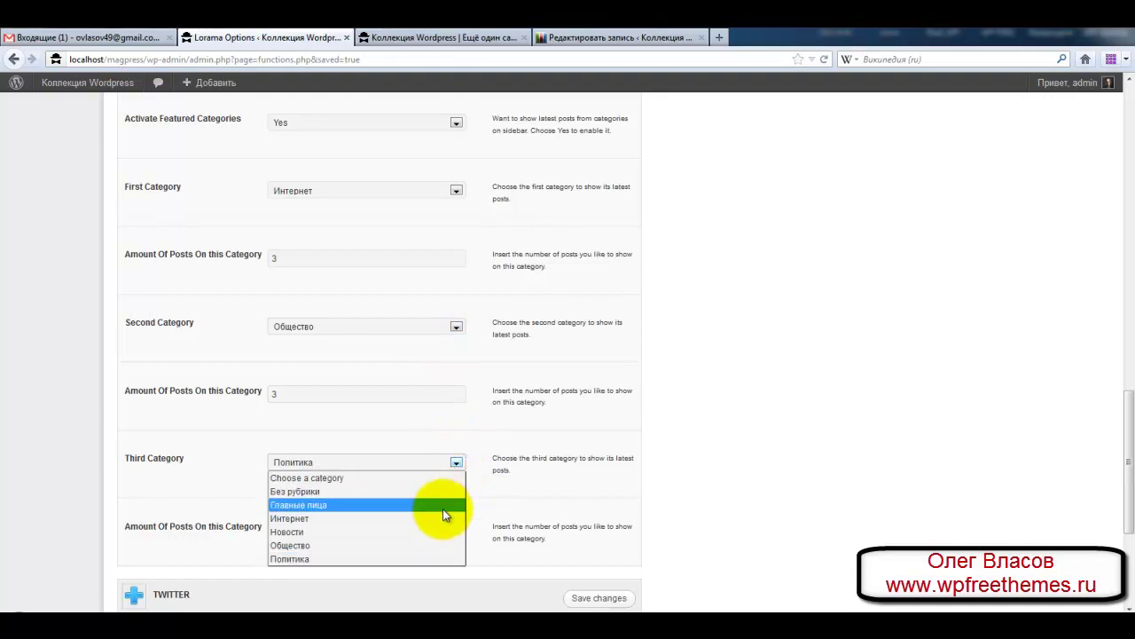
pyautogui.click(204, 469)
pyautogui.scroll(3, 244, 470)
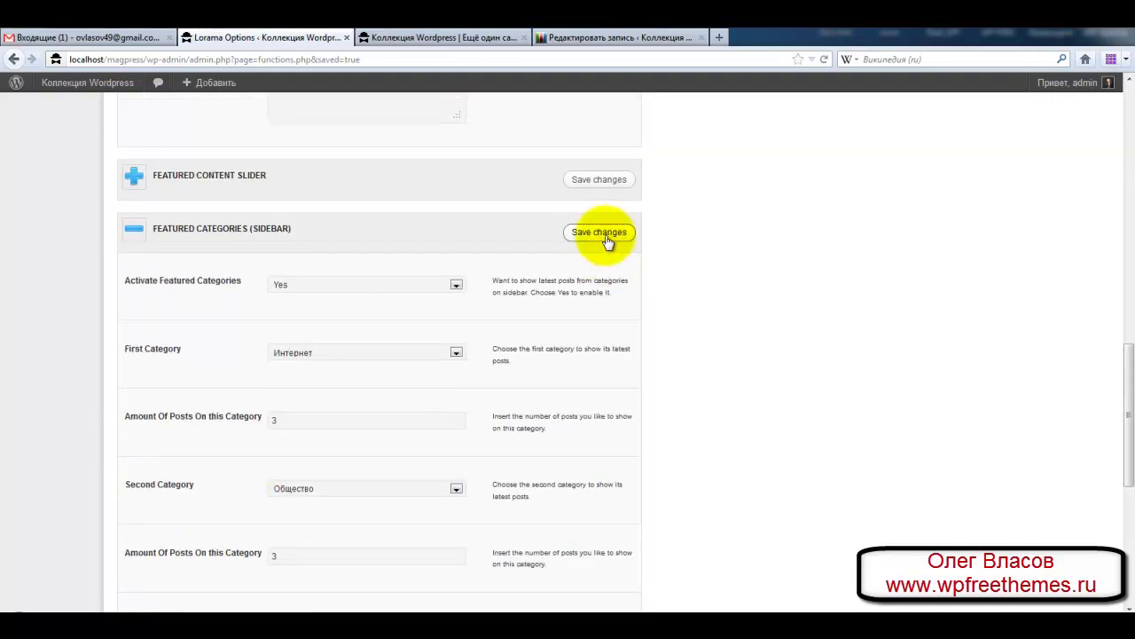
pyautogui.click(603, 233)
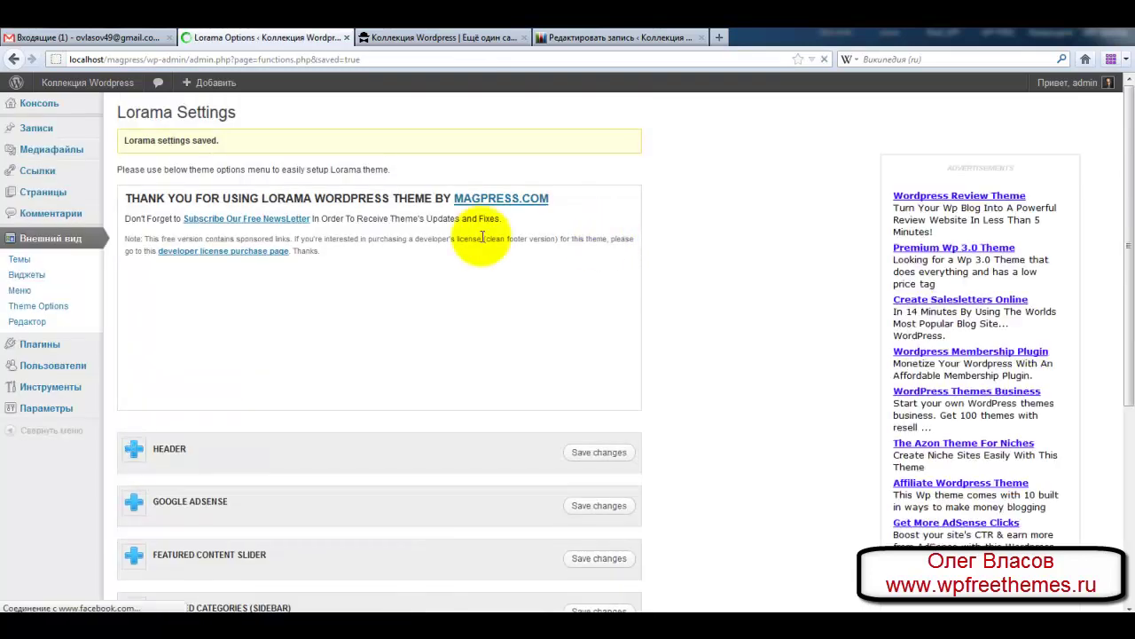
# Open the Widgets page in a new tab, then remove the Featured Categories widget from the Sidebar area and add it back
pyautogui.rightClick(55, 280)
pyautogui.click(76, 287)
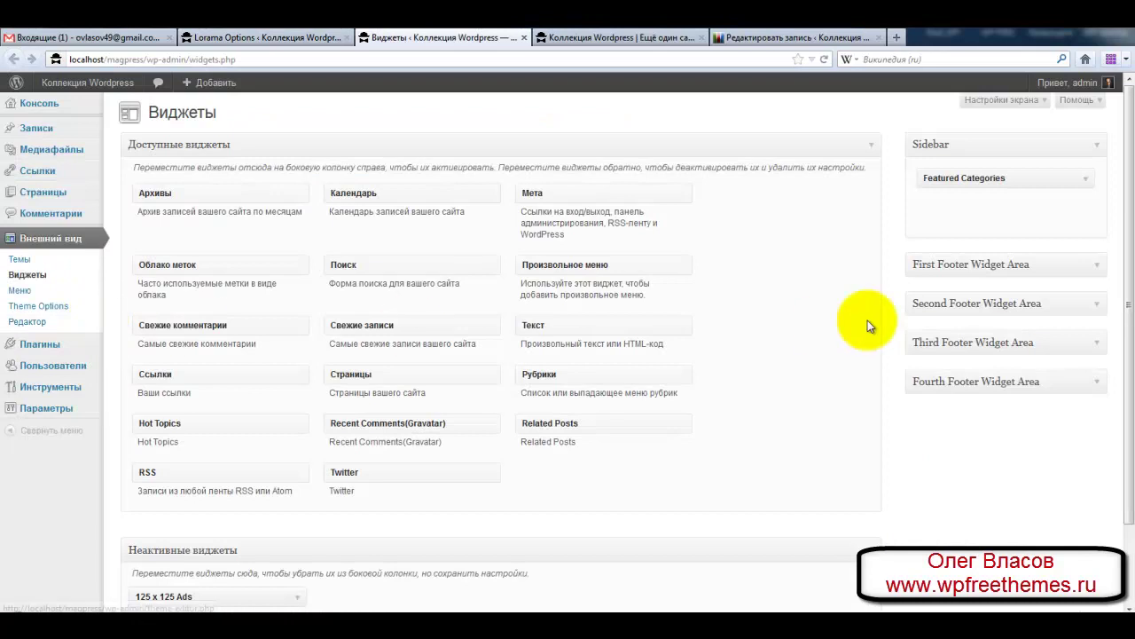
pyautogui.moveTo(1014, 180); pyautogui.dragTo(623, 481)
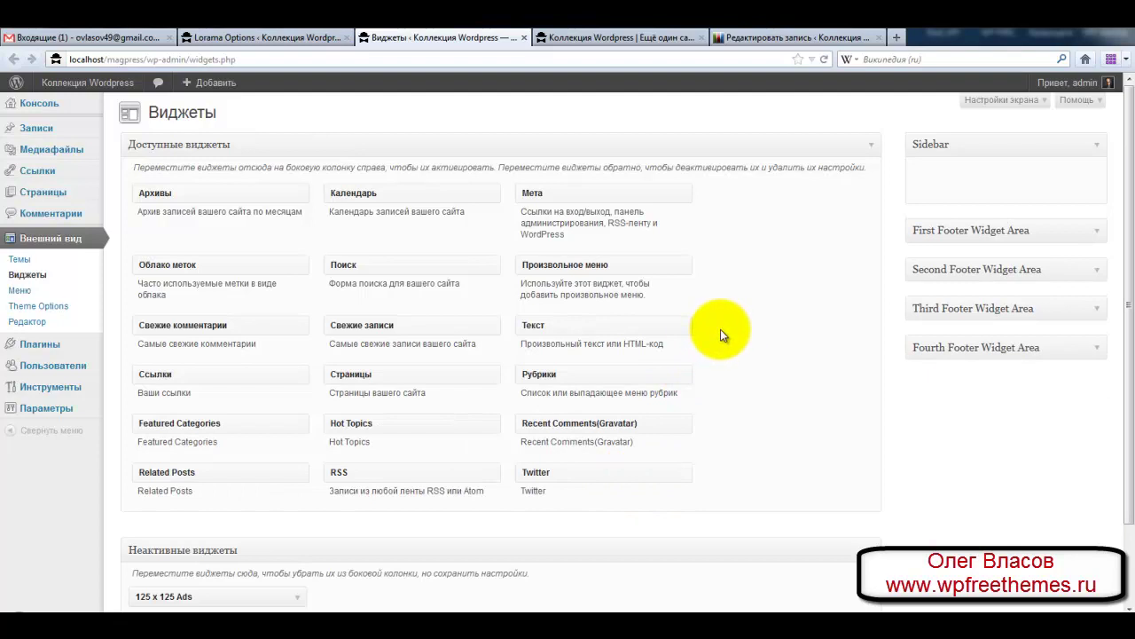
pyautogui.moveTo(237, 423); pyautogui.dragTo(1026, 173)
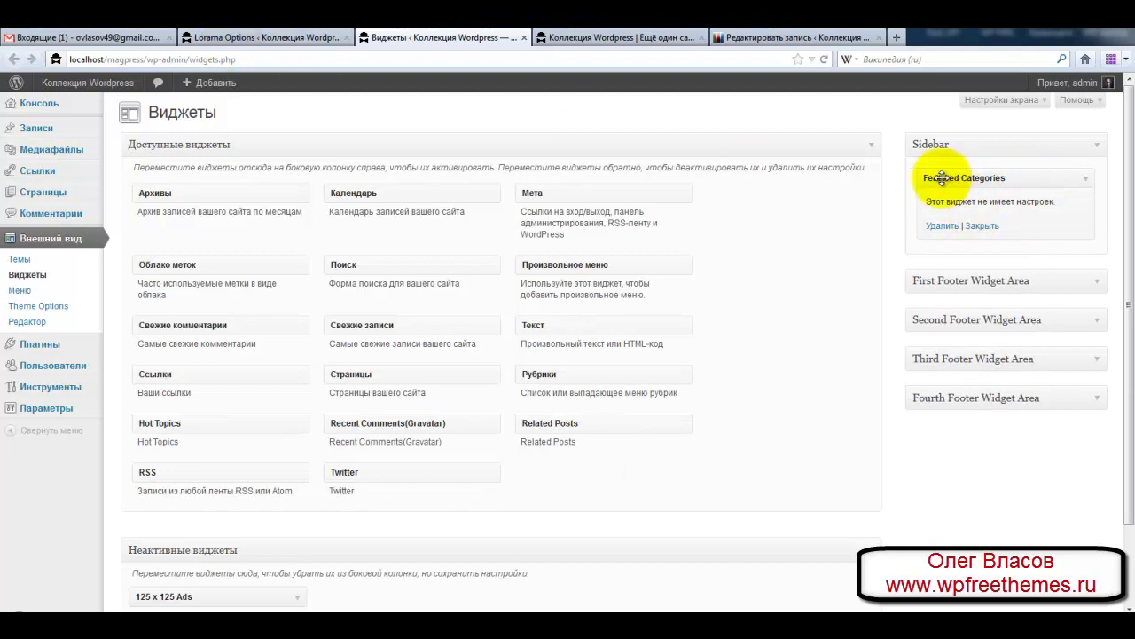
# Examine the latest-posts category blocks in the front page's sidebar
pyautogui.click(564, 41)
pyautogui.scroll(-1, 745, 533)
pyautogui.scroll(-4, 746, 532)
pyautogui.scroll(6, 730, 417)
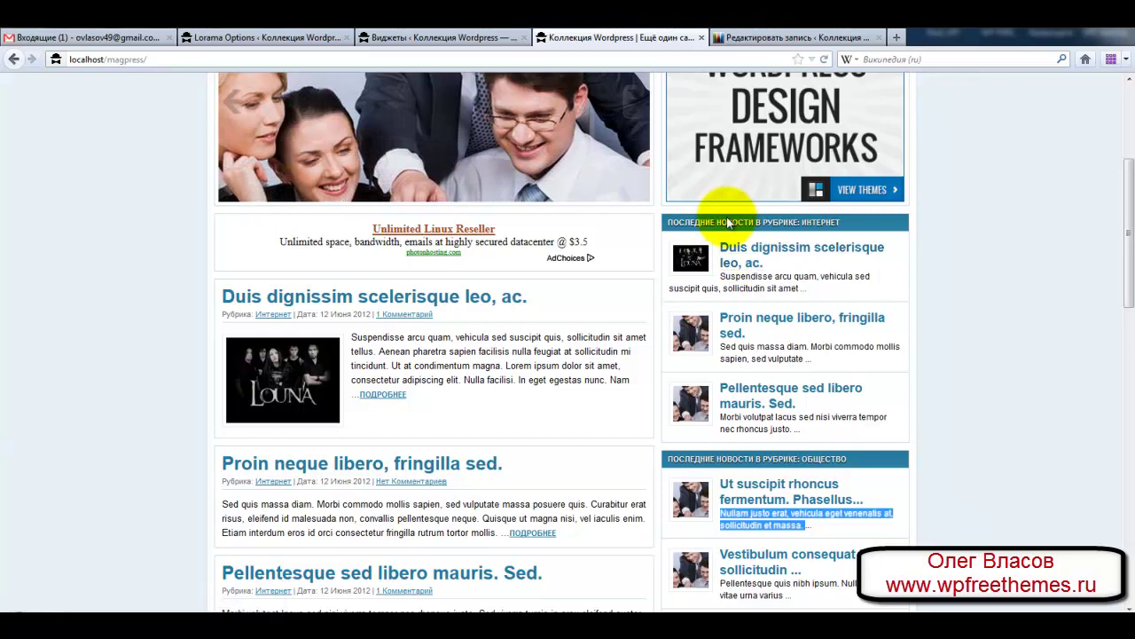
# Expand the Twitter section in the theme options and review the Twitter ID and Twitter Feed Count settings
pyautogui.click(272, 38)
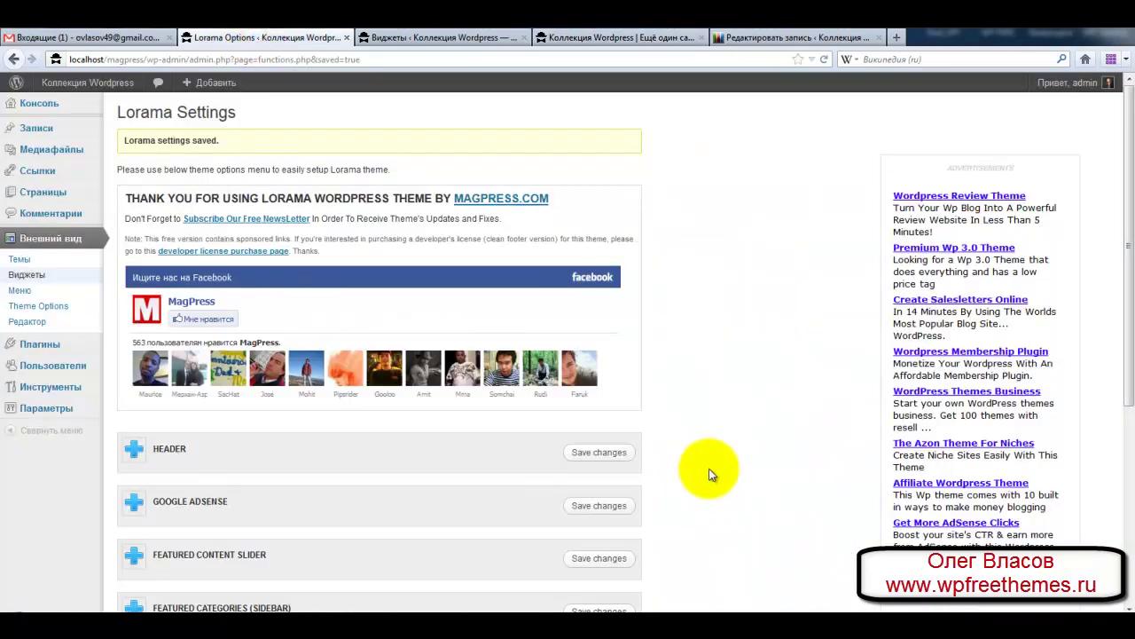
pyautogui.scroll(-6, 707, 472)
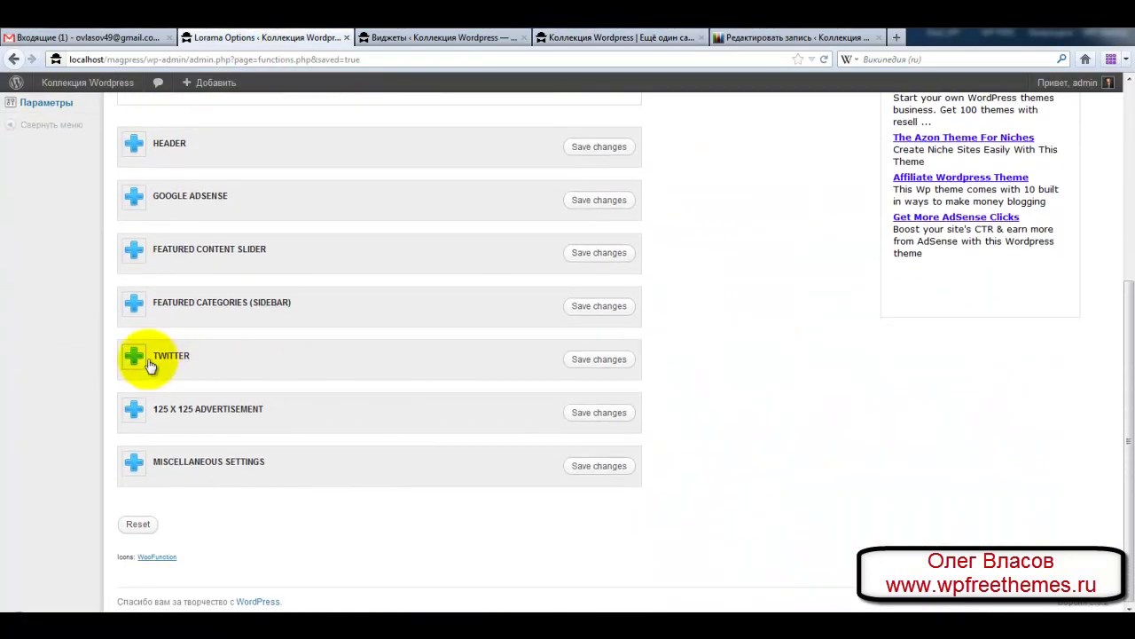
pyautogui.click(155, 367)
pyautogui.scroll(-1, 214, 434)
pyautogui.scroll(-1, 212, 435)
pyautogui.moveTo(337, 330); pyautogui.dragTo(267, 333)
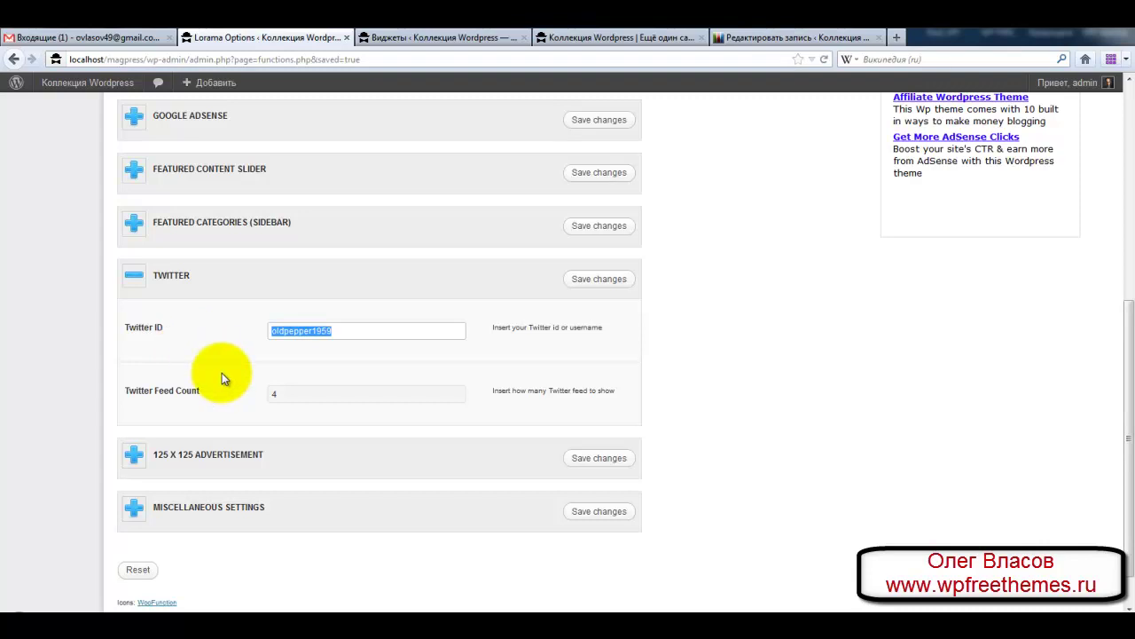
pyautogui.press('Tab')
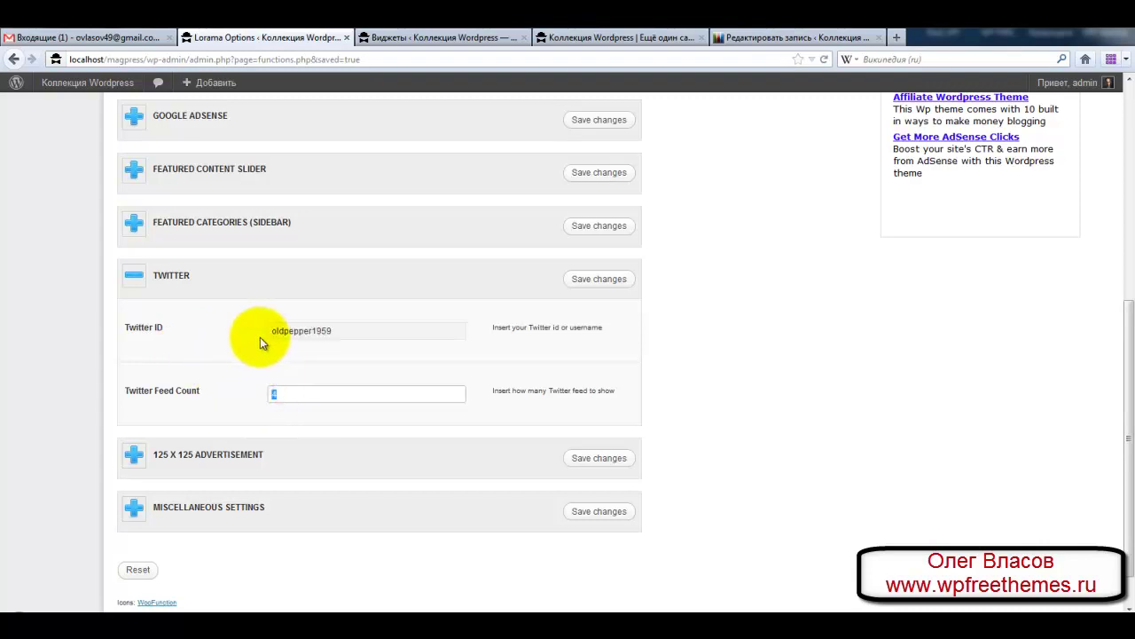
# Add the Twitter widget to the Sidebar area below Featured Categories and expand First Footer Widget Area
pyautogui.click(410, 40)
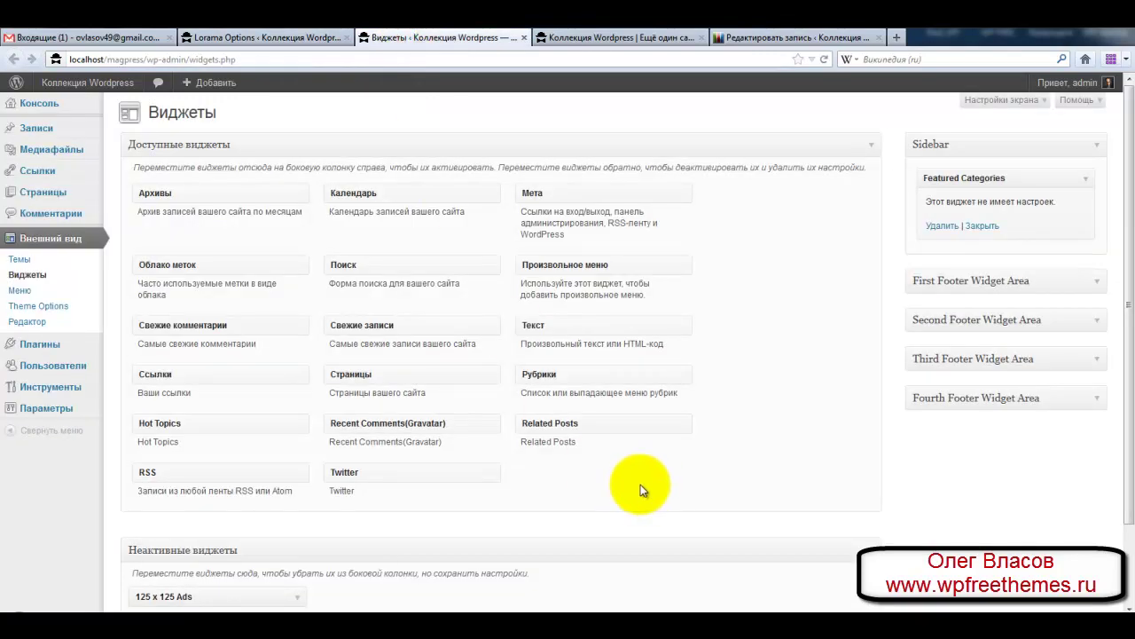
pyautogui.click(446, 471)
pyautogui.moveTo(627, 409); pyautogui.dragTo(1036, 264)
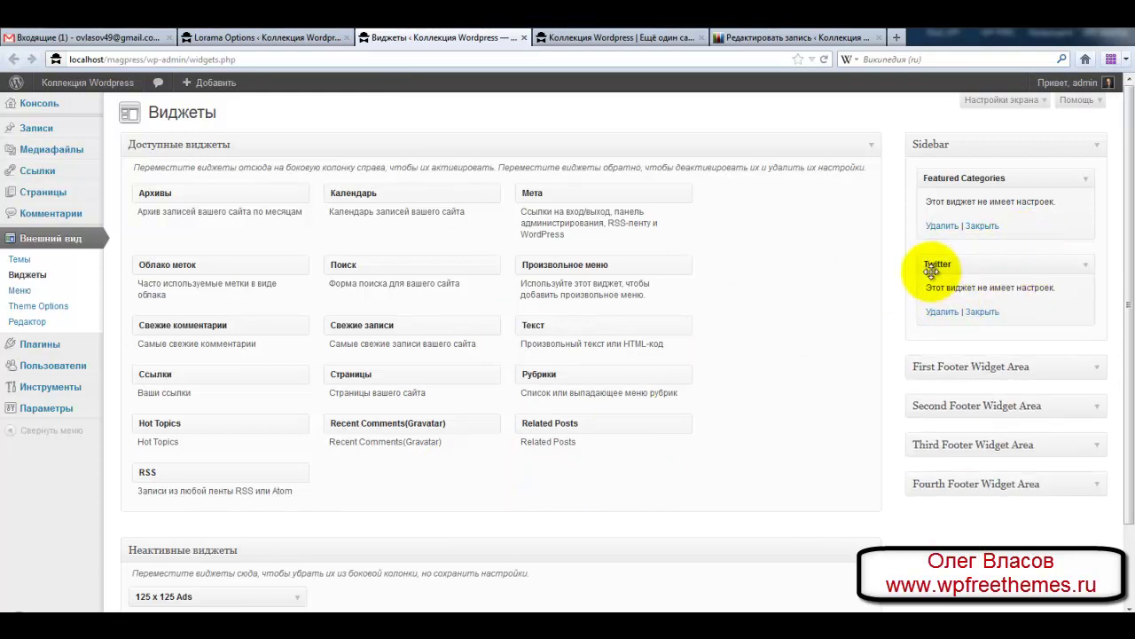
pyautogui.click(266, 37)
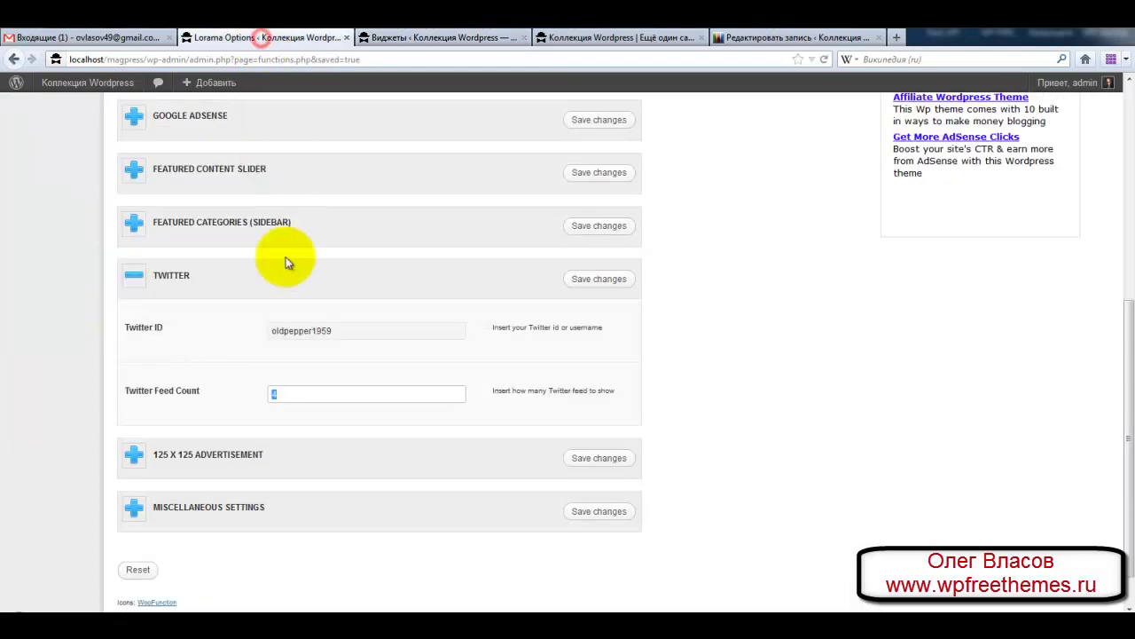
pyautogui.click(454, 37)
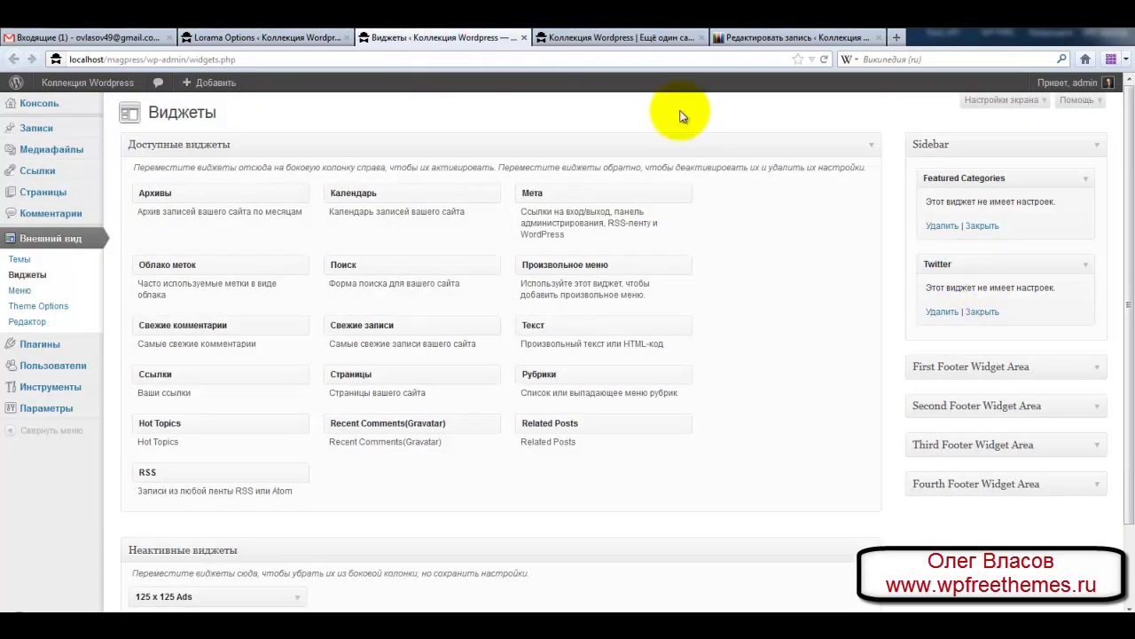
pyautogui.click(1093, 368)
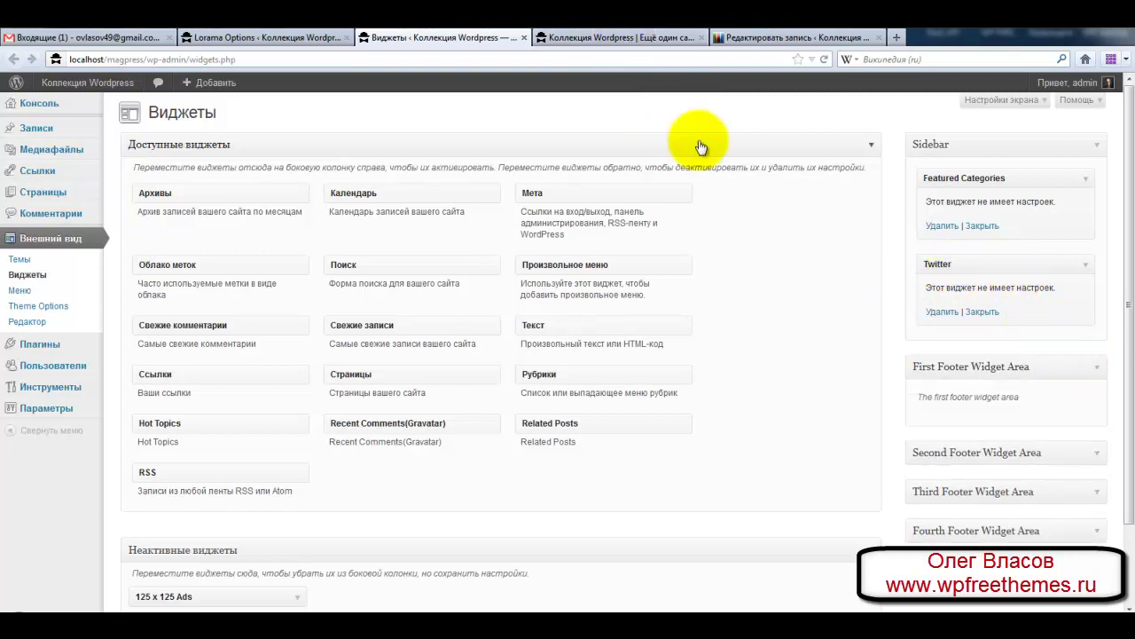
# Reload the front page and examine the Twitter feed block in its sidebar
pyautogui.click(603, 37)
pyautogui.click(825, 59)
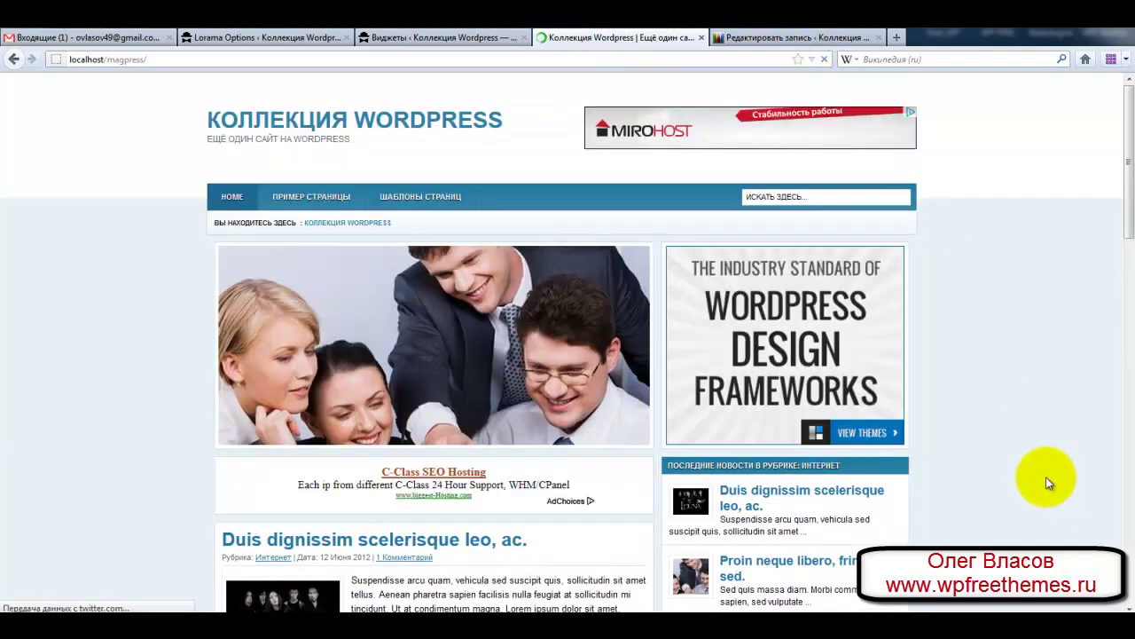
pyautogui.scroll(-15, 1046, 476)
pyautogui.scroll(-2, 1053, 458)
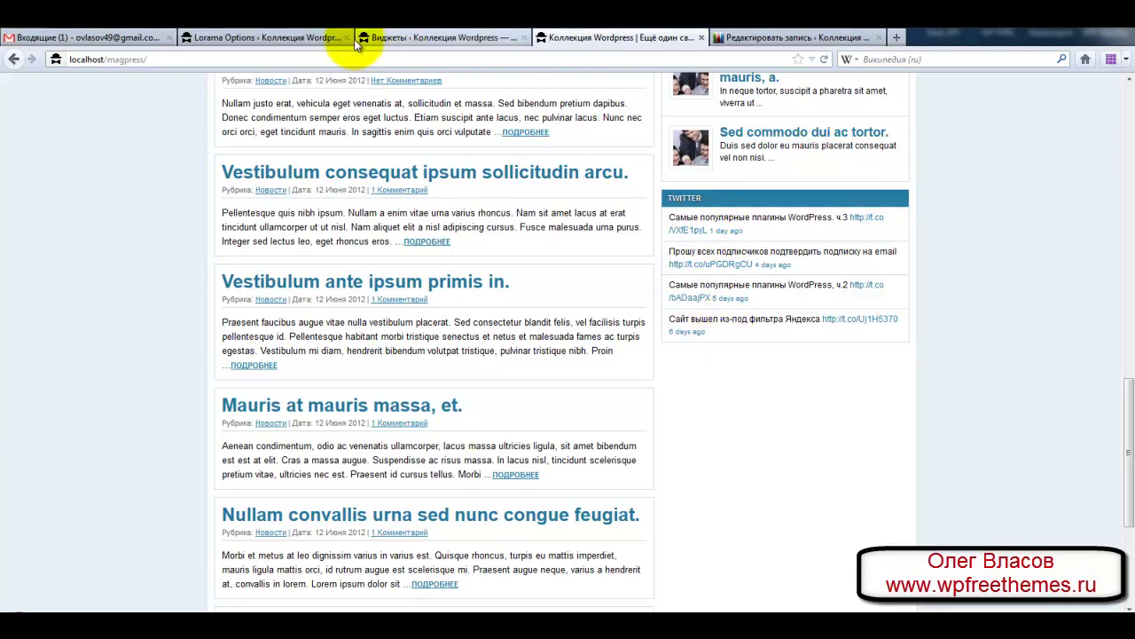
# Expand the 125 x 125 Advertisement section in the theme options and set Activate 125x125 Ads to Yes
pyautogui.click(306, 37)
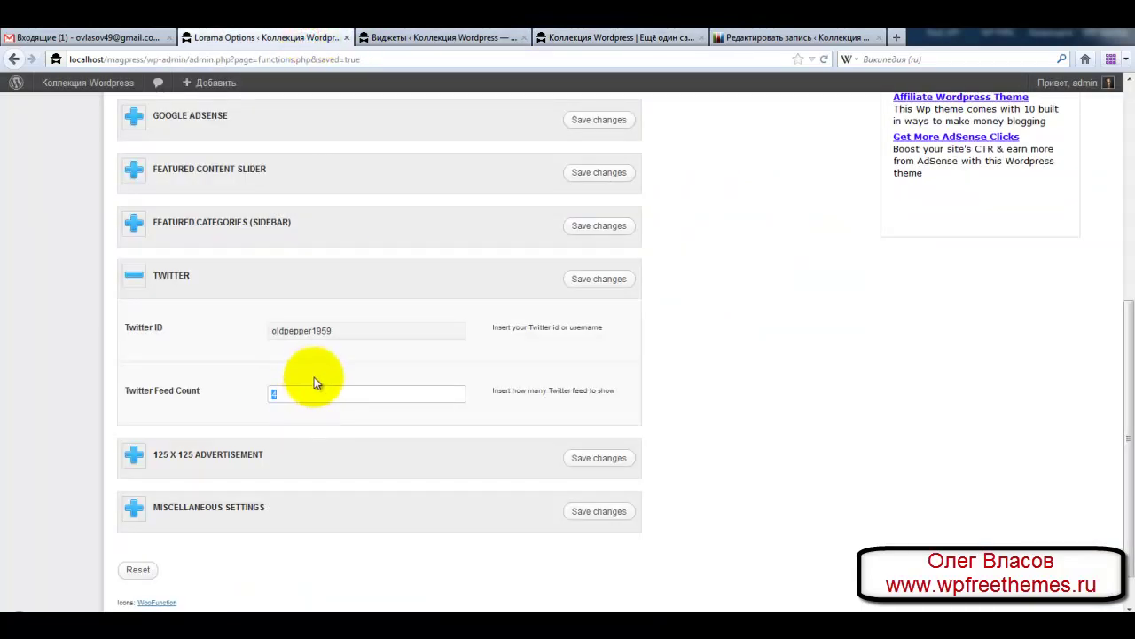
pyautogui.click(132, 456)
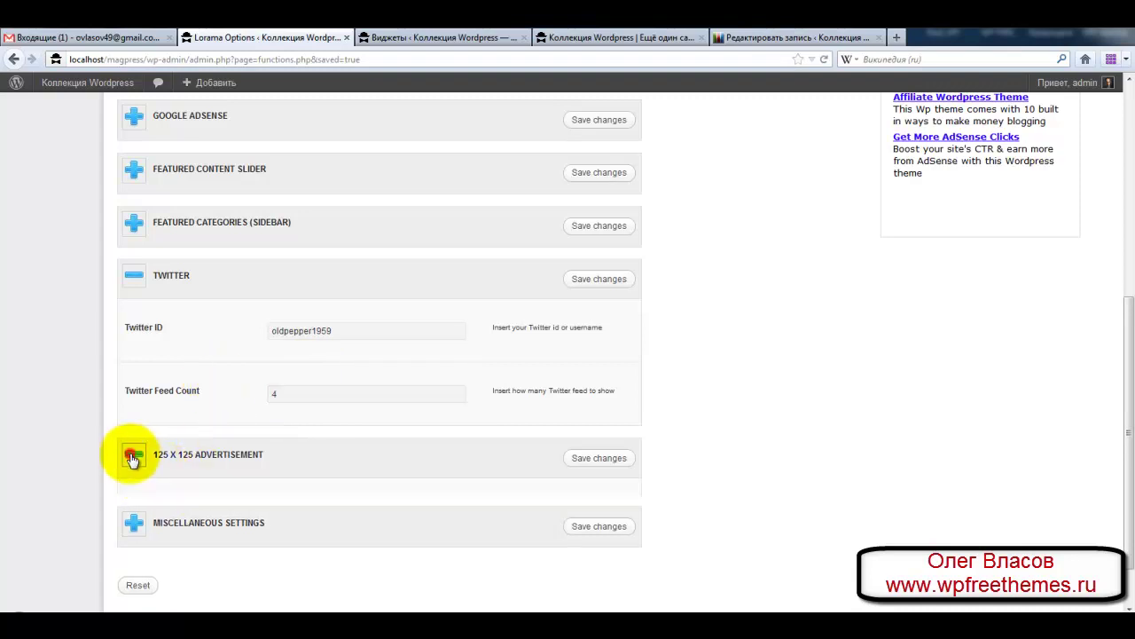
pyautogui.scroll(-3, 751, 490)
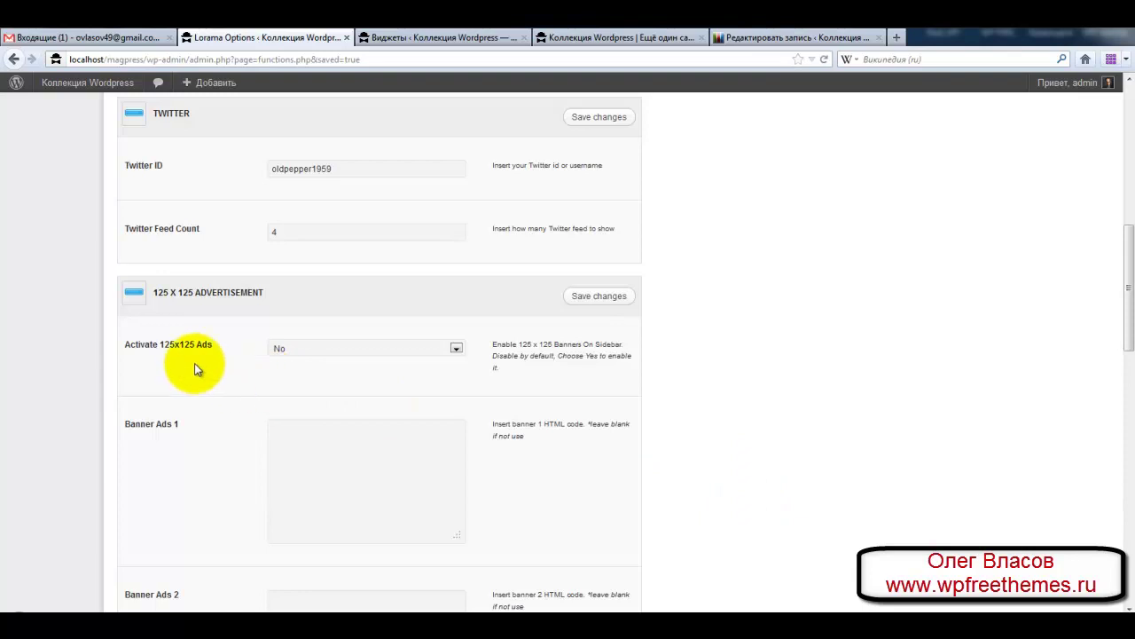
pyautogui.click(459, 348)
pyautogui.click(388, 379)
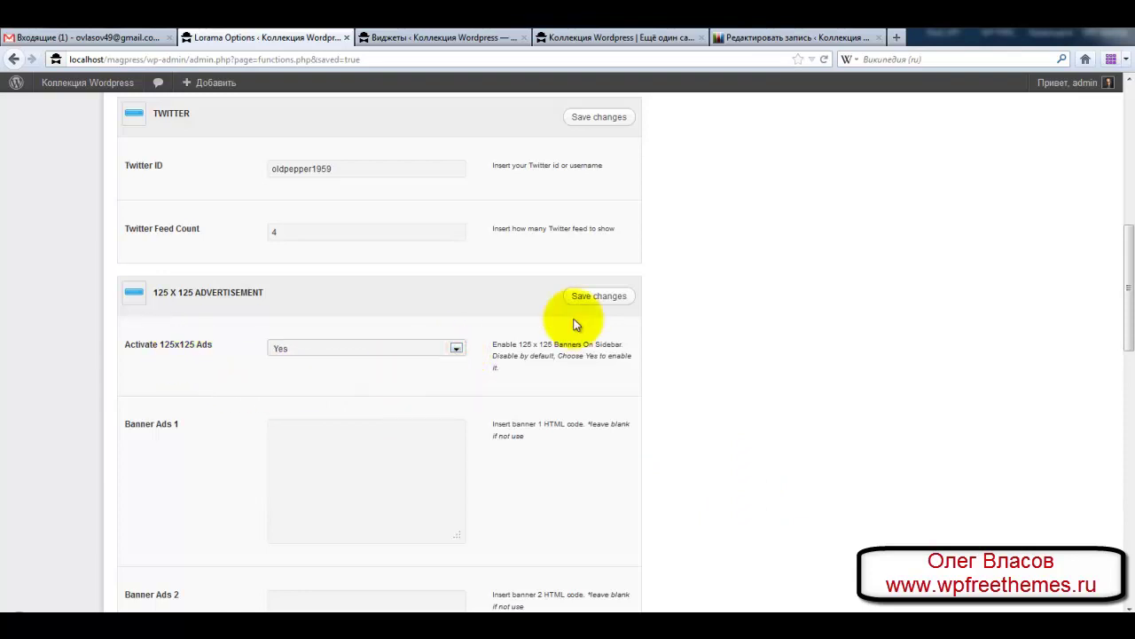
# Review the HTML code fields for Banner Ads 1 through Banner Ads 6
pyautogui.click(385, 436)
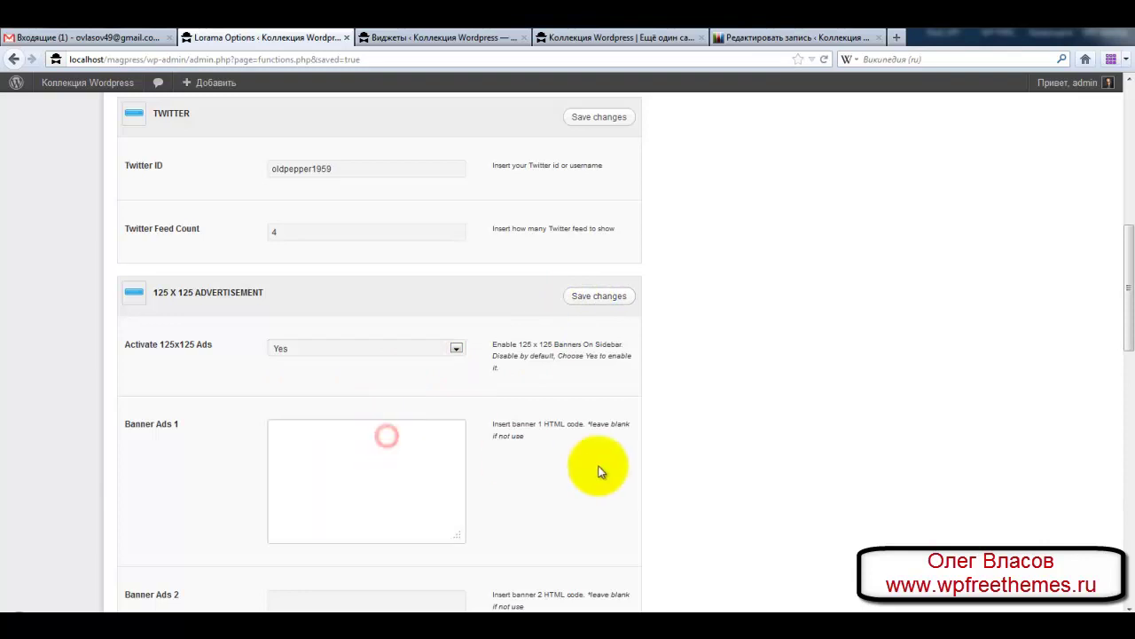
pyautogui.scroll(-2, 599, 471)
pyautogui.scroll(-3, 598, 468)
pyautogui.click(284, 359)
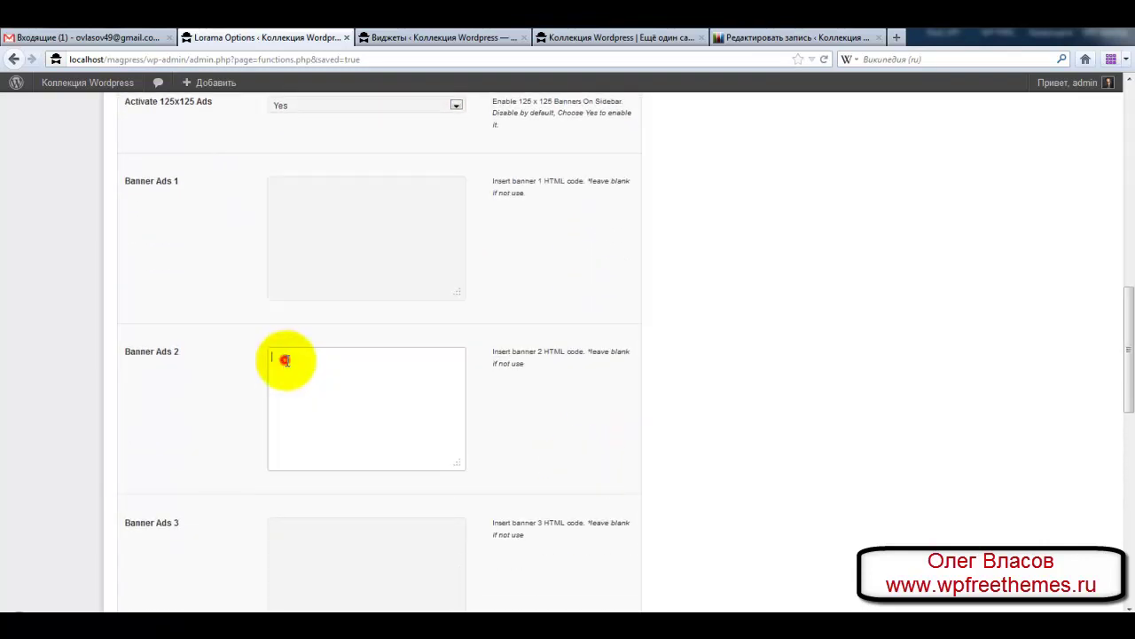
pyautogui.click(297, 543)
pyautogui.scroll(-3, 539, 479)
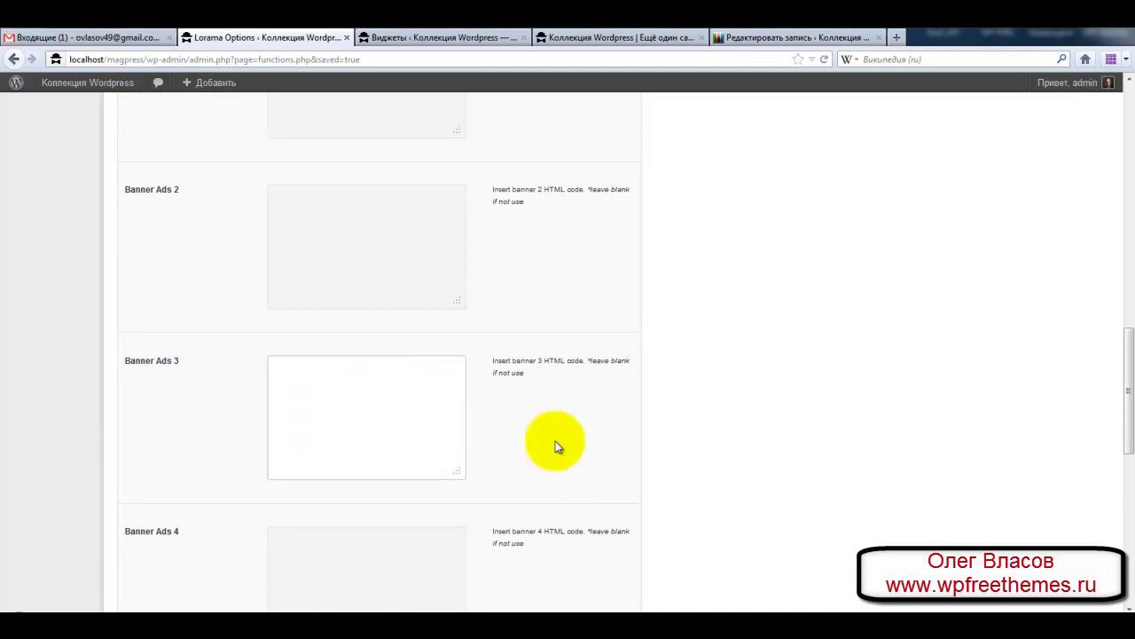
pyautogui.scroll(-5, 540, 448)
pyautogui.click(382, 327)
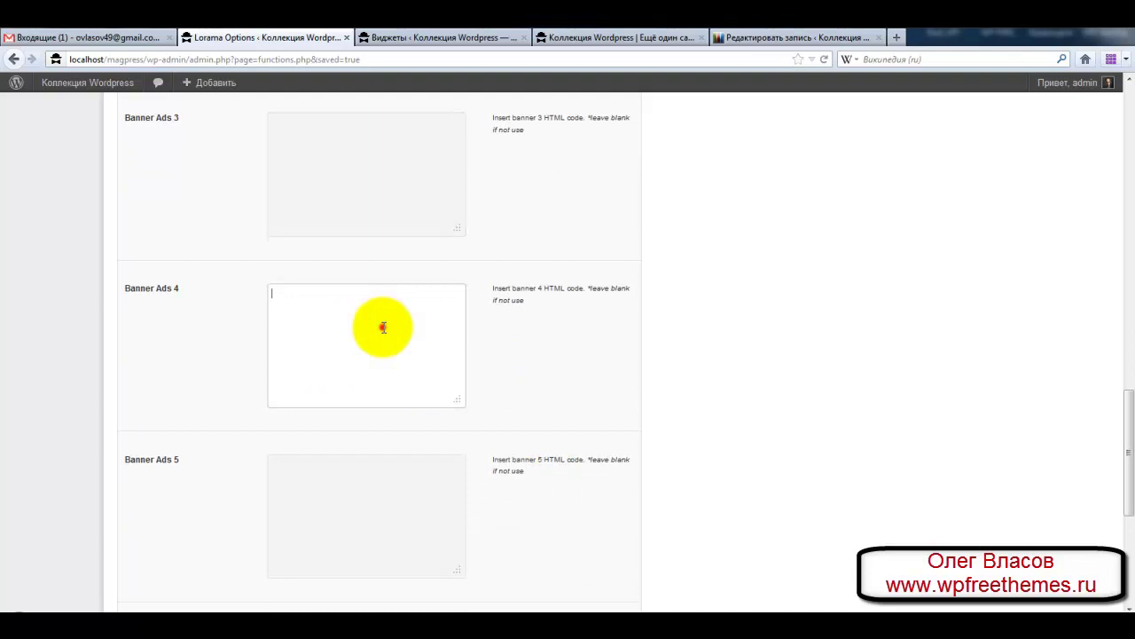
pyautogui.click(388, 468)
pyautogui.scroll(-5, 571, 511)
pyautogui.click(391, 443)
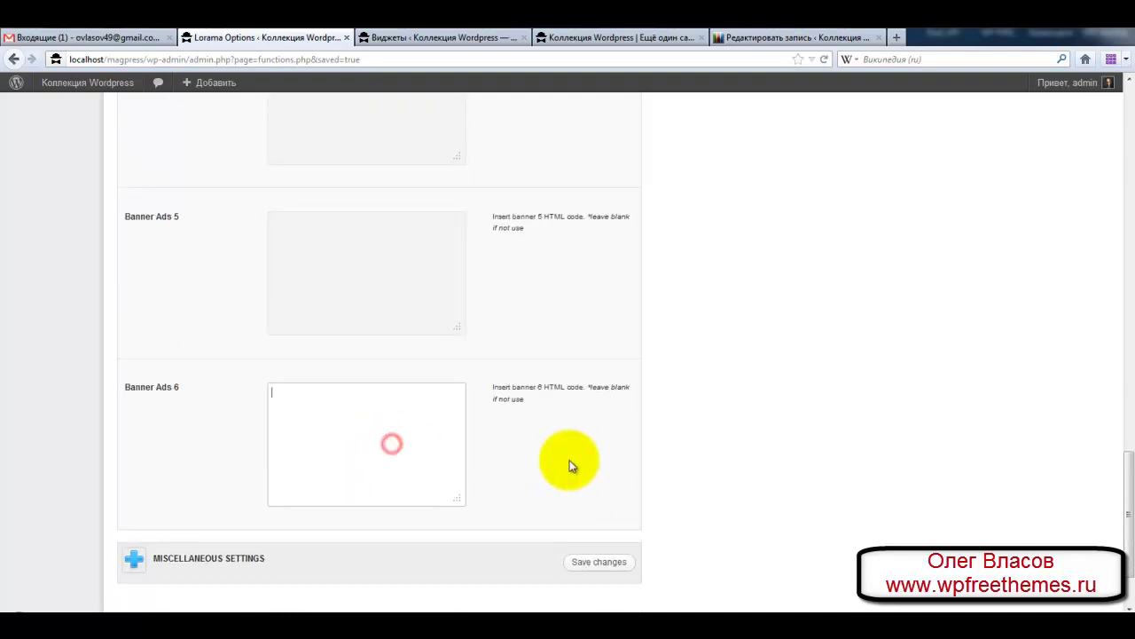
# Save the 125 x 125 Advertisement settings and reload the site's front page
pyautogui.scroll(15, 568, 459)
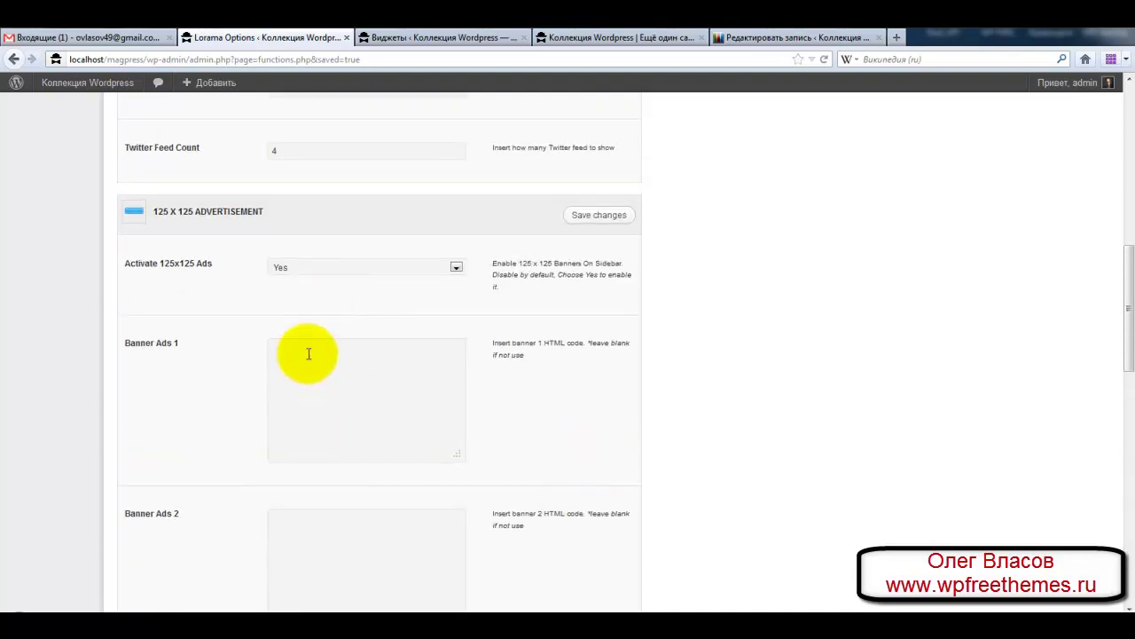
pyautogui.click(572, 218)
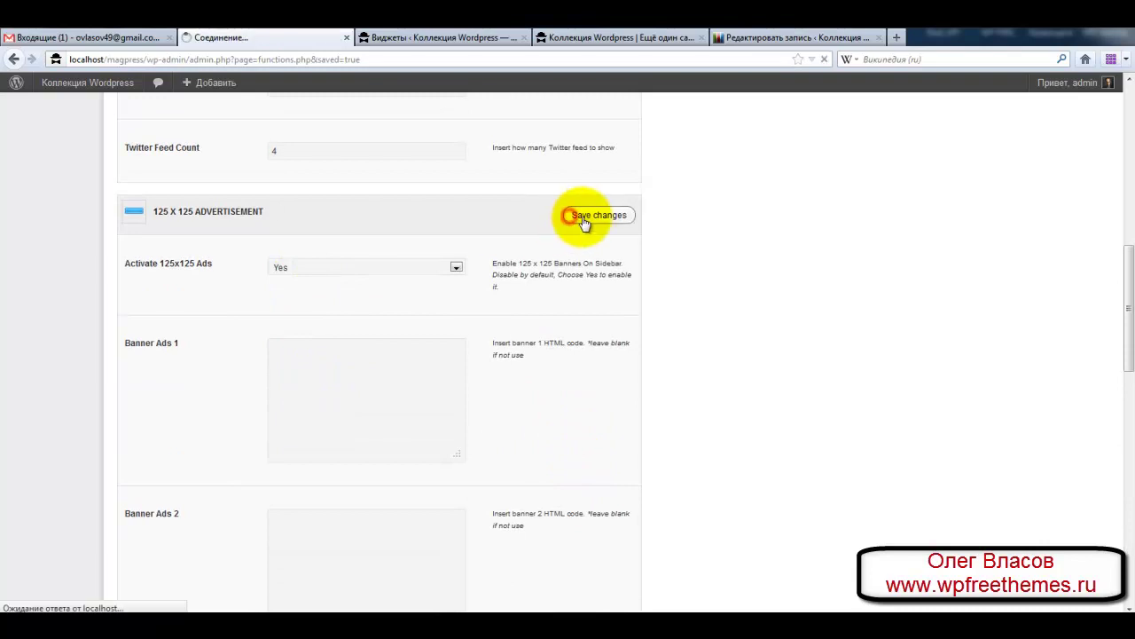
pyautogui.click(561, 37)
pyautogui.click(824, 60)
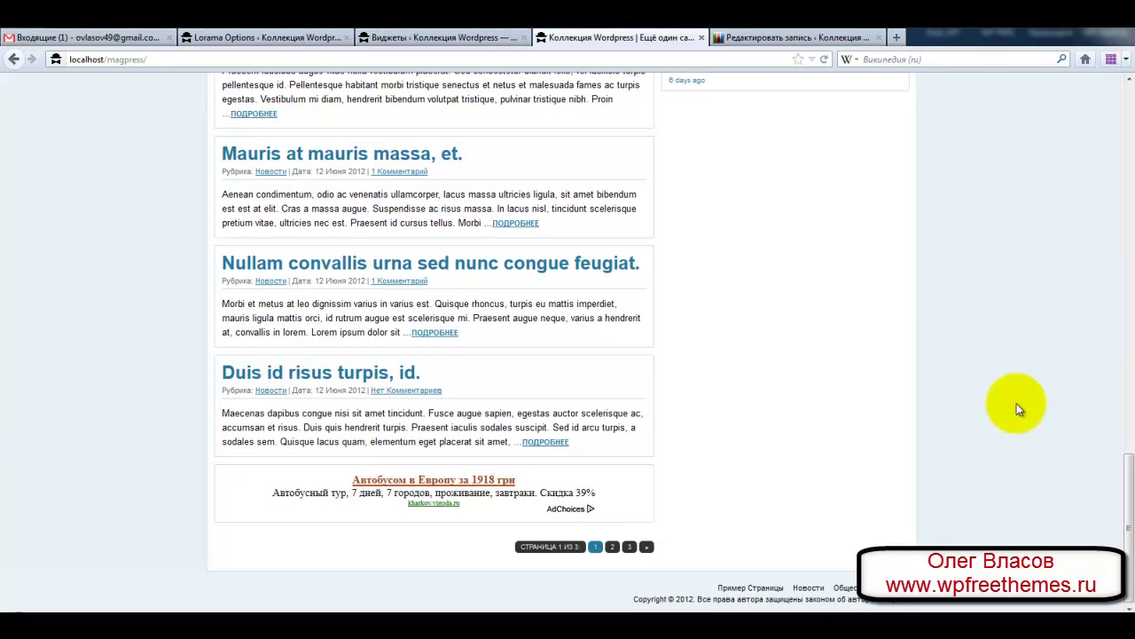
# Check the front page's sidebar for the 125x125 ads block
pyautogui.scroll(10, 1017, 409)
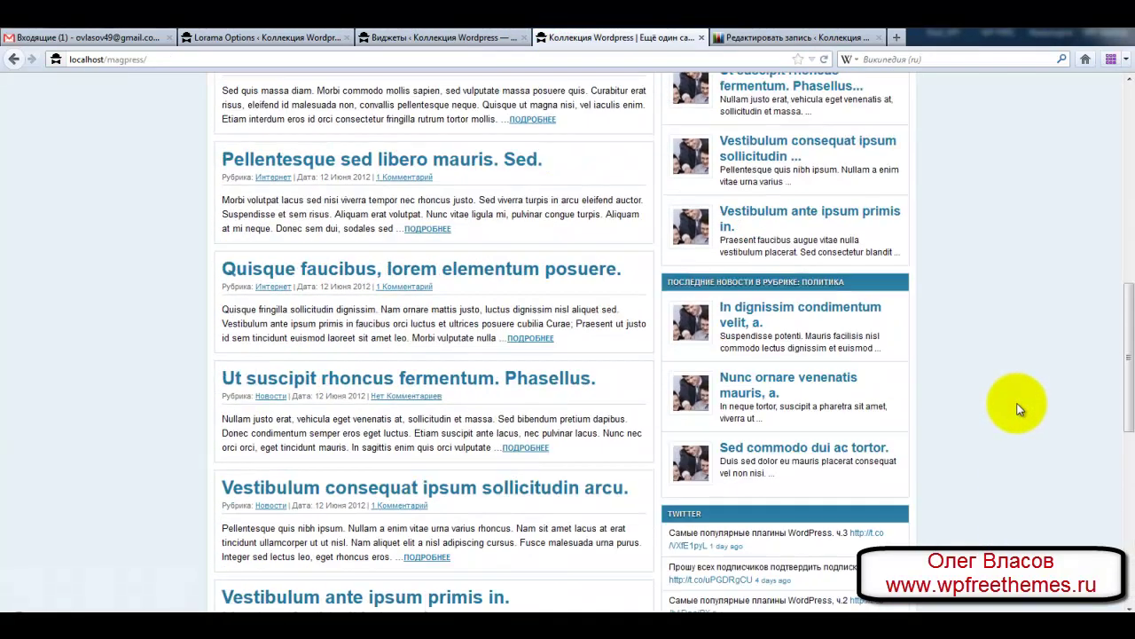
pyautogui.scroll(5, 1017, 408)
pyautogui.scroll(-12, 1018, 408)
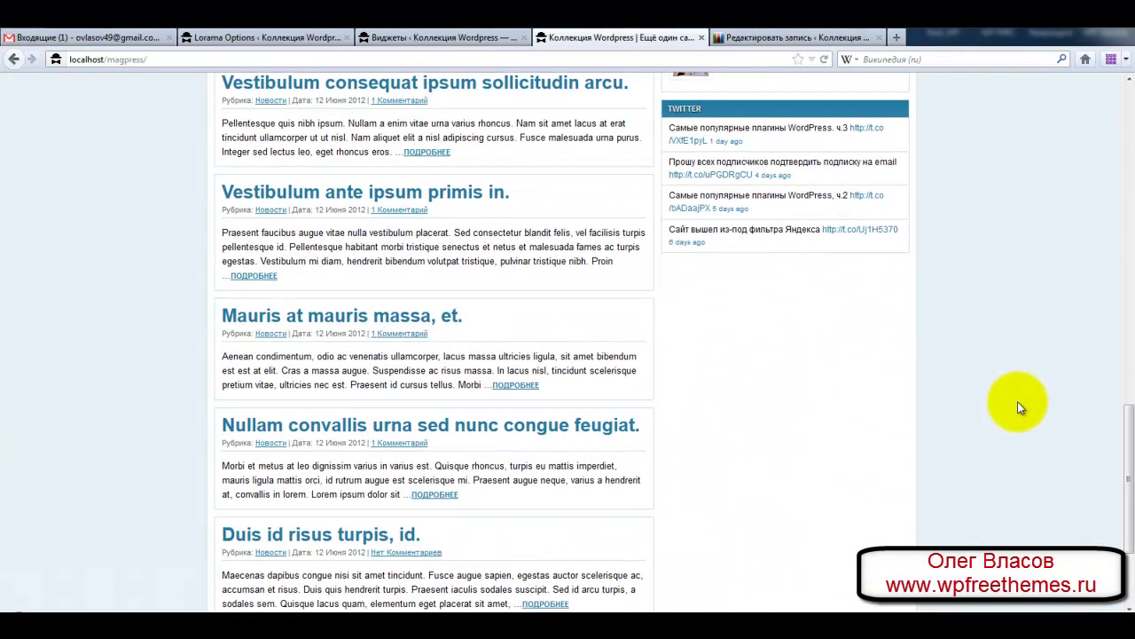
# On the widgets page, collapse the Twitter and Featured Categories widgets and add the inactive 125 x 125 Ads widget to the Sidebar below Twitter
pyautogui.click(442, 36)
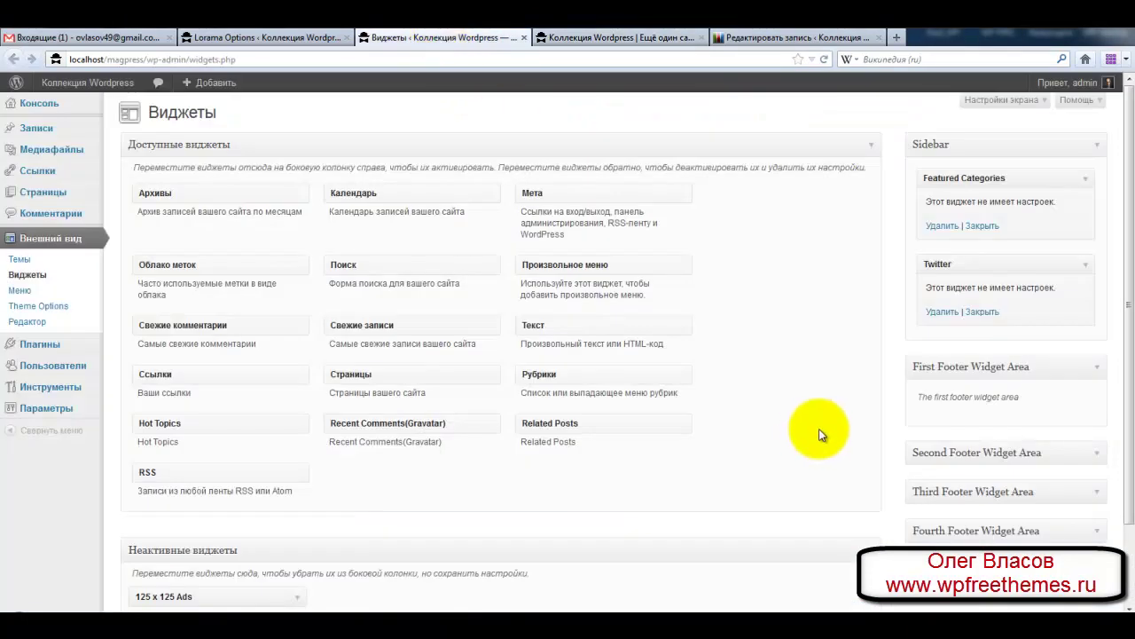
pyautogui.click(1086, 264)
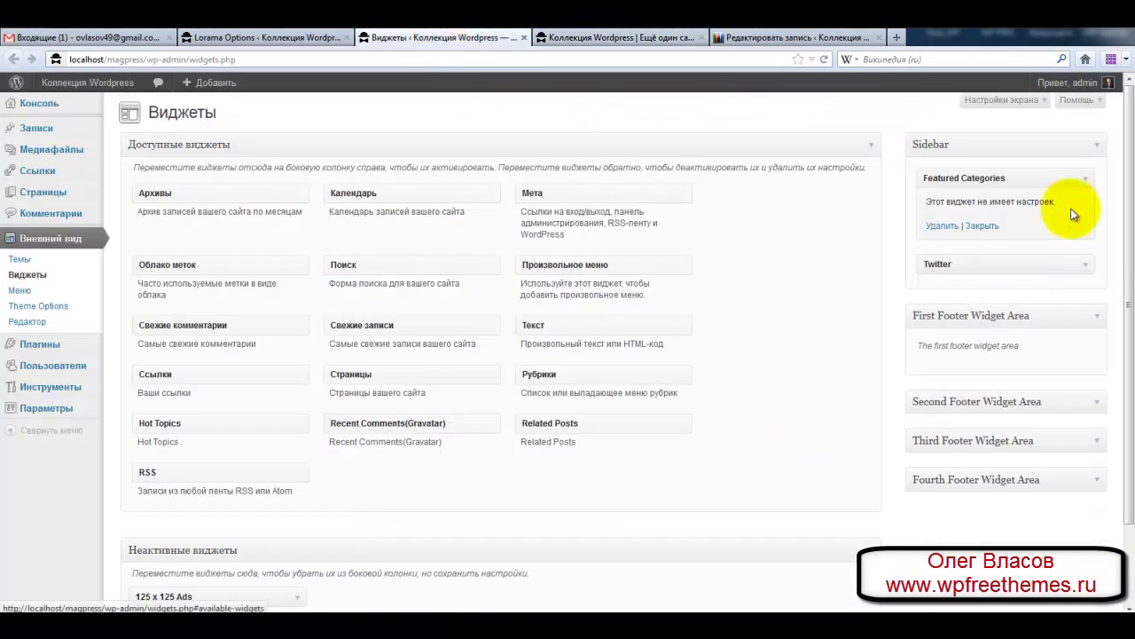
pyautogui.click(1085, 179)
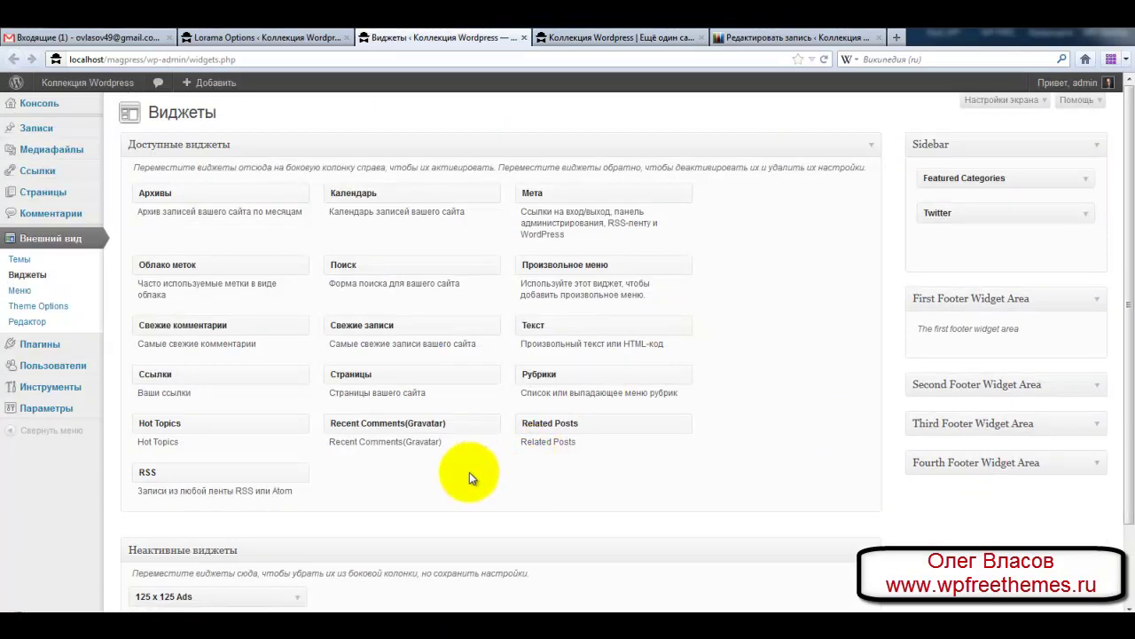
pyautogui.scroll(-2, 469, 472)
pyautogui.moveTo(217, 517)
pyautogui.mouseDown()
pyautogui.moveTo(470, 420)
pyautogui.moveTo(975, 195)
pyautogui.moveTo(1006, 171)
pyautogui.mouseUp()
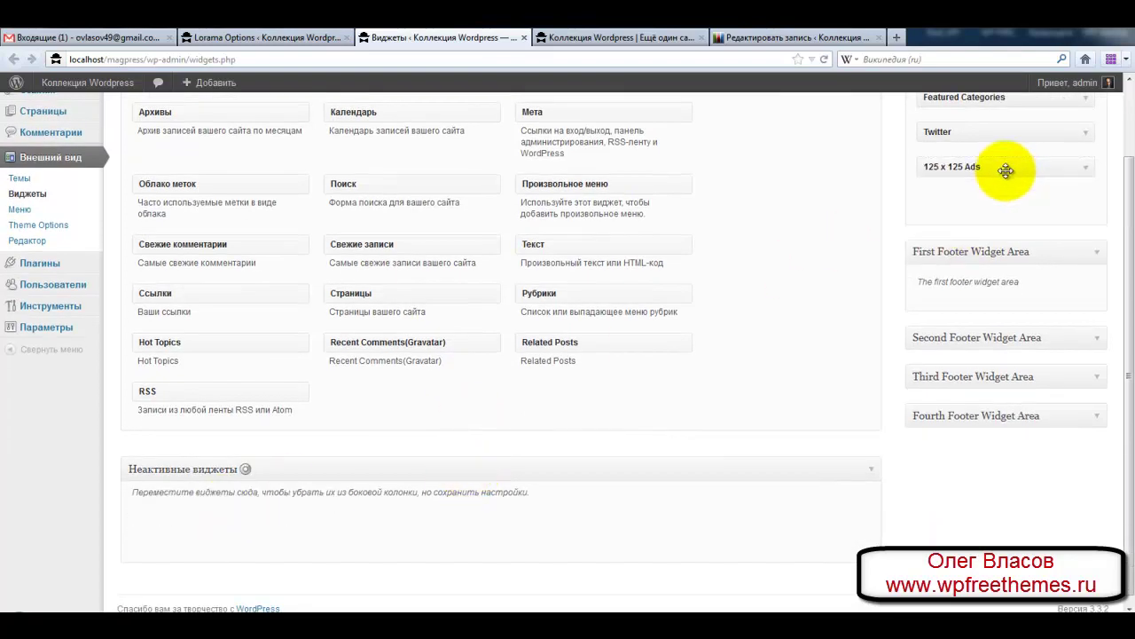
pyautogui.click(1086, 170)
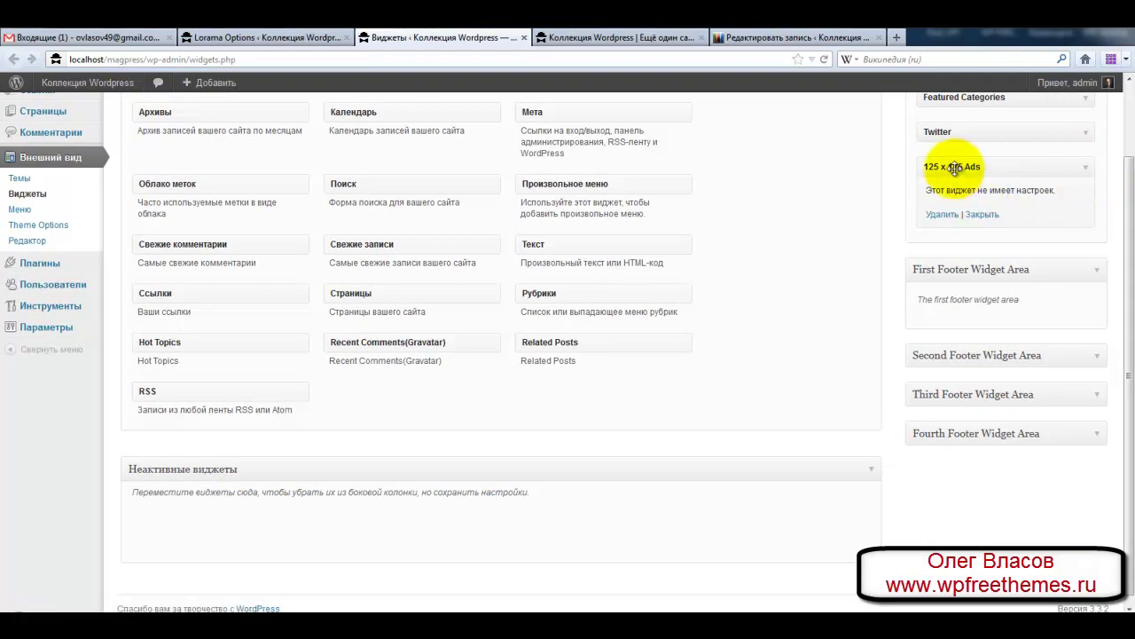
# Expand the 125 x 125 Advertisement section in the Lorama theme options
pyautogui.click(256, 38)
pyautogui.scroll(-5, 725, 431)
pyautogui.click(133, 409)
# Reload the site's front page and look at the advertisement block below Twitter in its sidebar
pyautogui.click(543, 38)
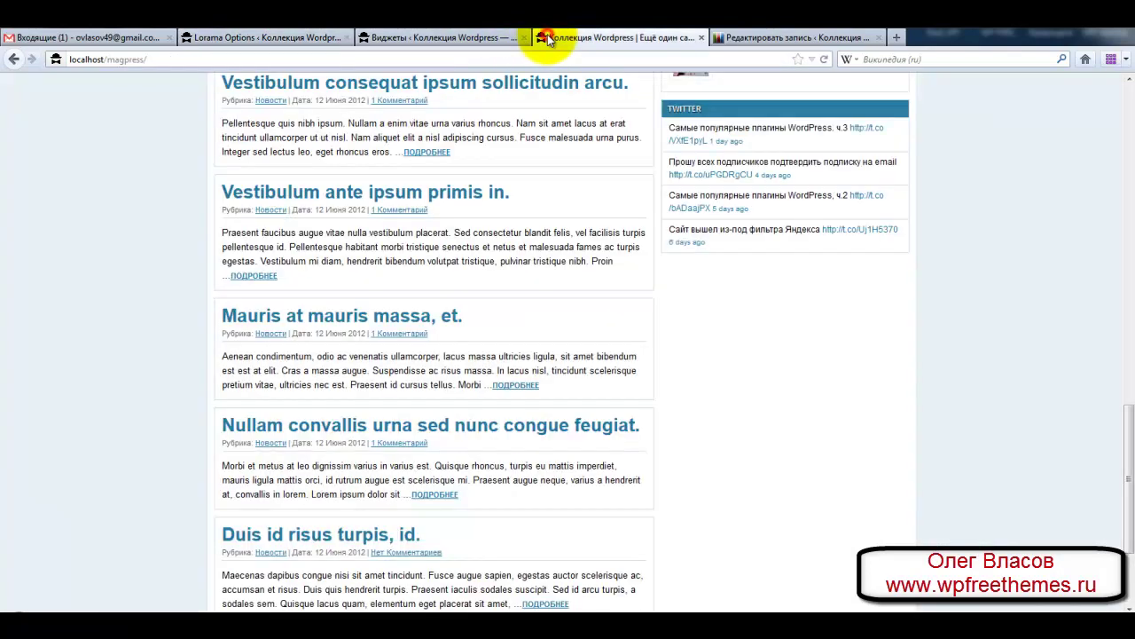
pyautogui.click(824, 59)
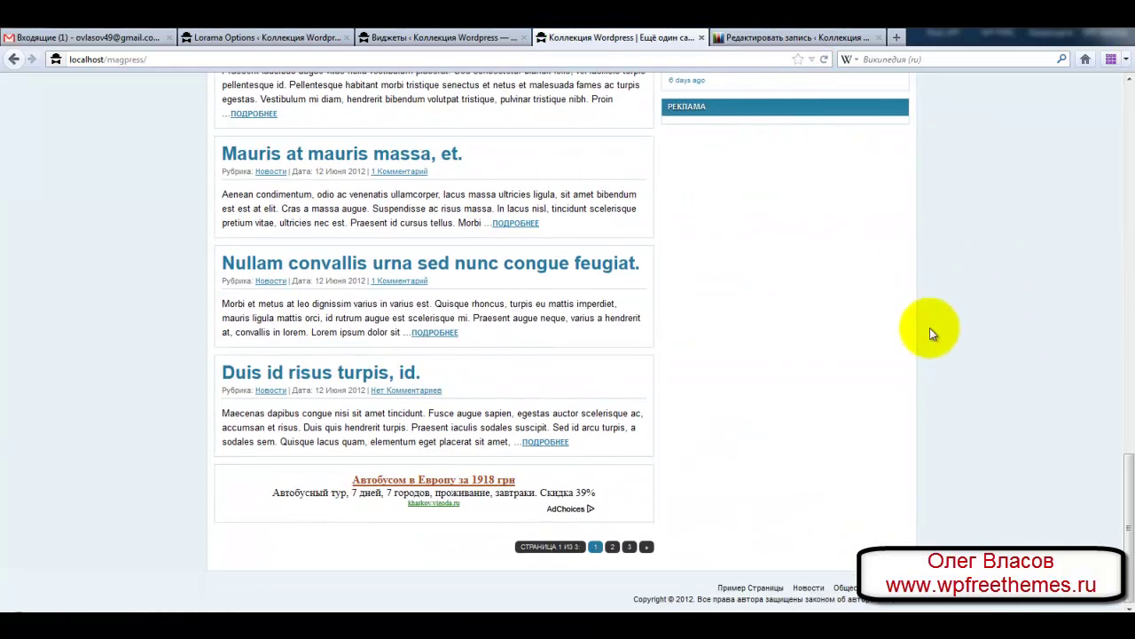
pyautogui.scroll(3, 951, 315)
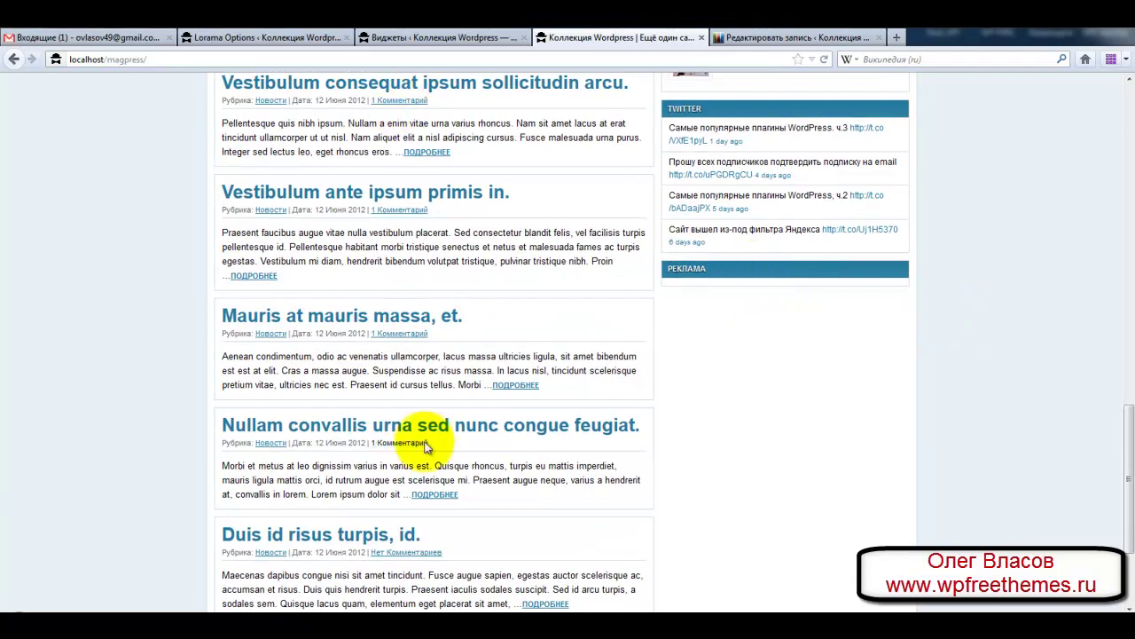
# Switch to Windows Explorer, view the lorama theme's includes/sponsor.php in Notepad++, and close the theme folder
pyautogui.click(190, 611)
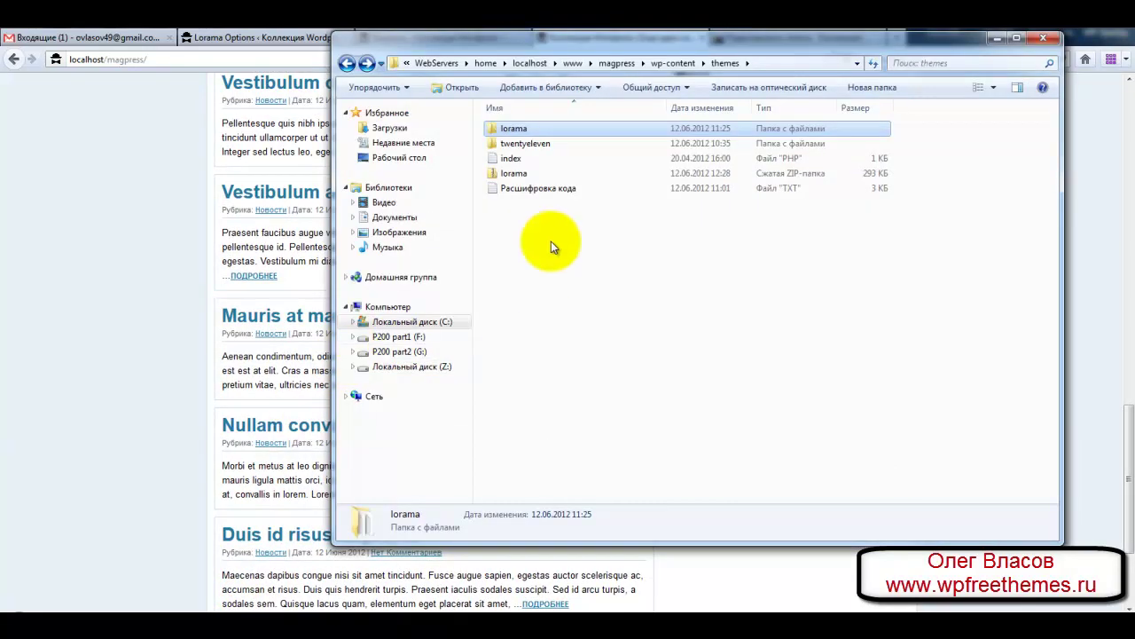
pyautogui.doubleClick(512, 130)
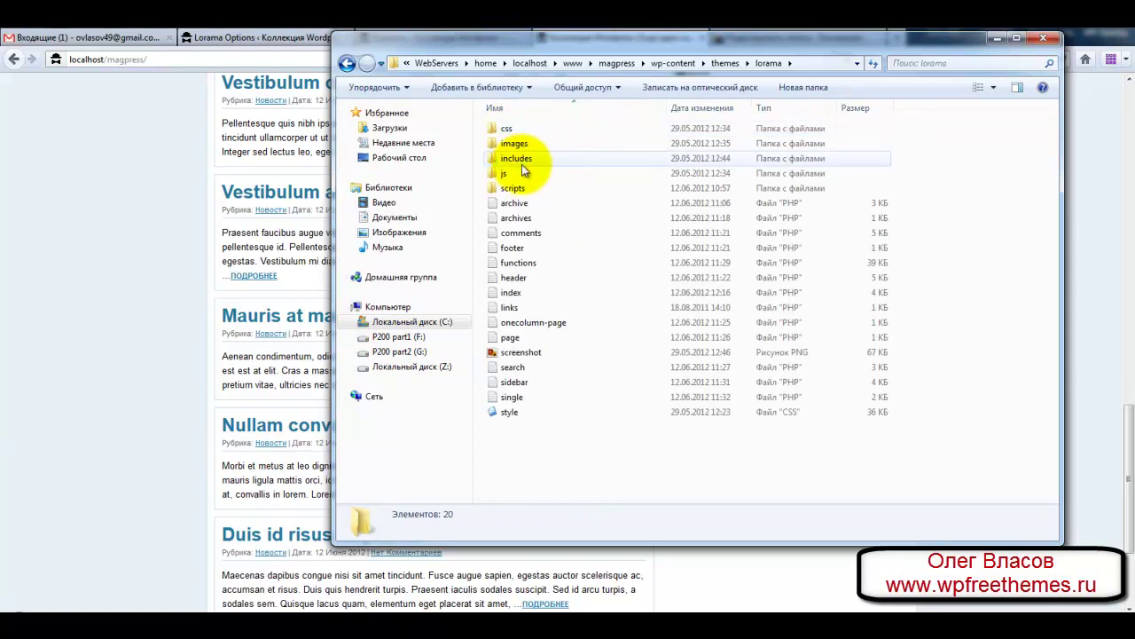
pyautogui.doubleClick(518, 157)
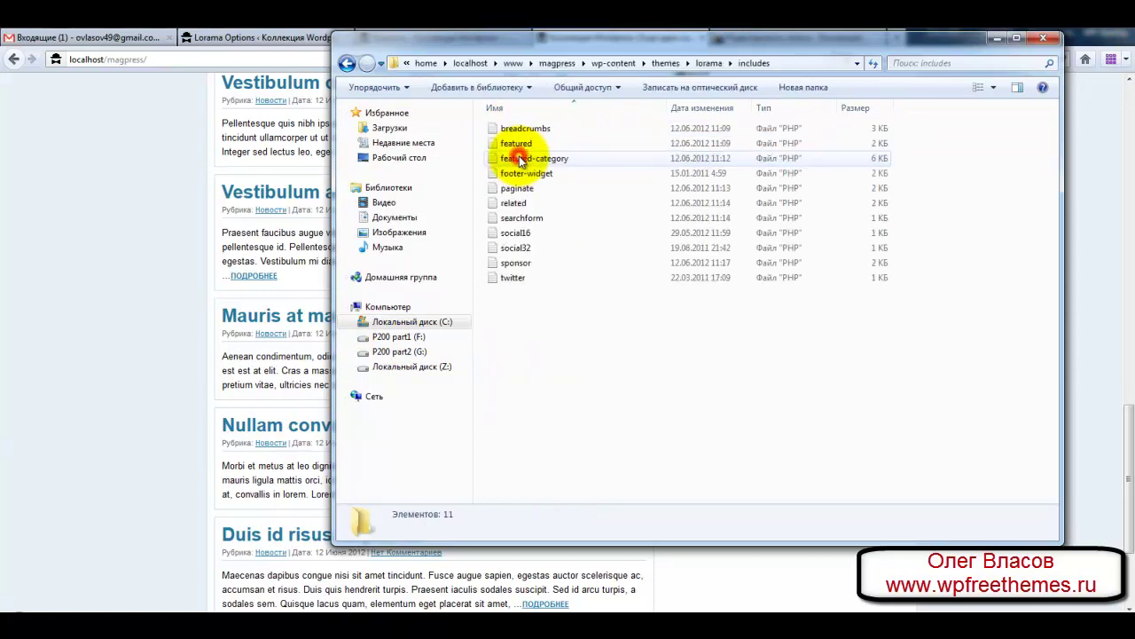
pyautogui.click(517, 265)
pyautogui.rightClick(517, 265)
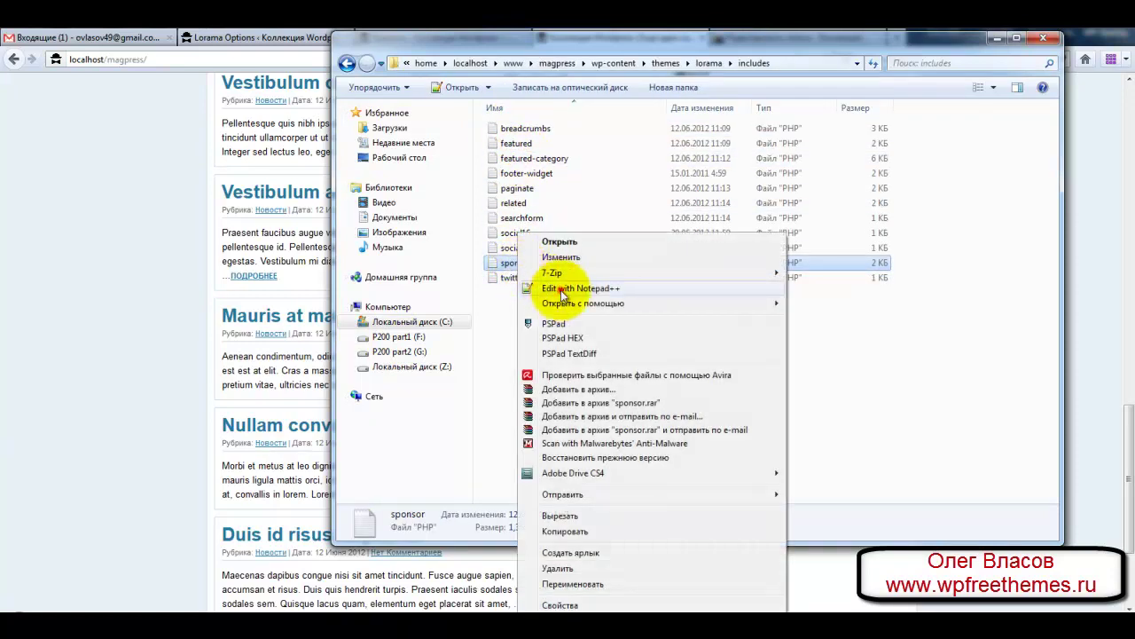
pyautogui.click(561, 290)
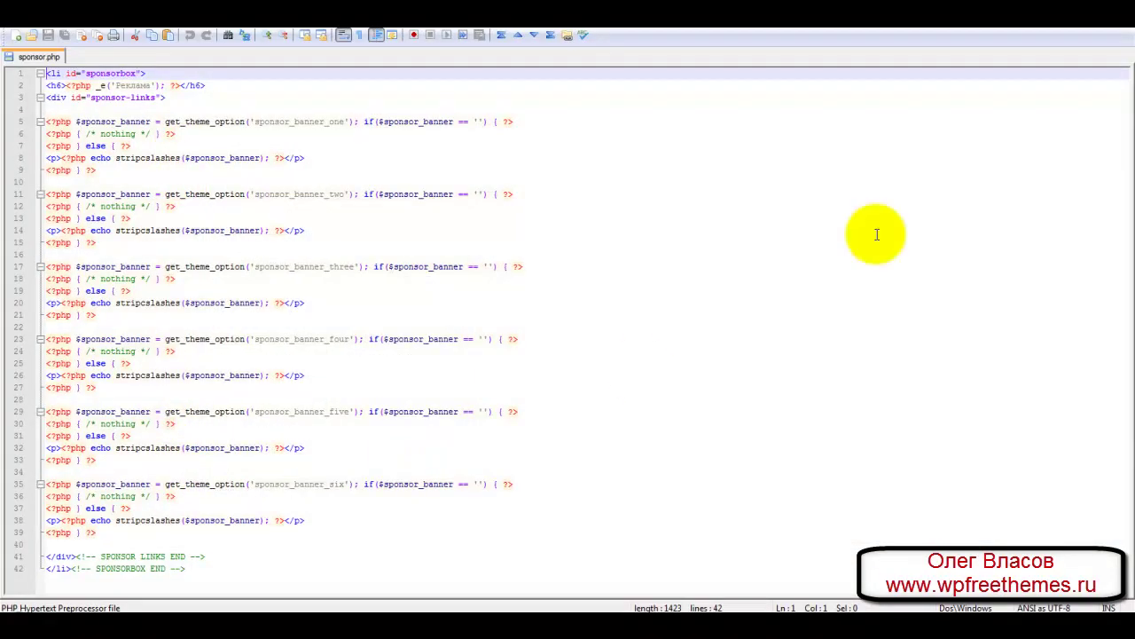
pyautogui.click(1080, 36)
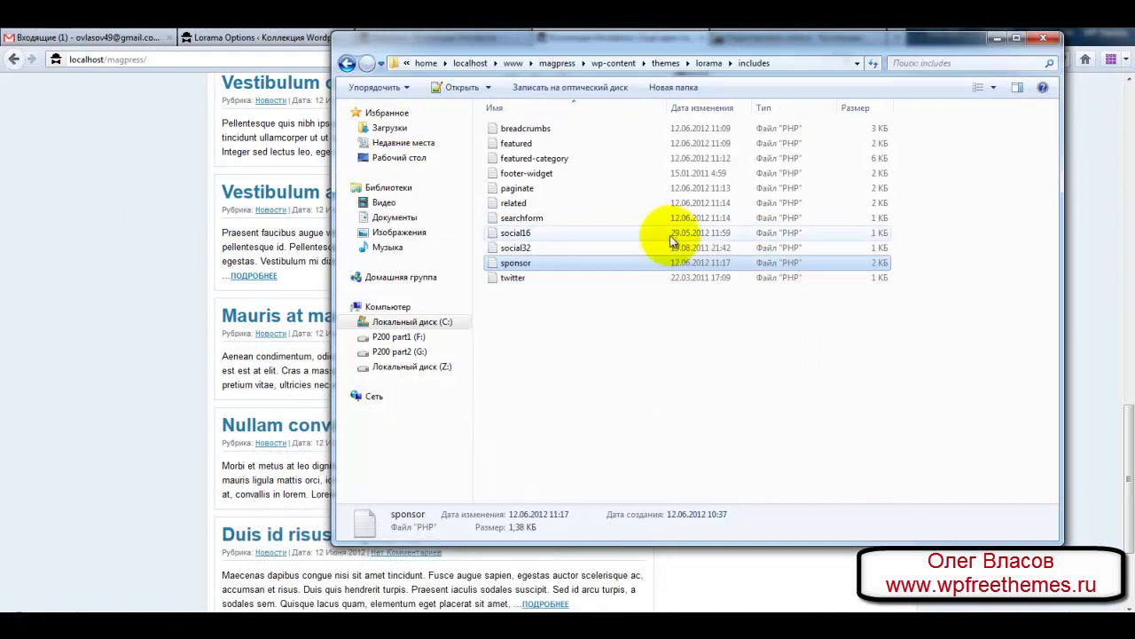
pyautogui.click(1043, 37)
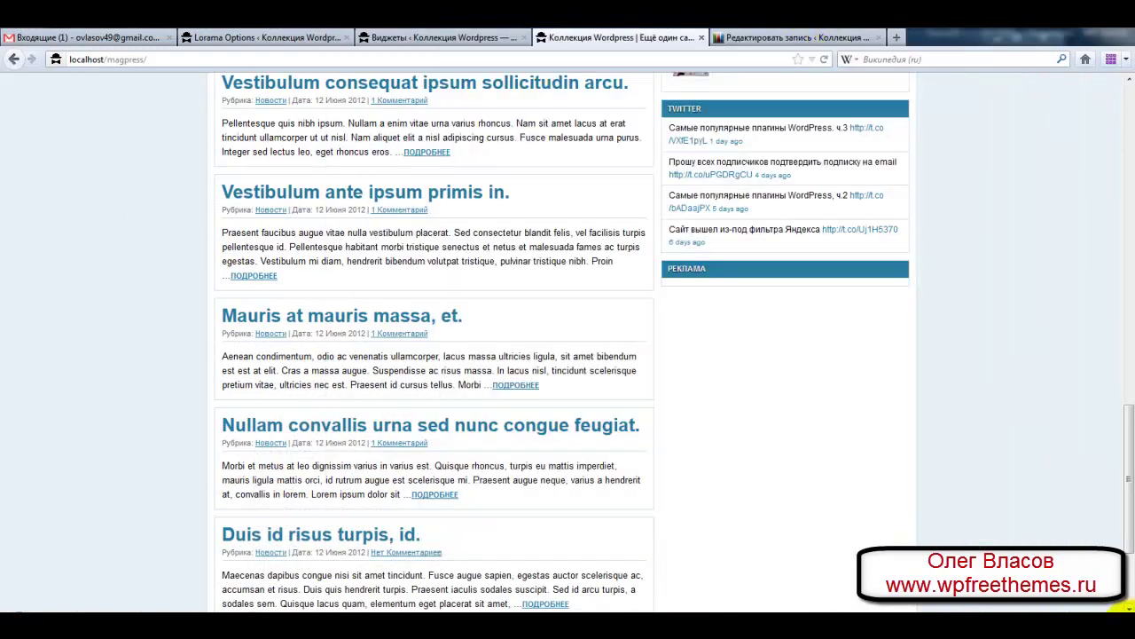
# From the desktop, open the text file Баннеры in the Шпаргалки folder with Notepad++
pyautogui.click(1096, 36)
pyautogui.doubleClick(1105, 326)
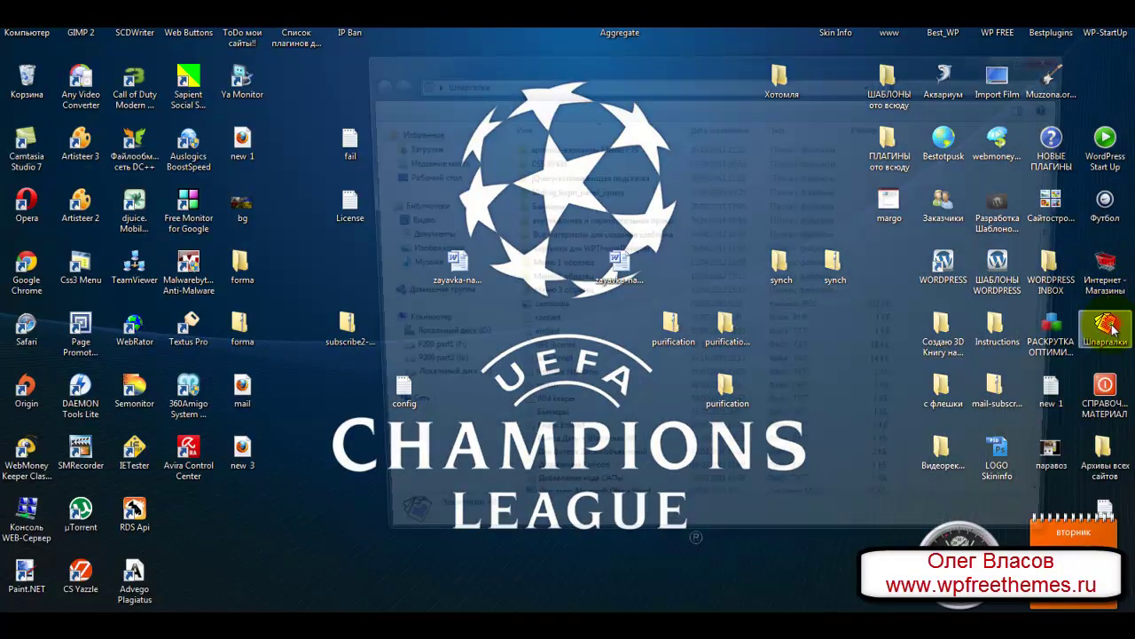
pyautogui.doubleClick(532, 430)
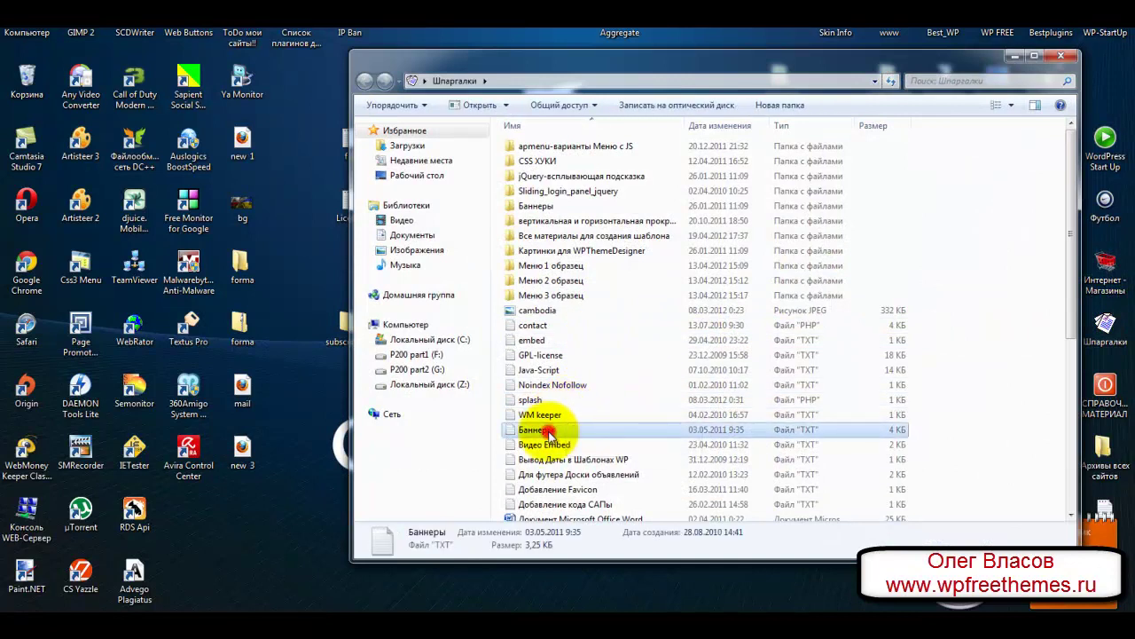
pyautogui.click(725, 320)
pyautogui.rightClick(559, 432)
pyautogui.click(615, 86)
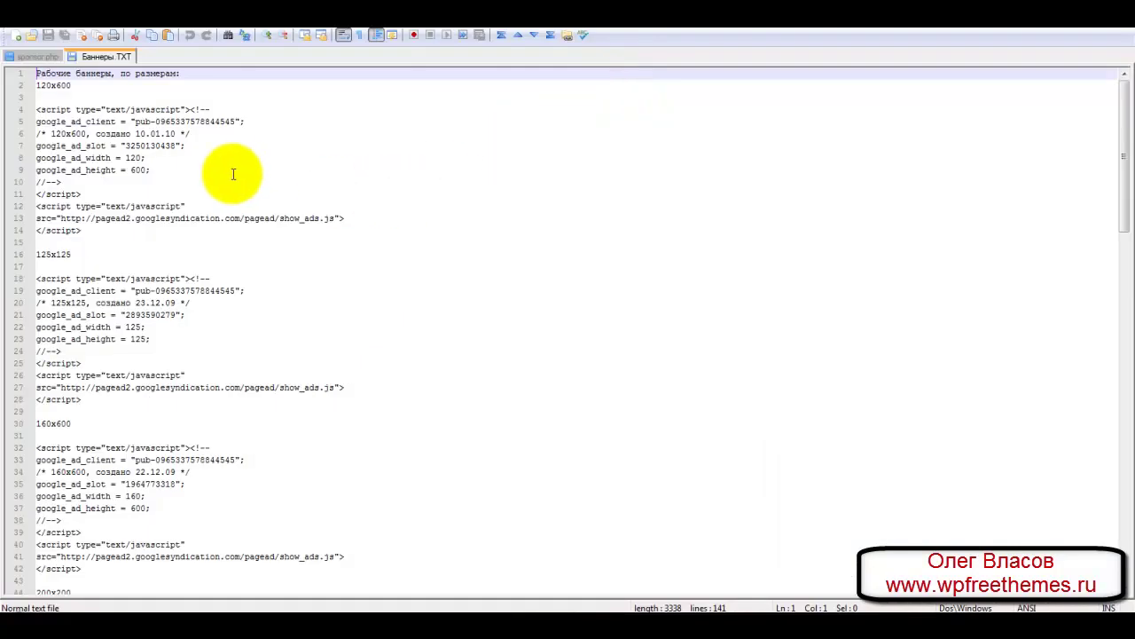
# Copy the complete 125x125 Google ad script from the banner text file
pyautogui.scroll(-2, 233, 173)
pyautogui.moveTo(35, 207); pyautogui.dragTo(82, 327)
pyautogui.rightClick(67, 212)
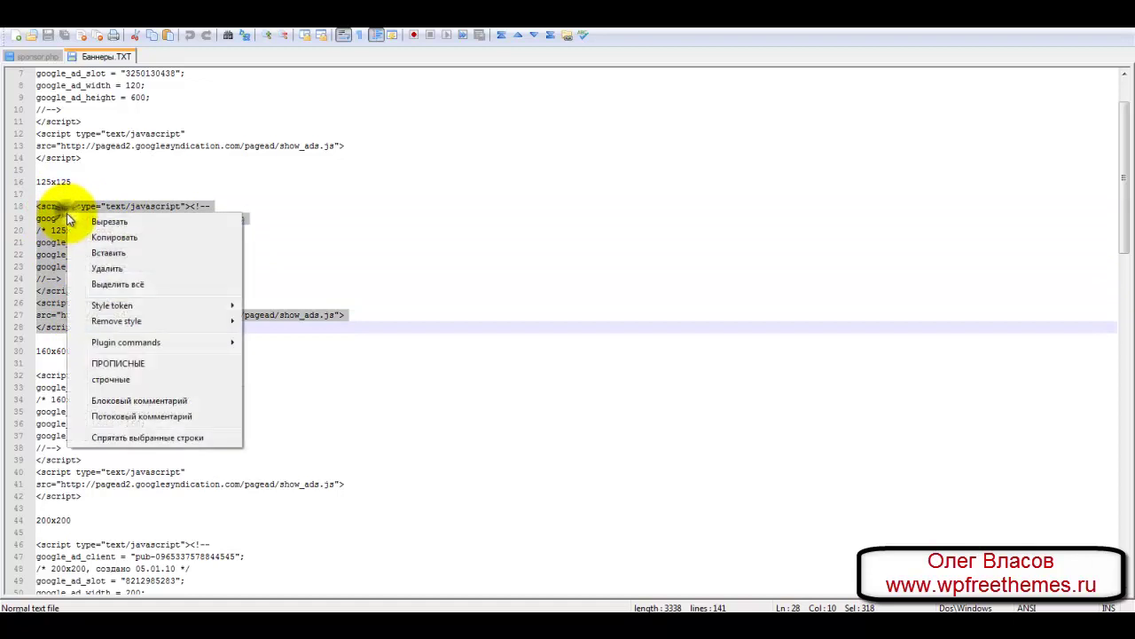
pyautogui.click(89, 238)
# Switch back to the browser's Lorama theme options and paste the copied ad script into Banner Ads 1 and Banner Ads 2
pyautogui.click(292, 605)
pyautogui.click(451, 39)
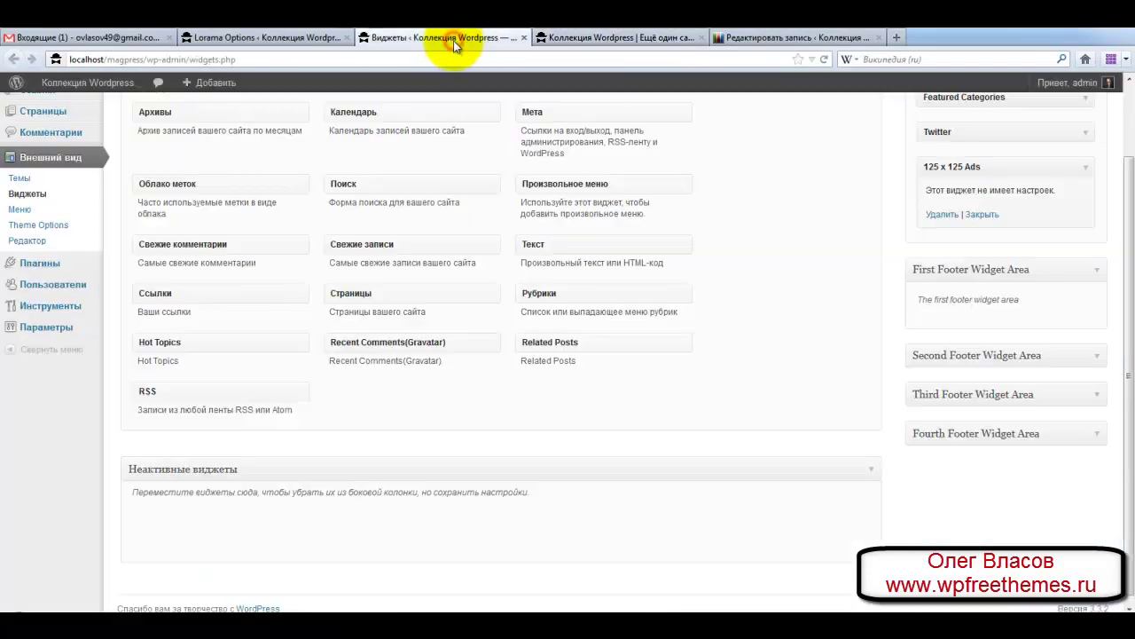
pyautogui.click(327, 42)
pyautogui.scroll(-4, 346, 356)
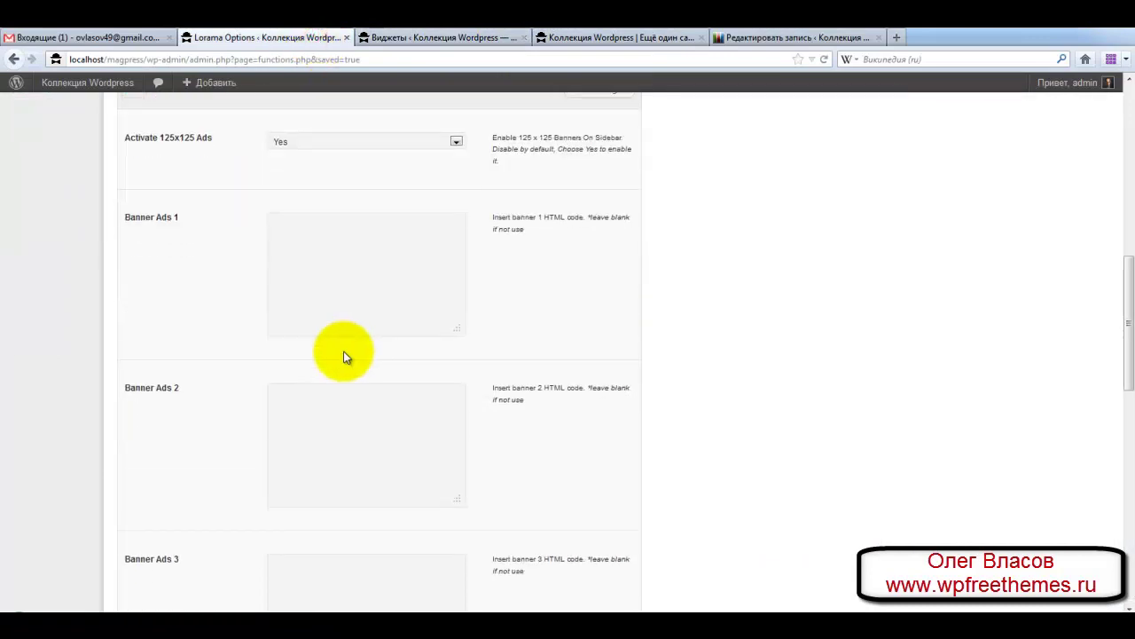
pyautogui.click(293, 220)
pyautogui.rightClick(293, 220)
pyautogui.click(307, 282)
pyautogui.click(304, 393)
pyautogui.rightClick(304, 393)
pyautogui.click(329, 456)
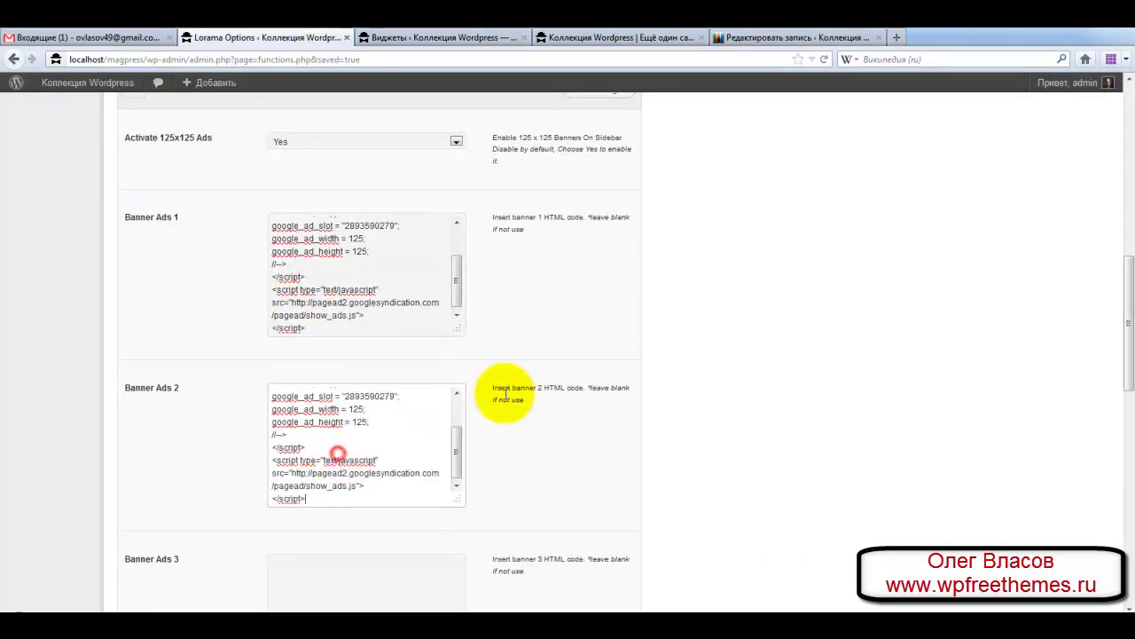
# Save the 125 x 125 Advertisement settings and reload the front page to check the sidebar's ad block
pyautogui.scroll(5, 545, 377)
pyautogui.click(605, 413)
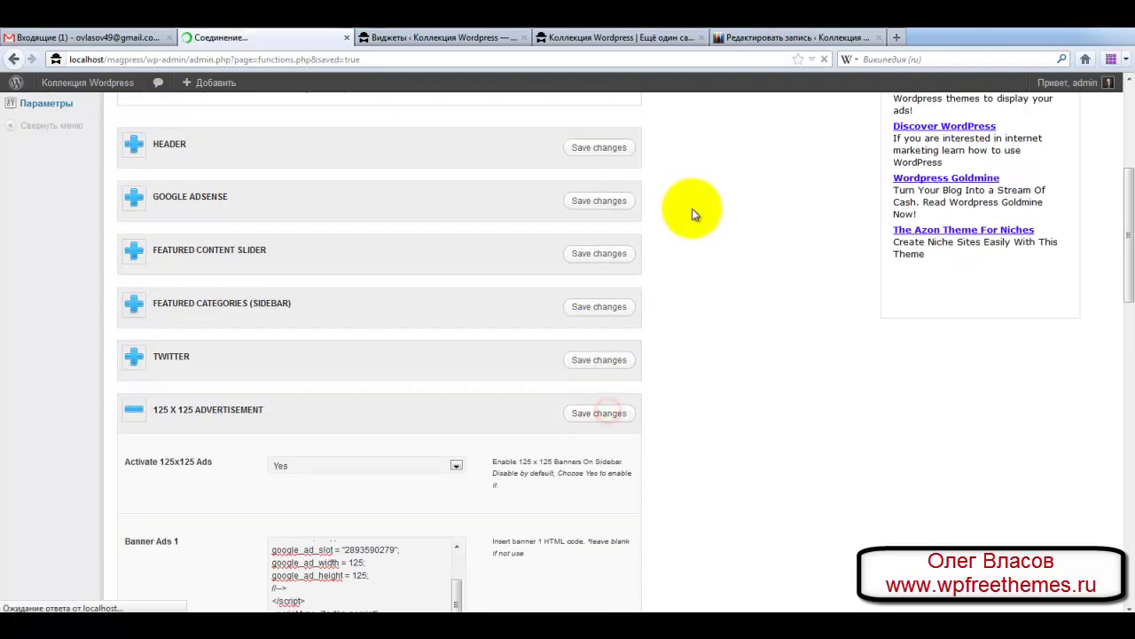
pyautogui.click(643, 37)
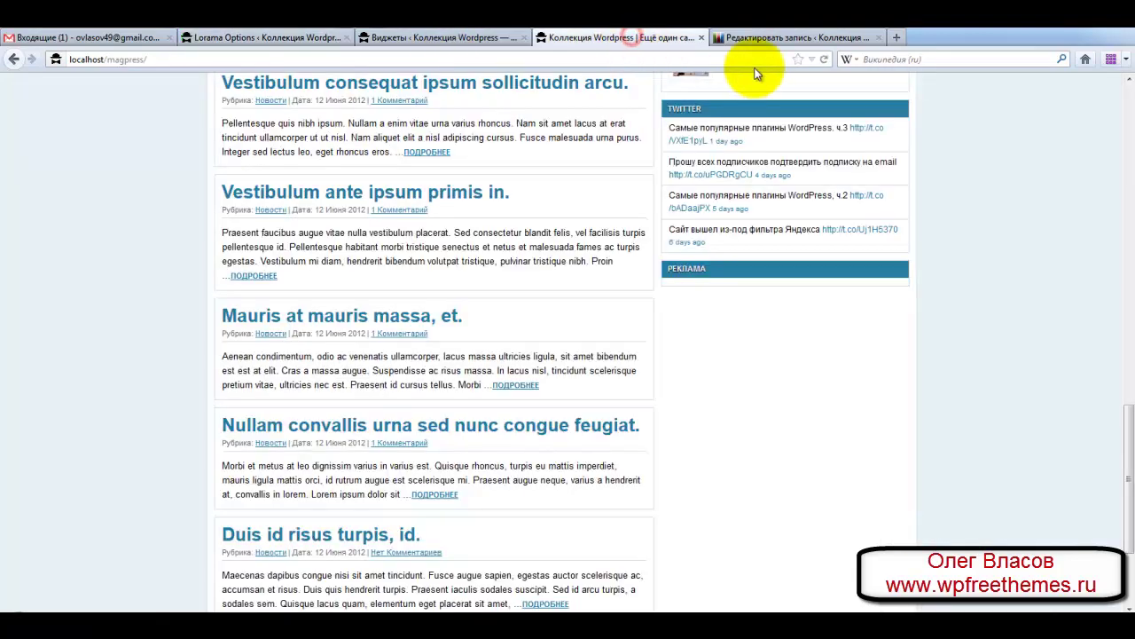
pyautogui.click(825, 60)
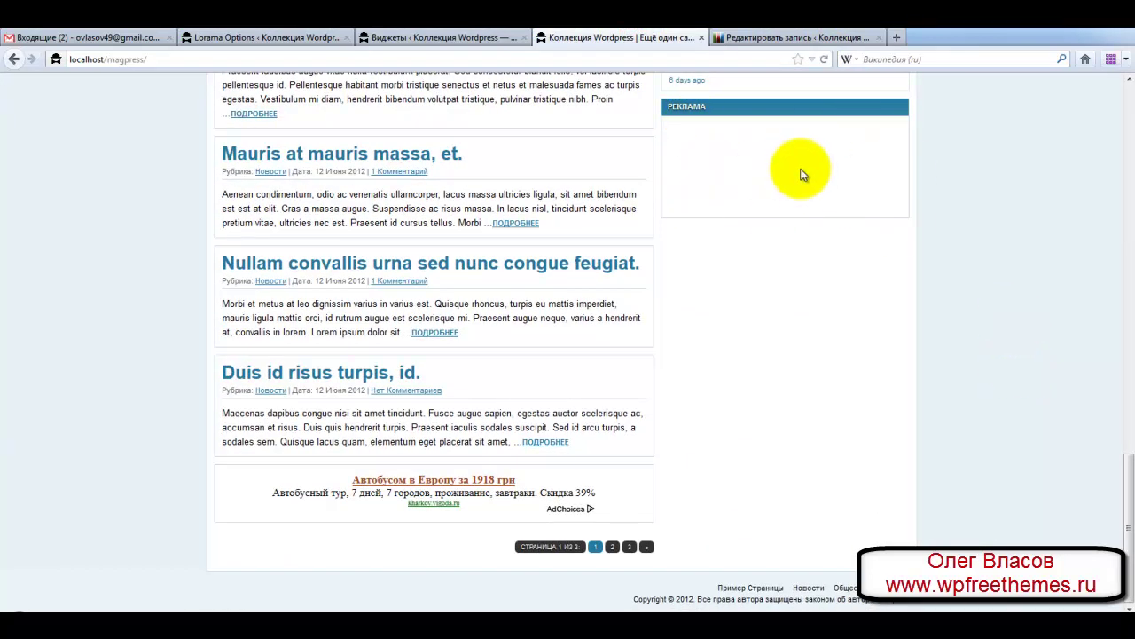
pyautogui.scroll(3, 843, 257)
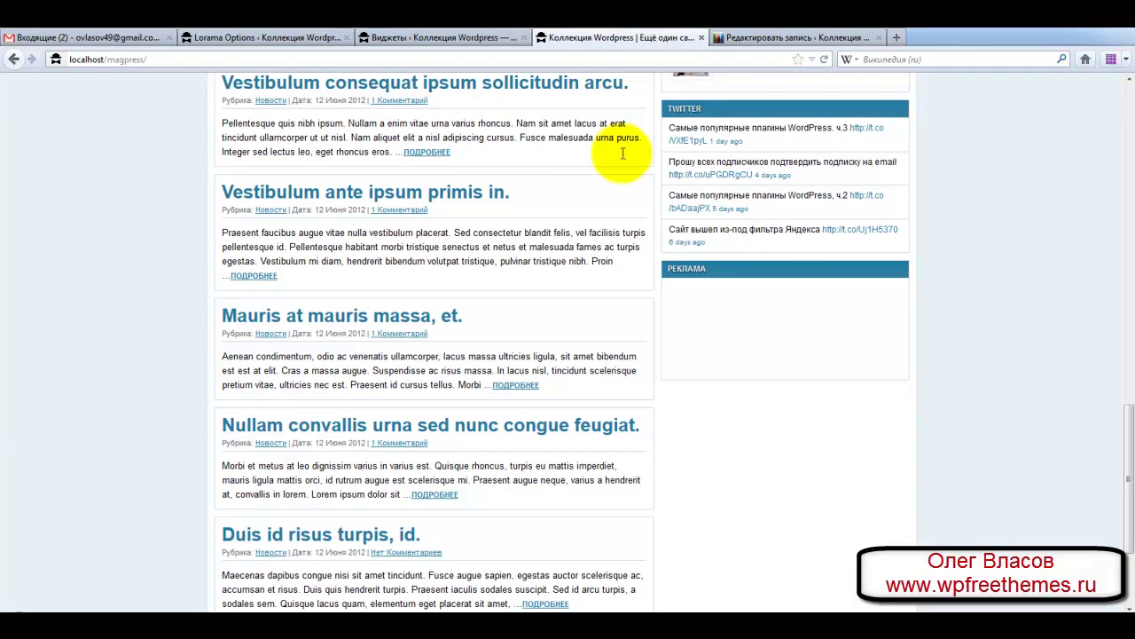
# Expand Miscellaneous Settings in the theme options and review the Timthumb, Related Posts, Comments with Gravatar, Hot Topics and Google Analytics options
pyautogui.click(295, 38)
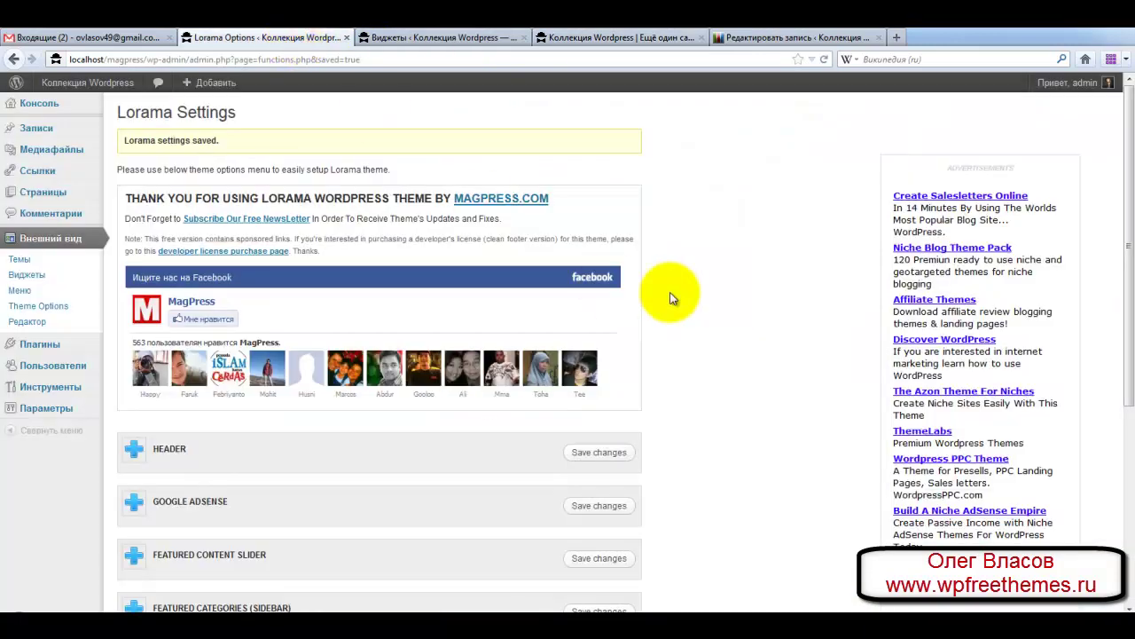
pyautogui.scroll(-6, 721, 365)
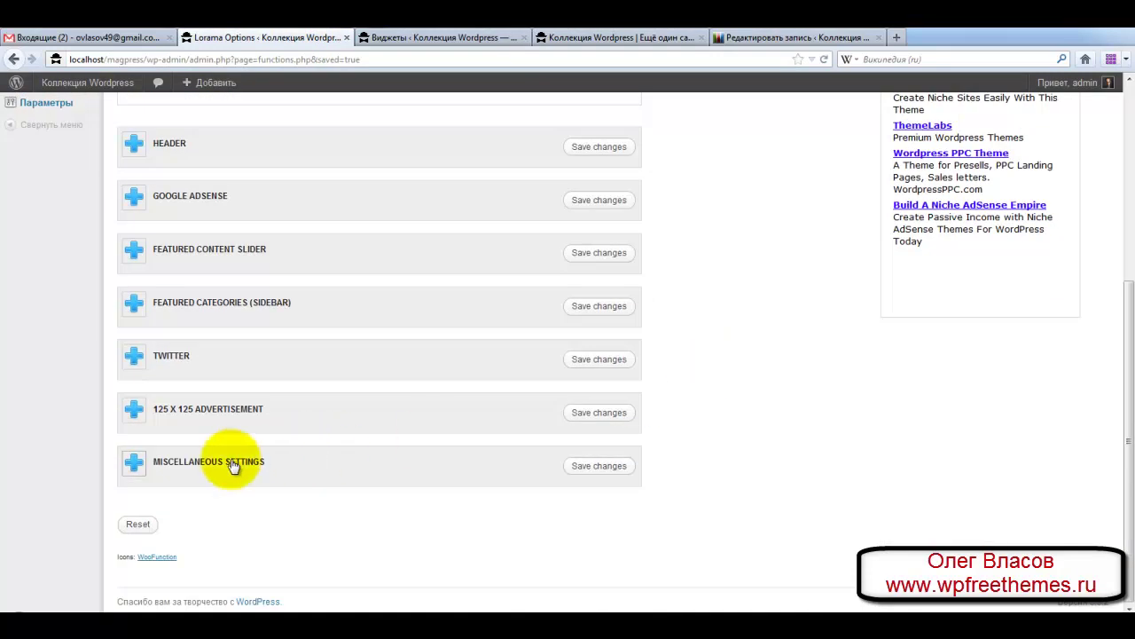
pyautogui.click(129, 463)
pyautogui.scroll(-1, 519, 463)
pyautogui.scroll(-5, 716, 457)
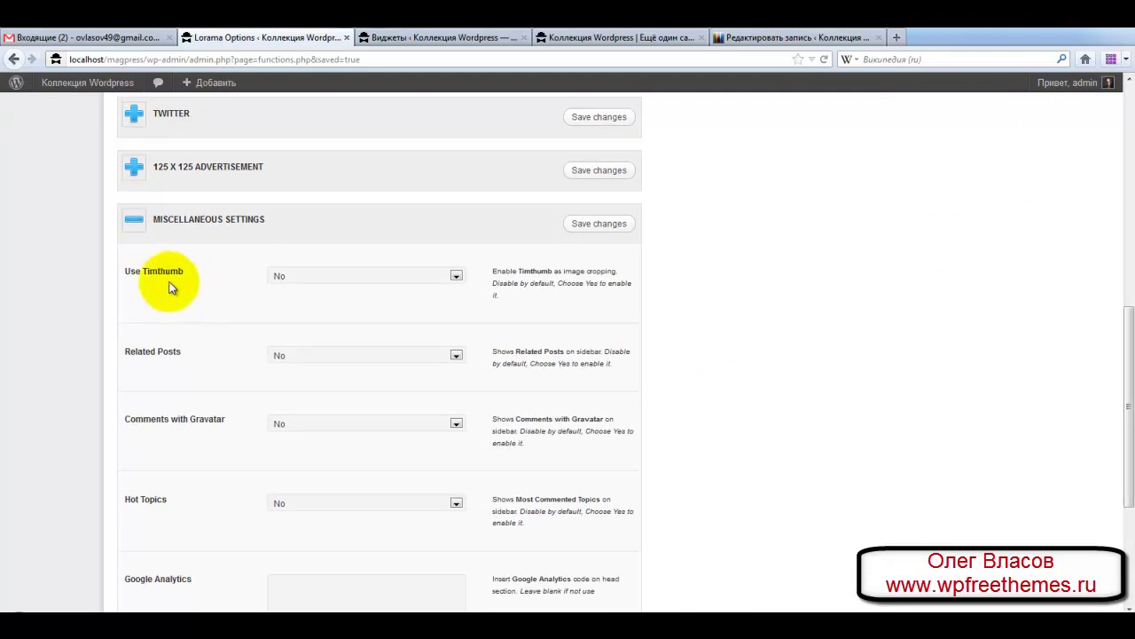
pyautogui.scroll(-5, 192, 469)
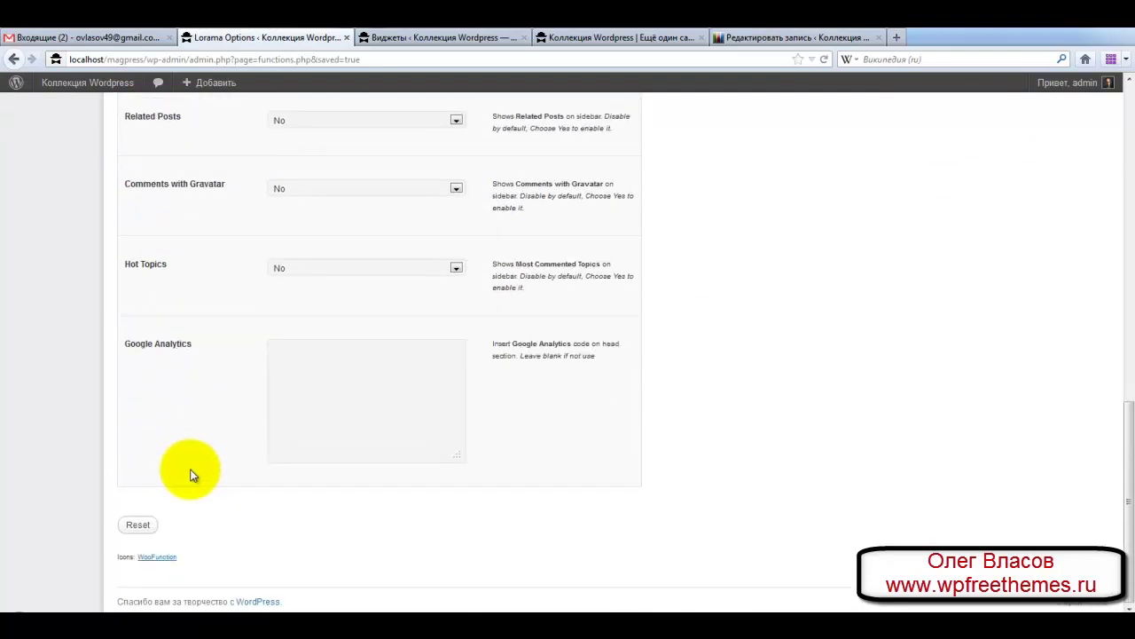
# Review the selected Comments with Gravatar and Hot Topics options and save the Miscellaneous Settings
pyautogui.scroll(3, 189, 457)
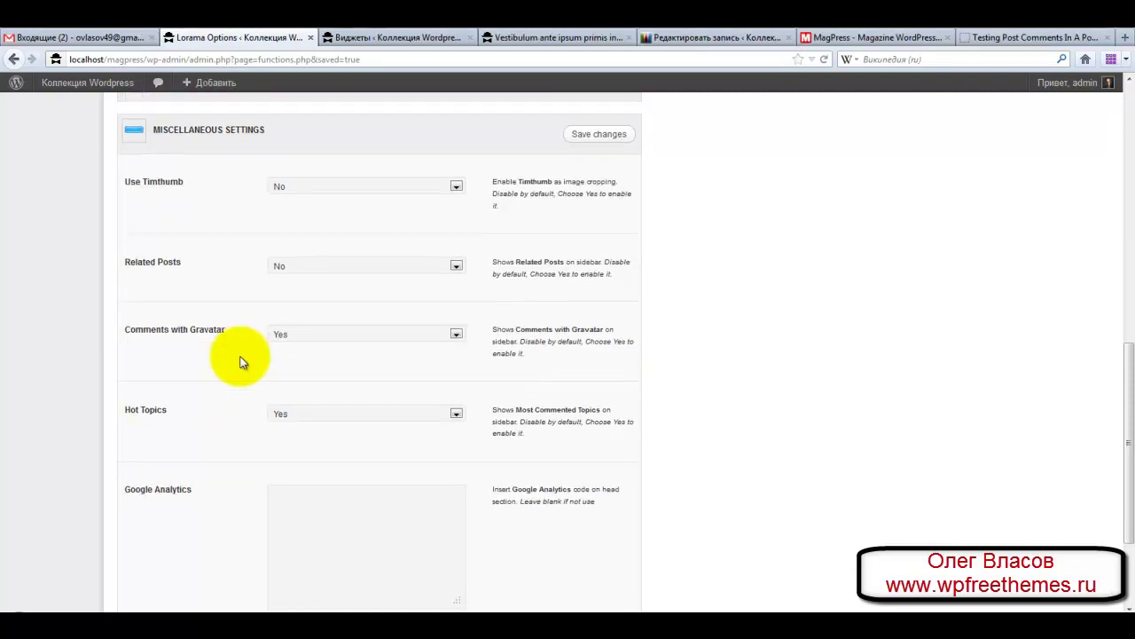
pyautogui.scroll(-2, 230, 342)
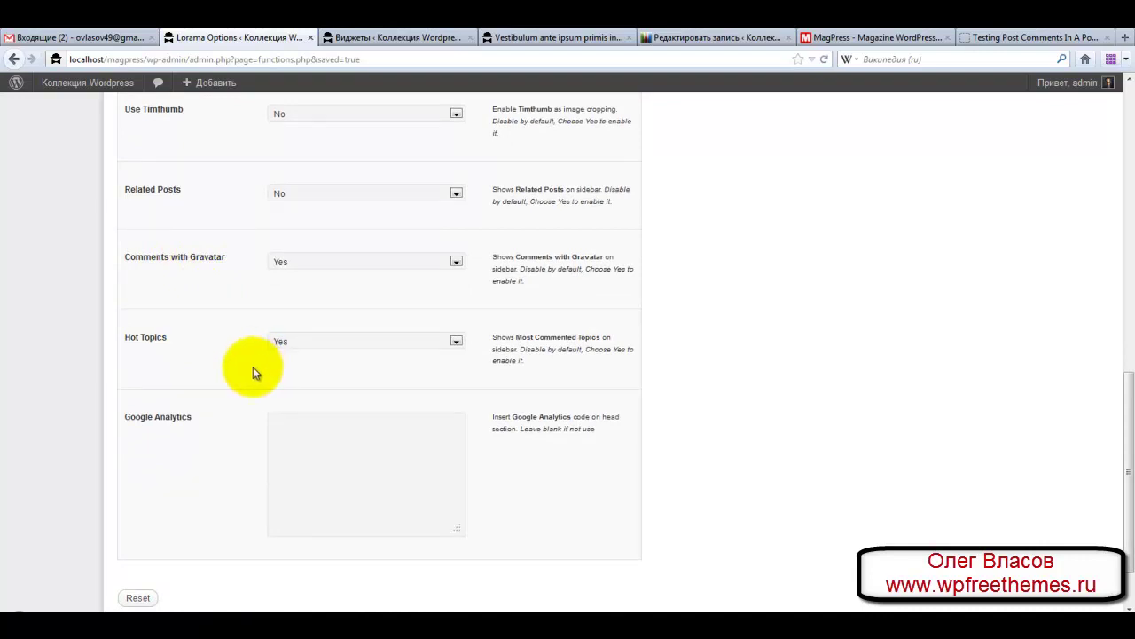
pyautogui.scroll(4, 266, 355)
pyautogui.click(573, 226)
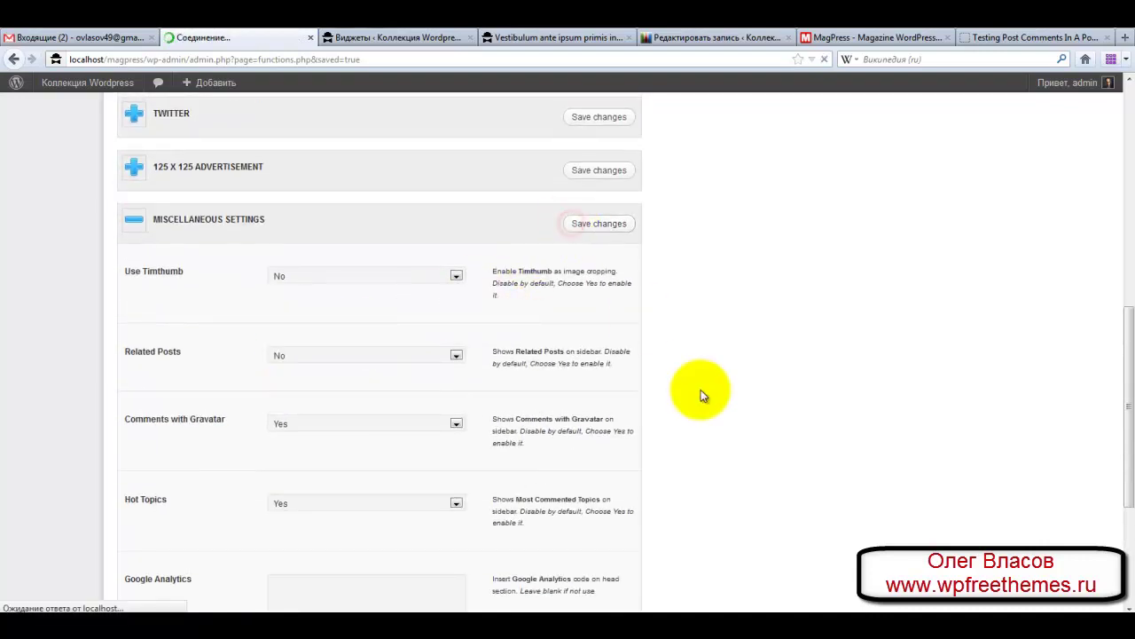
# Add the Hot Topics widget to the Sidebar below 125 x 125 Ads and reload the post page to check it
pyautogui.click(400, 39)
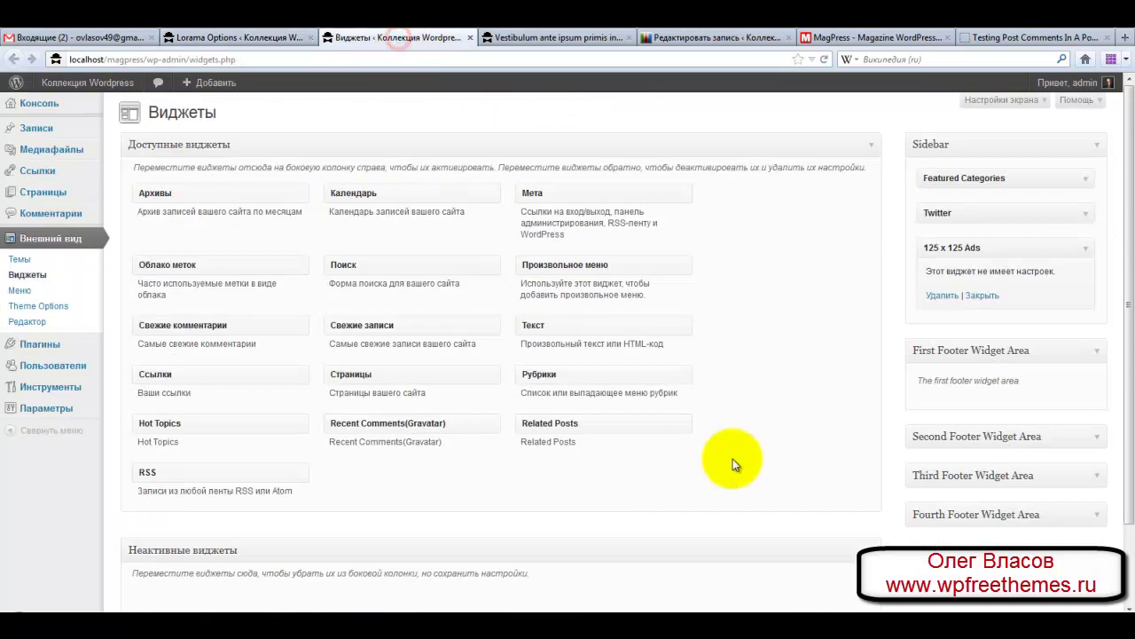
pyautogui.click(1085, 249)
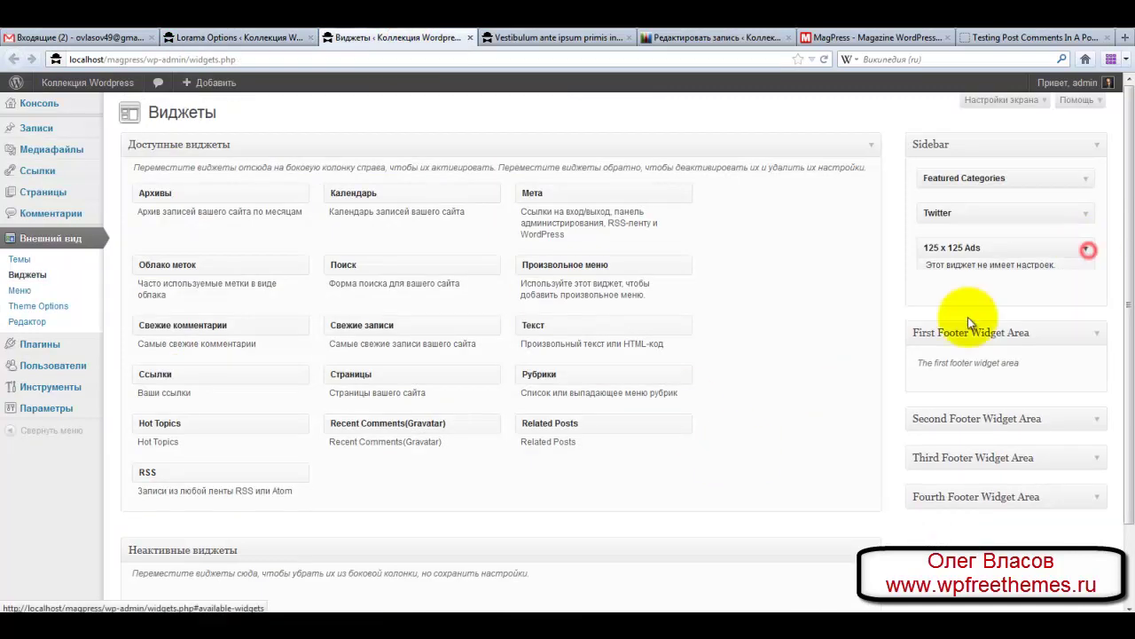
pyautogui.moveTo(297, 430); pyautogui.dragTo(1061, 283)
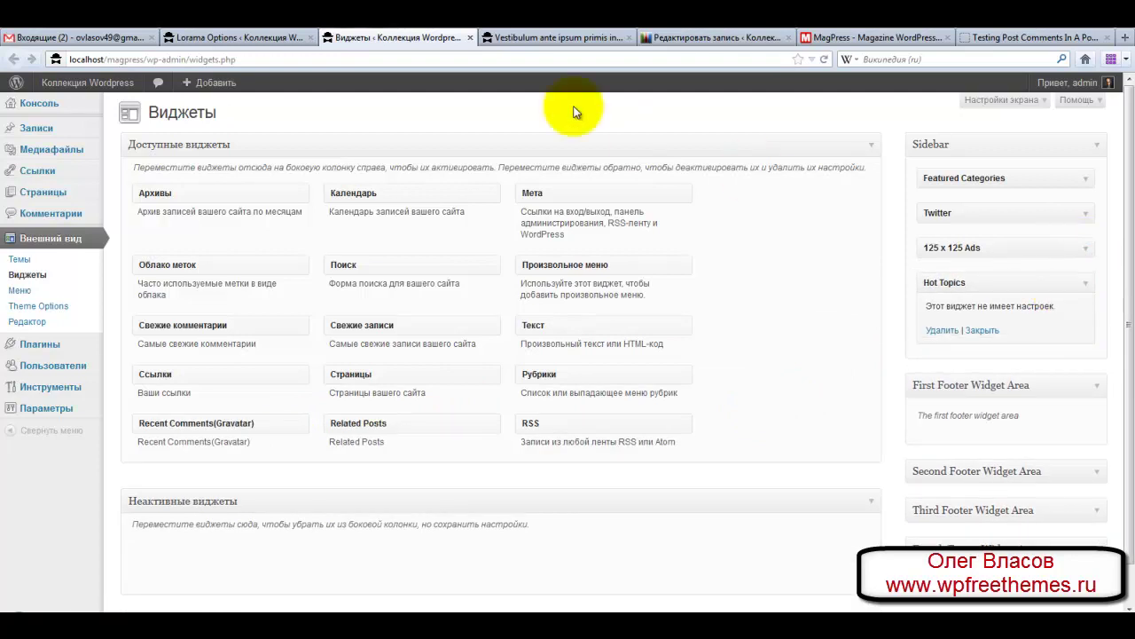
pyautogui.click(528, 38)
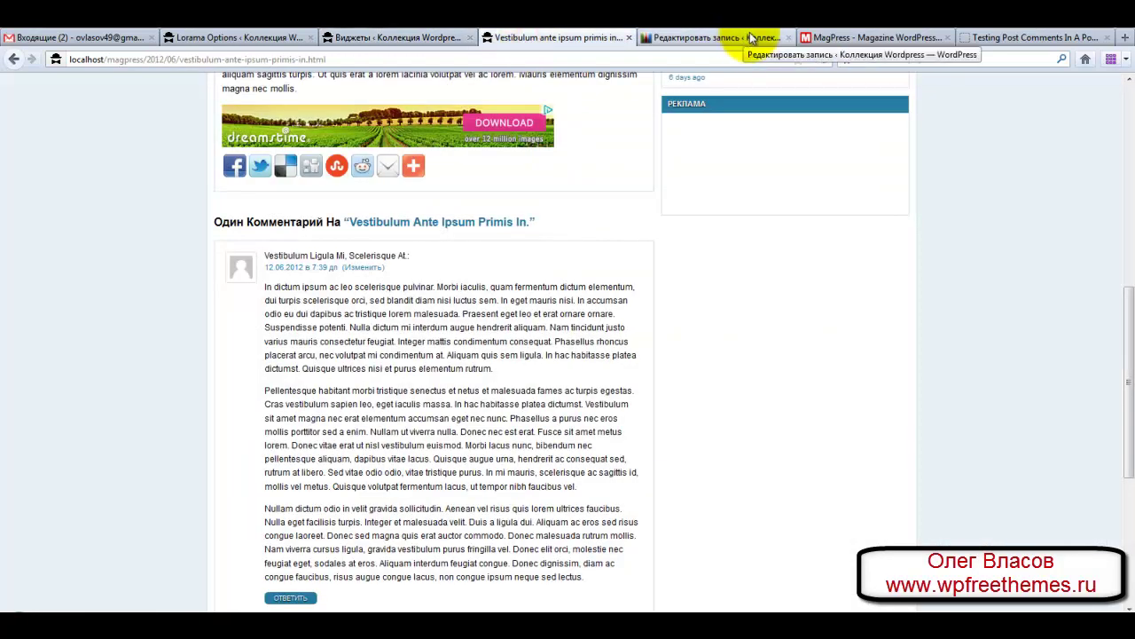
pyautogui.click(824, 58)
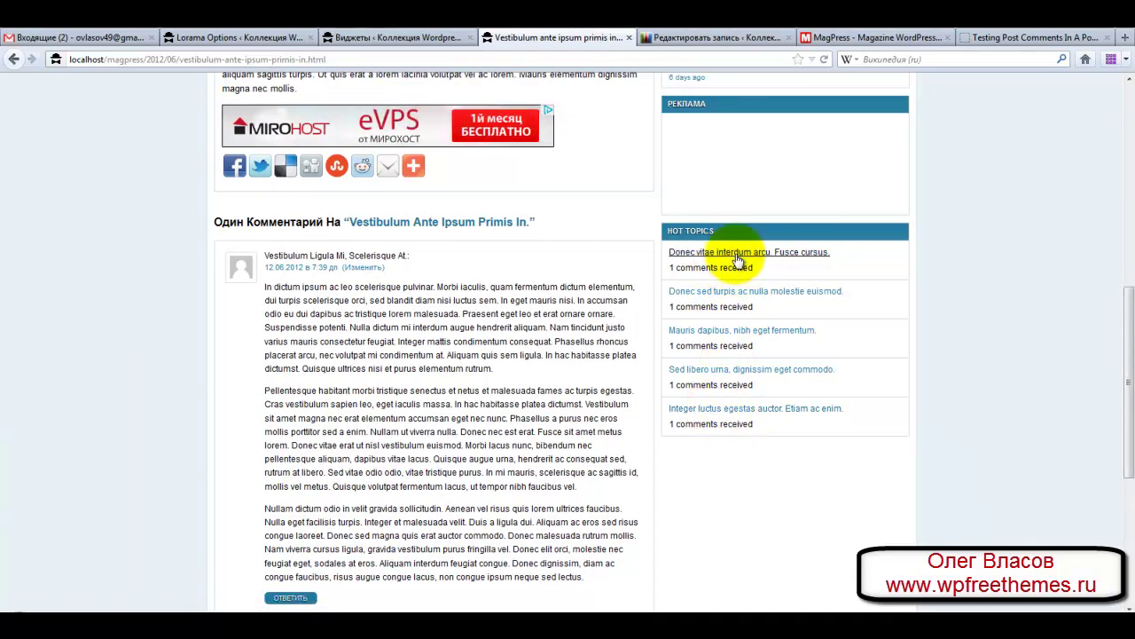
# Reopen Miscellaneous Settings in the theme options to examine the Related Posts, Gravatar comments and Hot Topics options, and compare them with the post page
pyautogui.click(268, 41)
pyautogui.scroll(-4, 735, 368)
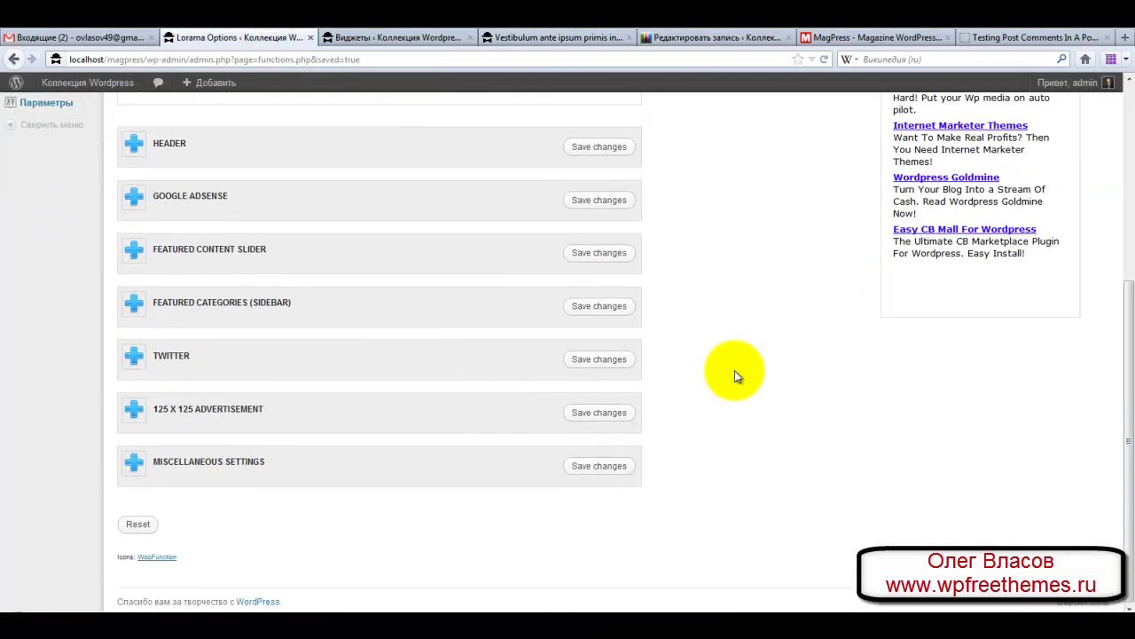
pyautogui.click(133, 461)
pyautogui.scroll(-2, 779, 478)
pyautogui.scroll(-3, 779, 472)
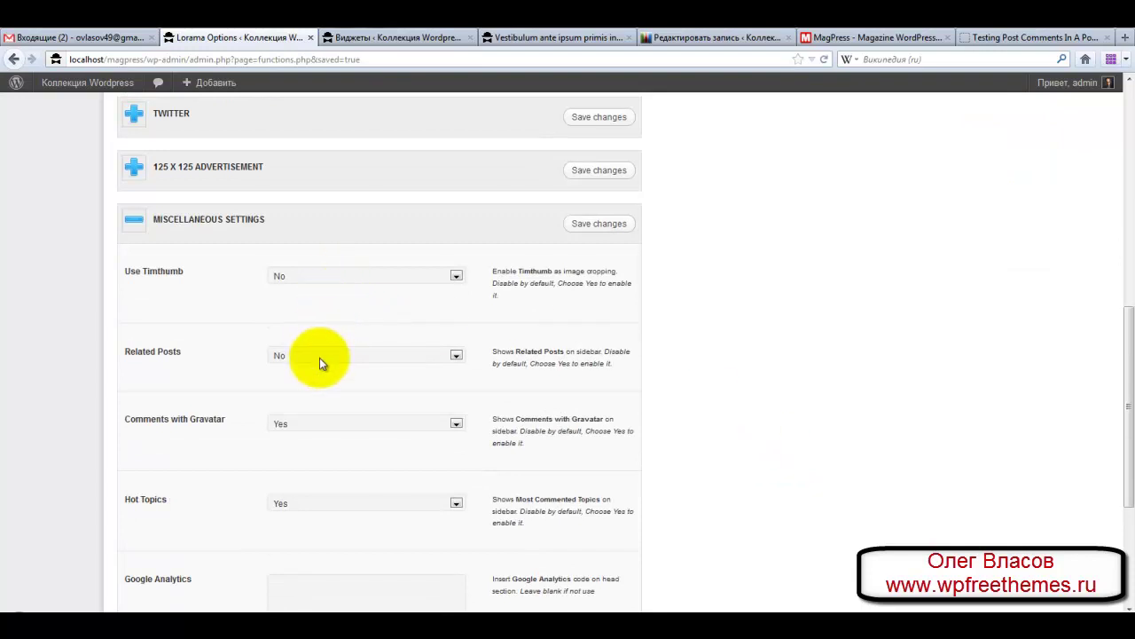
pyautogui.scroll(-2, 320, 369)
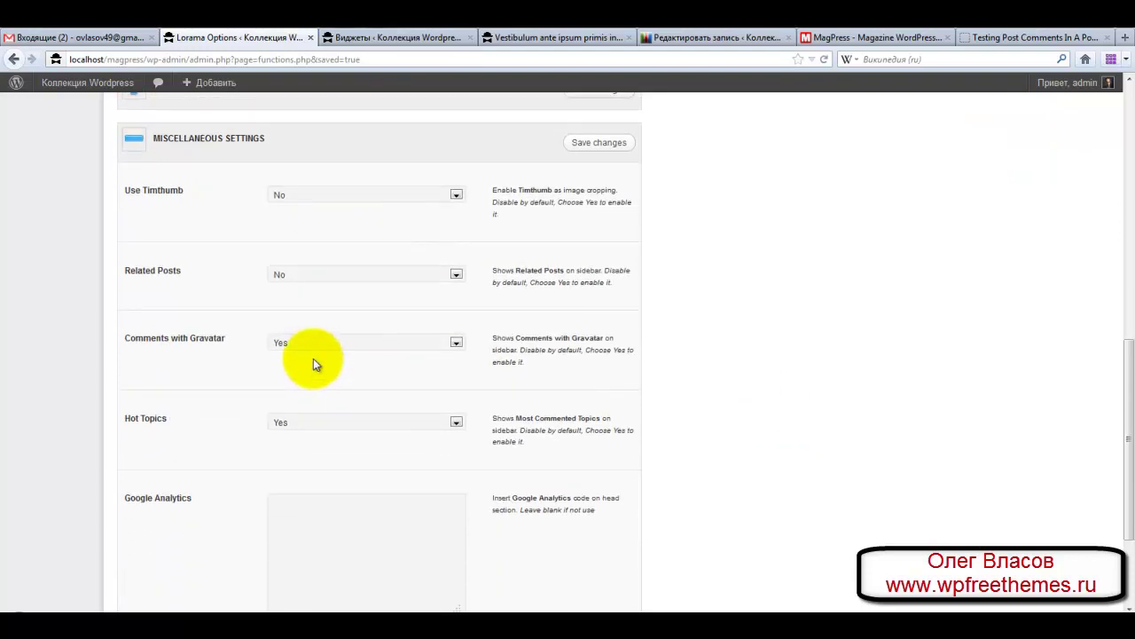
pyautogui.click(515, 37)
pyautogui.scroll(4, 984, 420)
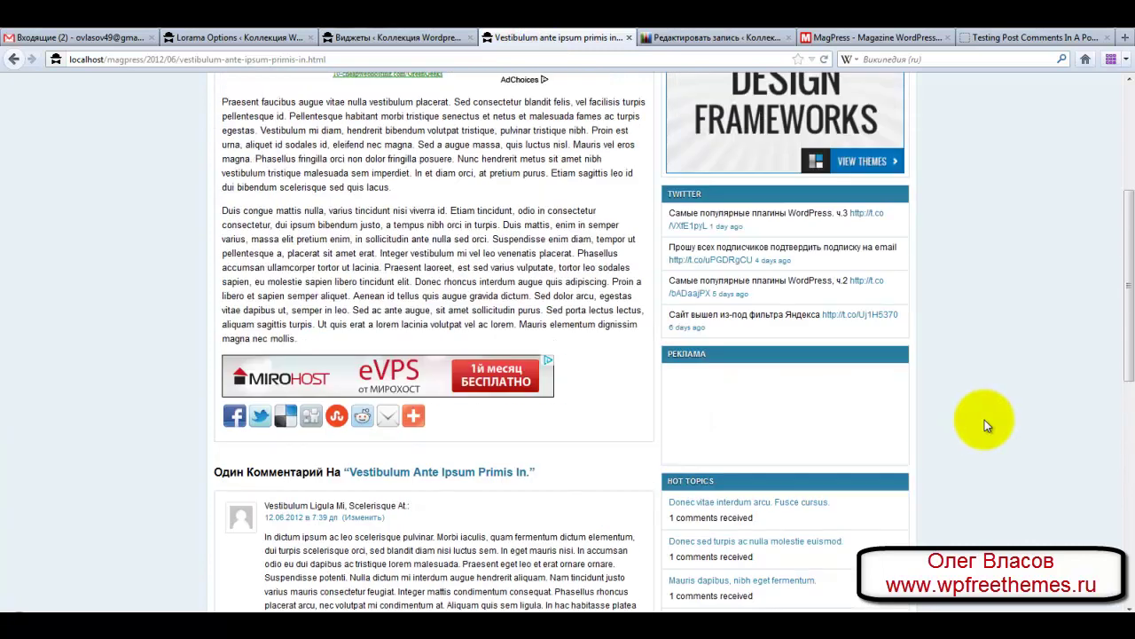
pyautogui.scroll(3, 985, 420)
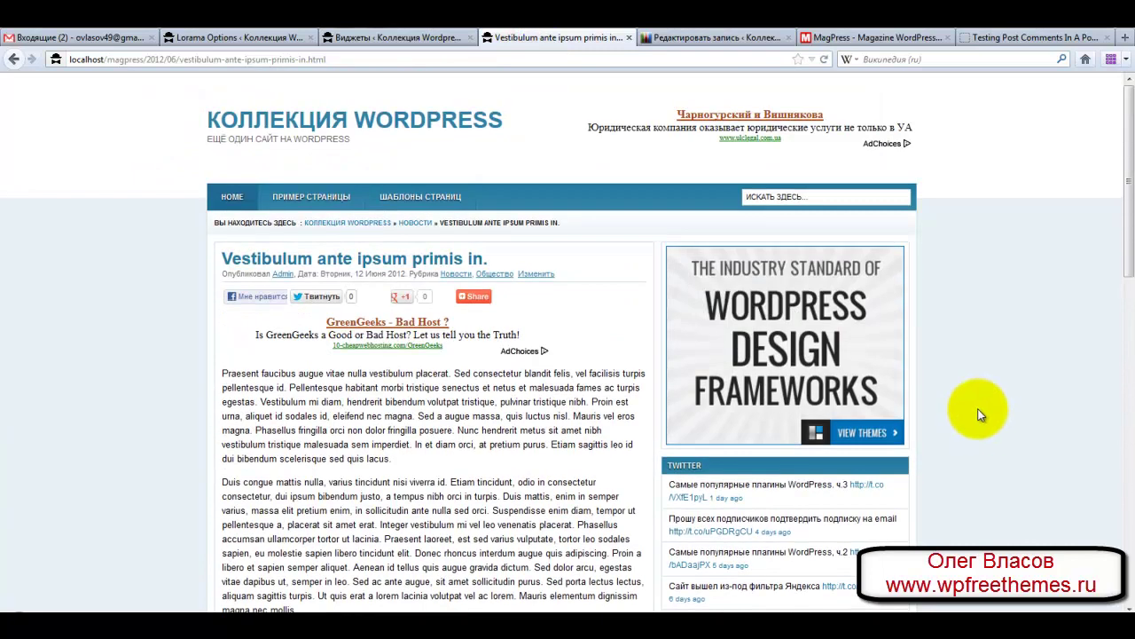
# Add the Recent Comments(Gravatar) widget to the Sidebar above Hot Topics and reload the post page to check it
pyautogui.click(393, 37)
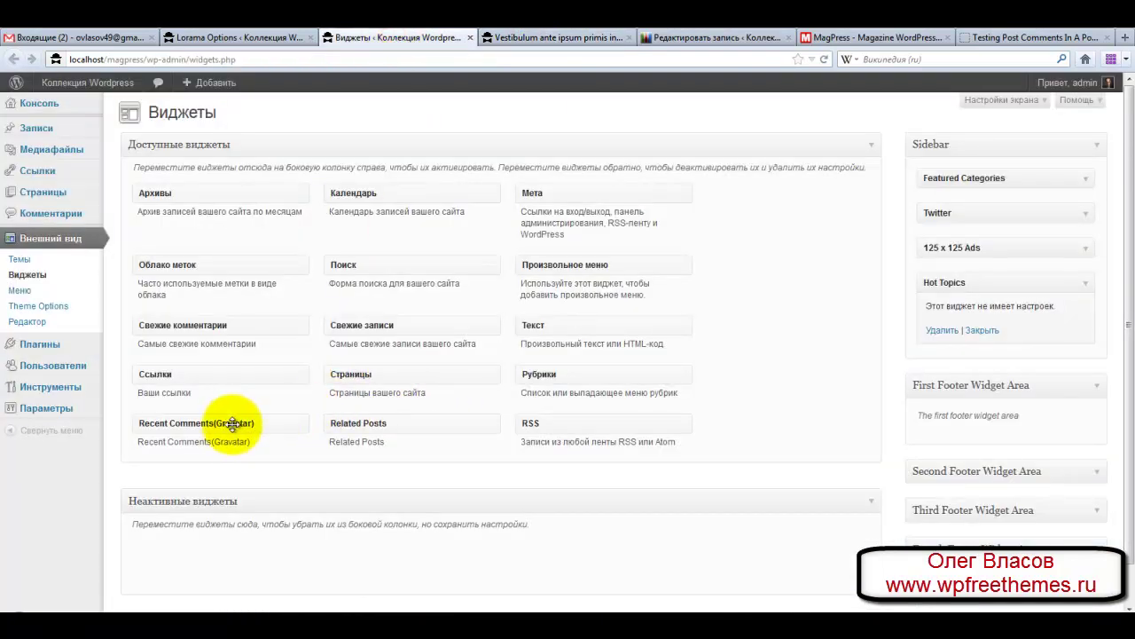
pyautogui.moveTo(228, 423); pyautogui.dragTo(1015, 278)
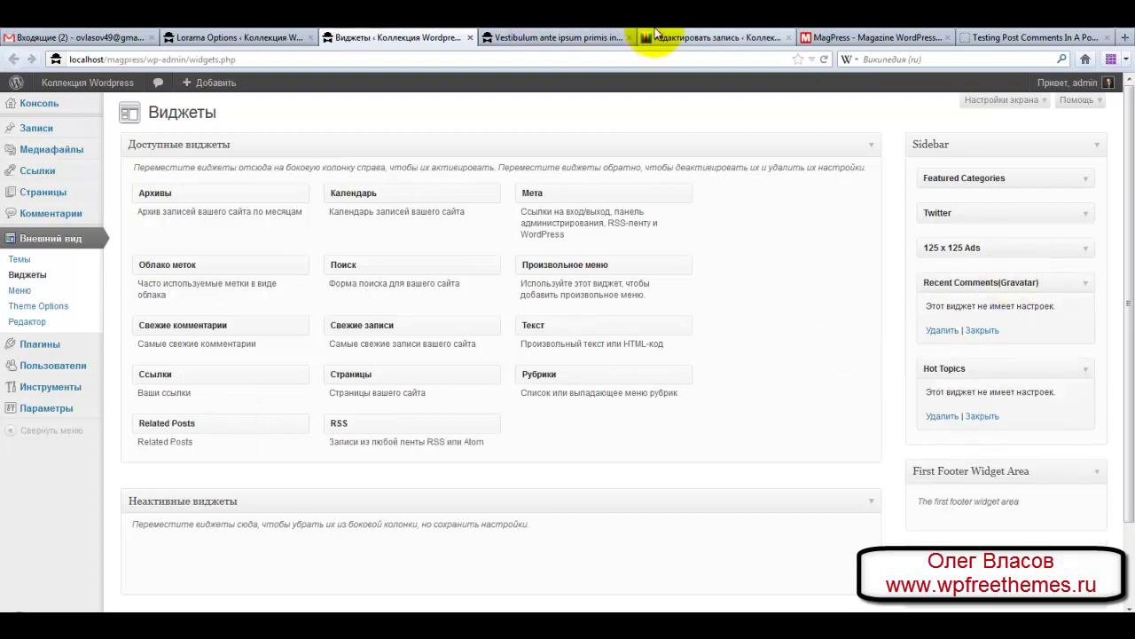
pyautogui.click(572, 39)
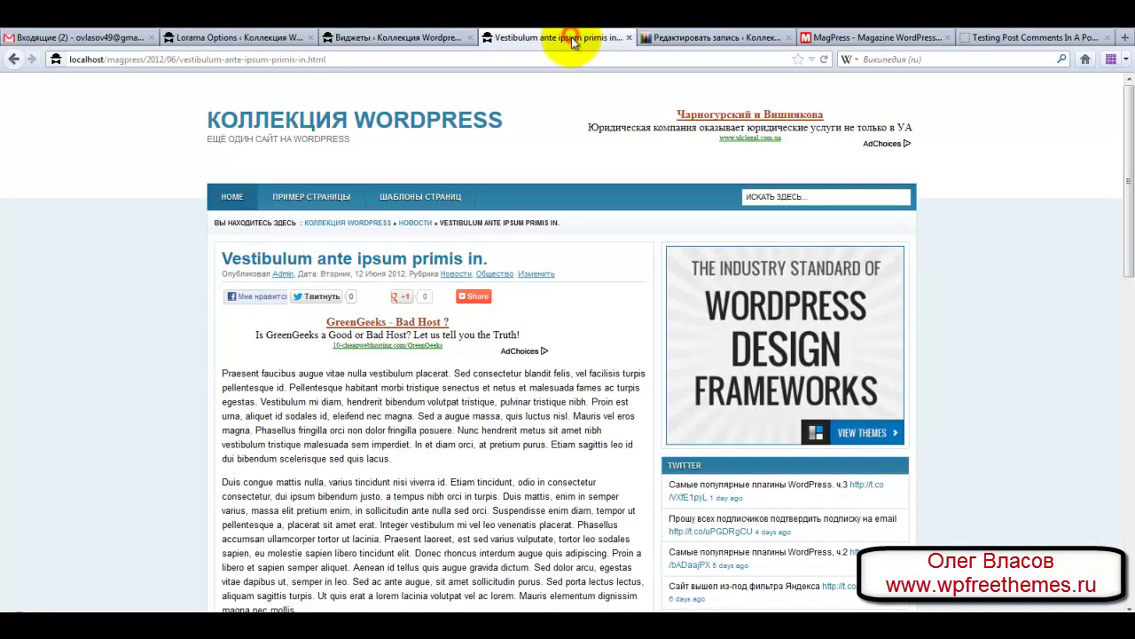
pyautogui.click(824, 59)
pyautogui.scroll(-9, 1046, 474)
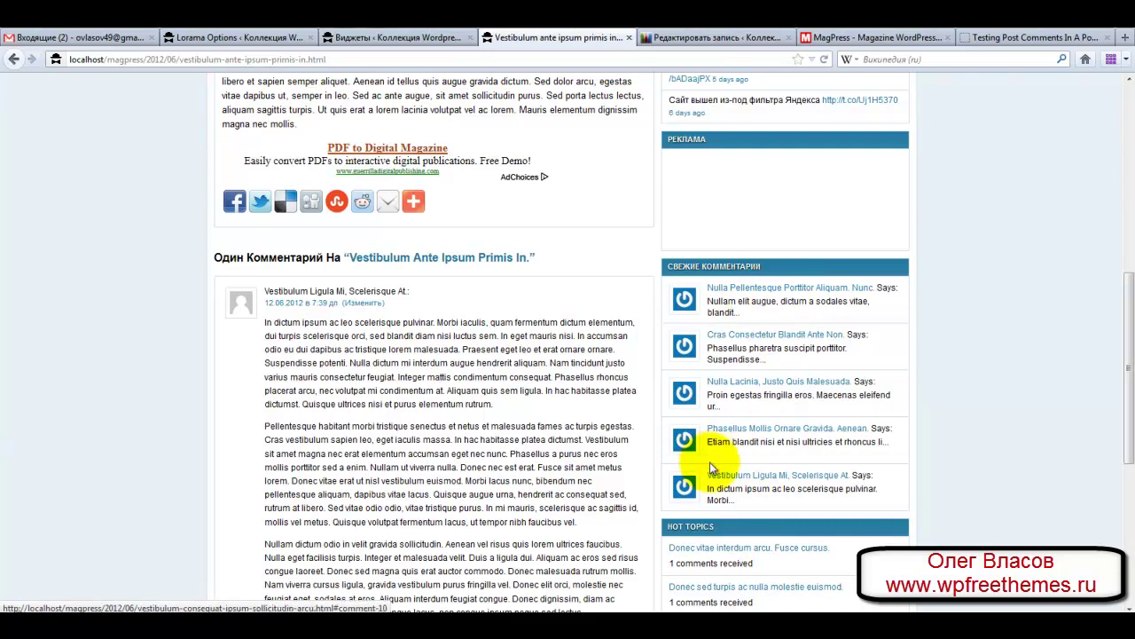
# Review the Google Analytics code field in the theme options and save the Miscellaneous Settings
pyautogui.click(281, 39)
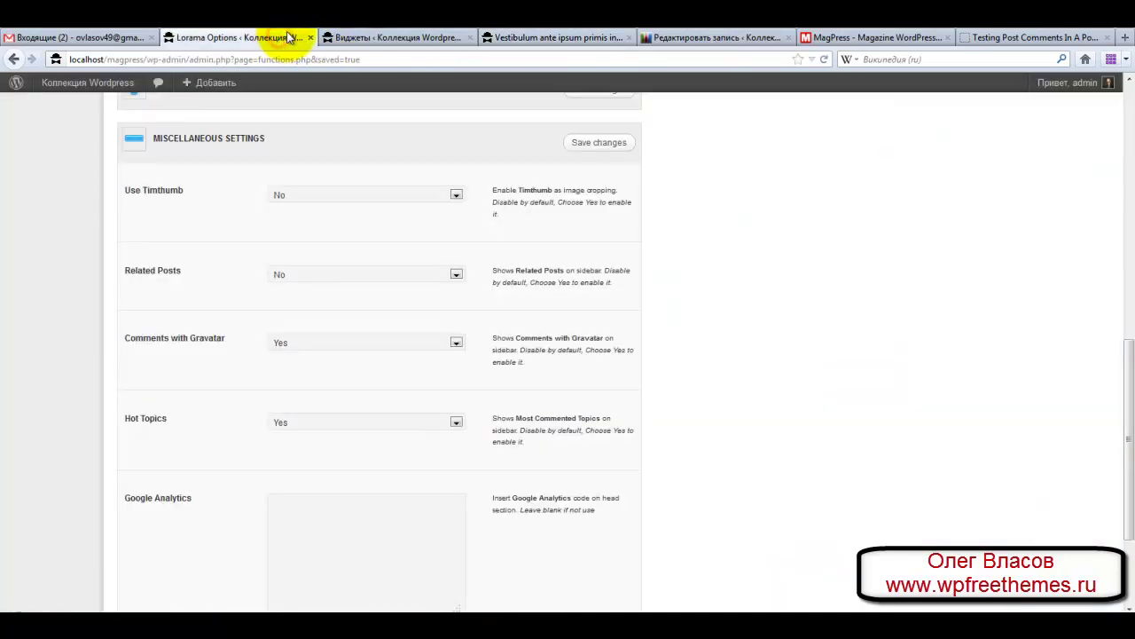
pyautogui.scroll(-2, 393, 404)
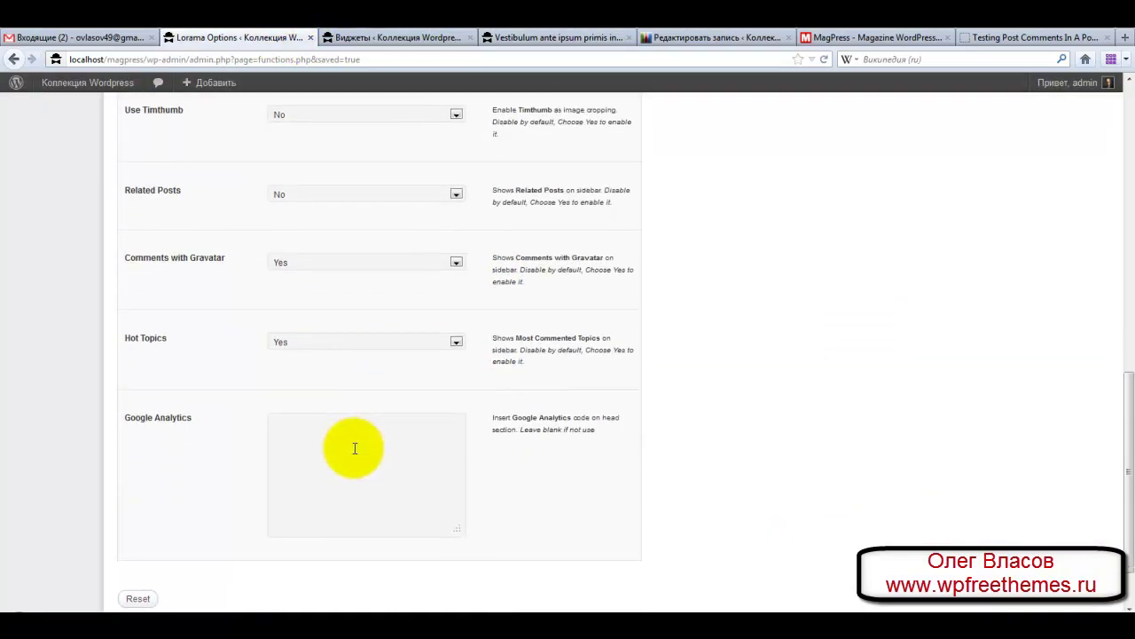
pyautogui.click(349, 423)
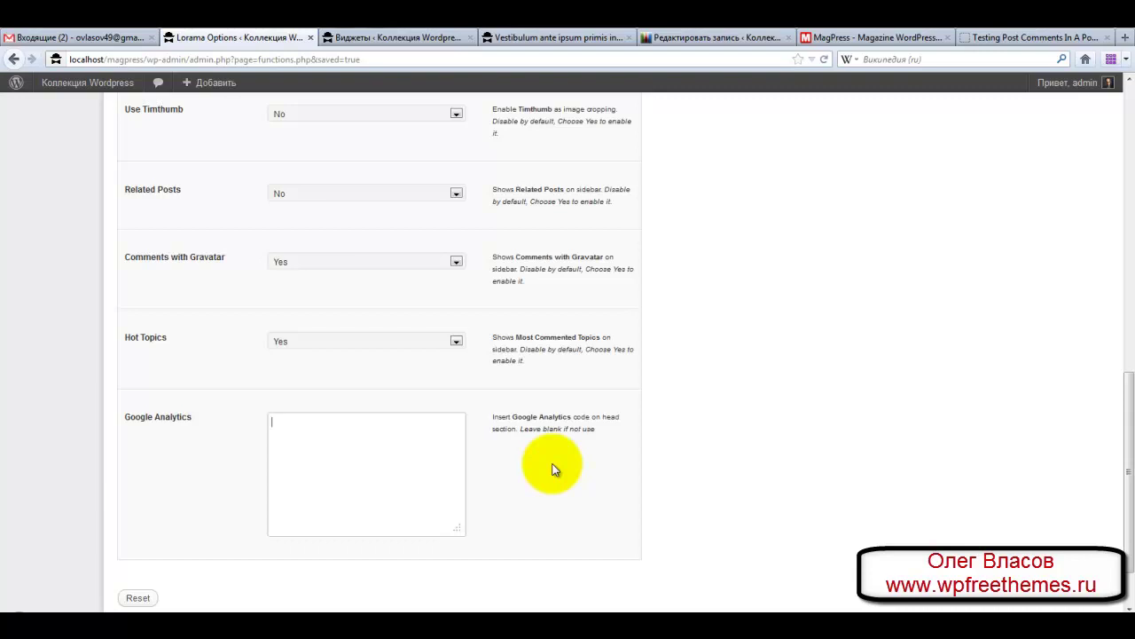
pyautogui.scroll(-2, 548, 486)
pyautogui.scroll(5, 552, 482)
pyautogui.scroll(3, 552, 481)
pyautogui.click(606, 393)
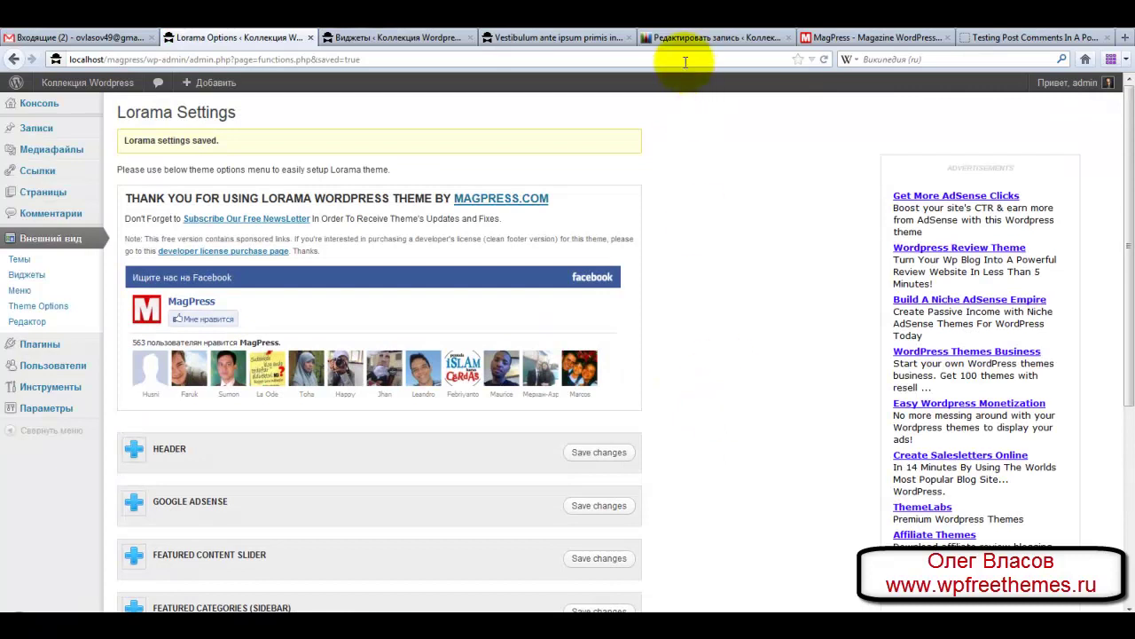
# Return to the site's front page, open a post from the featured slider and go back to the front page
pyautogui.click(504, 41)
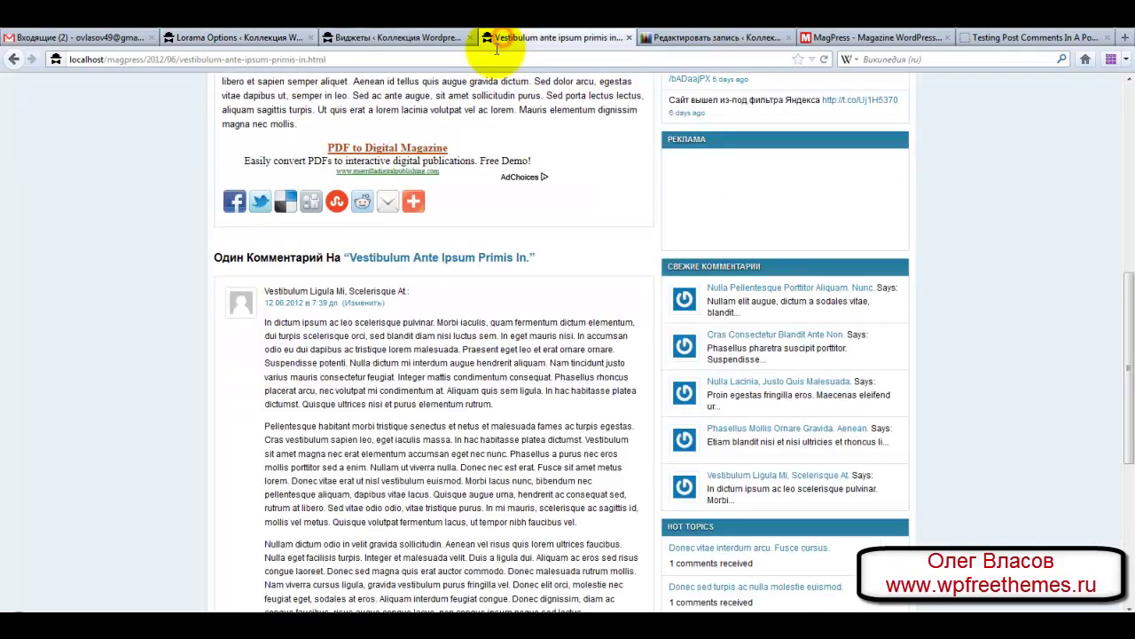
pyautogui.hotkey('alt', 'Left')
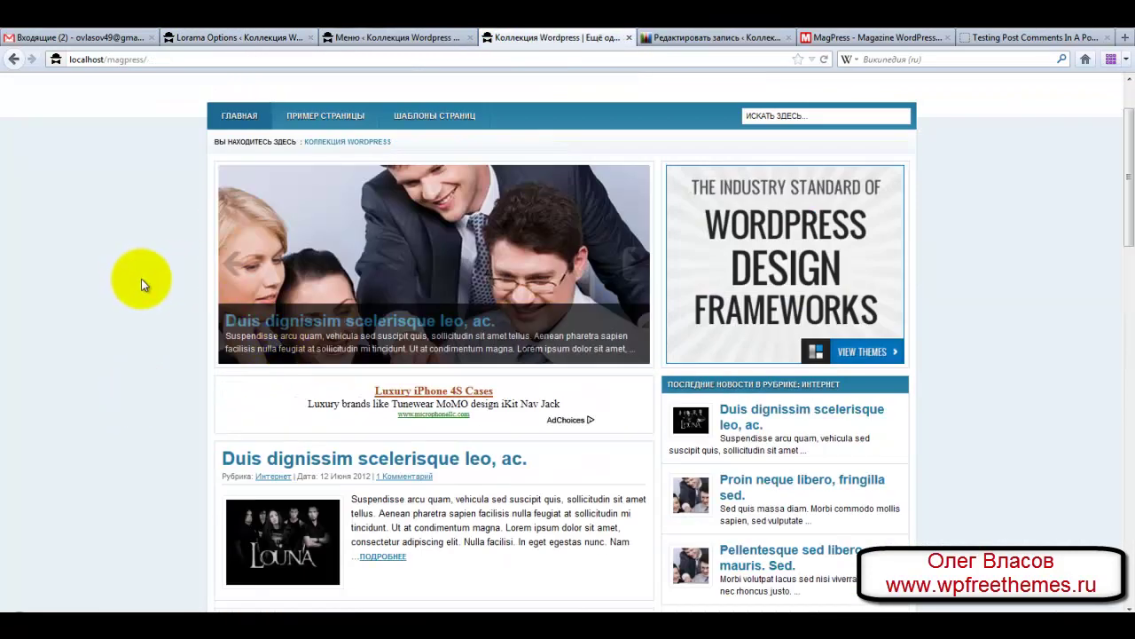
pyautogui.scroll(-2, 124, 302)
pyautogui.scroll(2, 122, 300)
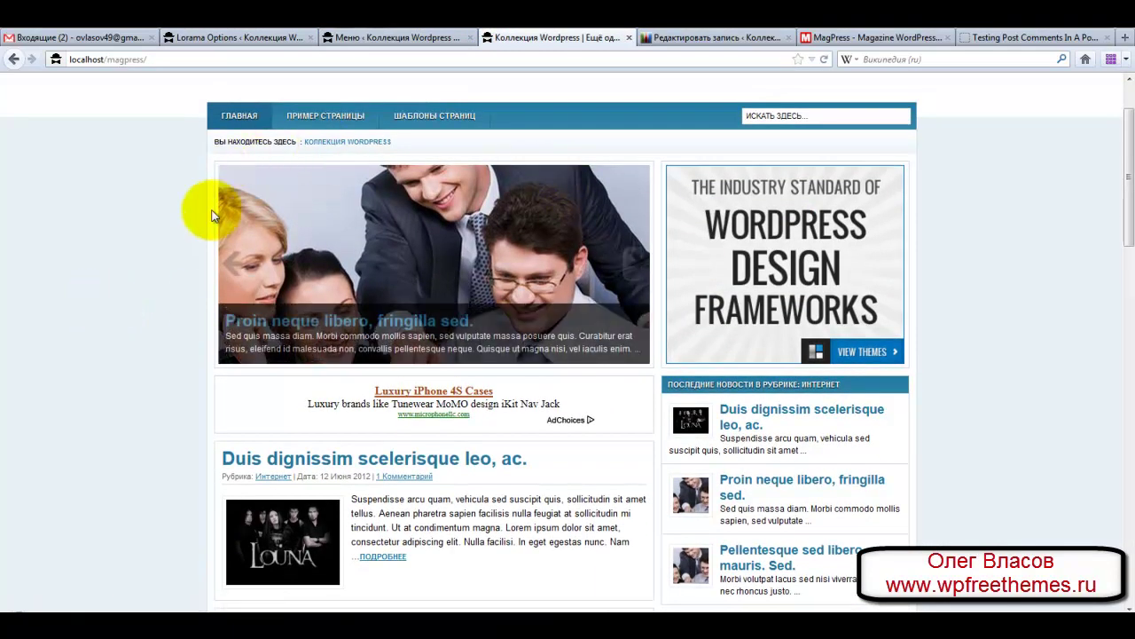
pyautogui.click(432, 258)
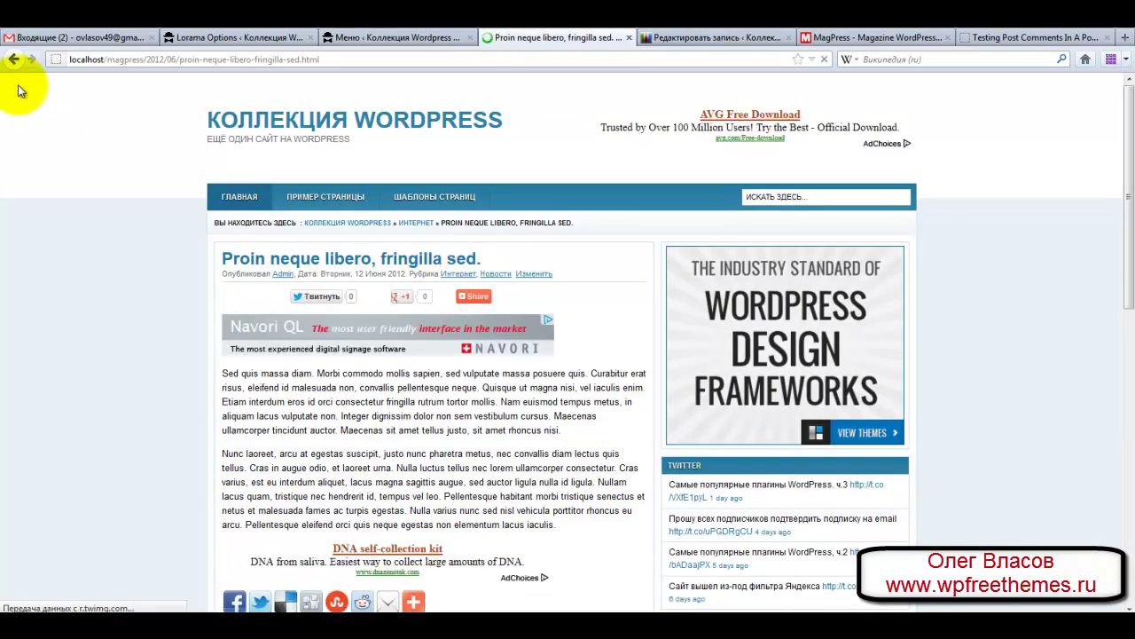
pyautogui.click(14, 59)
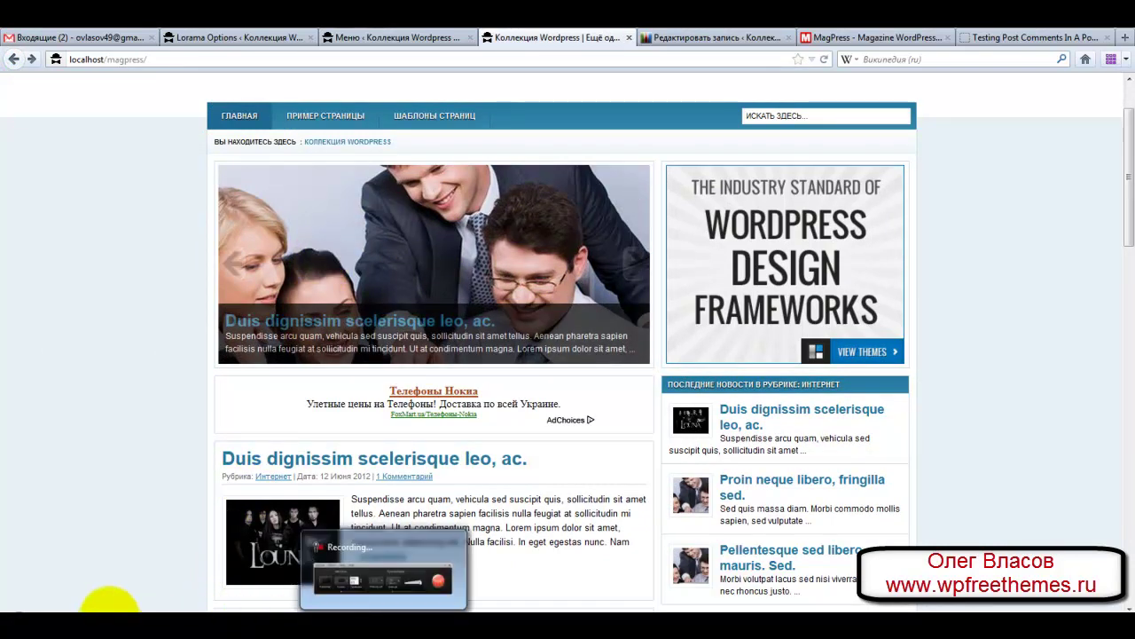
# Launch the Ruler program, measure the front page slider image's width and height, and close the ruler
pyautogui.click(14, 623)
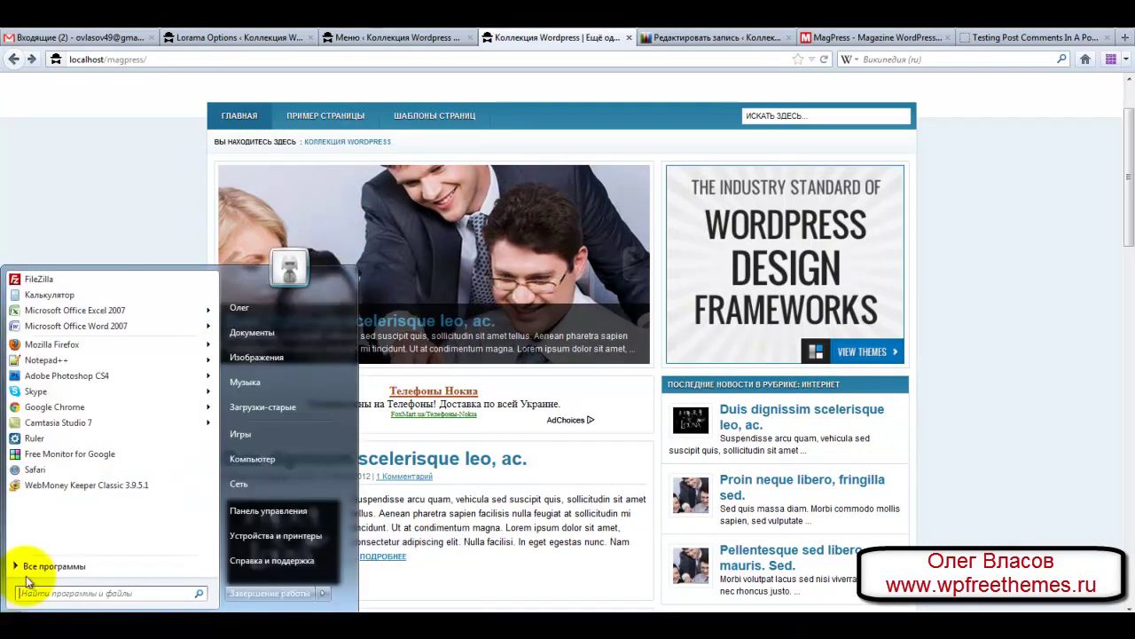
pyautogui.click(33, 439)
pyautogui.moveTo(140, 190); pyautogui.dragTo(322, 129)
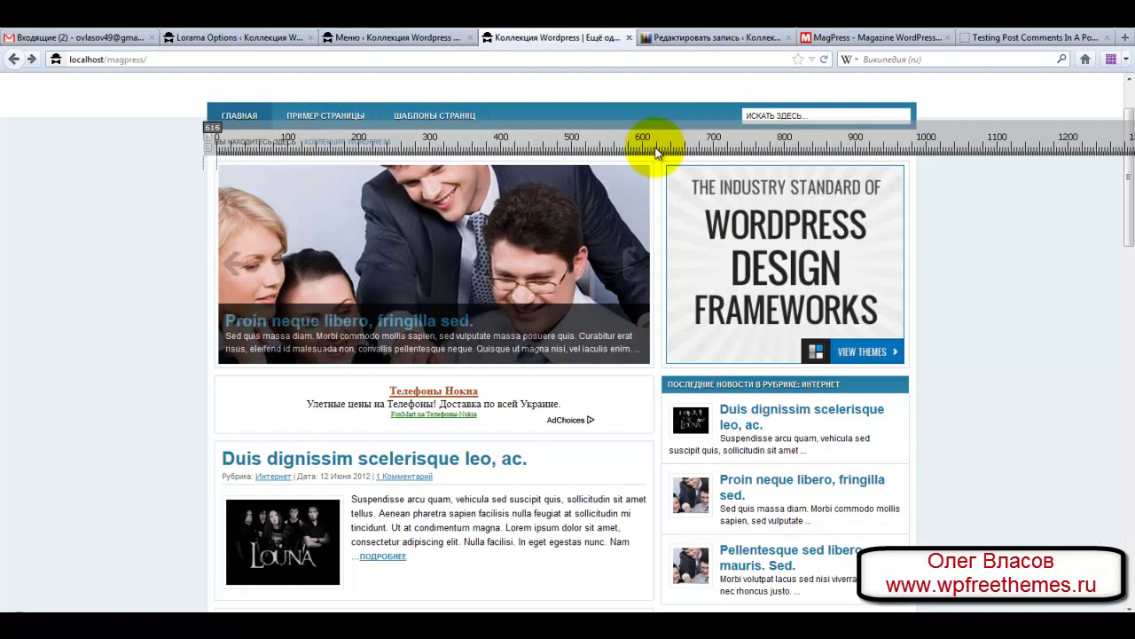
pyautogui.click(209, 142)
pyautogui.moveTo(225, 170); pyautogui.dragTo(247, 195)
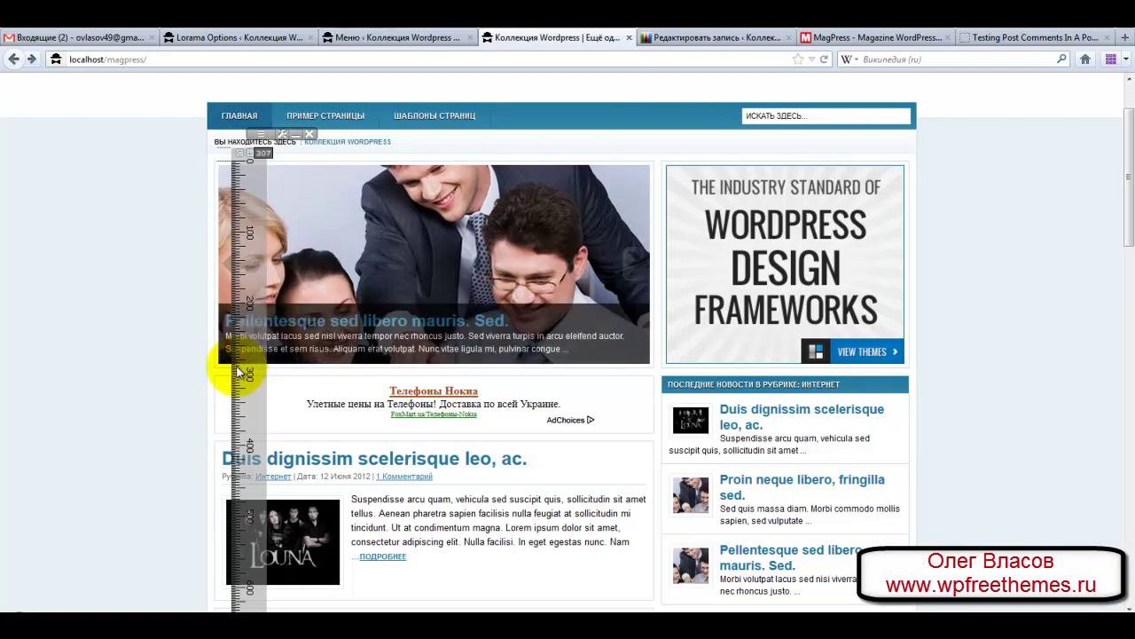
pyautogui.click(151, 359)
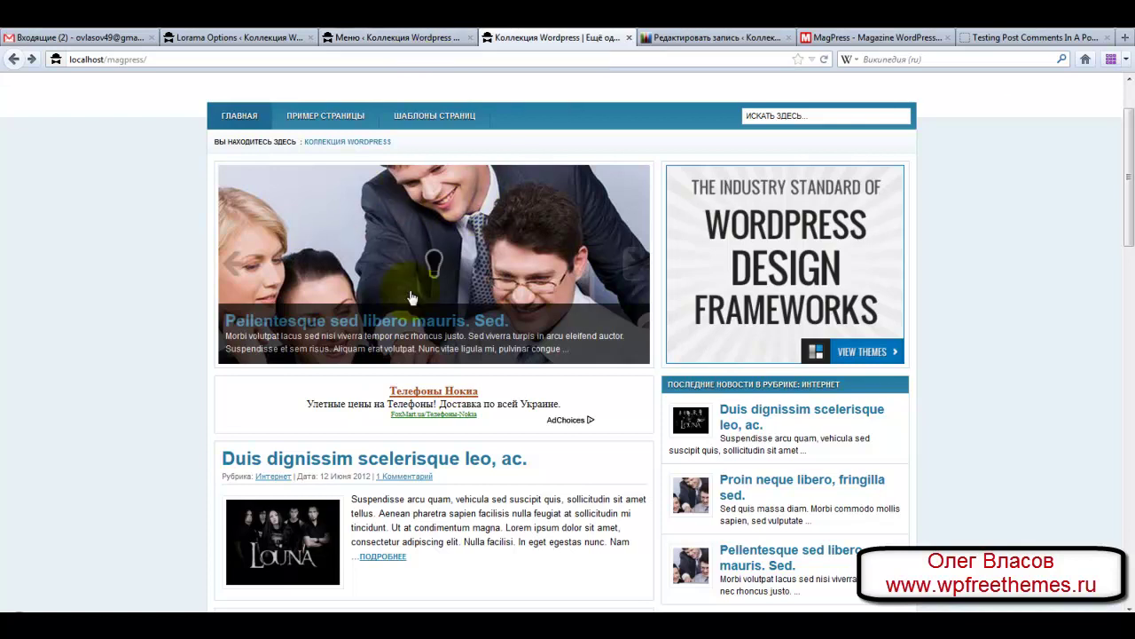
# Open the Lorama theme options from the menu editor page and review the Featured Content Slider's activation, category and post amount settings
pyautogui.click(417, 38)
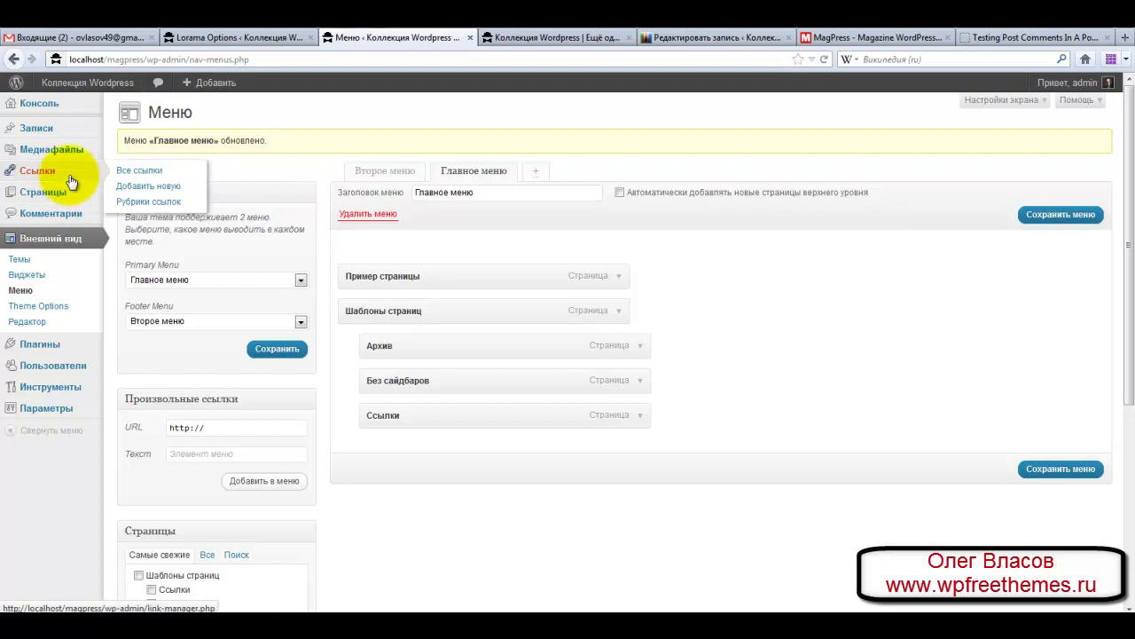
pyautogui.click(67, 307)
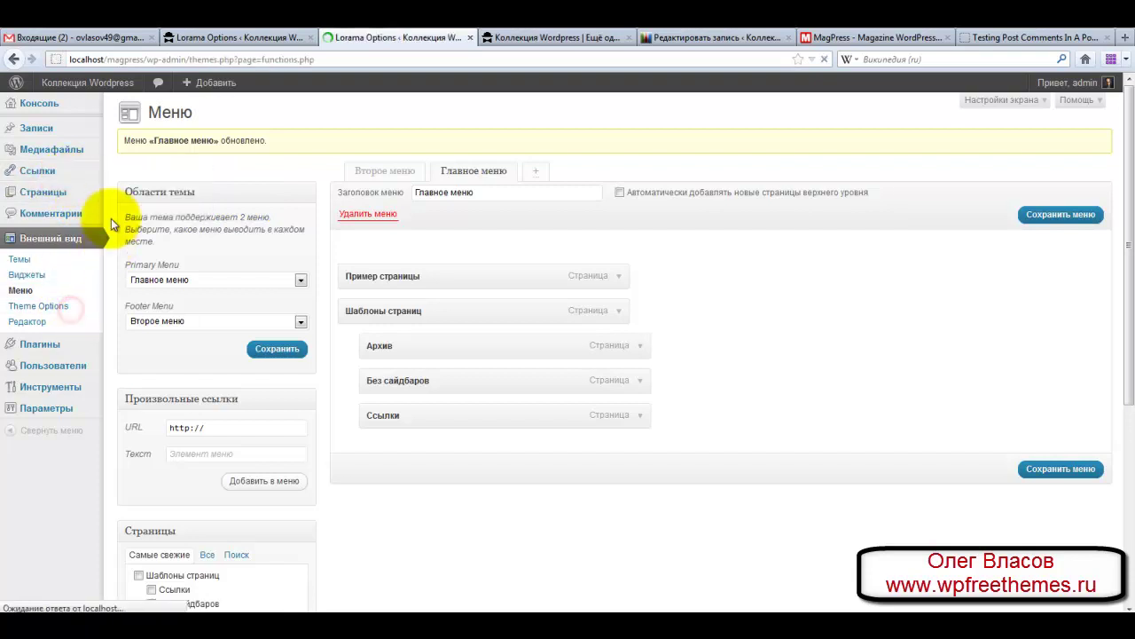
pyautogui.scroll(-3, 102, 315)
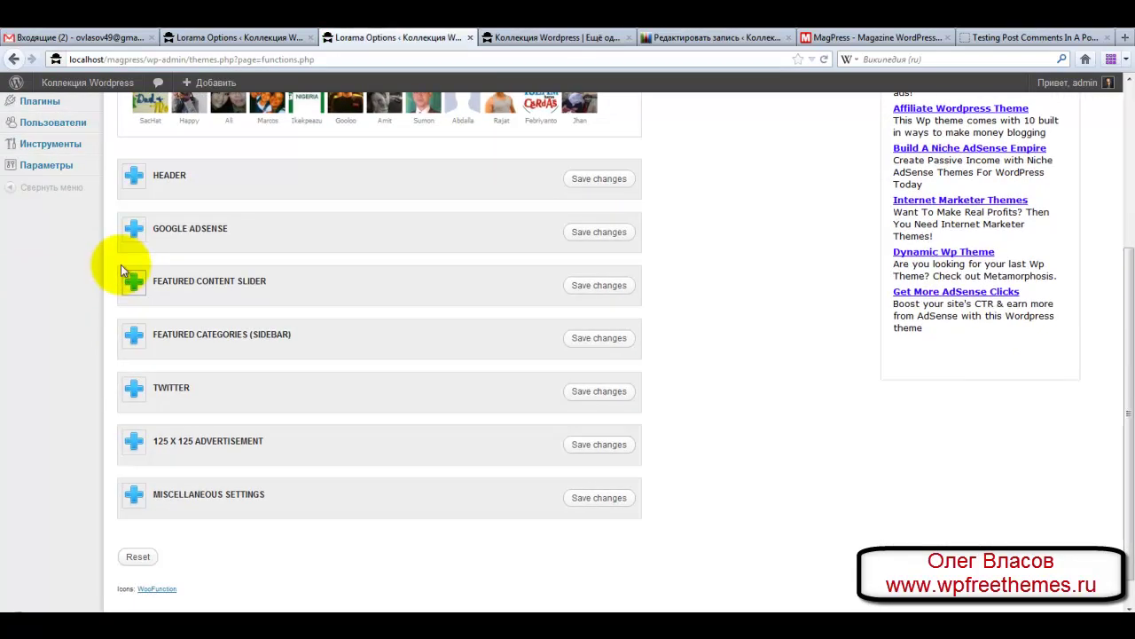
pyautogui.click(133, 280)
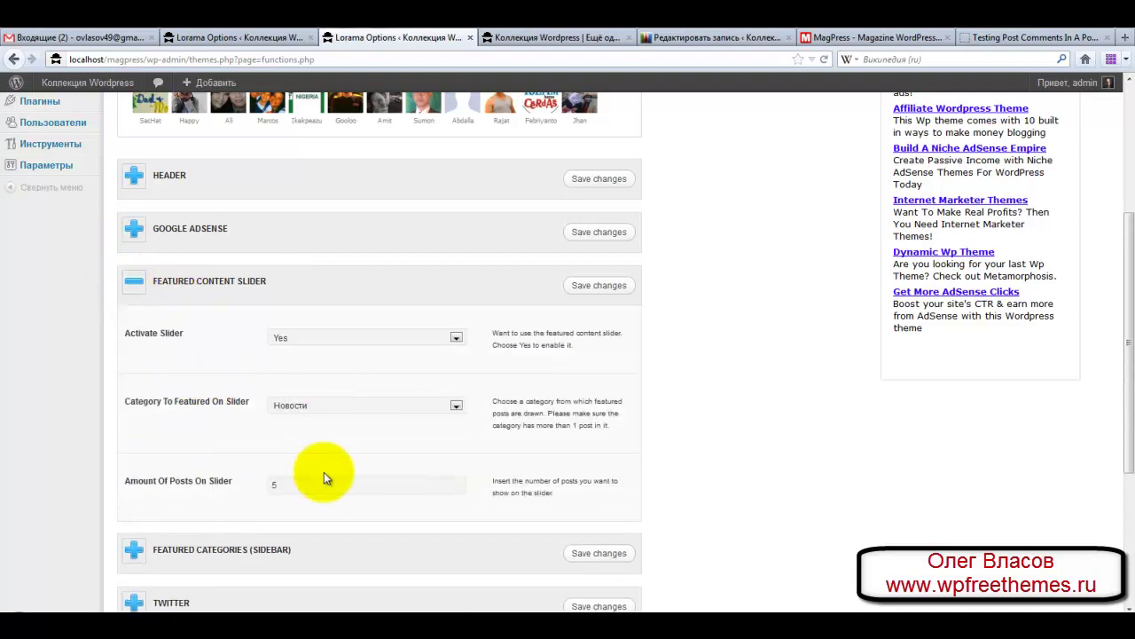
# Go to the posts section of the WordPress admin
pyautogui.scroll(5, 266, 444)
pyautogui.moveTo(53, 125)
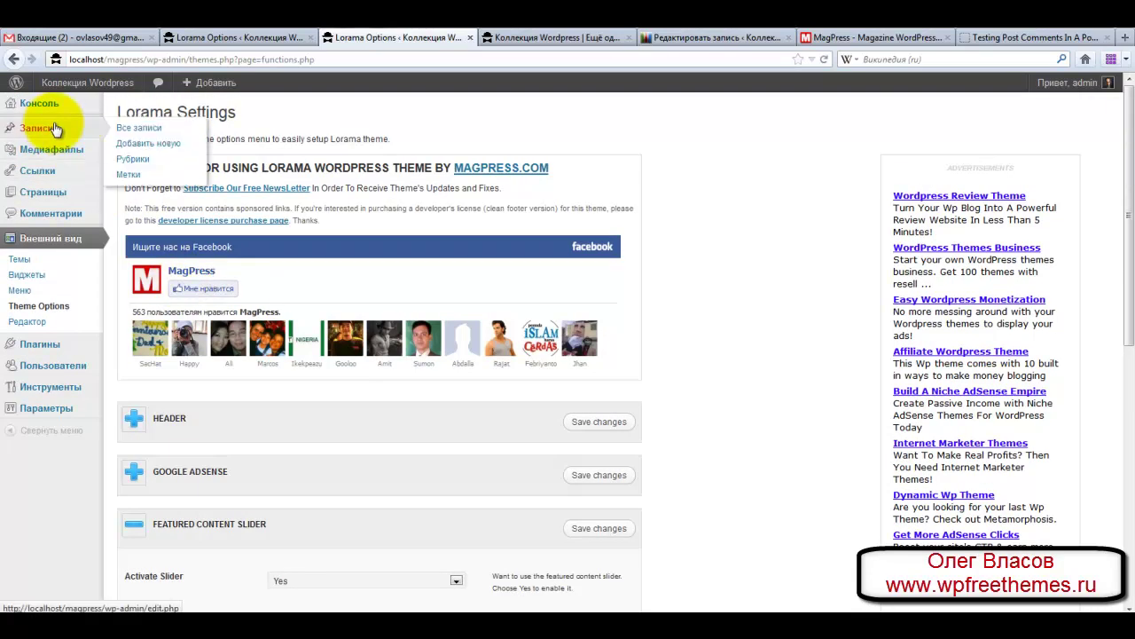
# Open the post "Proin neque libero, fringilla sed." for editing from the list of all posts
pyautogui.click(125, 127)
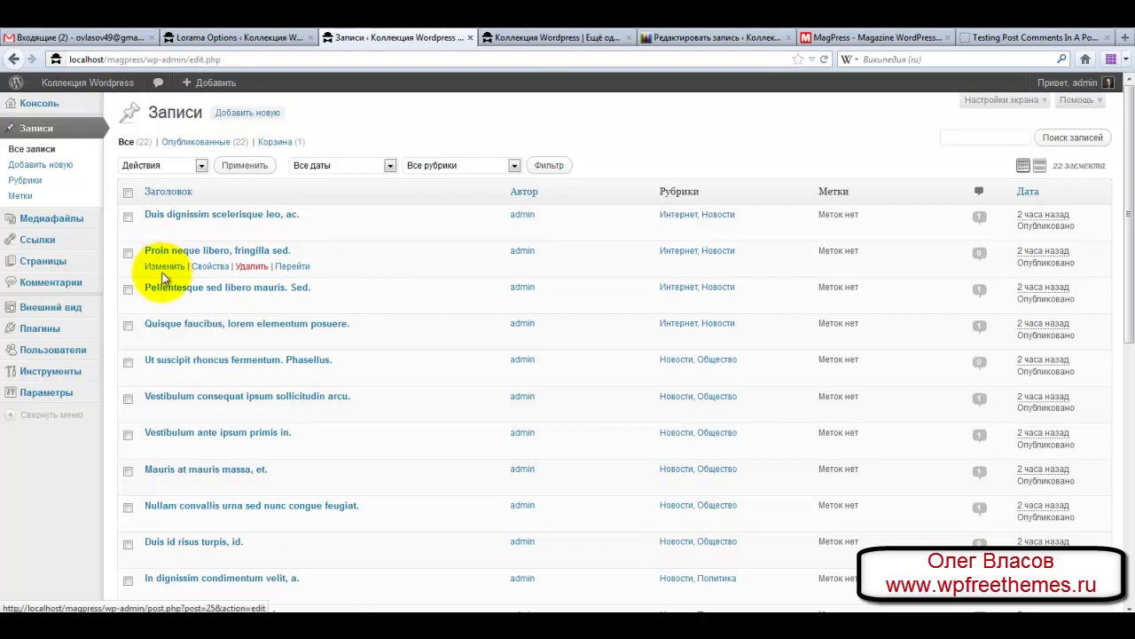
pyautogui.click(163, 268)
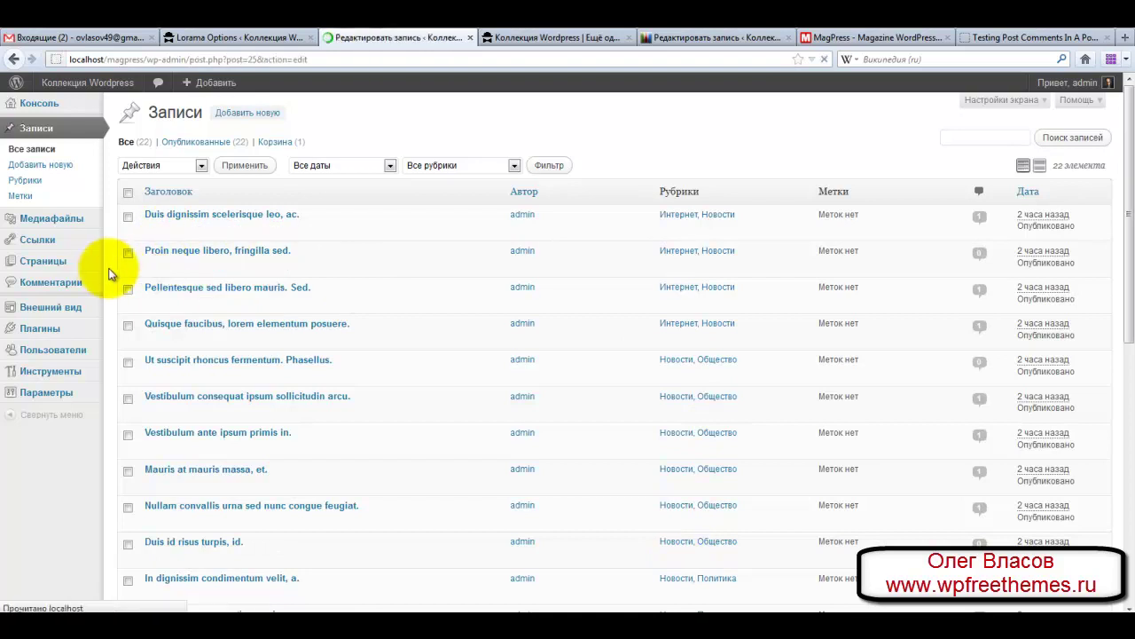
pyautogui.scroll(-2, 110, 266)
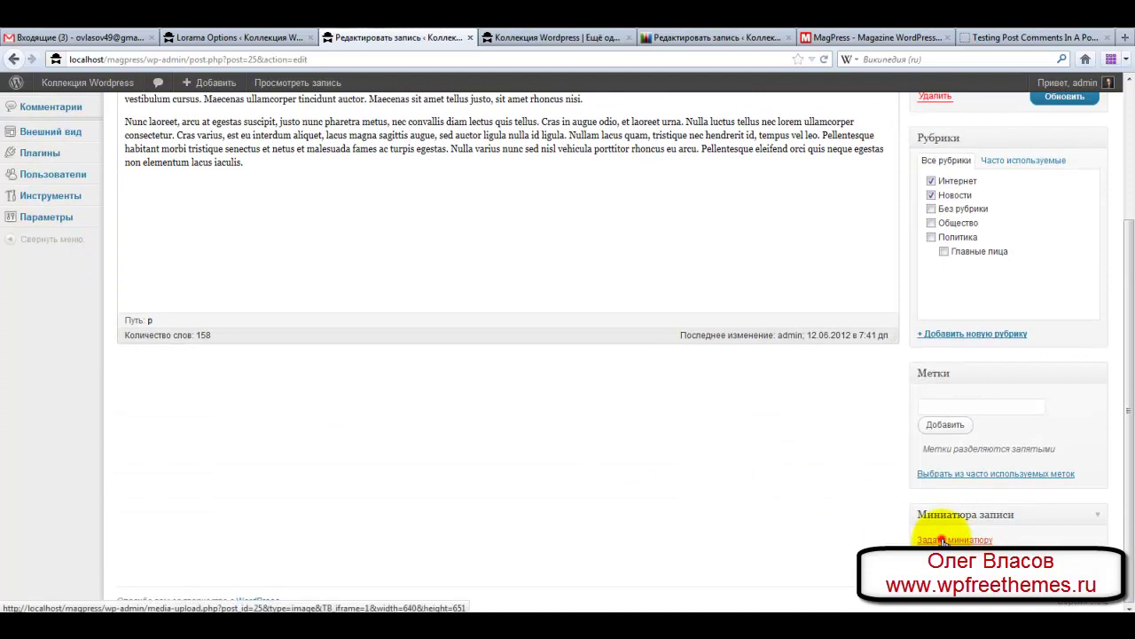
# Upload image 1 from the 635x357 folder inside ОБРАЗЫ in the pictures library and use it as the post's thumbnail
pyautogui.click(943, 539)
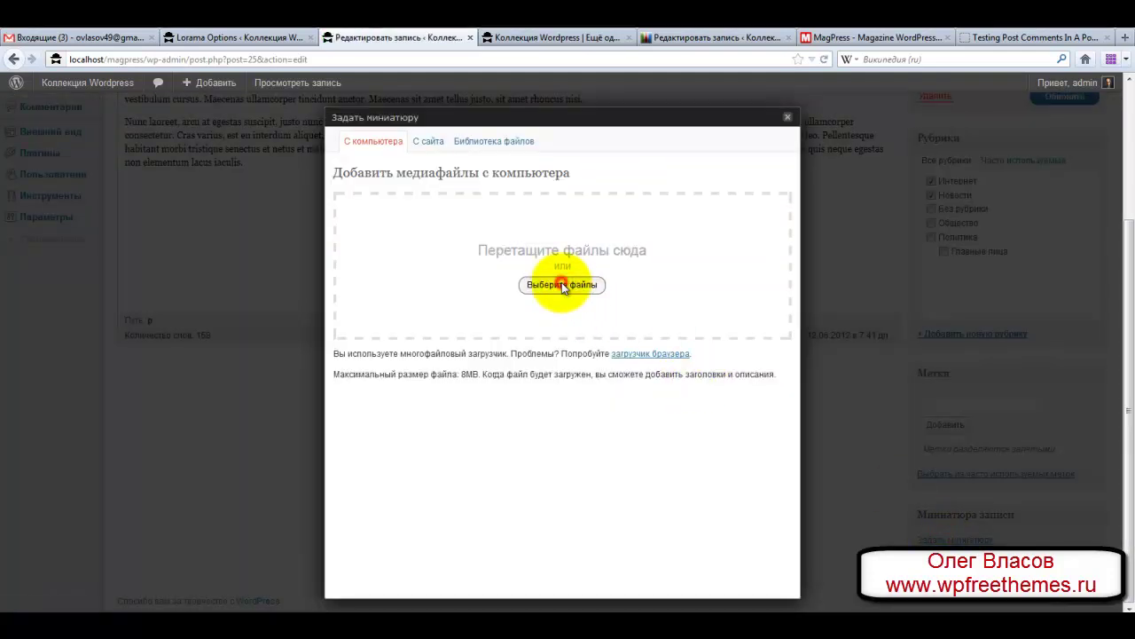
pyautogui.click(562, 284)
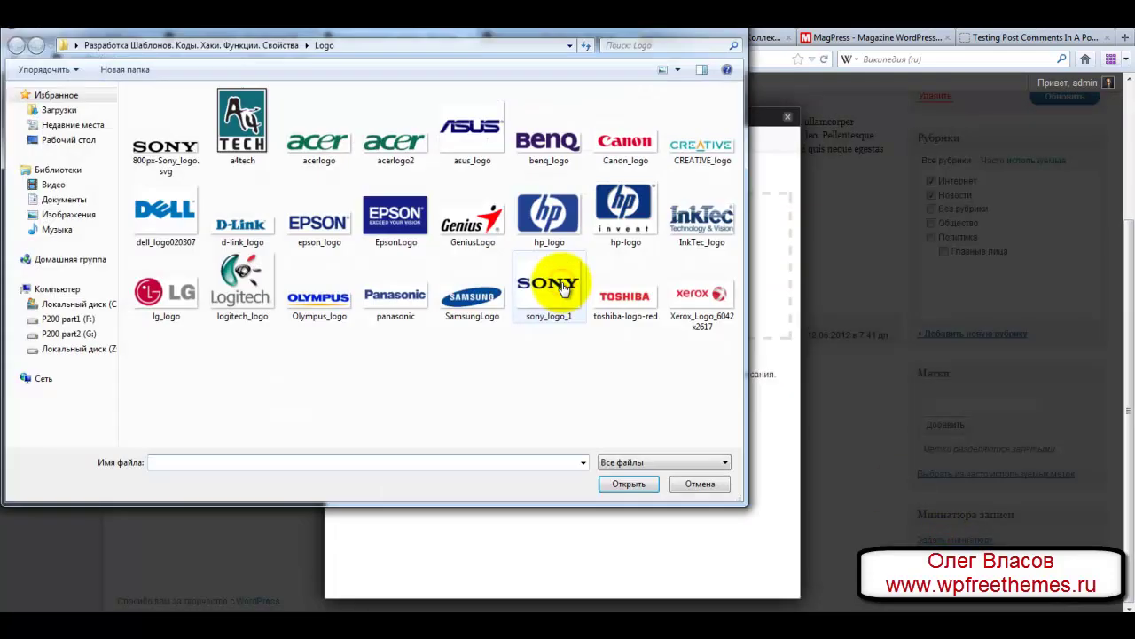
pyautogui.click(95, 219)
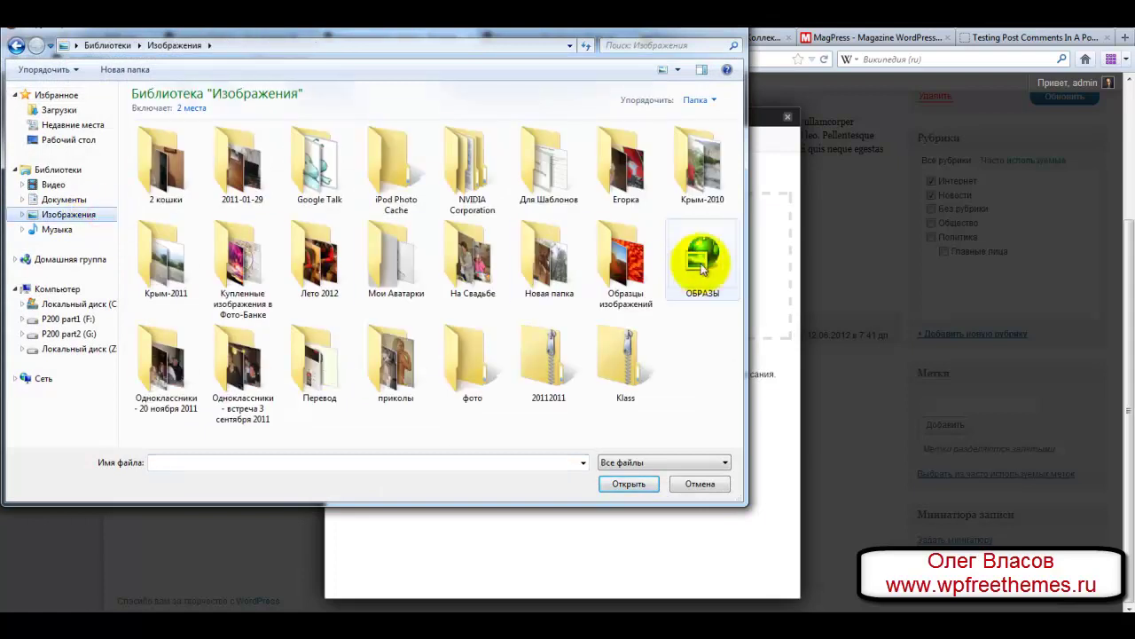
pyautogui.doubleClick(706, 257)
pyautogui.moveTo(740, 182); pyautogui.dragTo(742, 215)
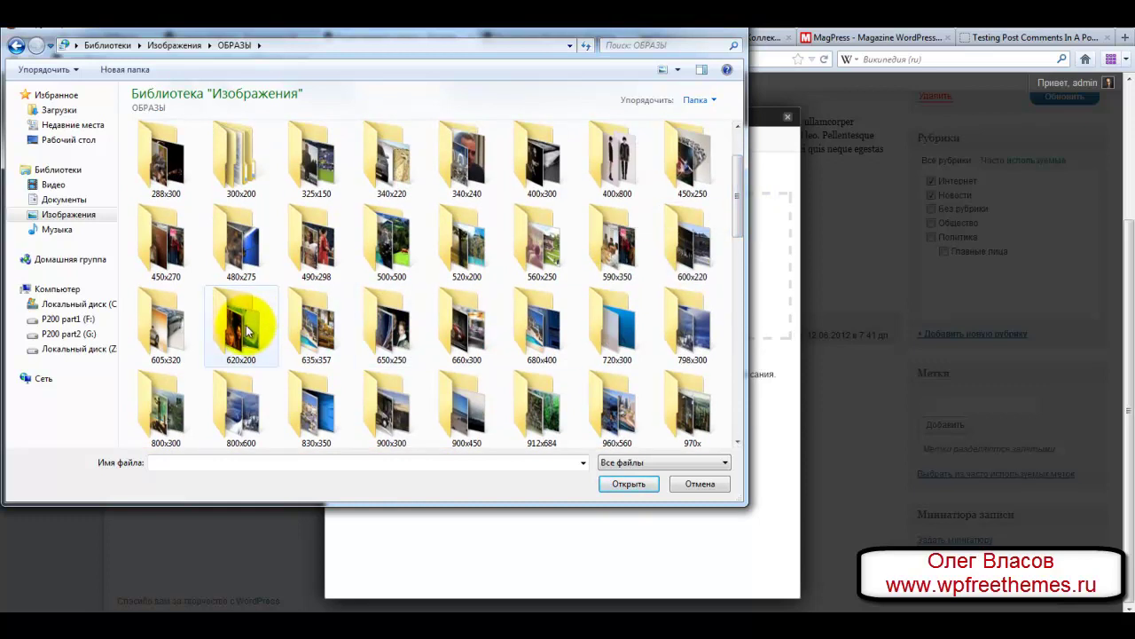
pyautogui.click(317, 333)
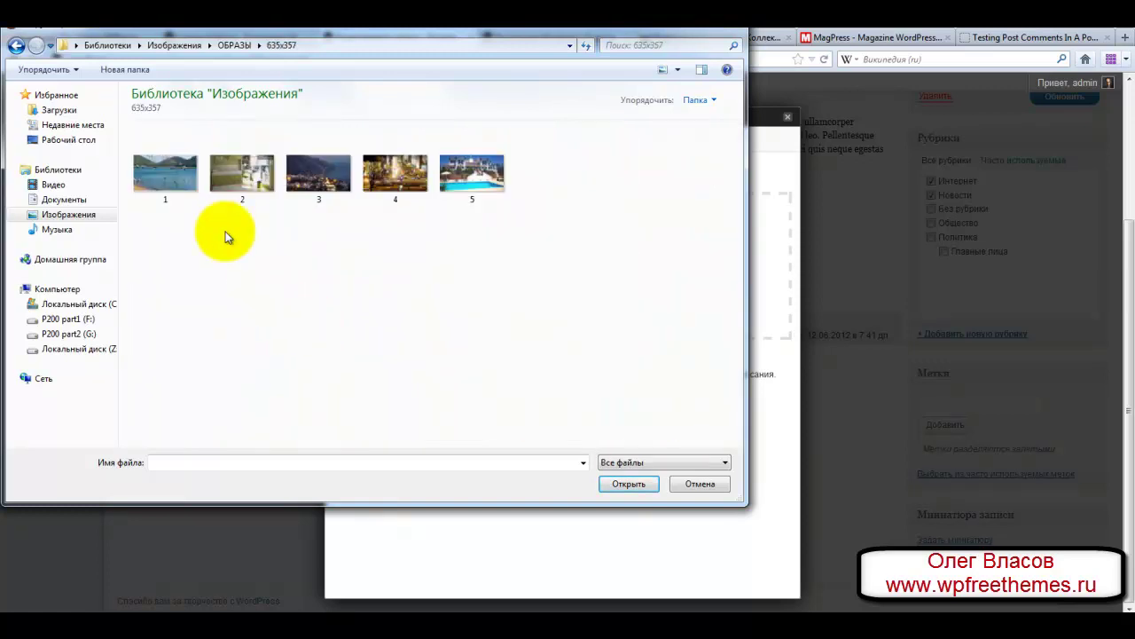
pyautogui.click(181, 176)
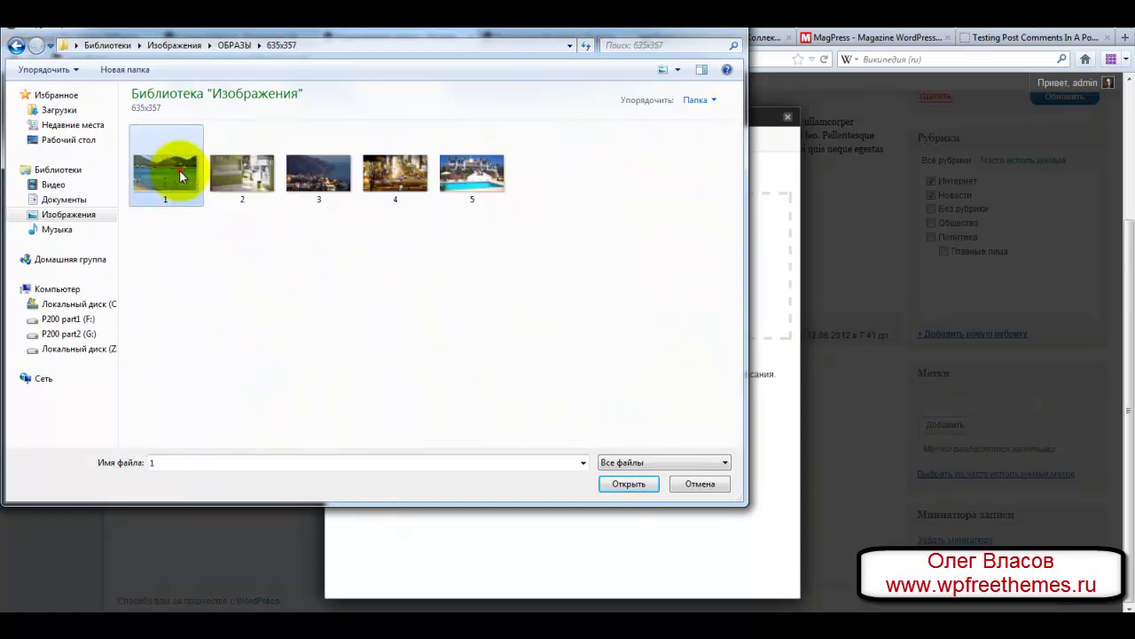
pyautogui.click(621, 486)
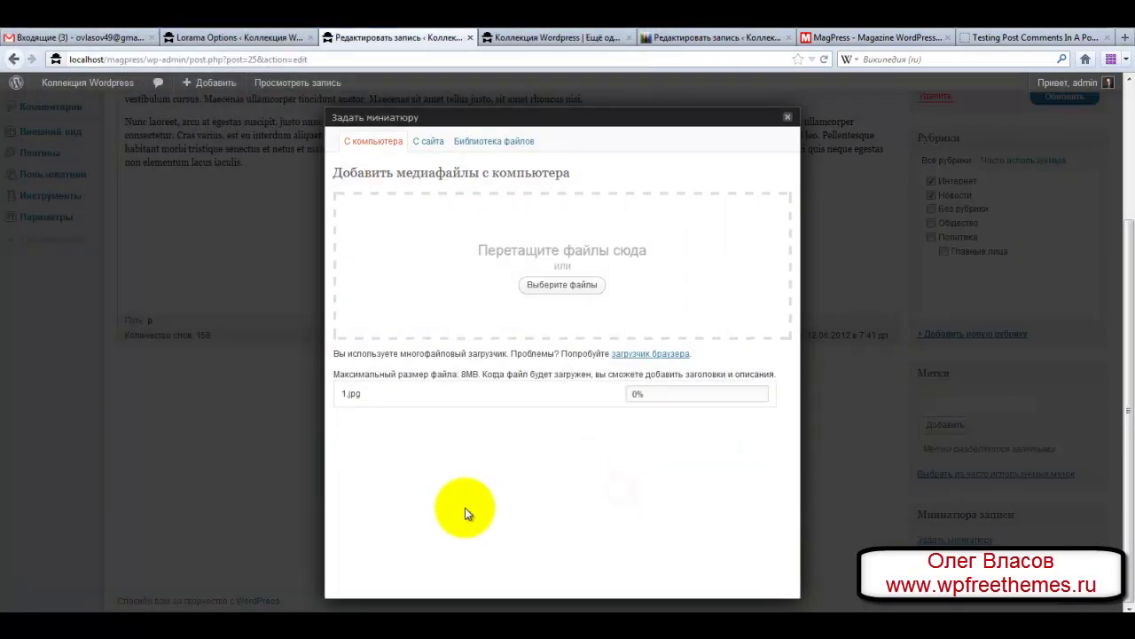
pyautogui.scroll(-5, 449, 518)
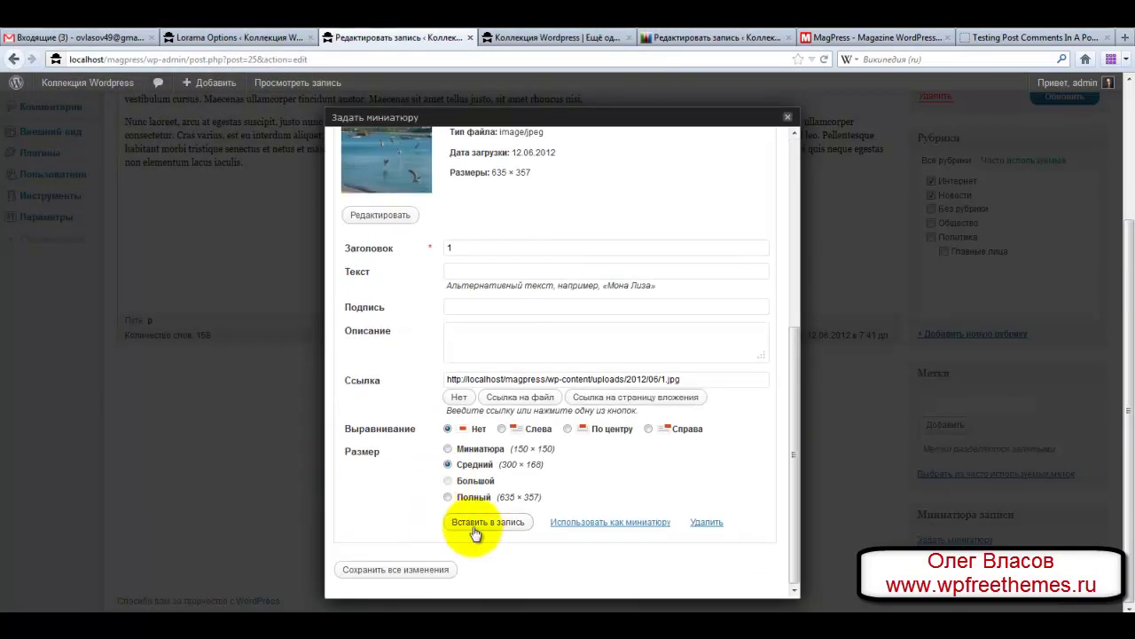
pyautogui.click(577, 525)
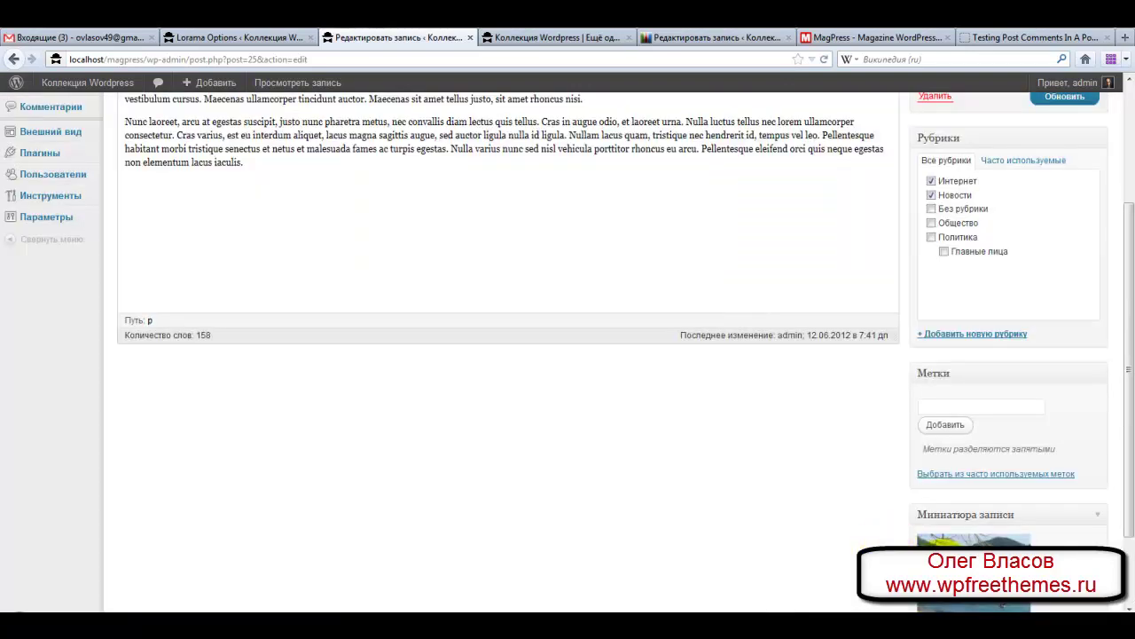
# Set the size of 1.jpg in the post's thumbnail gallery to Полный and delete the image
pyautogui.click(974, 572)
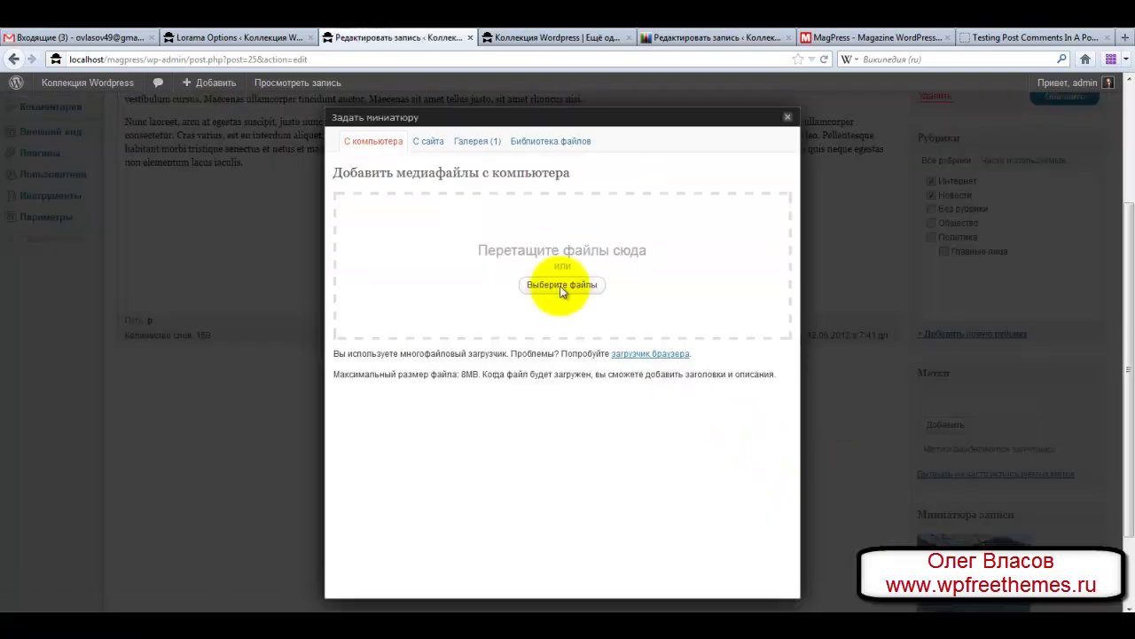
pyautogui.click(473, 144)
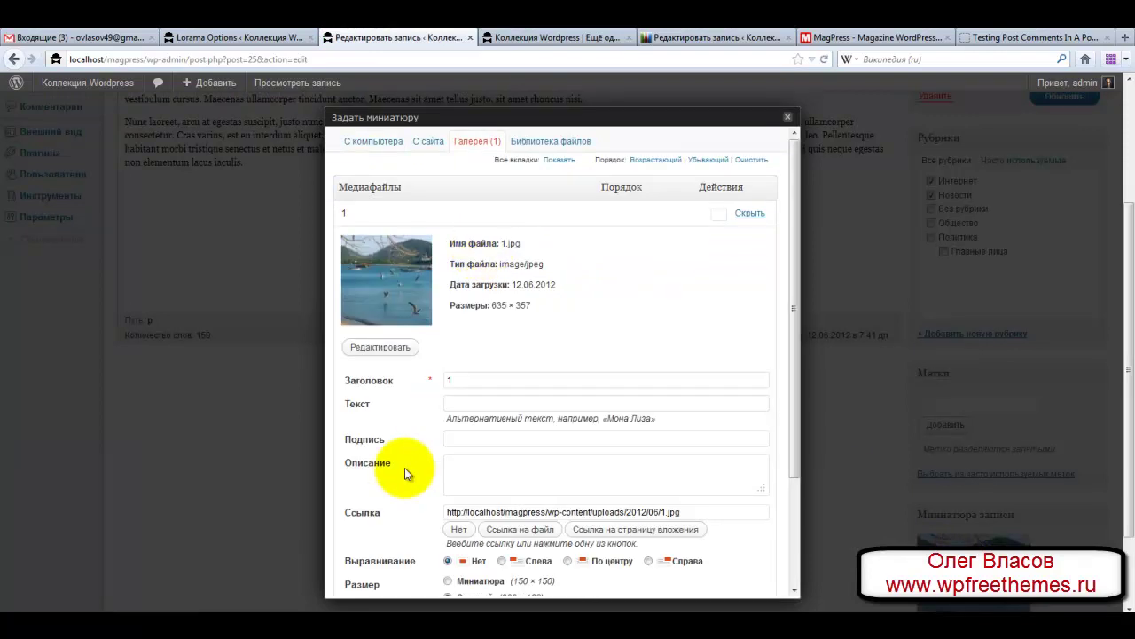
pyautogui.scroll(-3, 404, 468)
pyautogui.click(447, 497)
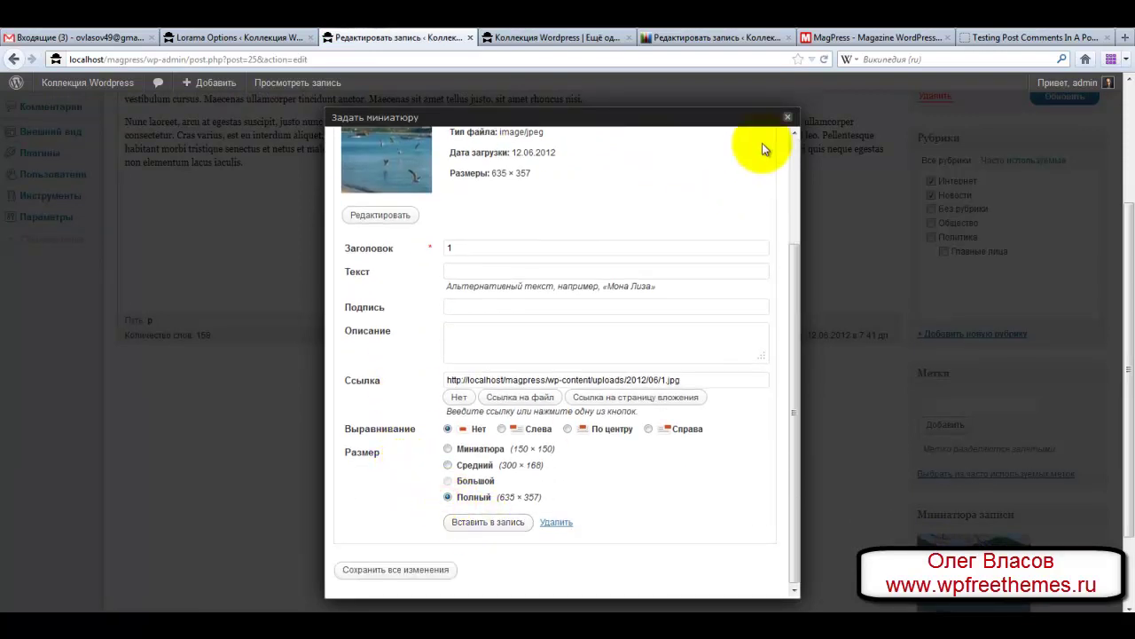
pyautogui.click(557, 522)
pyautogui.click(603, 541)
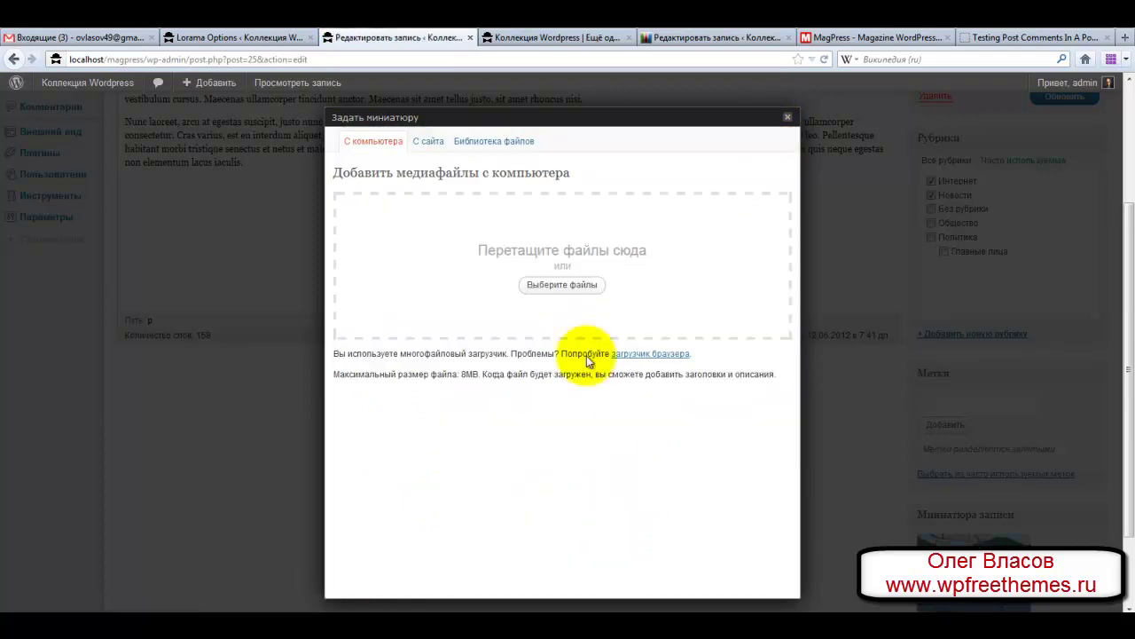
# Upload image 1 from the 635x357 folder to the post again
pyautogui.click(556, 285)
pyautogui.click(167, 147)
pyautogui.click(627, 482)
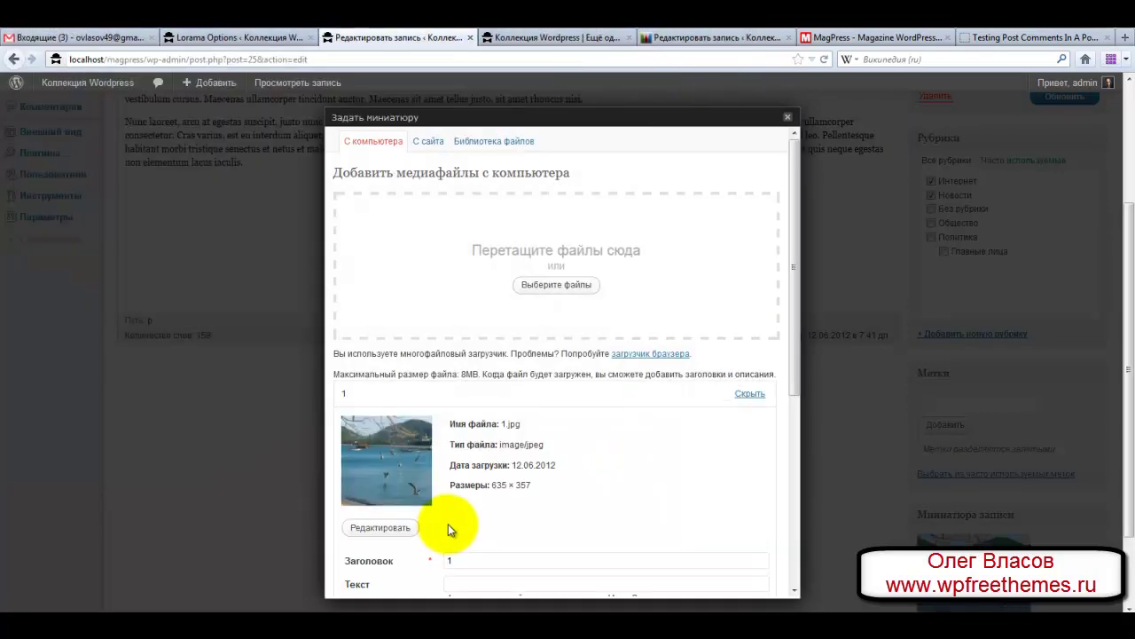
# Use the uploaded 1.jpg as the post's thumbnail and update the post
pyautogui.scroll(-3, 471, 444)
pyautogui.scroll(-2, 413, 503)
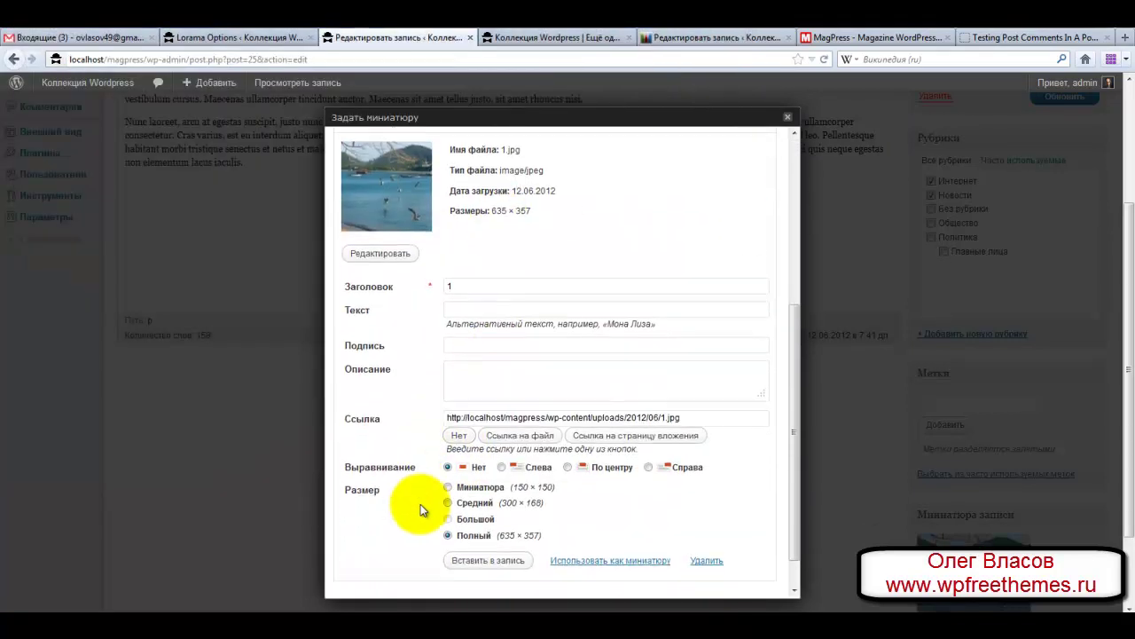
pyautogui.click(591, 523)
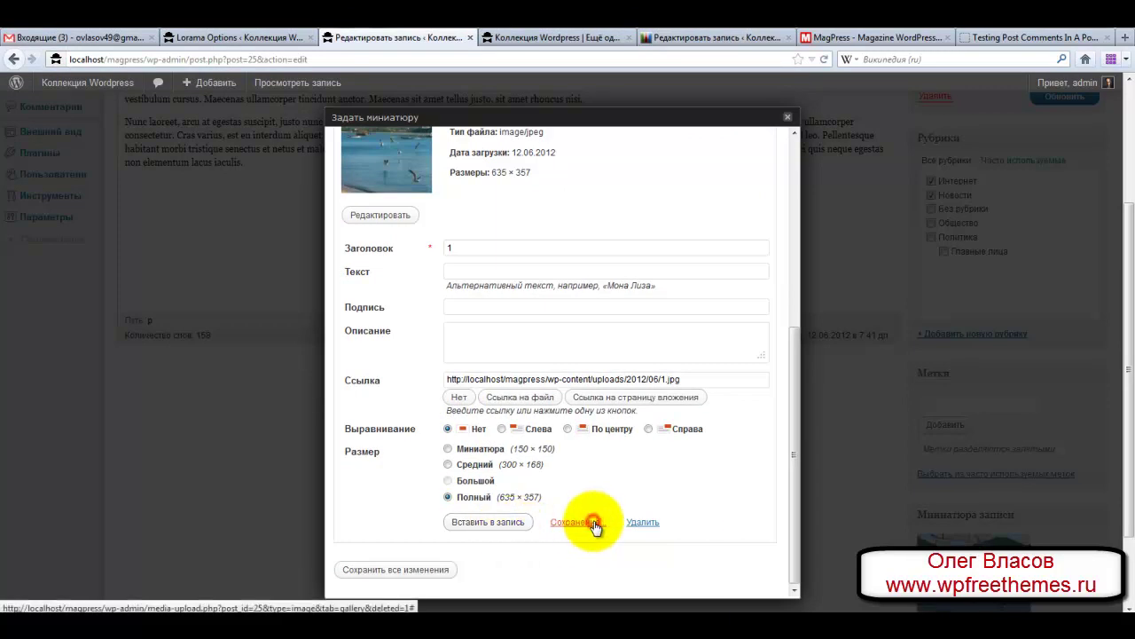
pyautogui.click(850, 557)
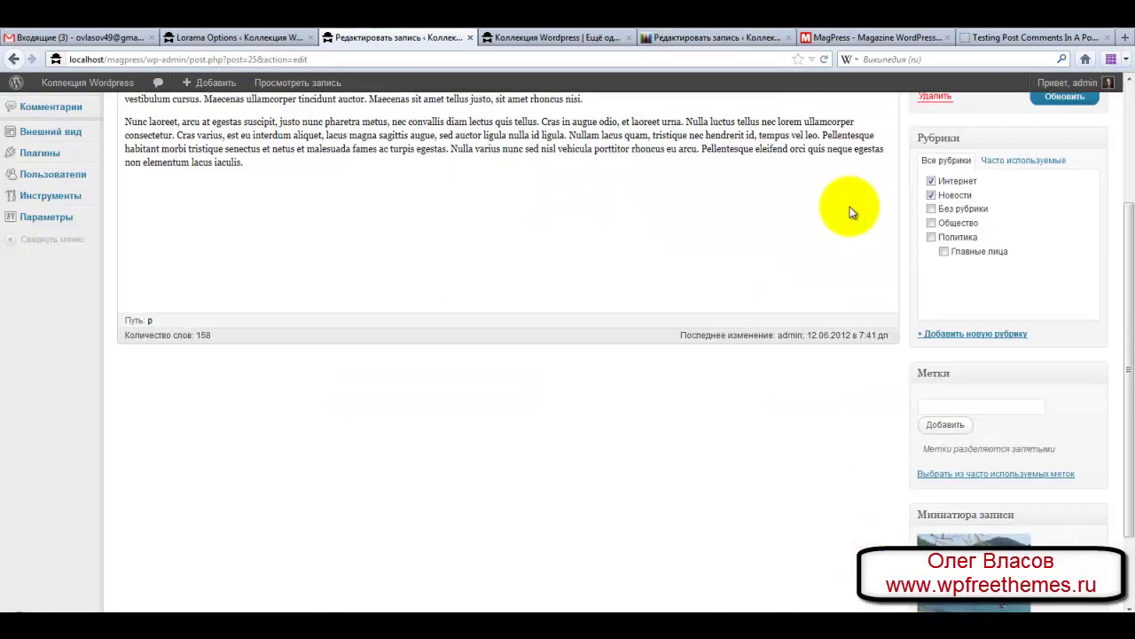
pyautogui.click(1078, 102)
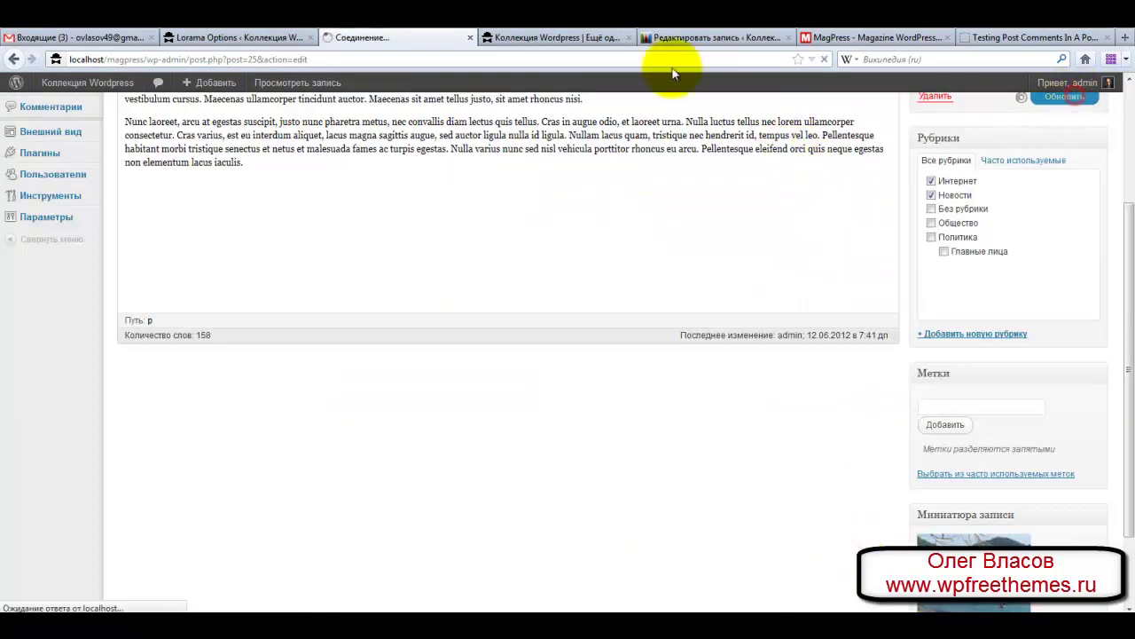
# Examine the featured slider and the post thumbnails on the site's home page
pyautogui.click(593, 39)
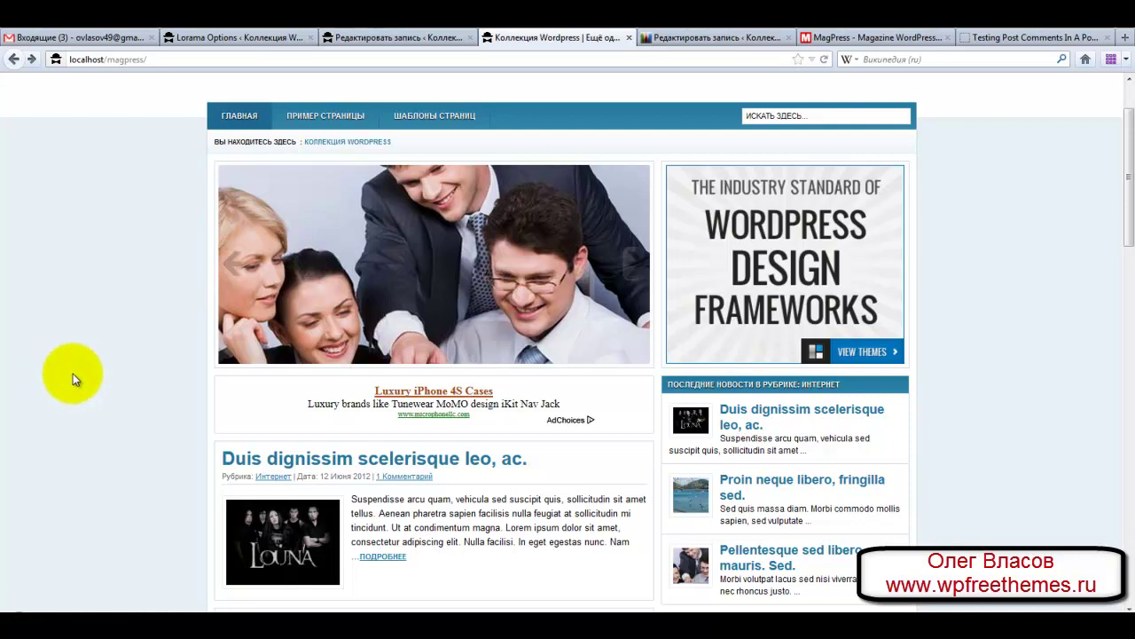
pyautogui.moveTo(438, 307)
pyautogui.scroll(-3, 94, 355)
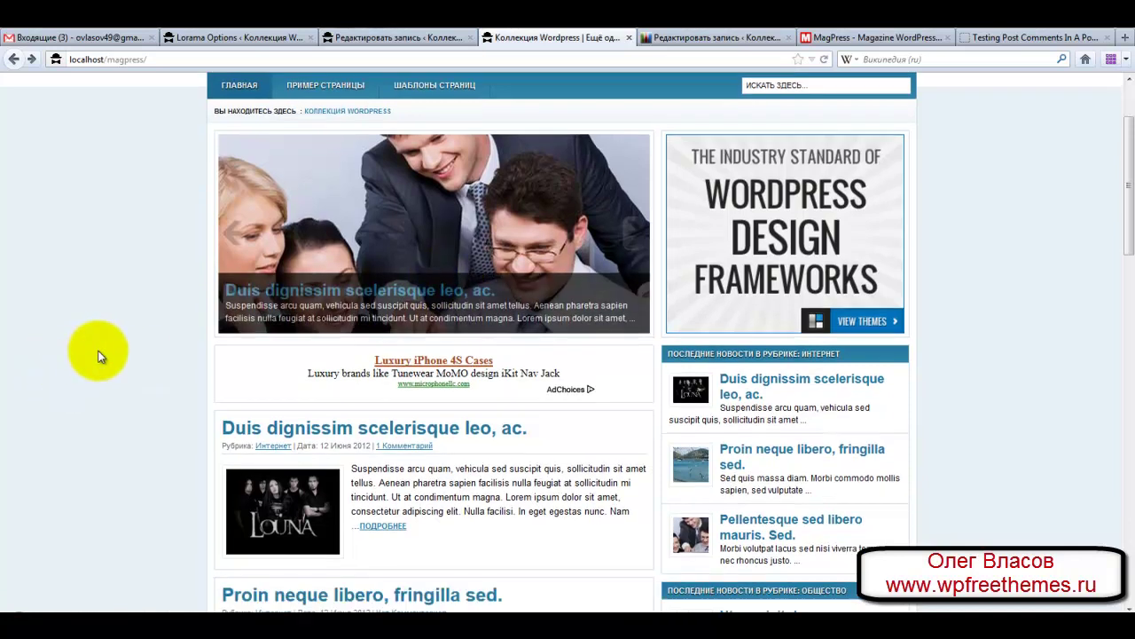
pyautogui.scroll(3, 100, 359)
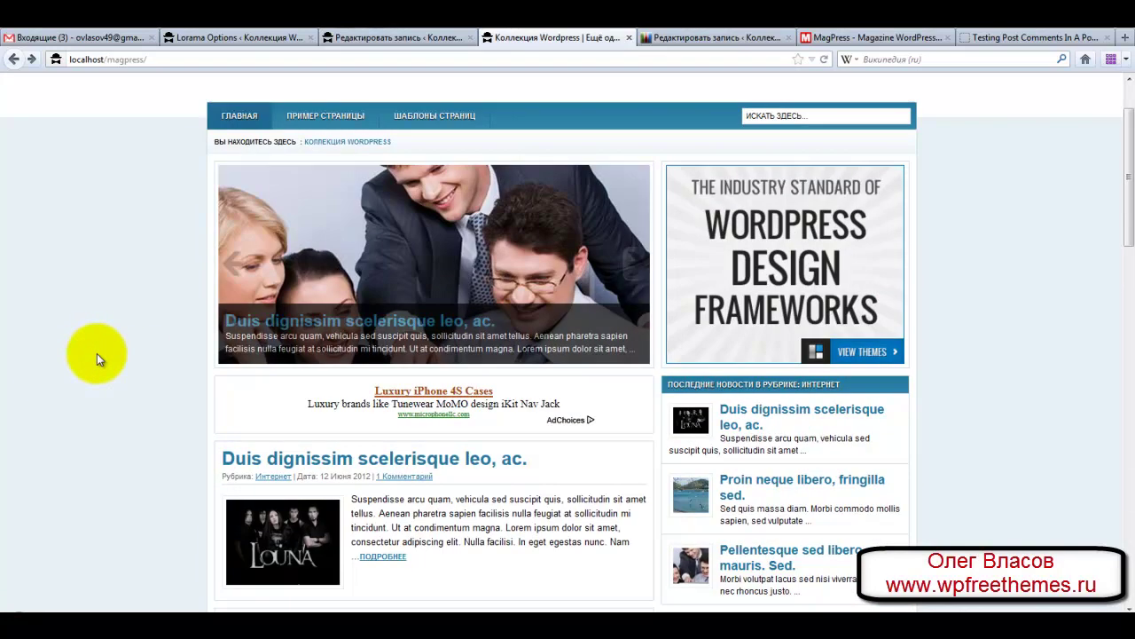
pyautogui.scroll(-2, 97, 353)
pyautogui.scroll(3, 96, 353)
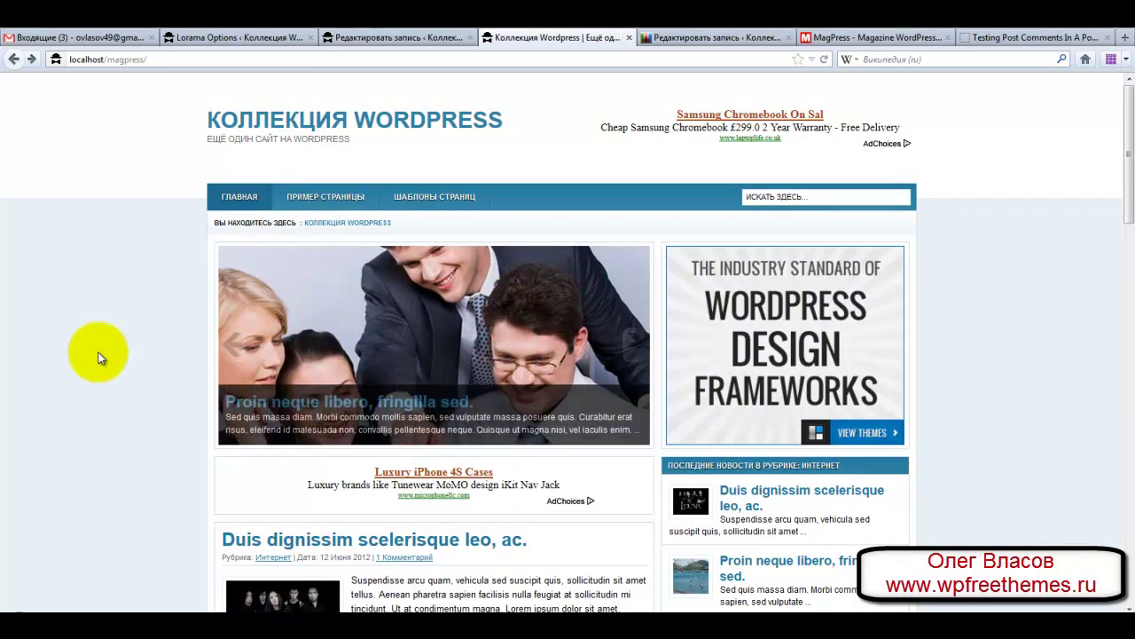
pyautogui.scroll(-2, 99, 358)
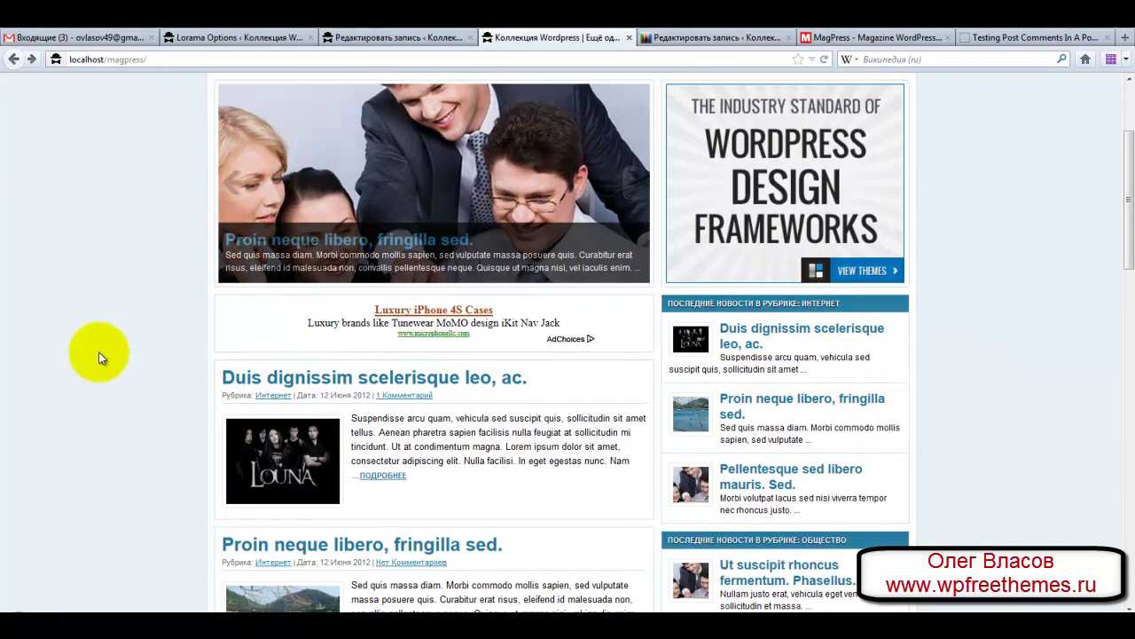
pyautogui.scroll(2, 98, 351)
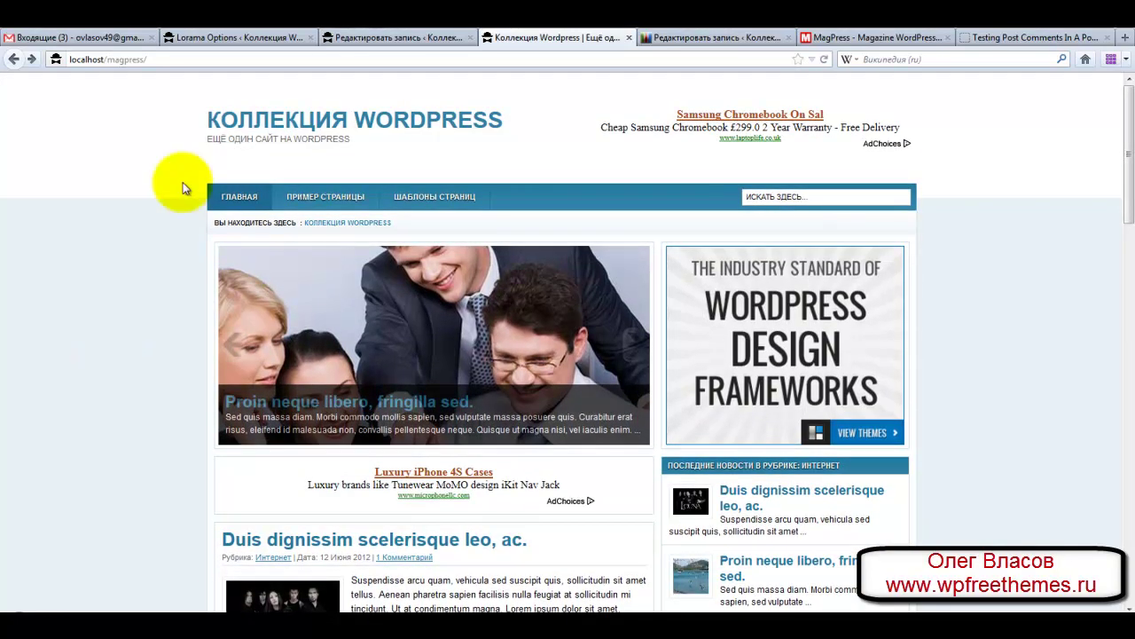
# Return to the post being edited, shorten its content editor and enable the Произвольные поля block in the screen options
pyautogui.click(390, 39)
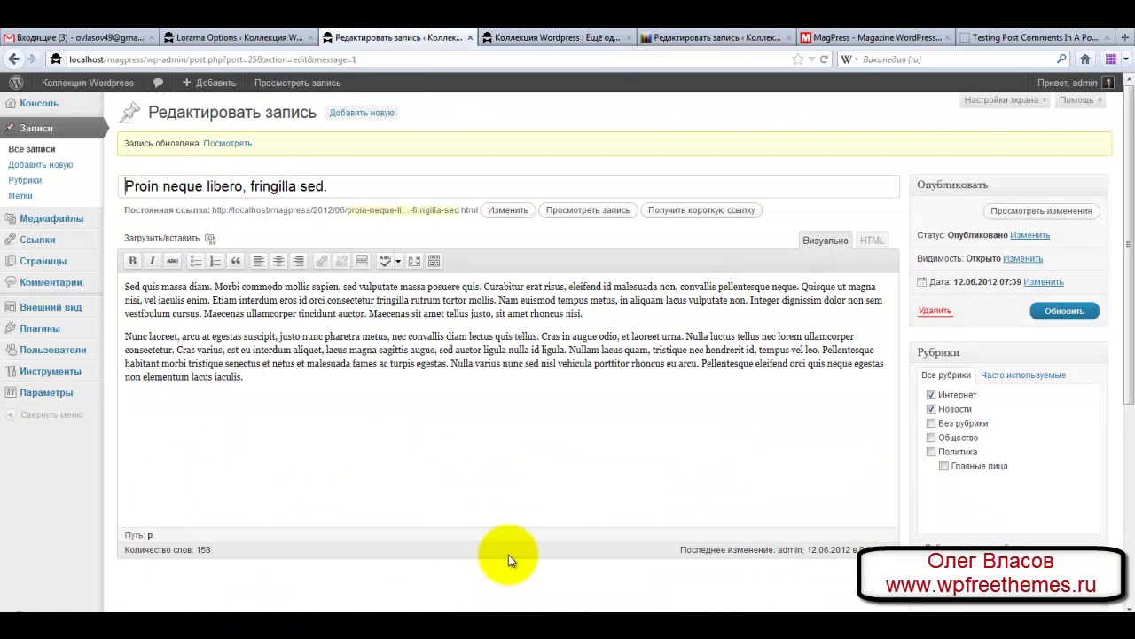
pyautogui.moveTo(893, 497); pyautogui.dragTo(891, 416)
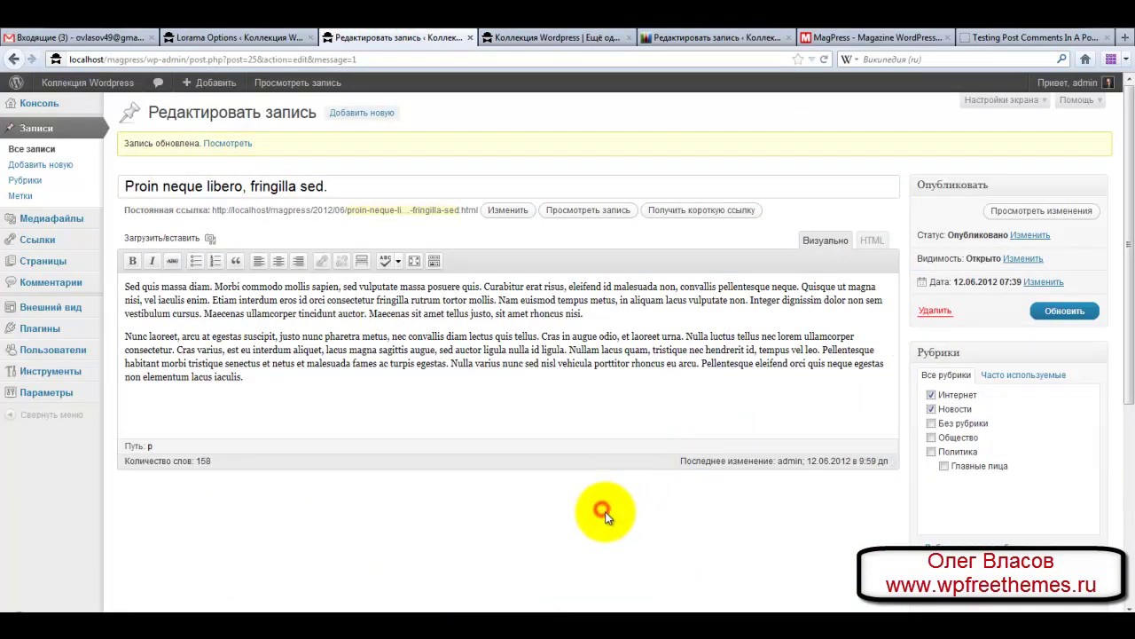
pyautogui.click(1030, 100)
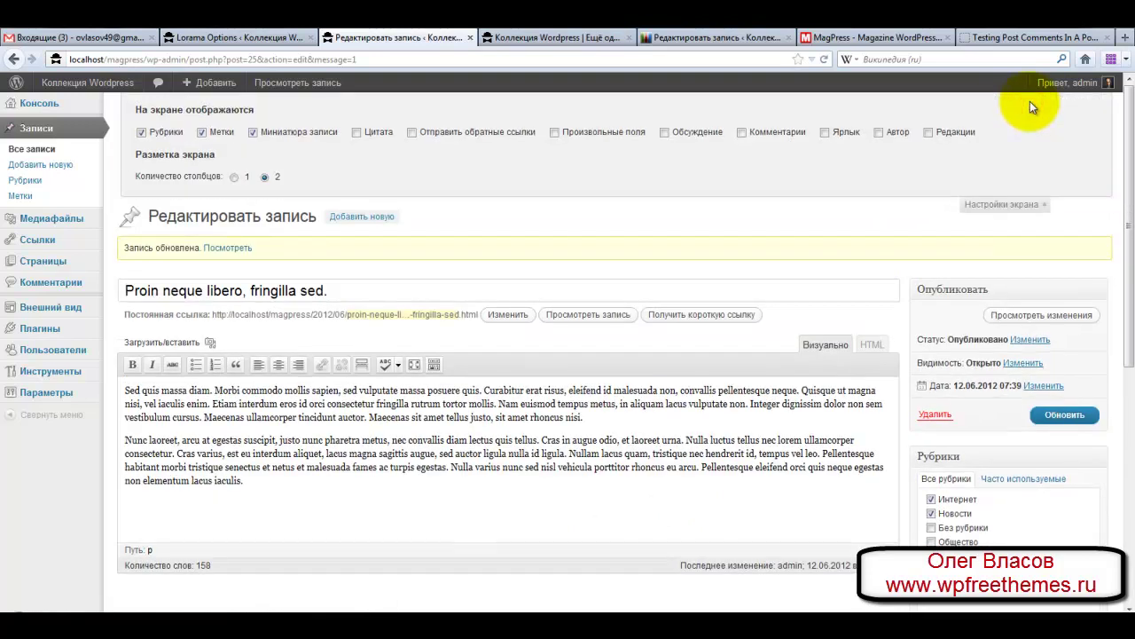
pyautogui.click(554, 132)
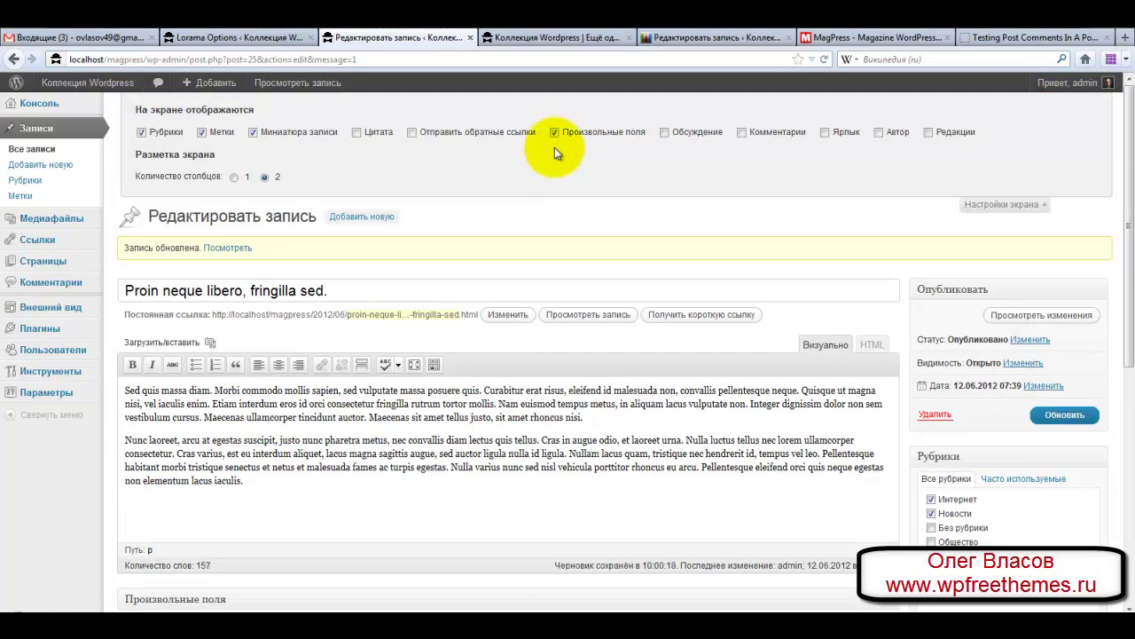
pyautogui.click(1001, 203)
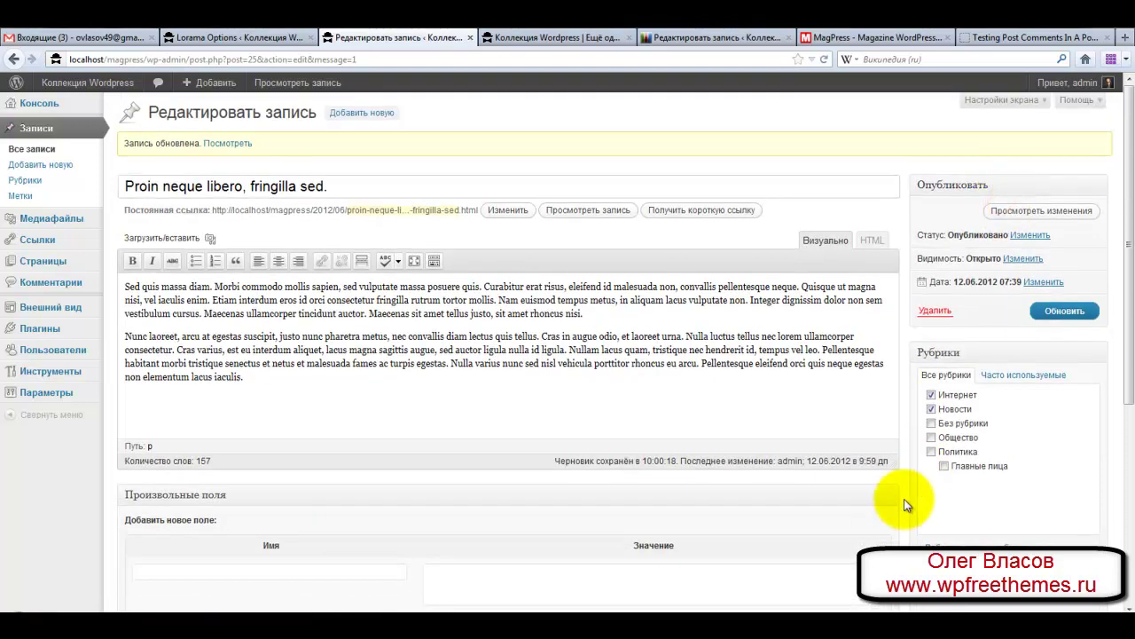
# Look over the post's custom fields and thumbnail, and return to the site's home page
pyautogui.scroll(-2, 894, 501)
pyautogui.scroll(-3, 588, 436)
pyautogui.scroll(2, 541, 436)
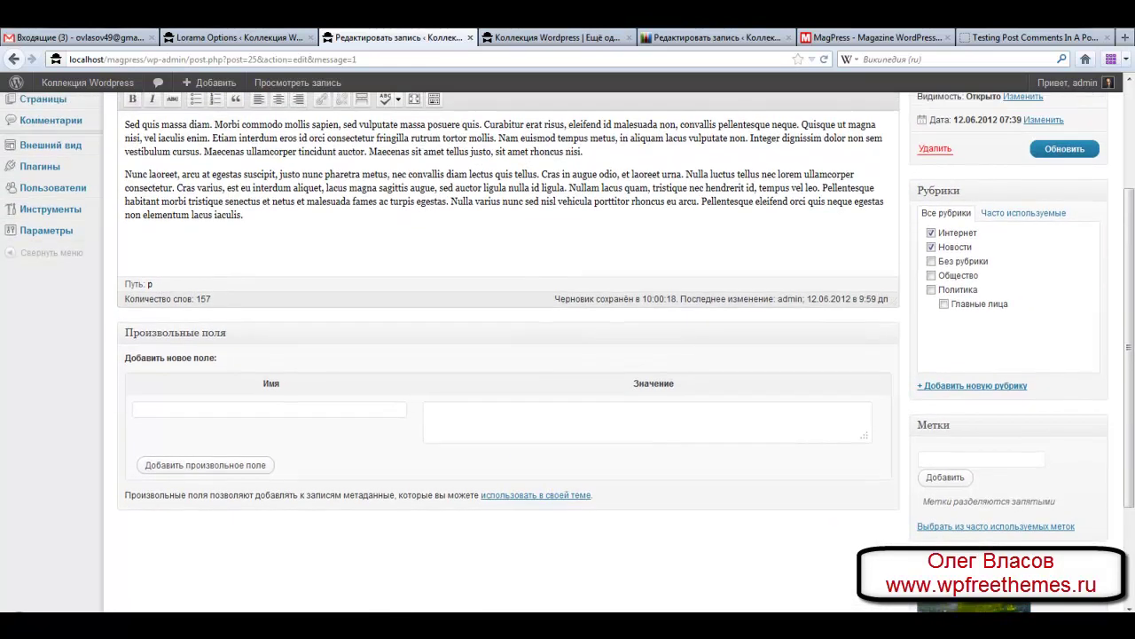
pyautogui.scroll(-3, 837, 571)
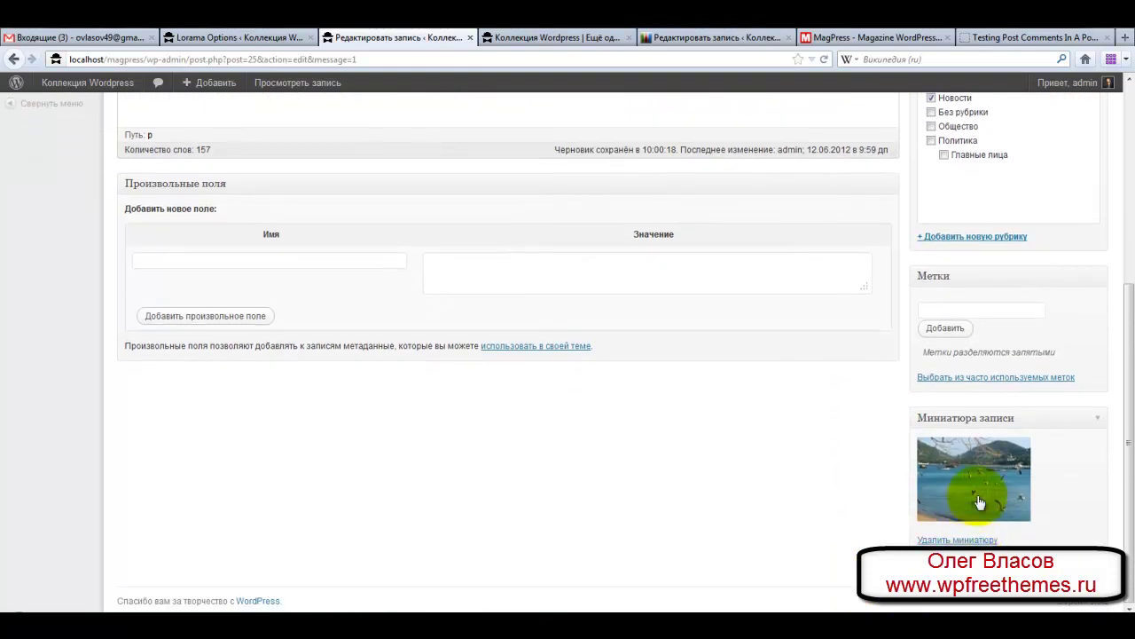
pyautogui.click(572, 37)
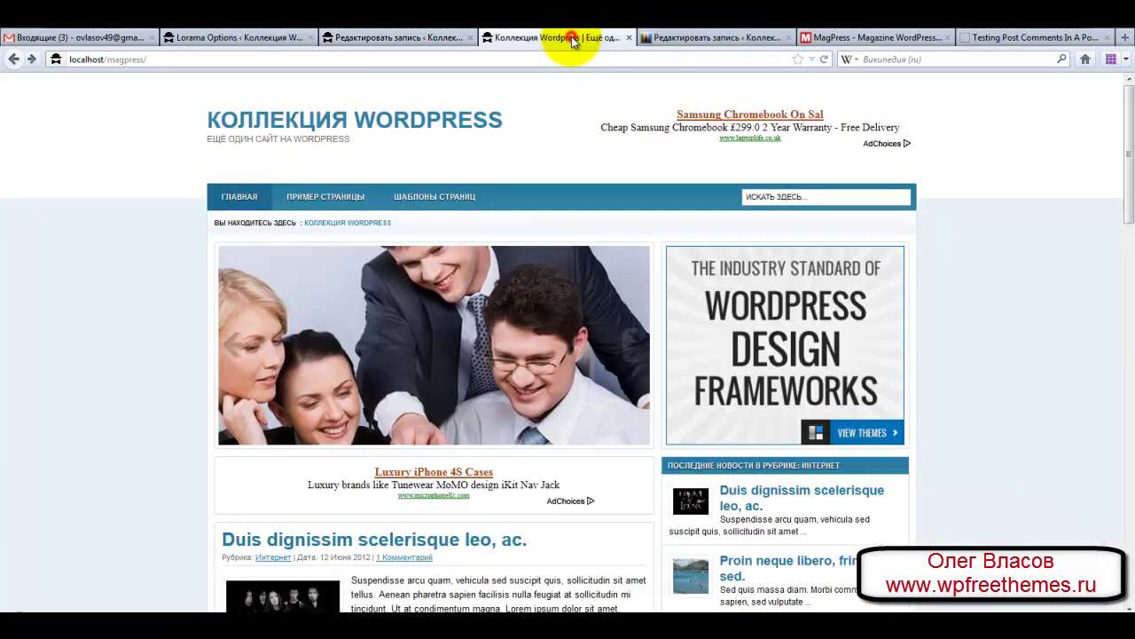
# Return to the post being edited and copy the file link of its 1.jpg image from the thumbnail gallery
pyautogui.scroll(-5, 476, 529)
pyautogui.scroll(1, 190, 487)
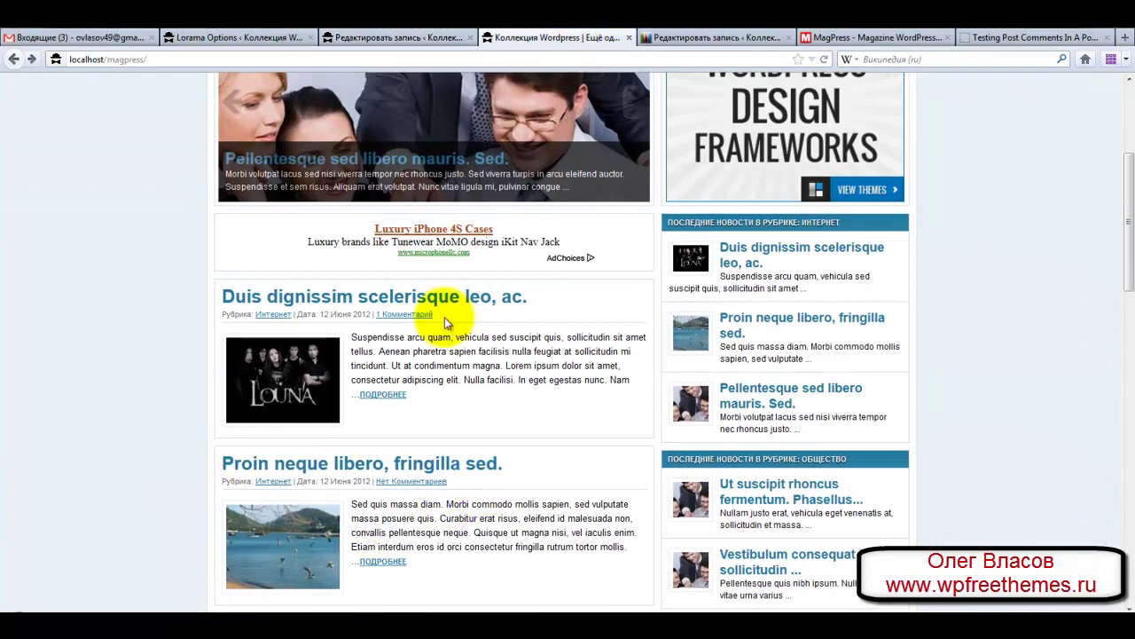
pyautogui.click(444, 37)
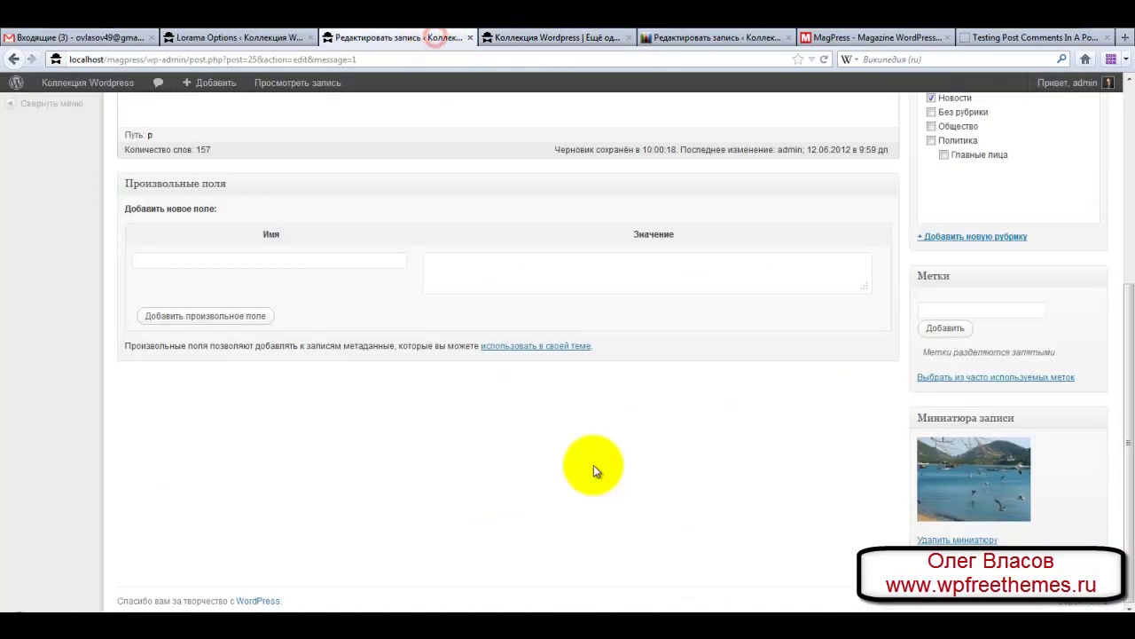
pyautogui.click(973, 489)
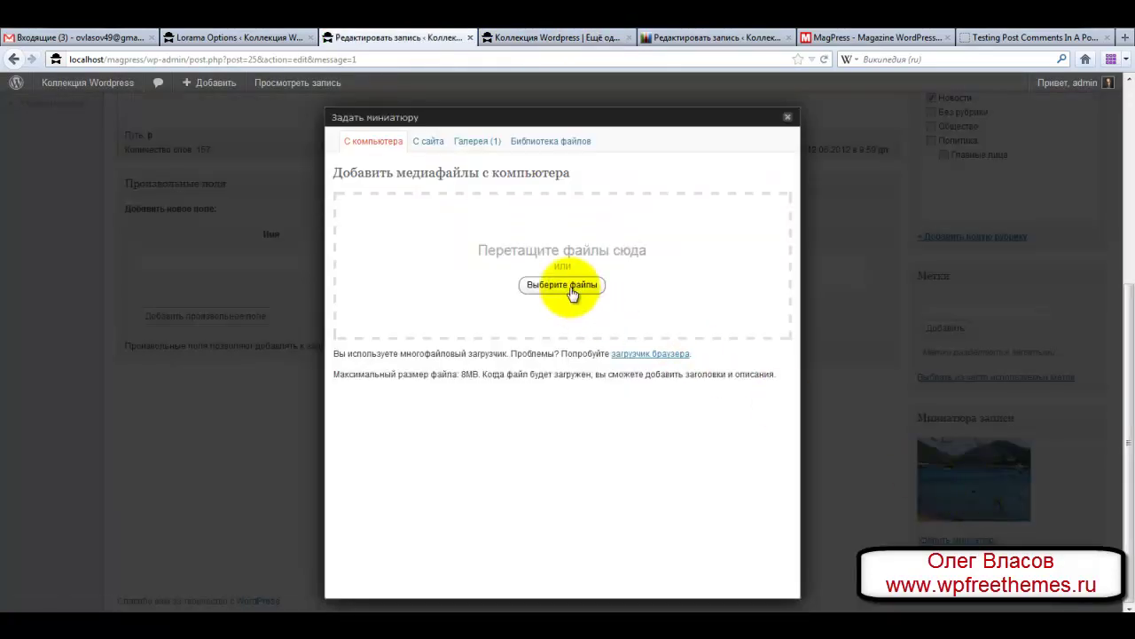
pyautogui.click(475, 140)
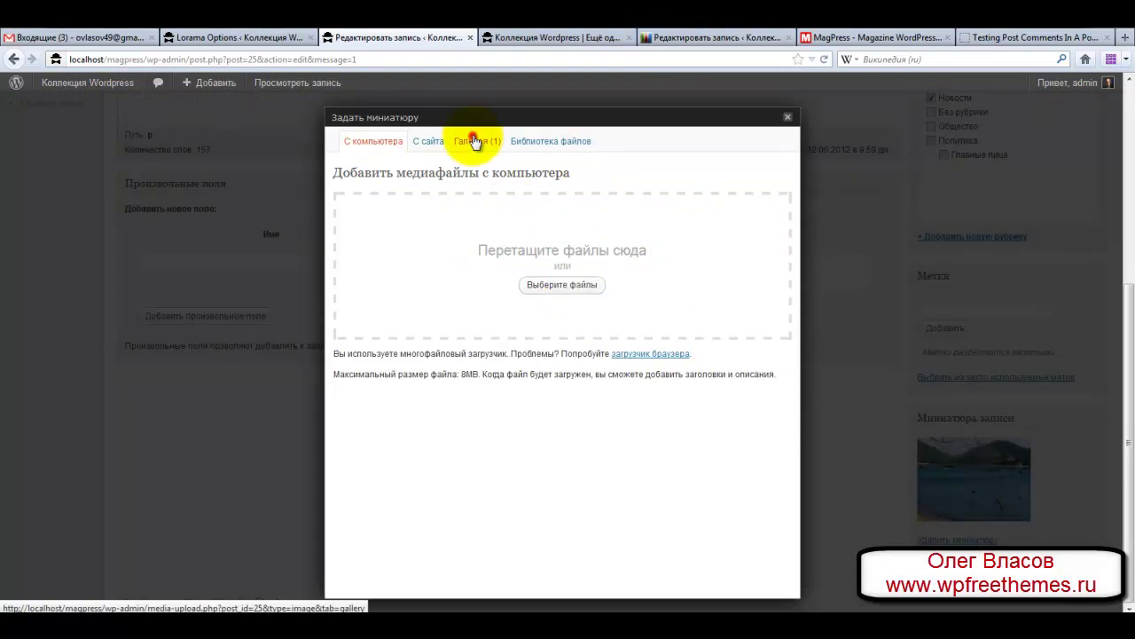
pyautogui.scroll(-3, 542, 472)
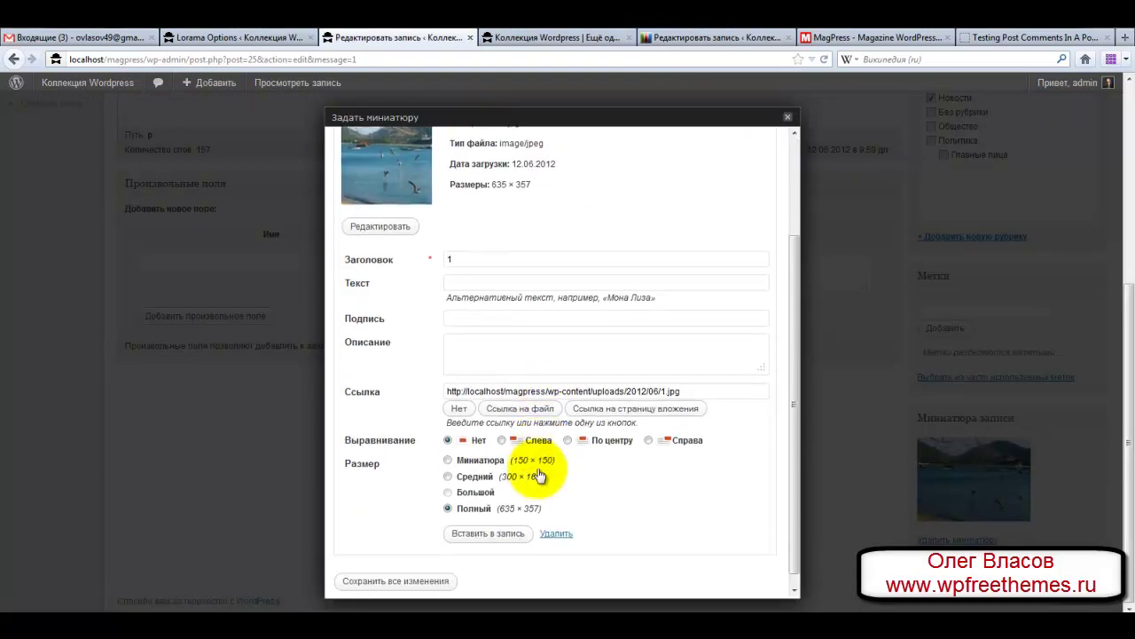
pyautogui.moveTo(690, 380); pyautogui.dragTo(446, 379)
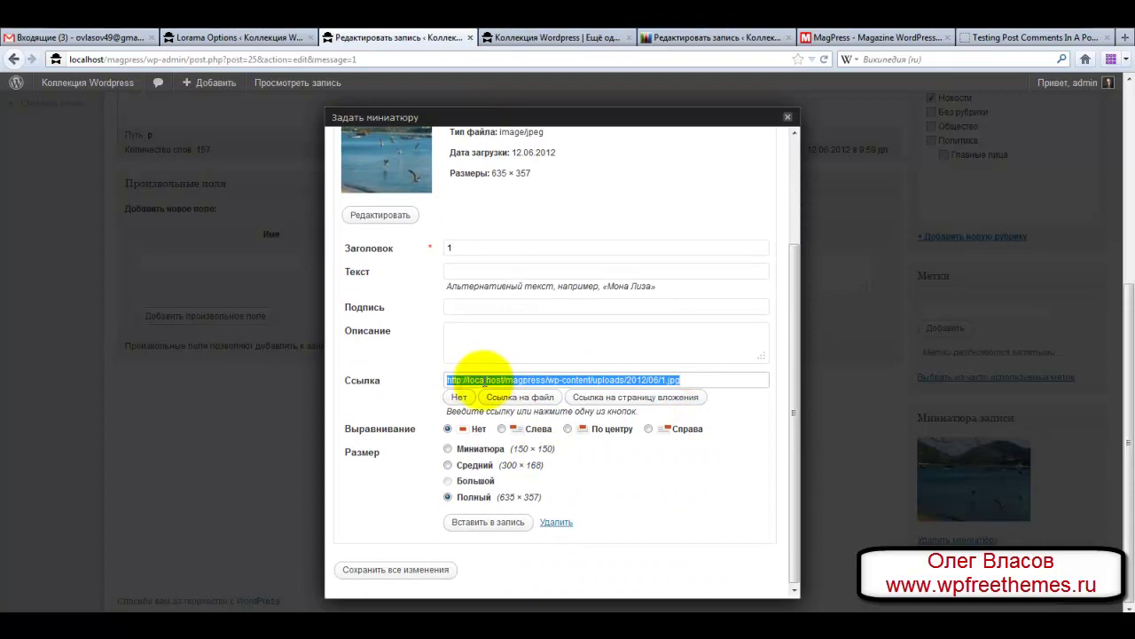
pyautogui.rightClick(470, 379)
pyautogui.click(519, 427)
pyautogui.click(890, 507)
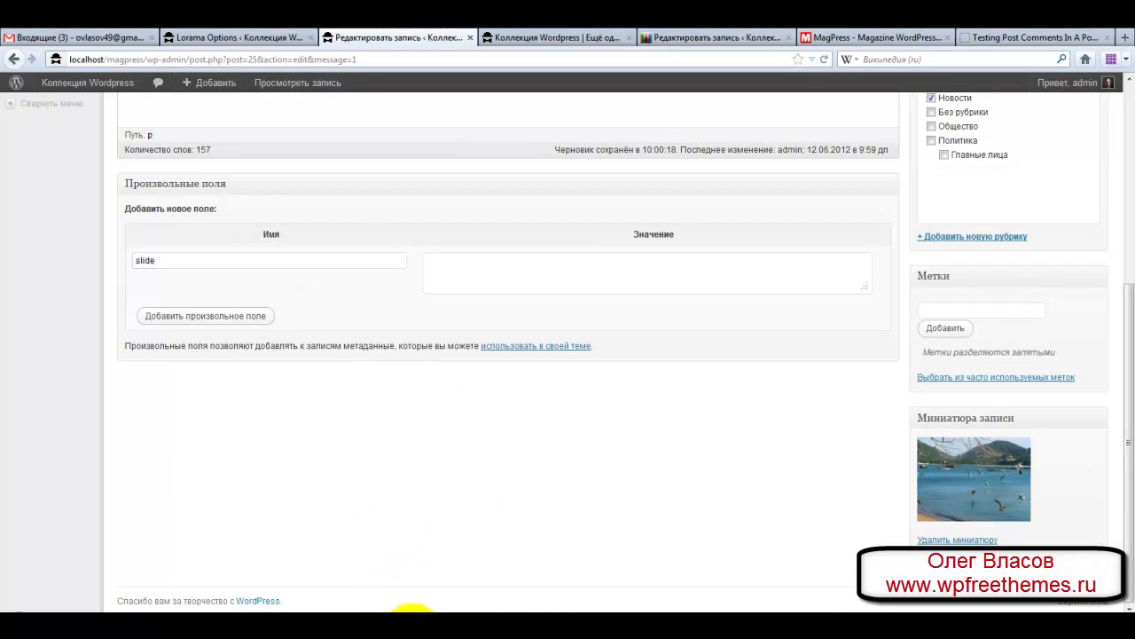
pyautogui.click(411, 612)
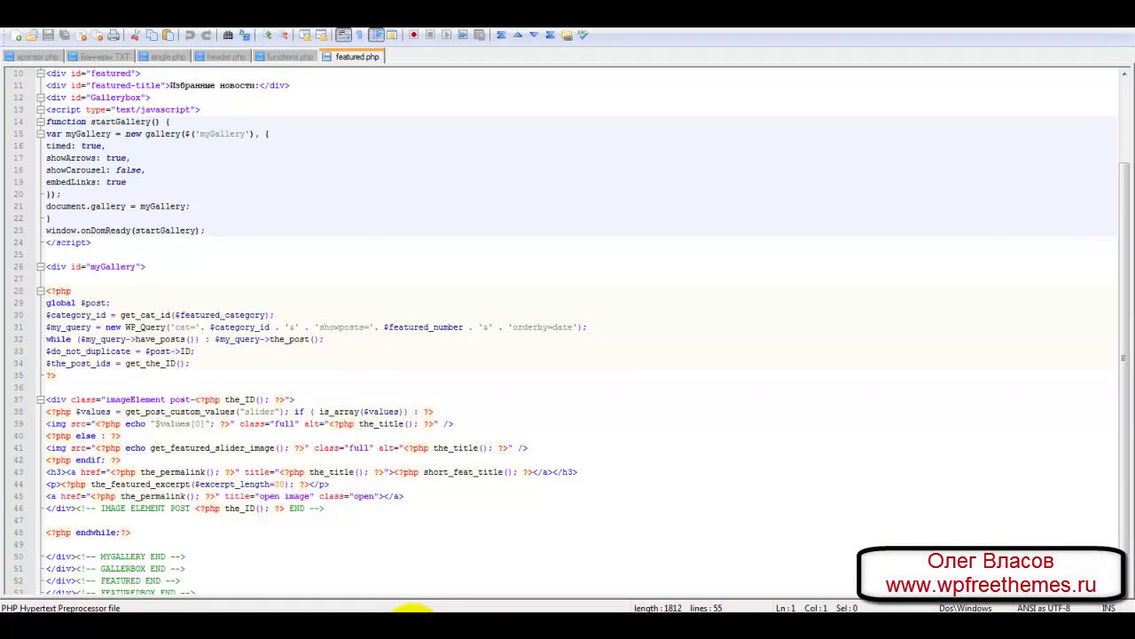
pyautogui.click(411, 612)
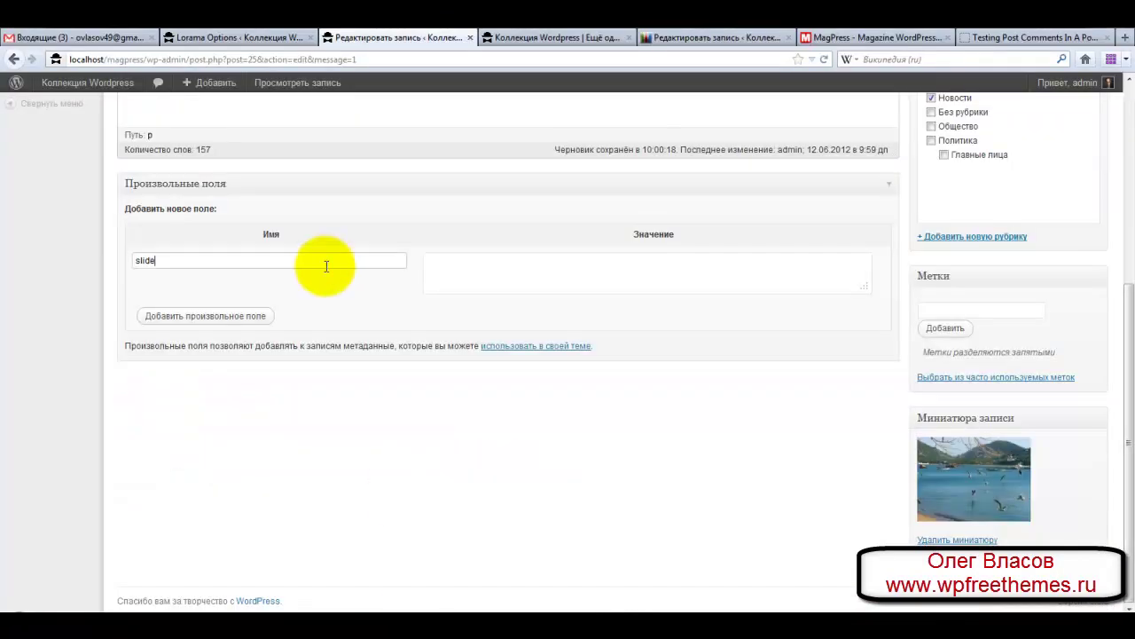
pyautogui.press('Tab')
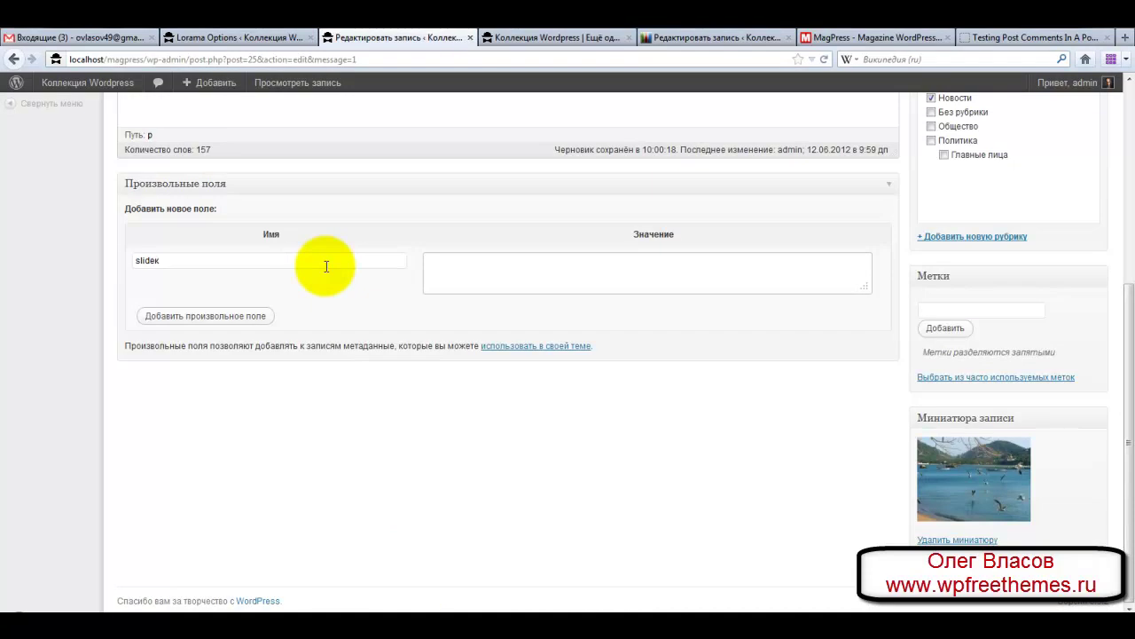
pyautogui.click(307, 259)
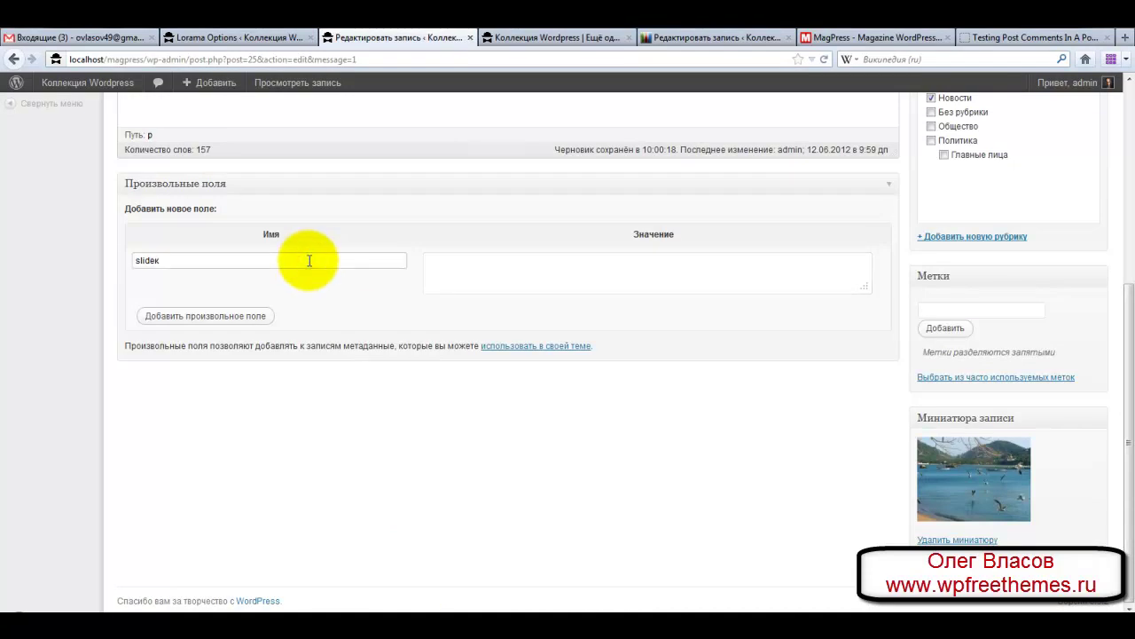
pyautogui.click(463, 256)
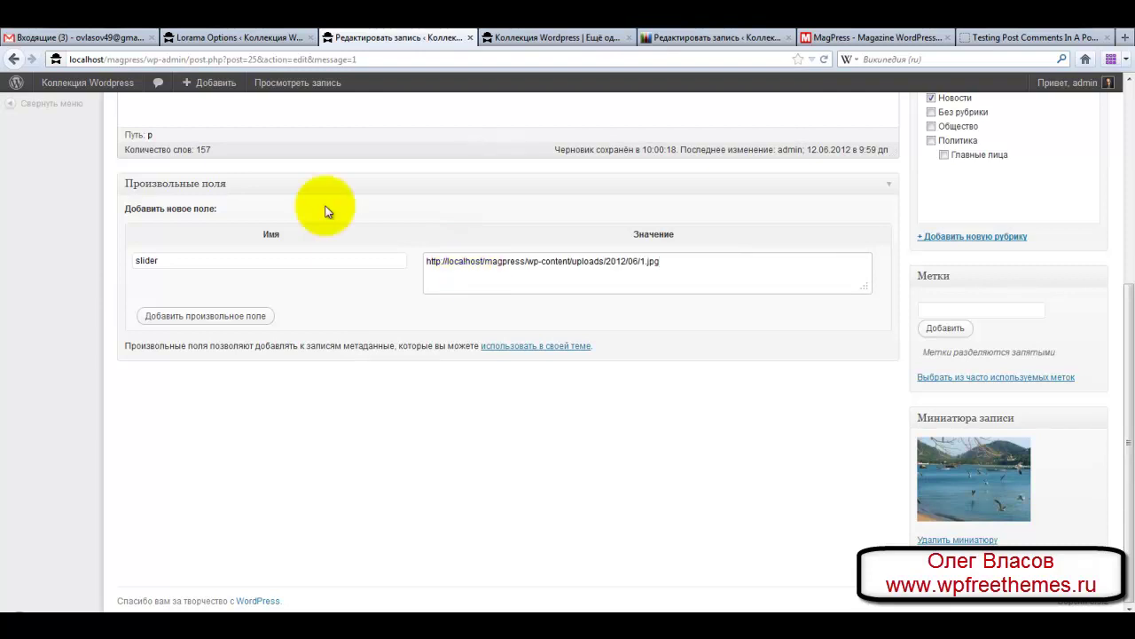
pyautogui.click(213, 318)
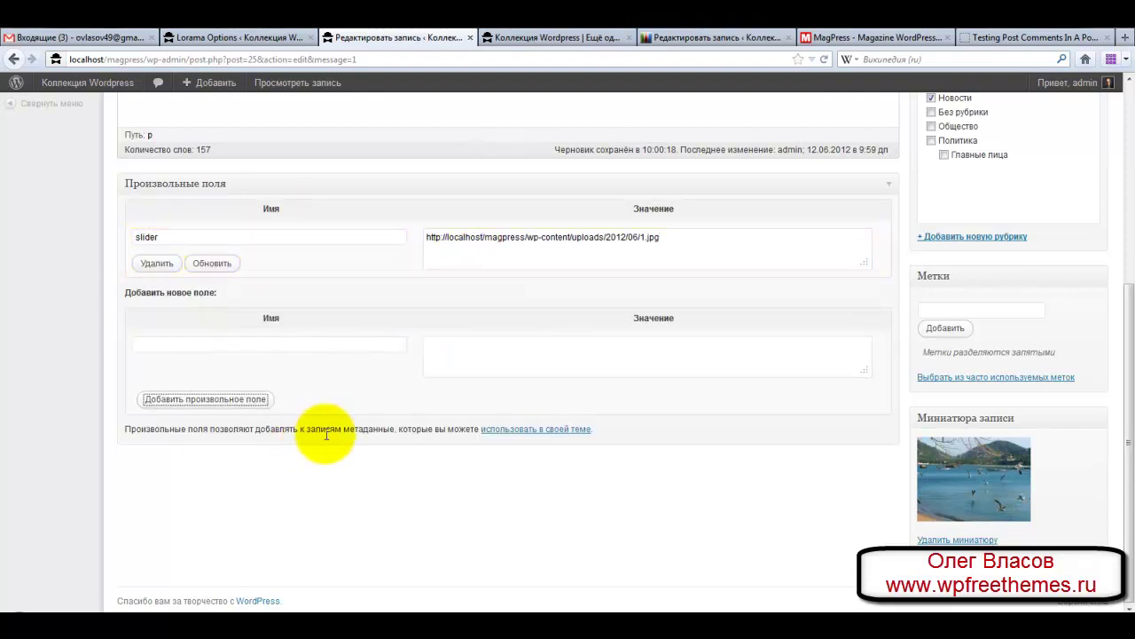
# Reload the site's home page and examine the Proin neque libero slide in the featured slider
pyautogui.click(531, 39)
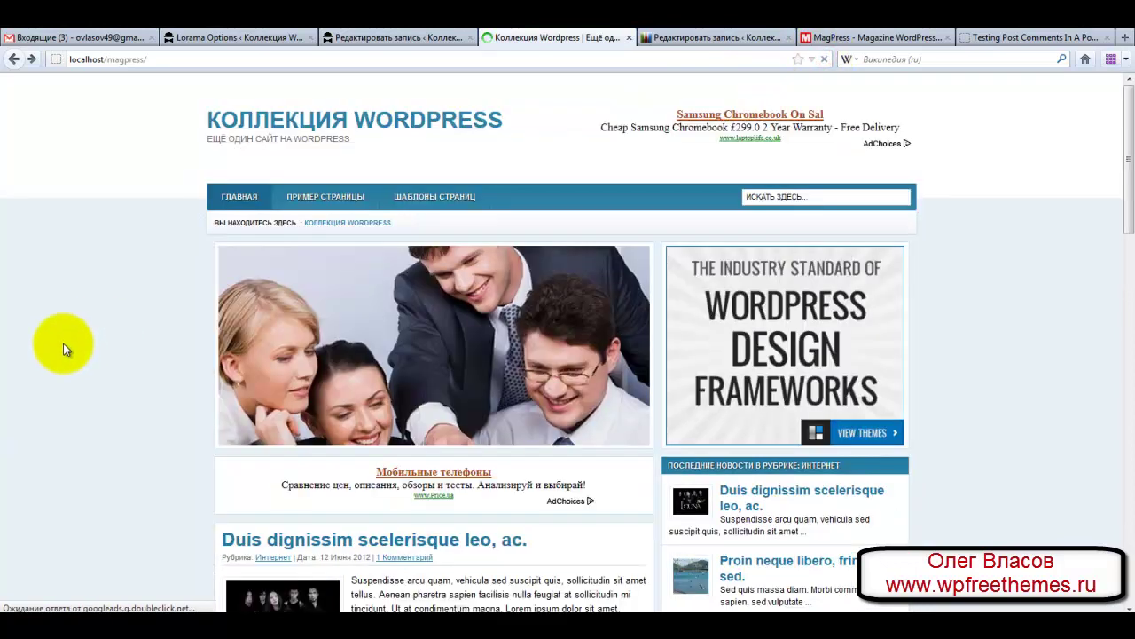
pyautogui.scroll(-5, 64, 361)
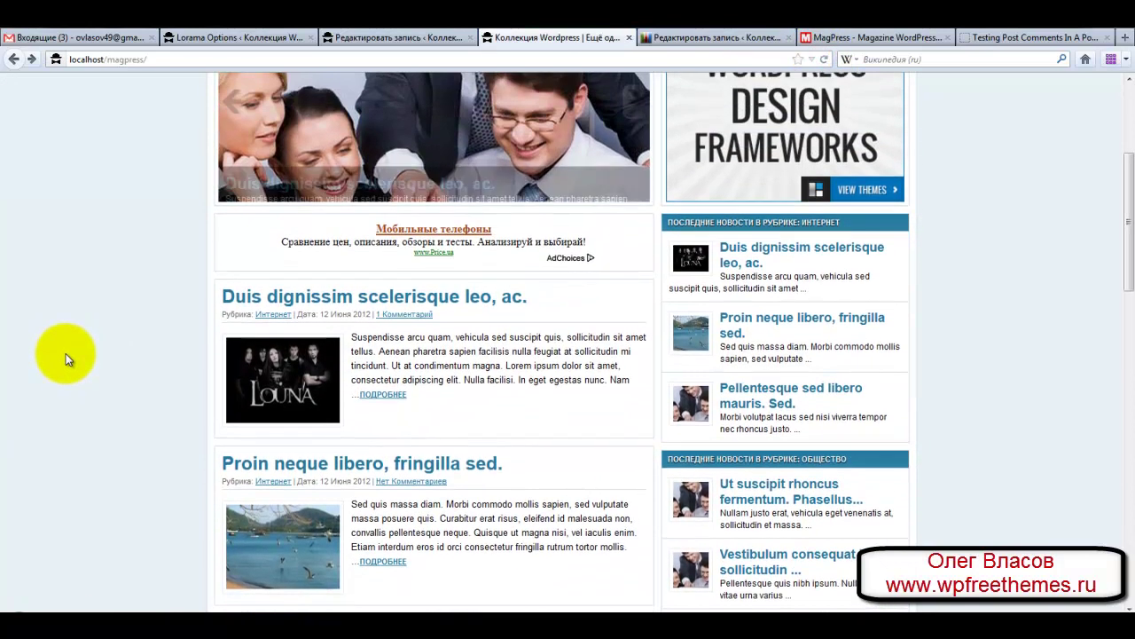
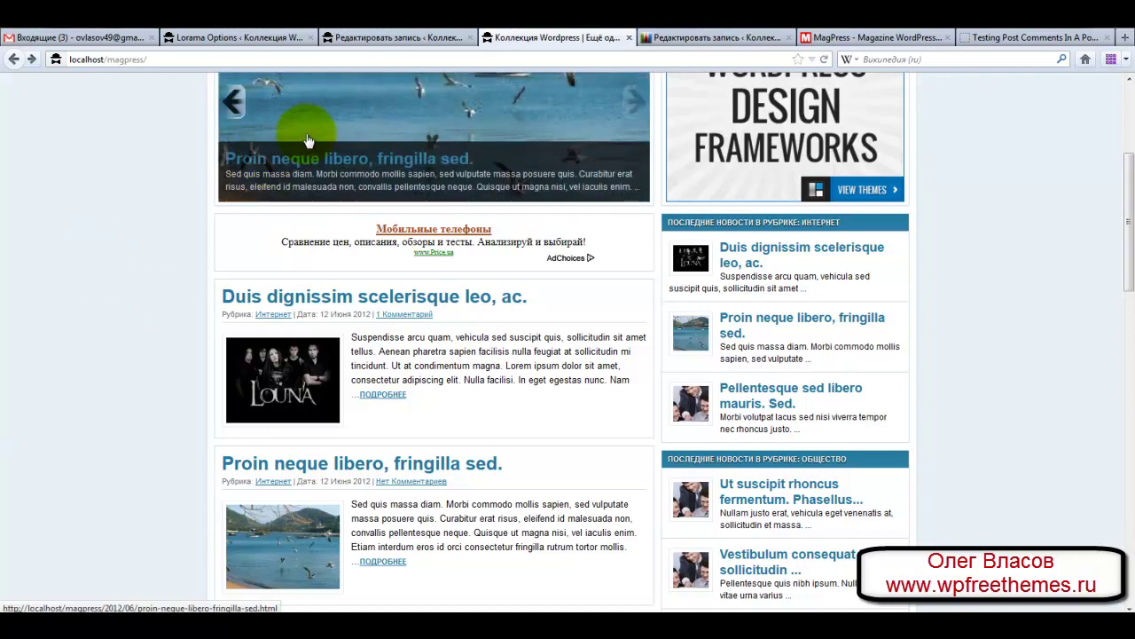
pyautogui.scroll(3, 115, 304)
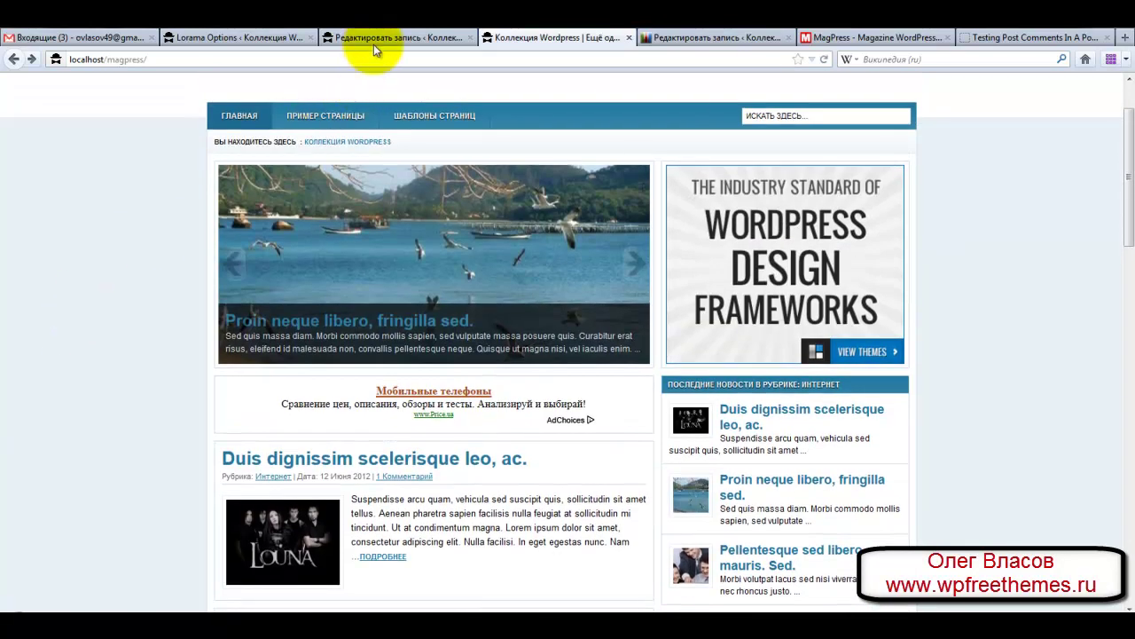
# Return to the admin's list of all posts and open "Duis dignissim scelerisque leo, ac." for editing
pyautogui.click(374, 50)
pyautogui.scroll(5, 310, 284)
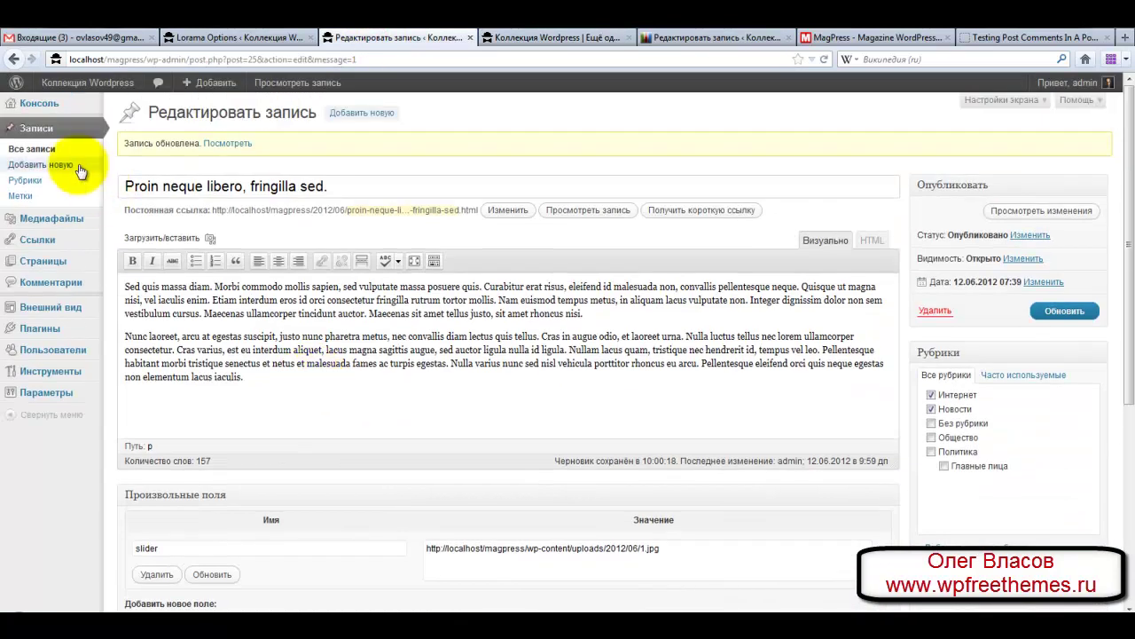
pyautogui.click(49, 150)
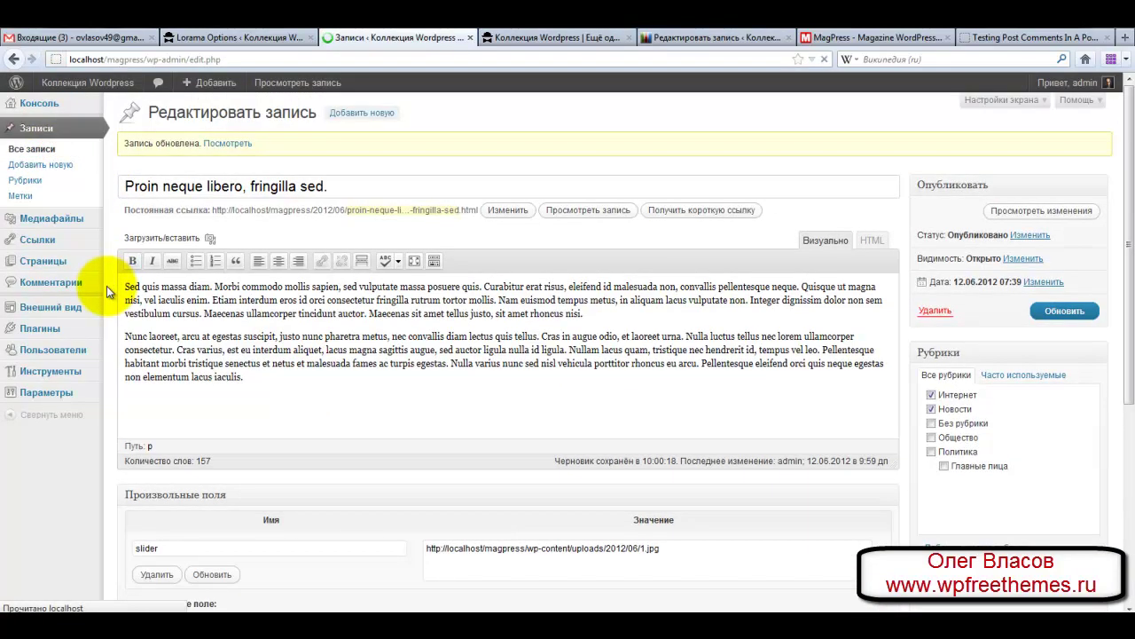
pyautogui.click(148, 231)
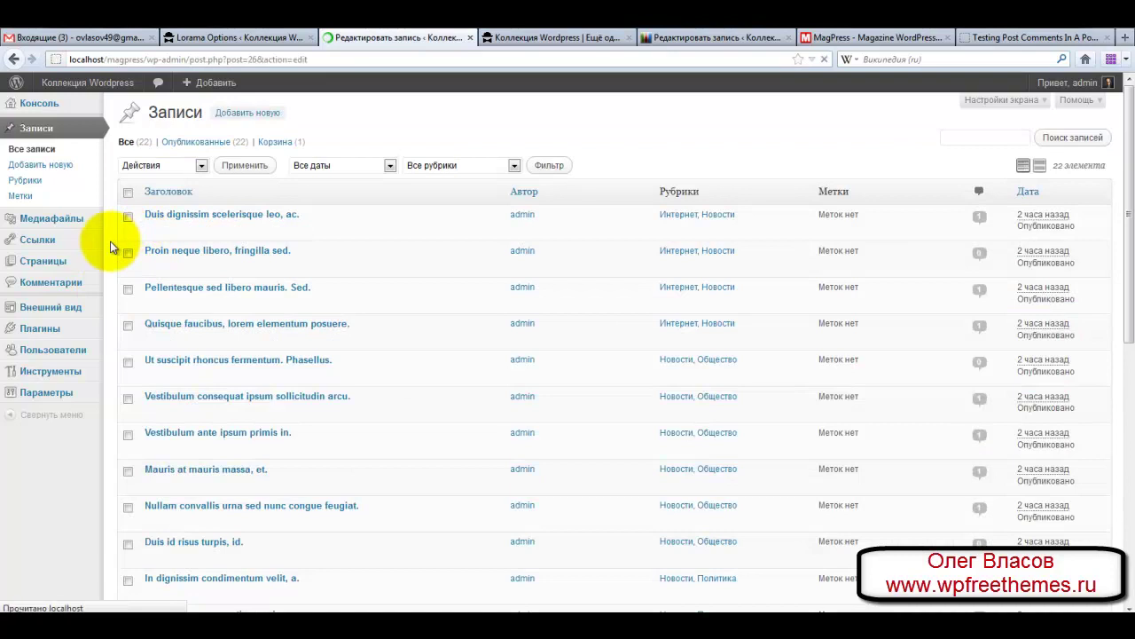
# Choose slider as the name of the post's new custom field
pyautogui.scroll(-5, 104, 319)
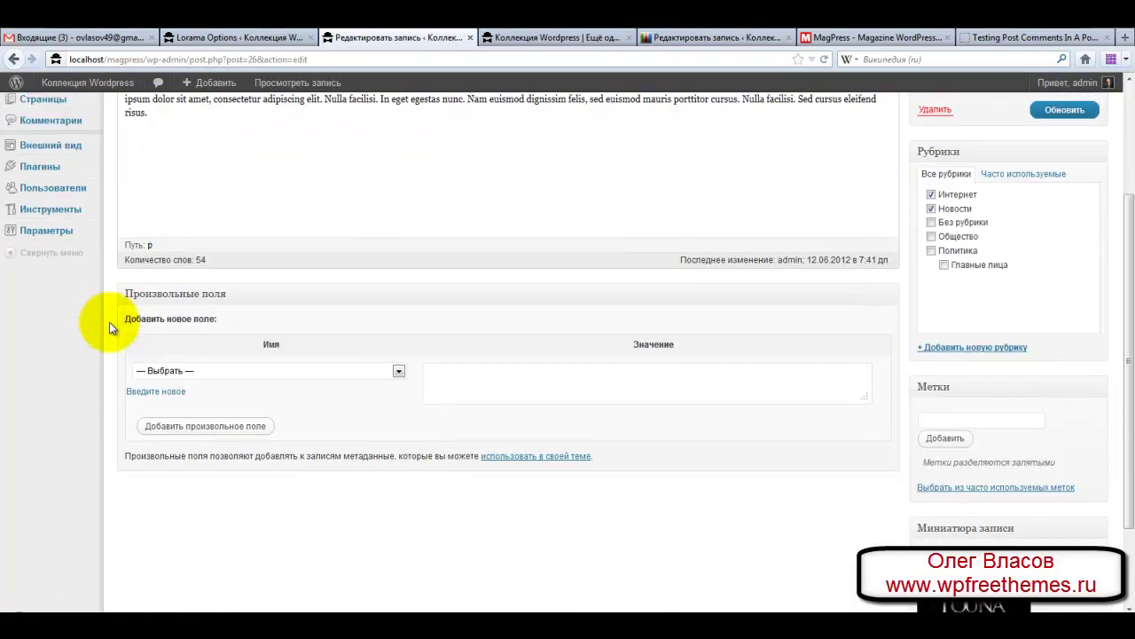
pyautogui.click(399, 263)
pyautogui.click(364, 287)
pyautogui.click(439, 260)
# Upload 3.jpg from the computer to the post's media files
pyautogui.scroll(5, 393, 373)
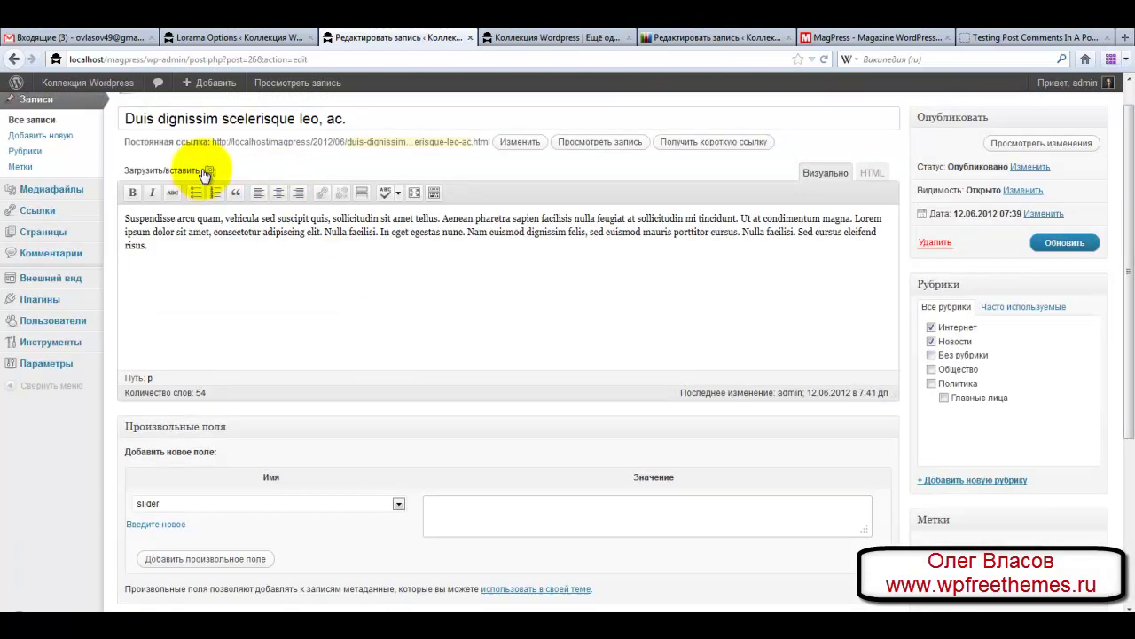
pyautogui.click(209, 171)
pyautogui.click(543, 284)
pyautogui.click(322, 158)
pyautogui.click(630, 486)
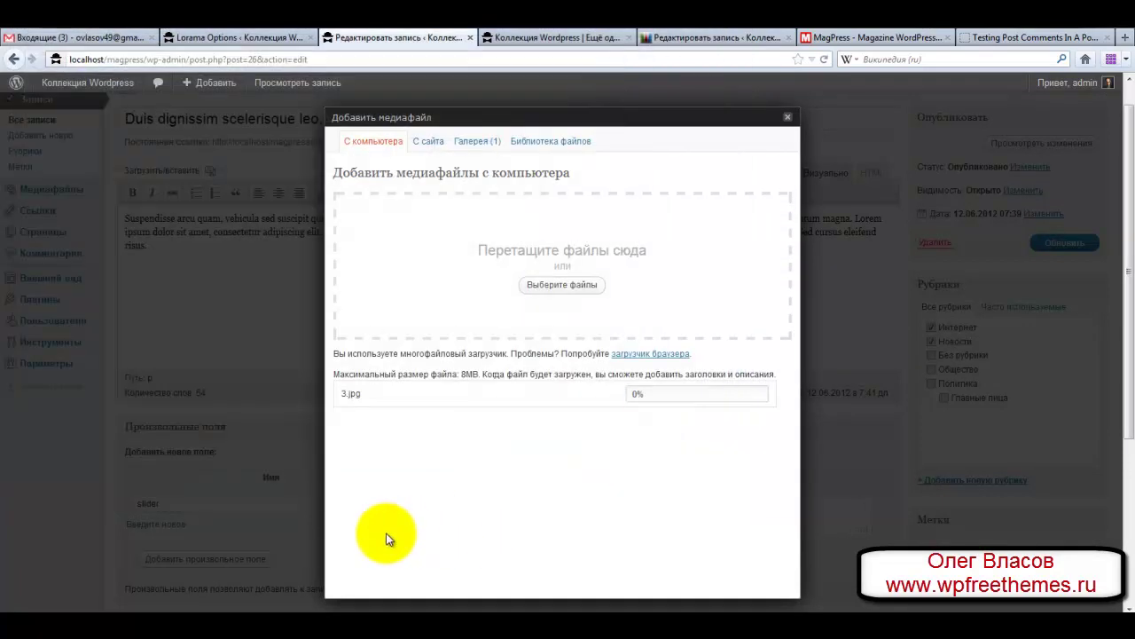
# Copy the file link of the uploaded 3.jpg and leave the media dialog without inserting the image
pyautogui.scroll(-5, 391, 532)
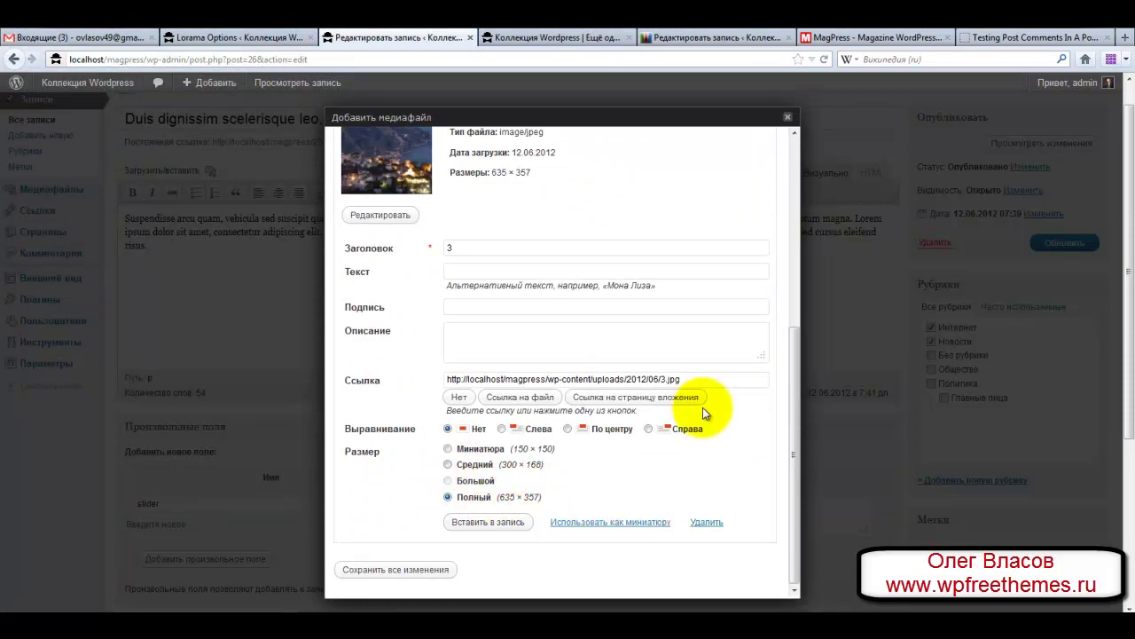
pyautogui.moveTo(679, 379); pyautogui.dragTo(413, 379)
pyautogui.rightClick(493, 379)
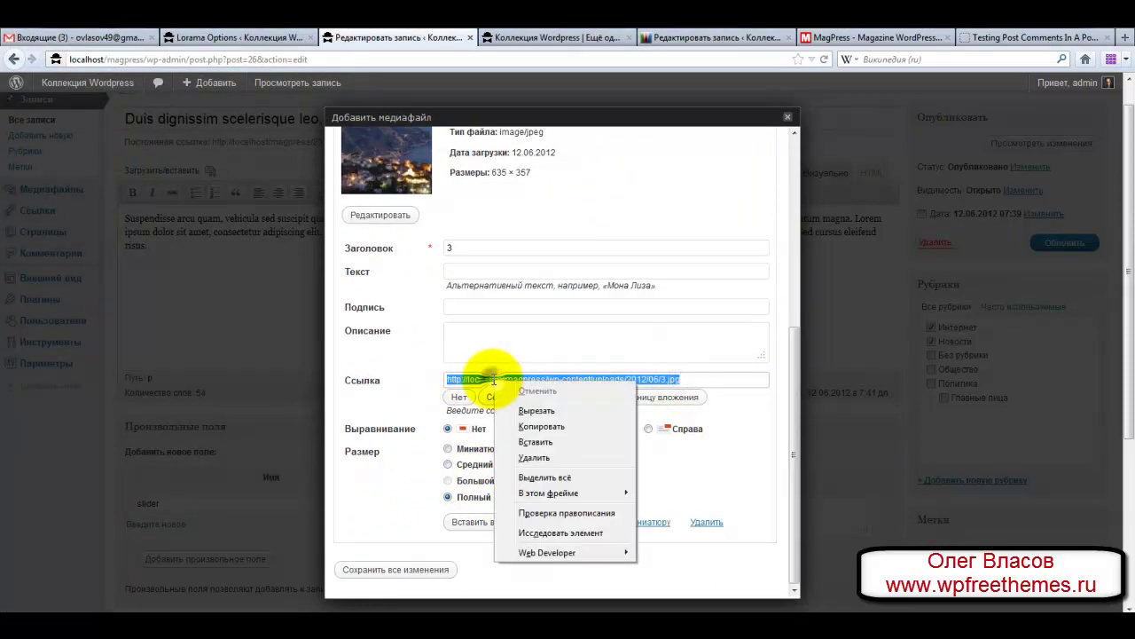
pyautogui.click(523, 426)
pyautogui.click(303, 532)
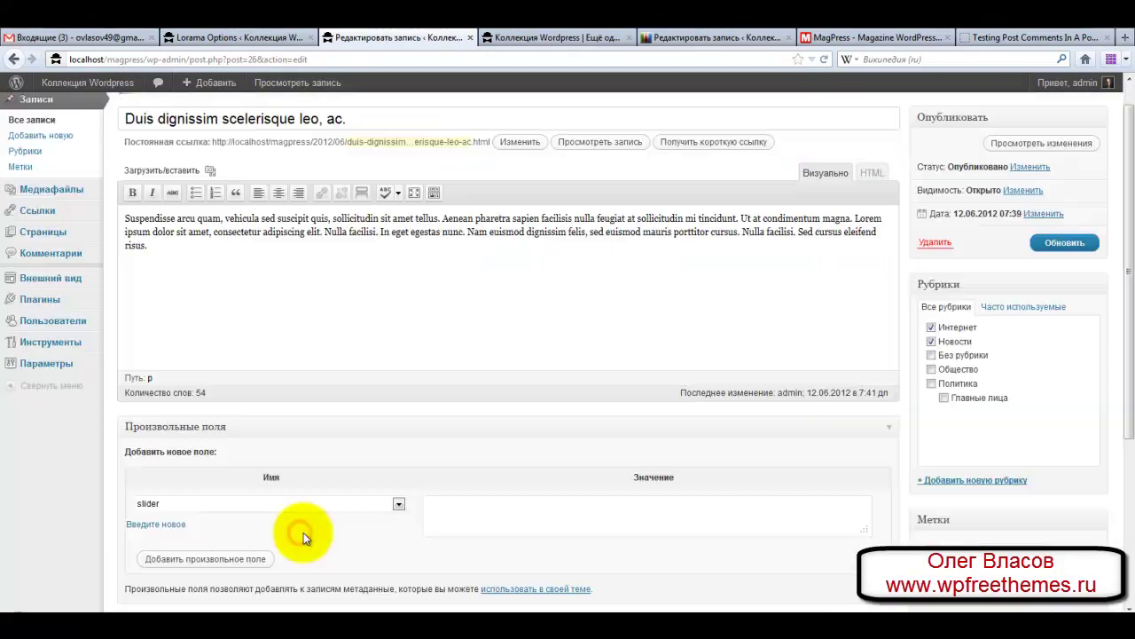
pyautogui.click(447, 501)
pyautogui.rightClick(446, 501)
pyautogui.click(495, 380)
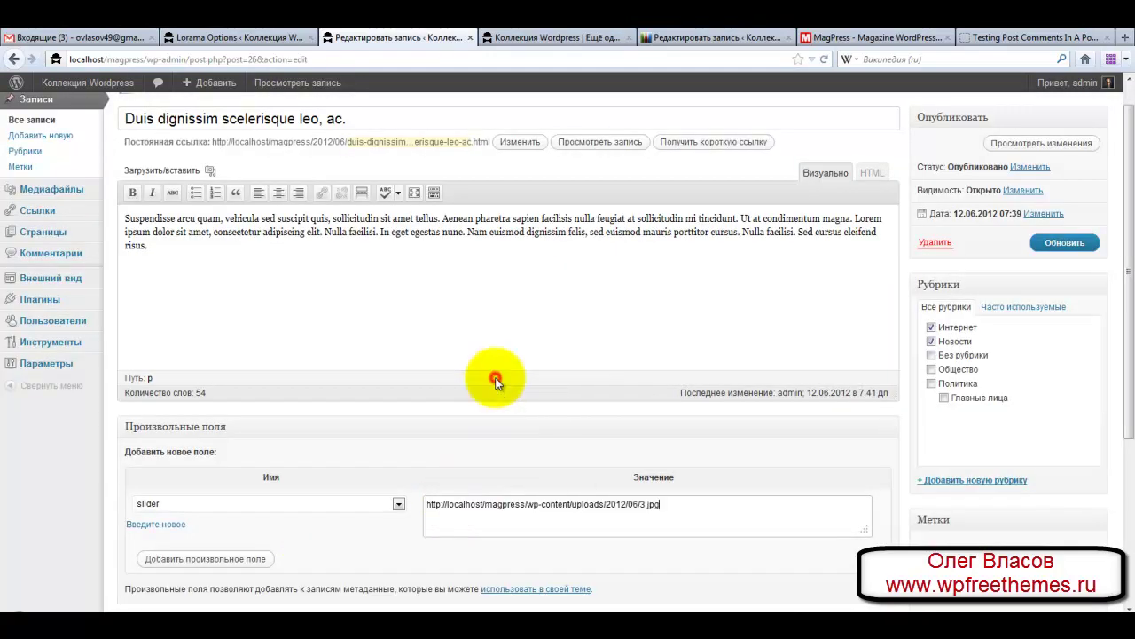
pyautogui.click(160, 563)
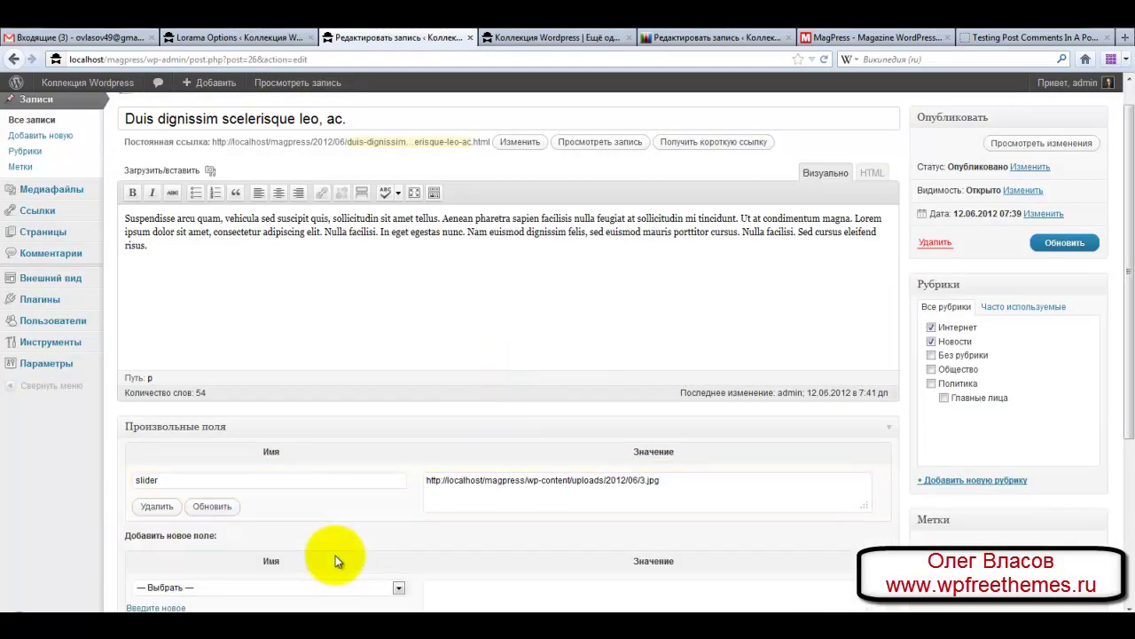
pyautogui.click(1060, 243)
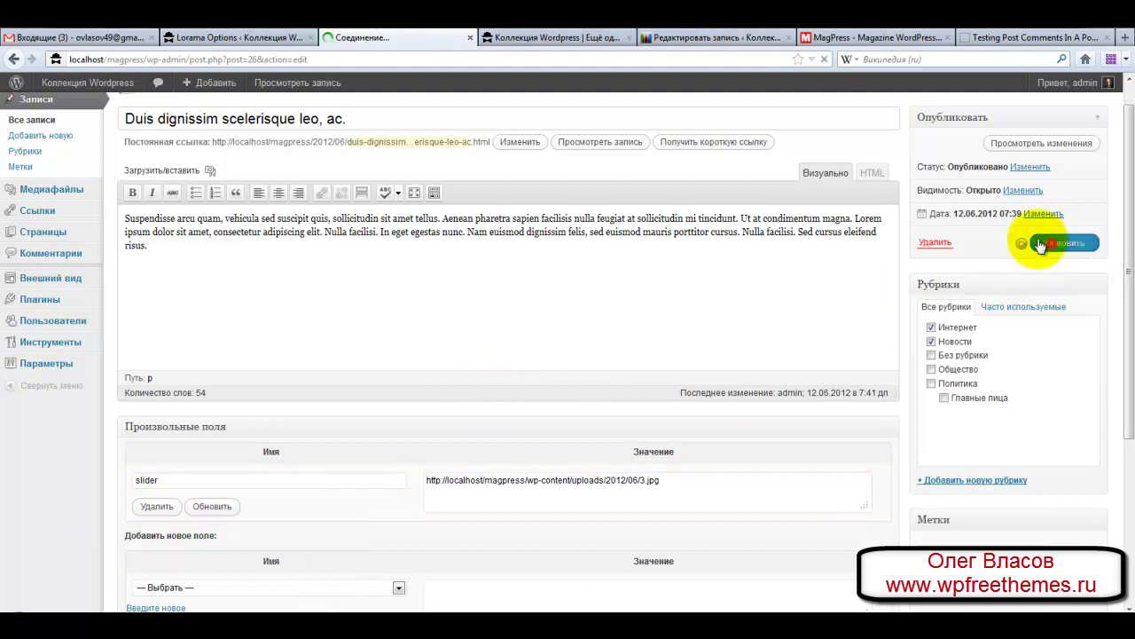
# Compare the home page's featured slides and post thumbnails with the slider field and thumbnail of the post being edited
pyautogui.click(573, 39)
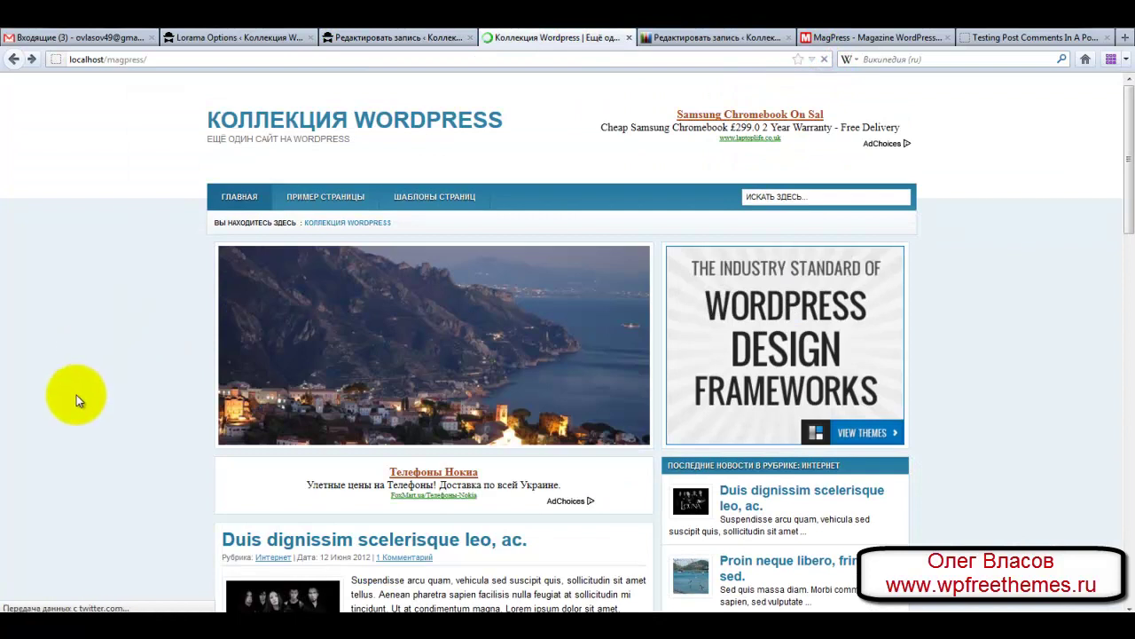
pyautogui.scroll(-1, 78, 394)
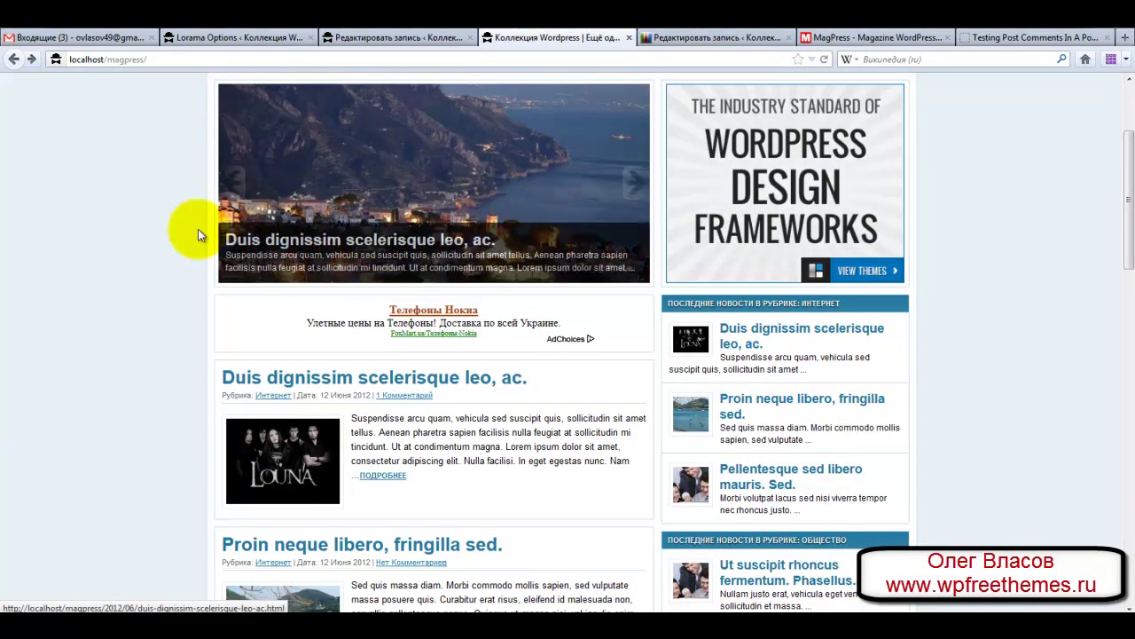
pyautogui.scroll(-3, 80, 323)
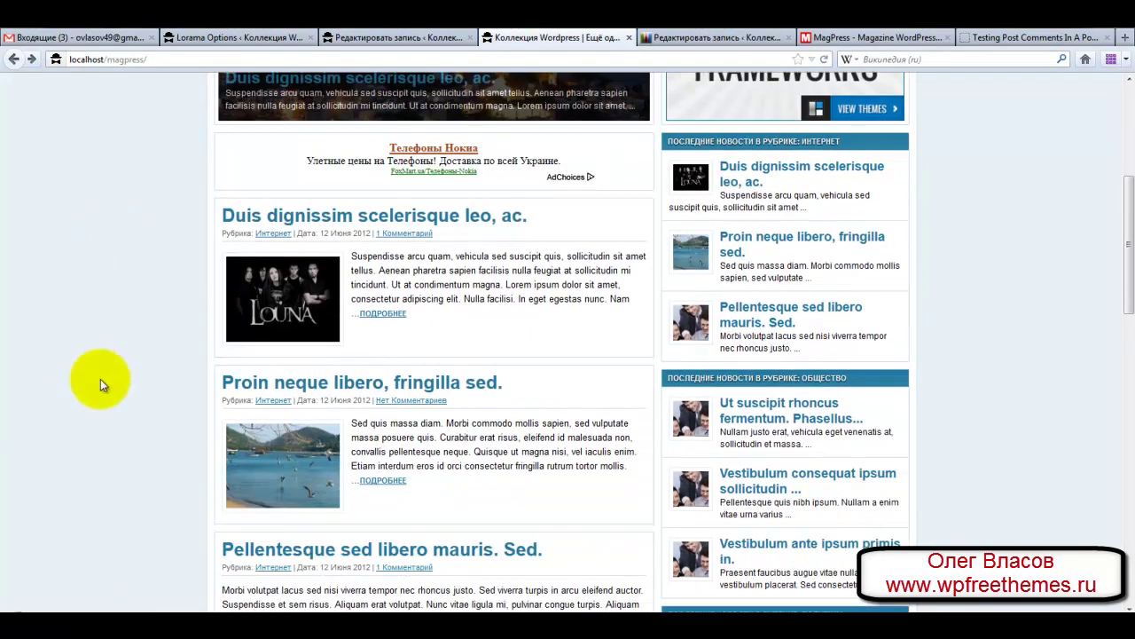
pyautogui.scroll(6, 113, 413)
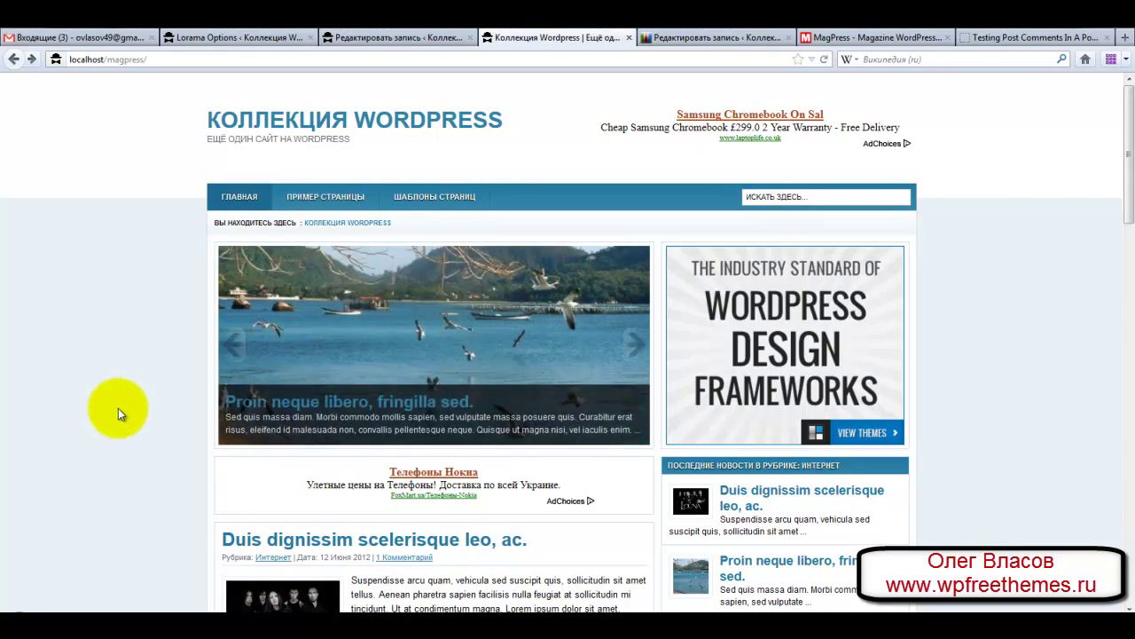
pyautogui.scroll(-3, 118, 408)
pyautogui.scroll(-2, 119, 414)
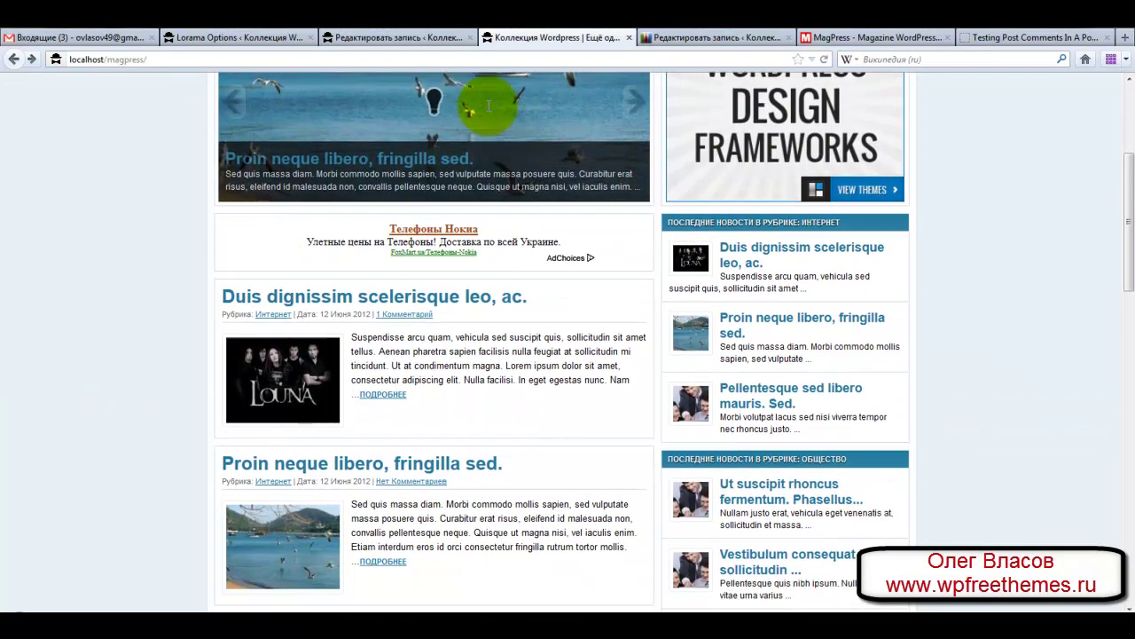
pyautogui.click(448, 40)
pyautogui.scroll(-6, 736, 499)
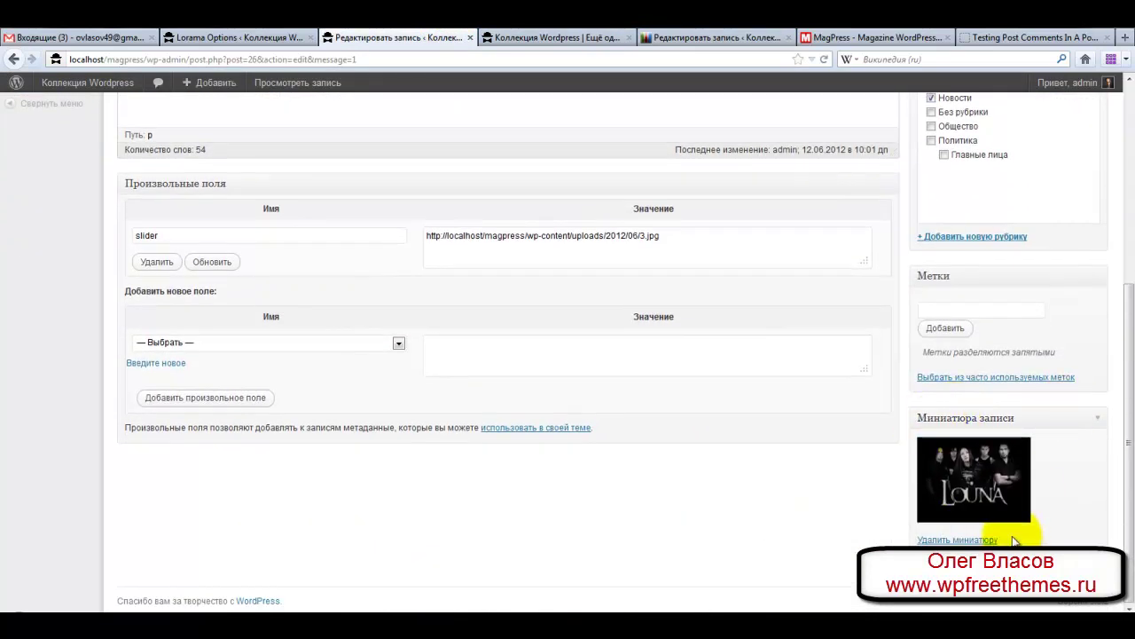
# Replace the post's thumbnail with 3.jpg uploaded from the 635x357 pictures folder and update the post
pyautogui.click(992, 541)
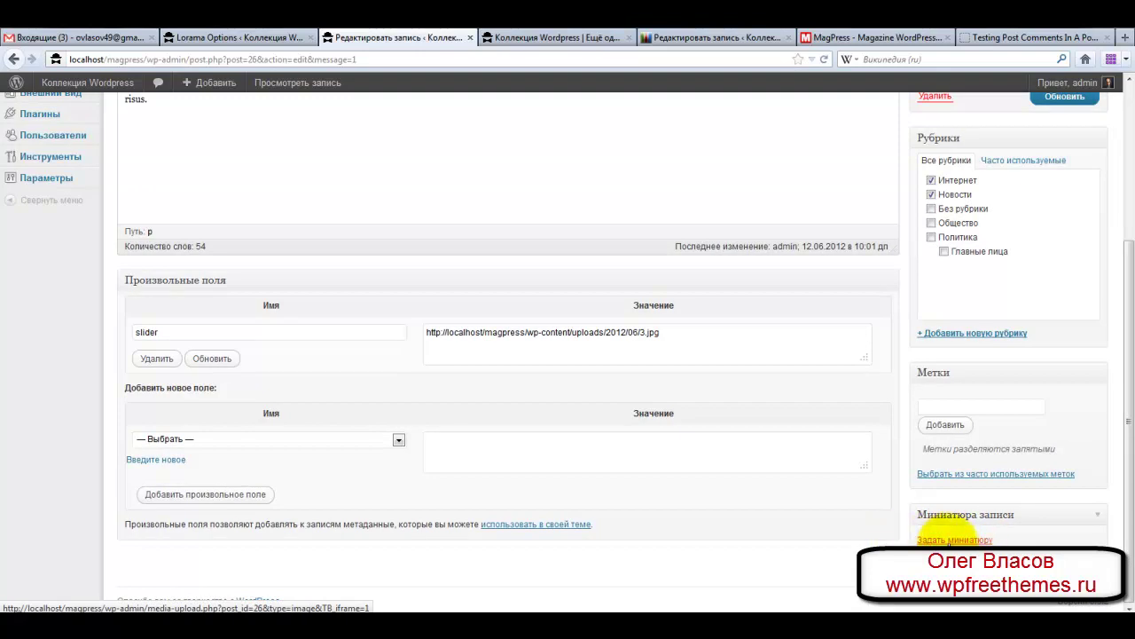
pyautogui.click(954, 539)
pyautogui.click(552, 288)
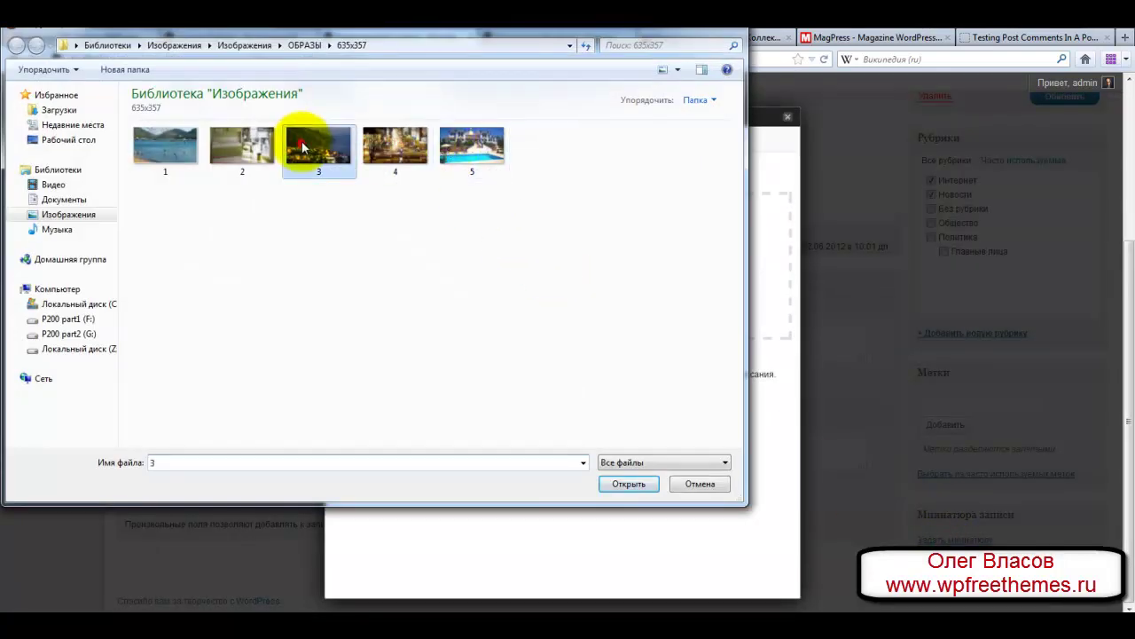
pyautogui.click(301, 149)
pyautogui.click(646, 483)
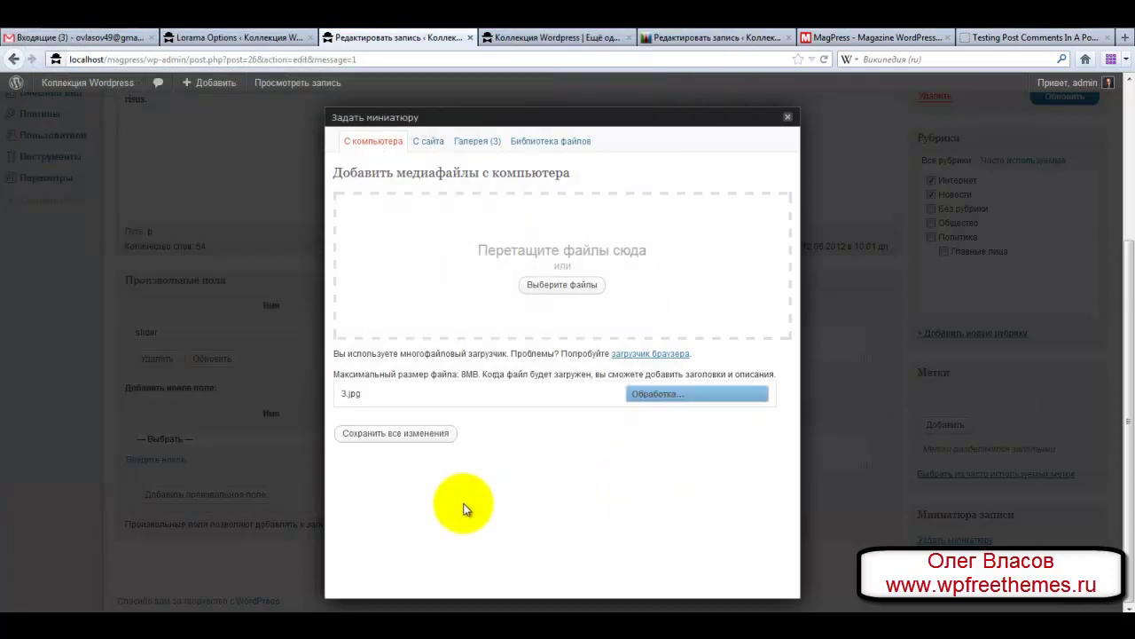
pyautogui.scroll(-5, 464, 503)
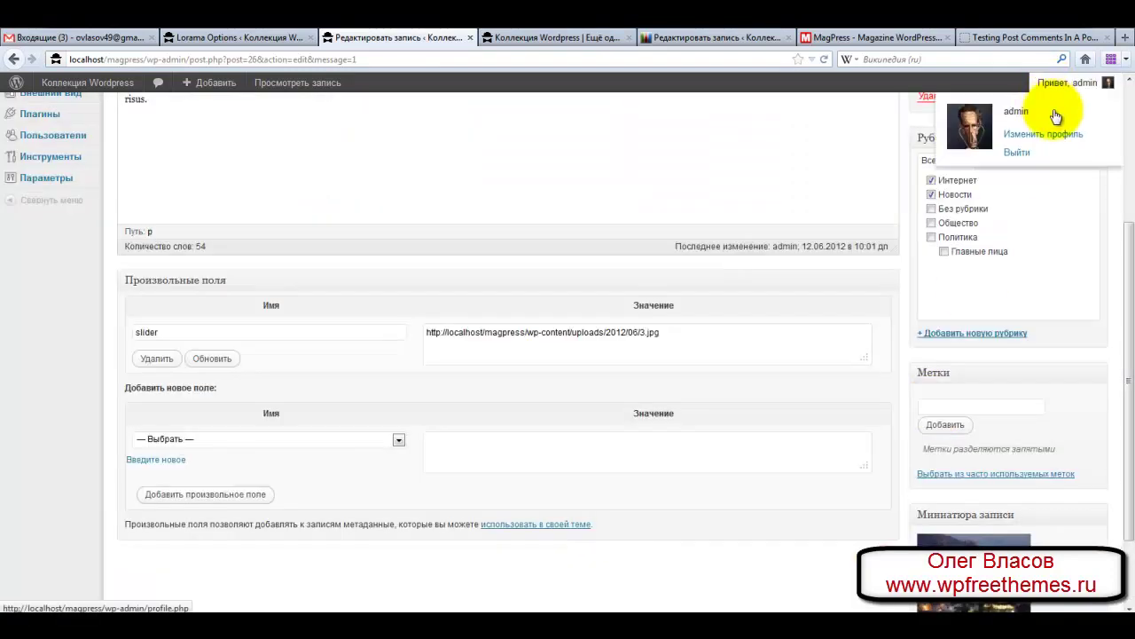
pyautogui.click(1069, 97)
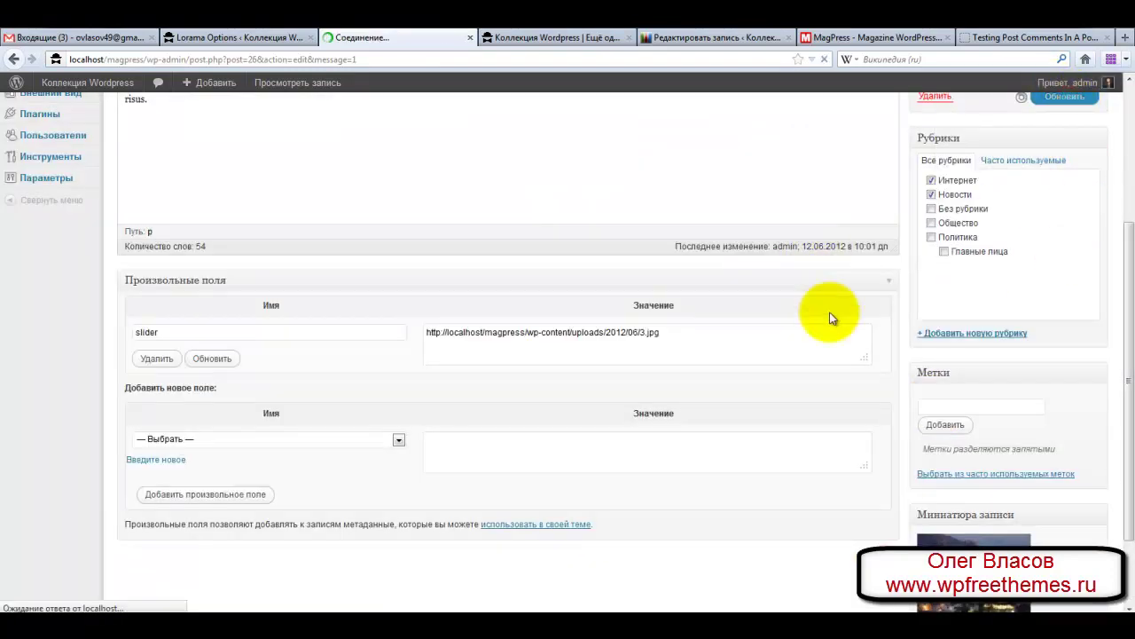
# Reload the home page, check the slide and post thumbnails, and view the post "Duis dignissim scelerisque leo, ac."
pyautogui.click(550, 38)
pyautogui.click(824, 59)
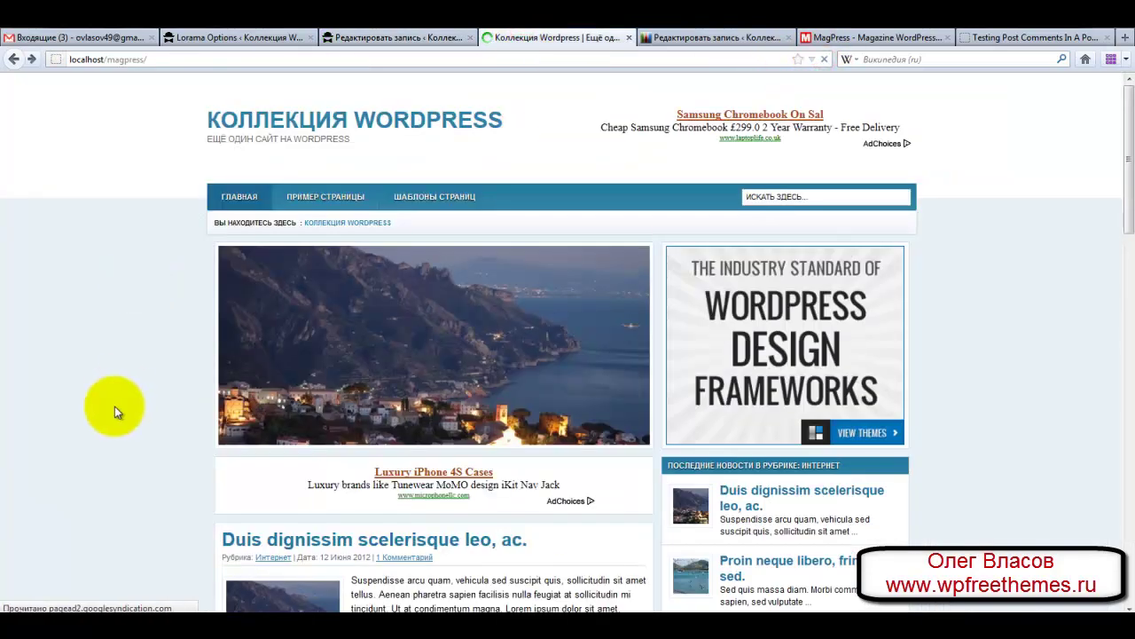
pyautogui.scroll(-1, 115, 405)
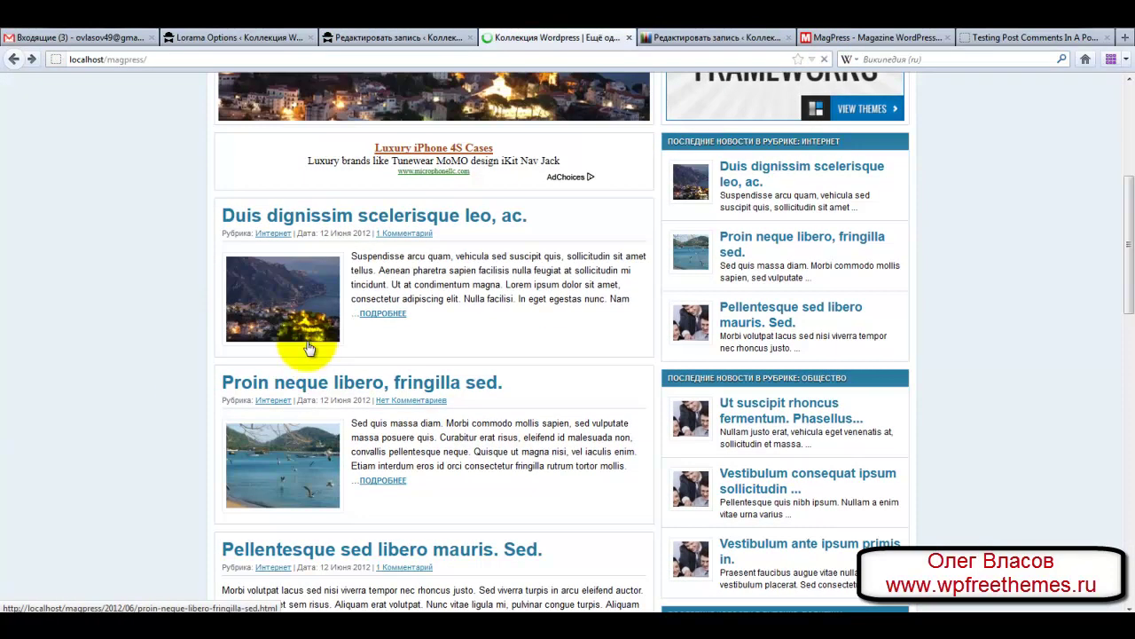
pyautogui.click(417, 220)
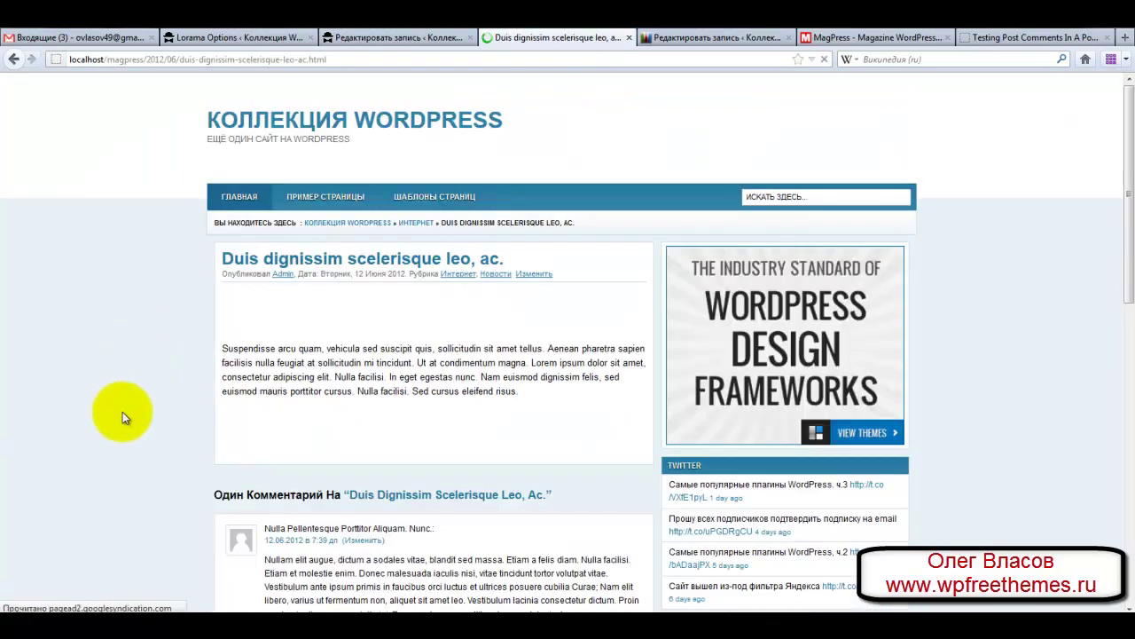
pyautogui.scroll(-1, 124, 411)
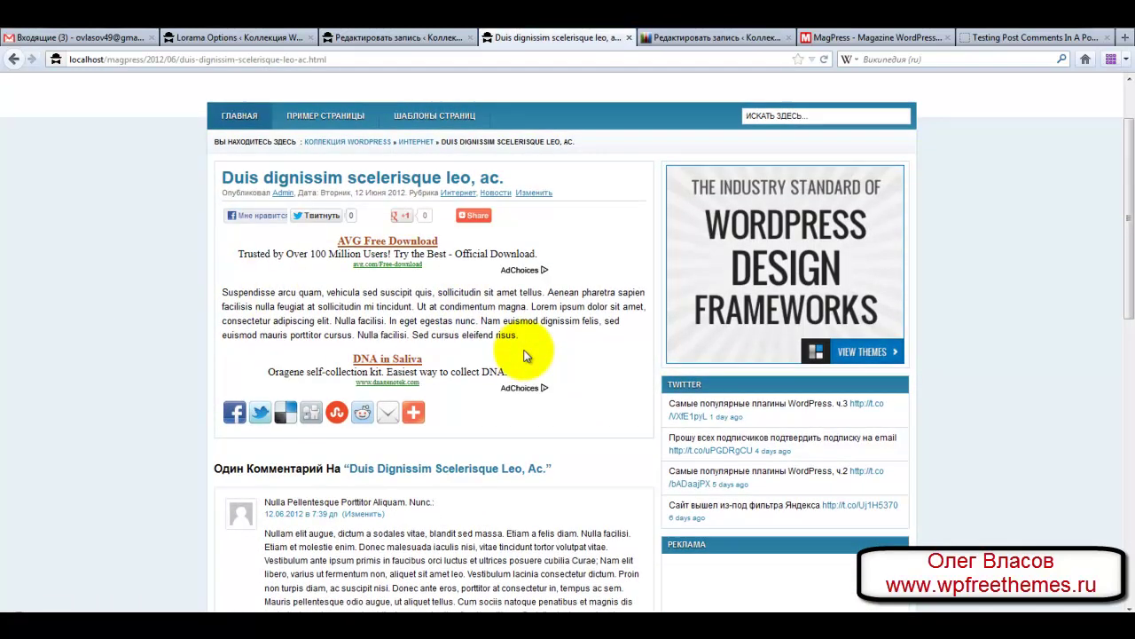
# Insert image 3 from the post's gallery at medium size (300 × 168) after the text and update the post
pyautogui.click(404, 37)
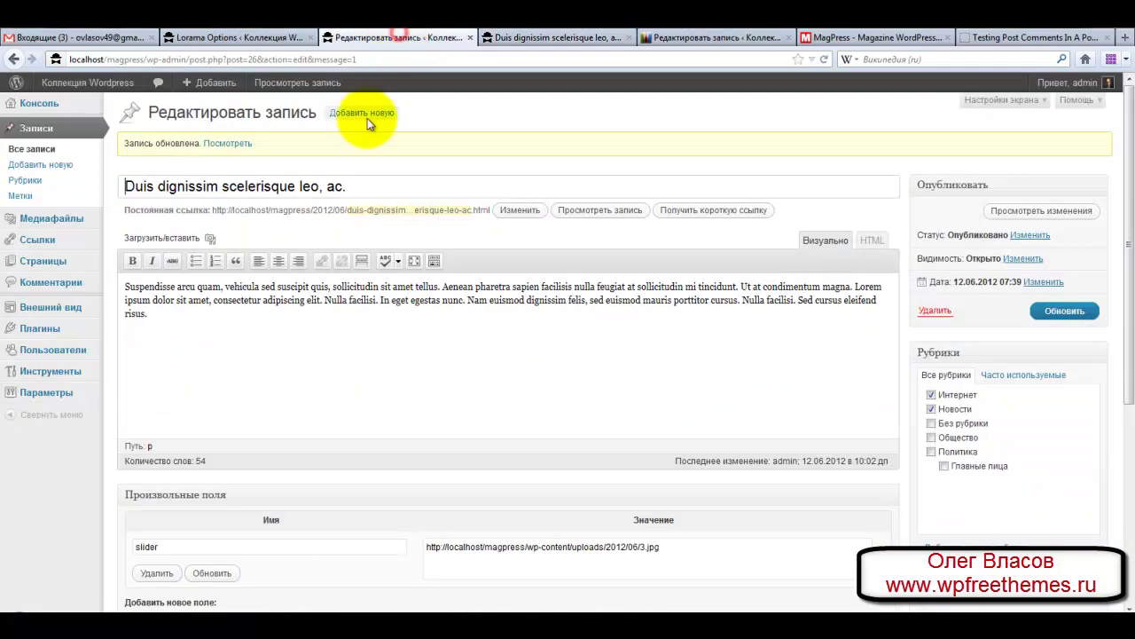
pyautogui.click(165, 321)
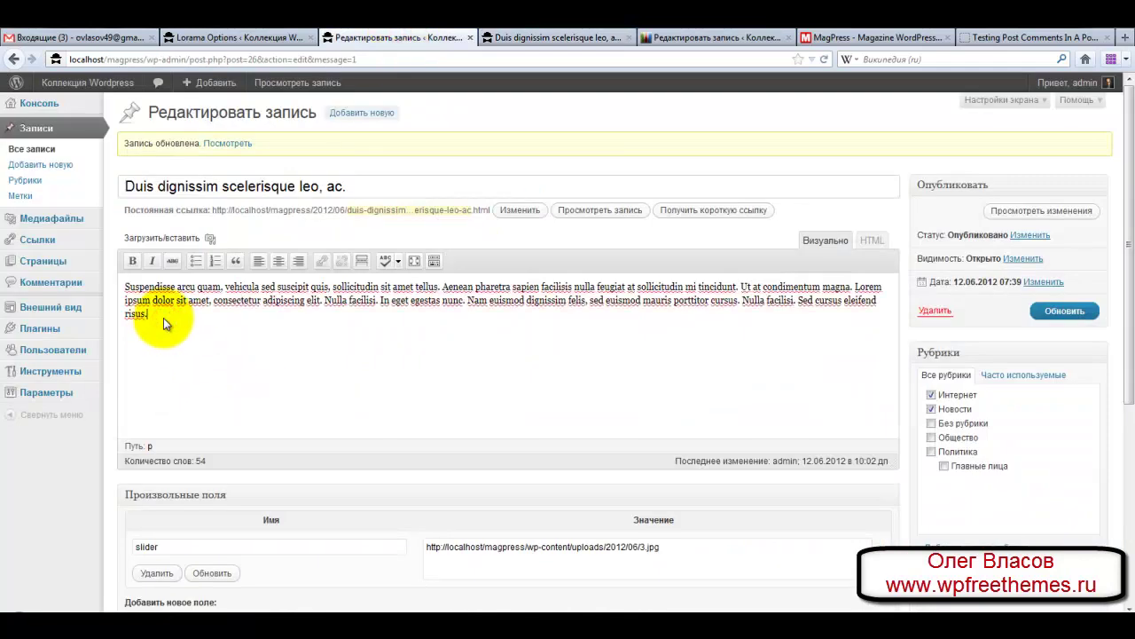
pyautogui.click(211, 238)
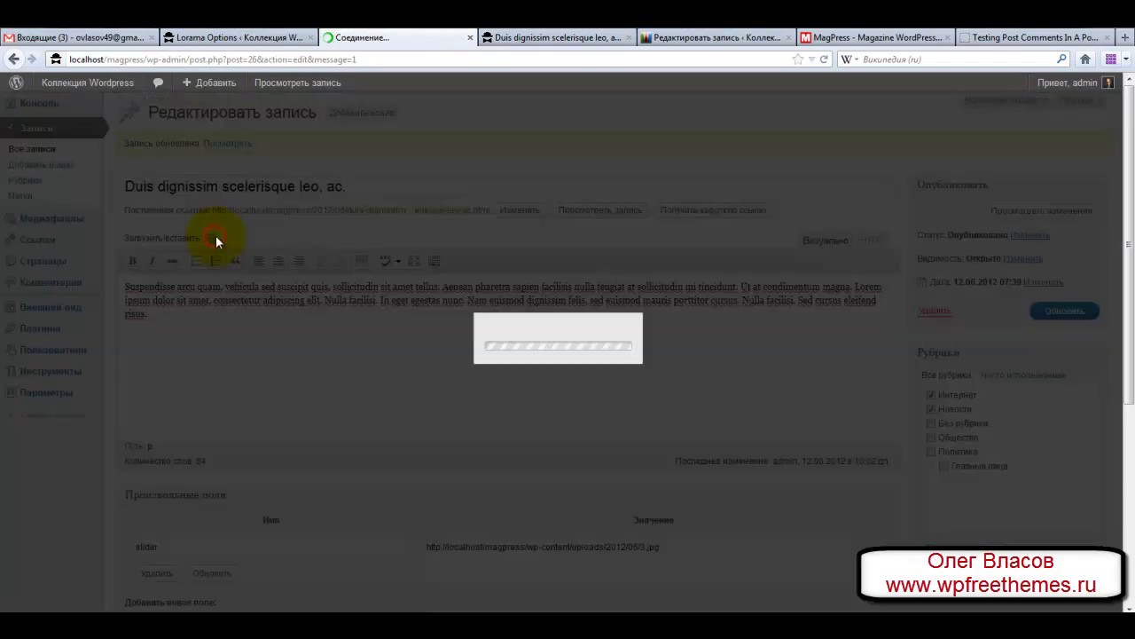
pyautogui.click(479, 144)
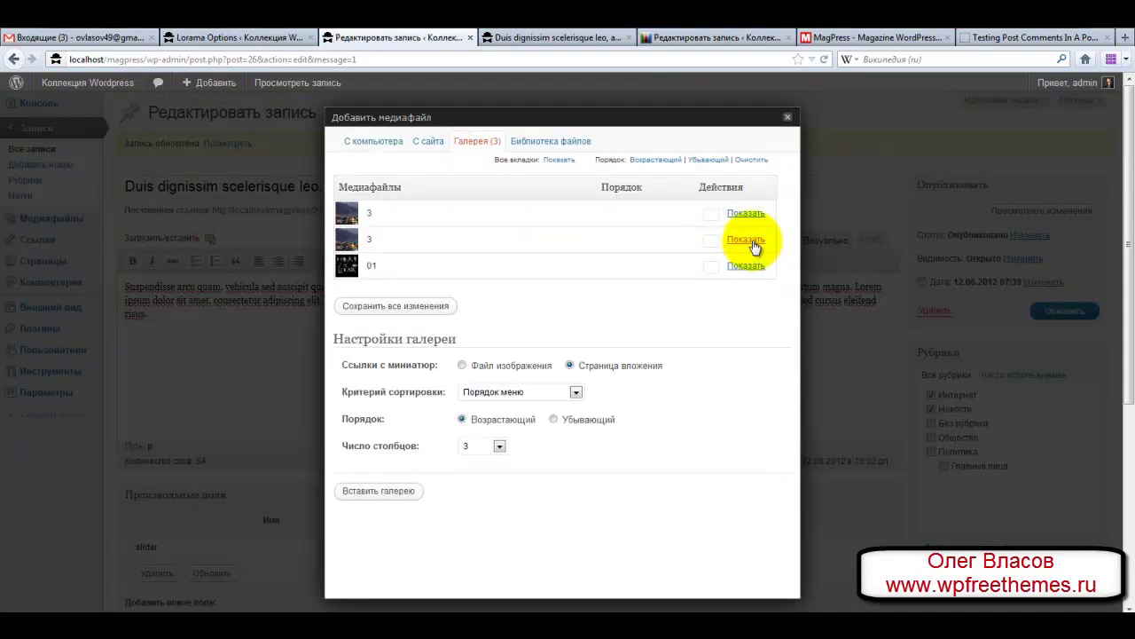
pyautogui.click(752, 240)
pyautogui.scroll(-3, 752, 239)
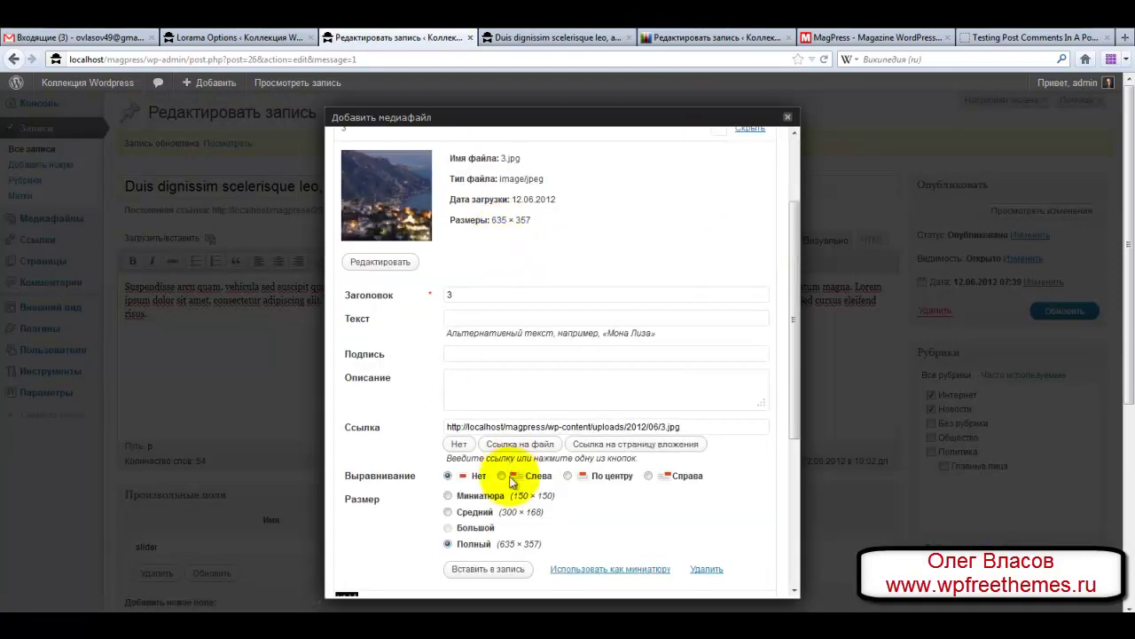
pyautogui.click(448, 512)
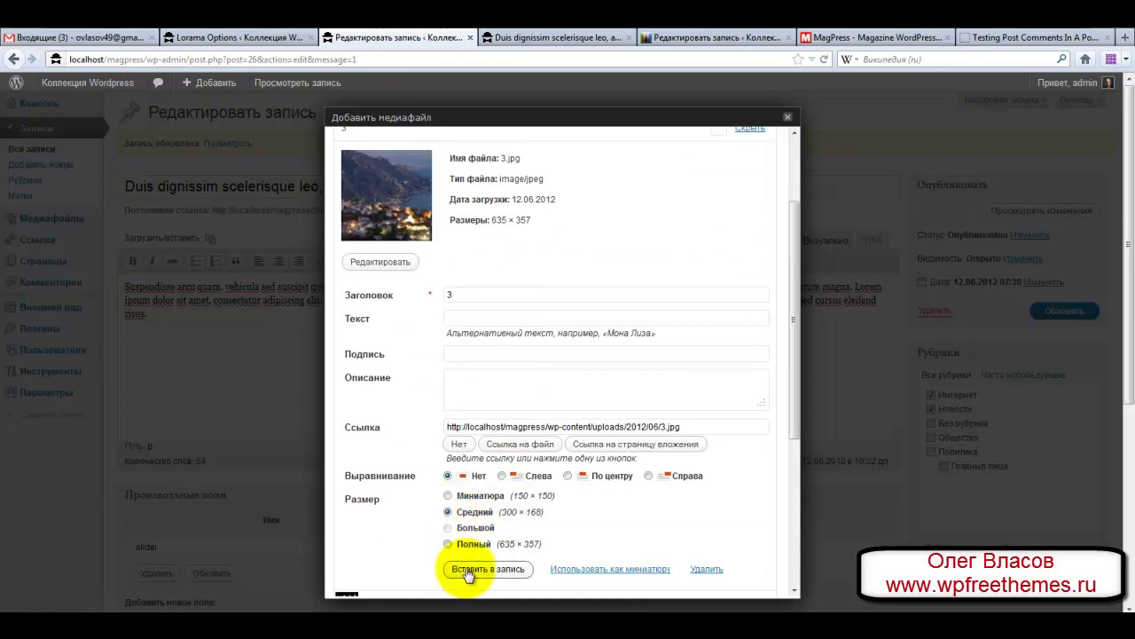
pyautogui.click(467, 572)
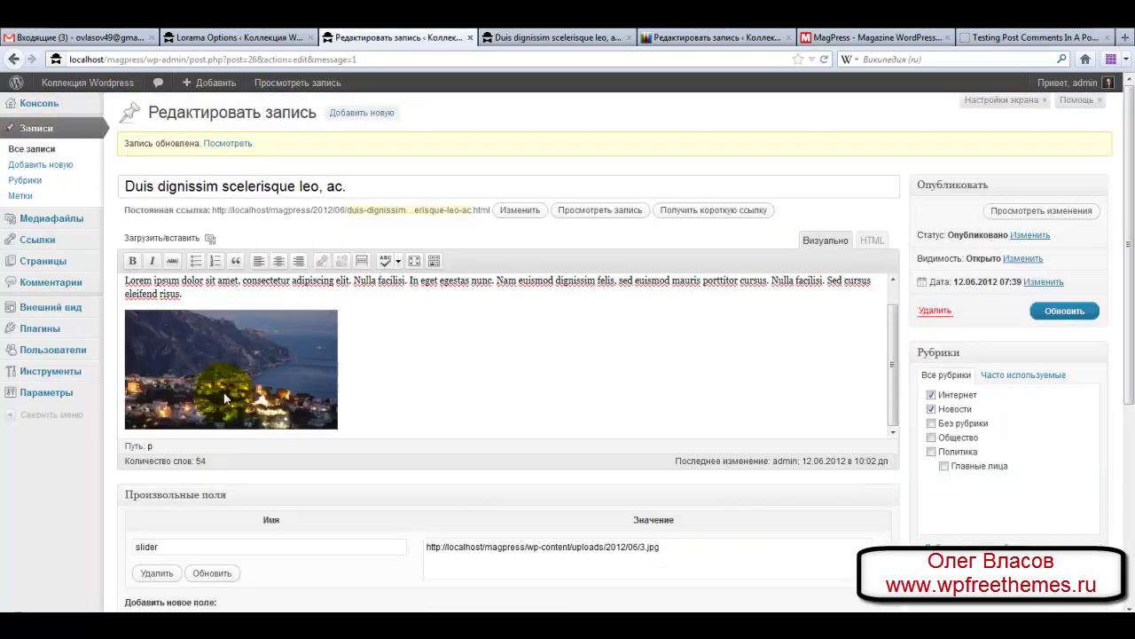
pyautogui.click(1054, 311)
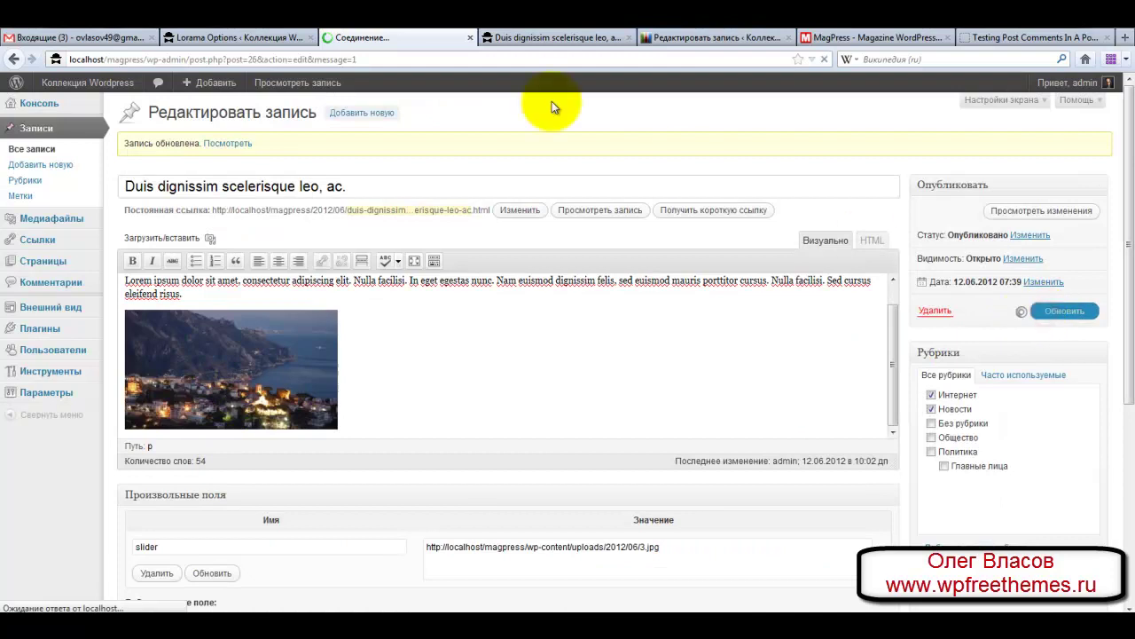
# Check the inserted picture on the post page, open its full-size file and return to the post
pyautogui.click(545, 39)
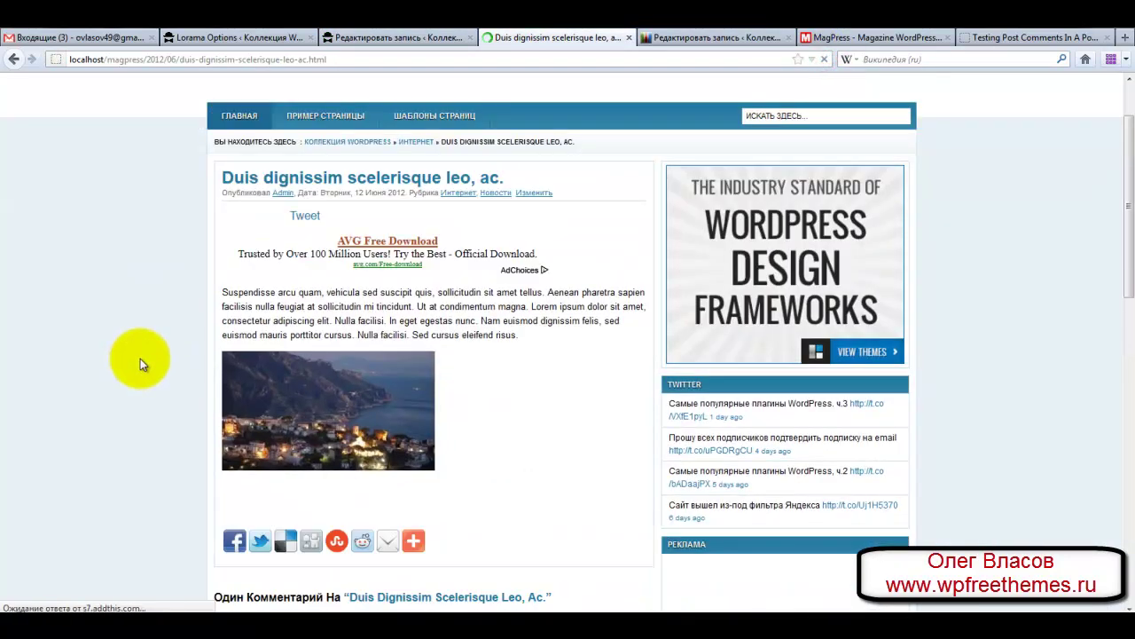
pyautogui.scroll(-3, 413, 334)
pyautogui.click(305, 232)
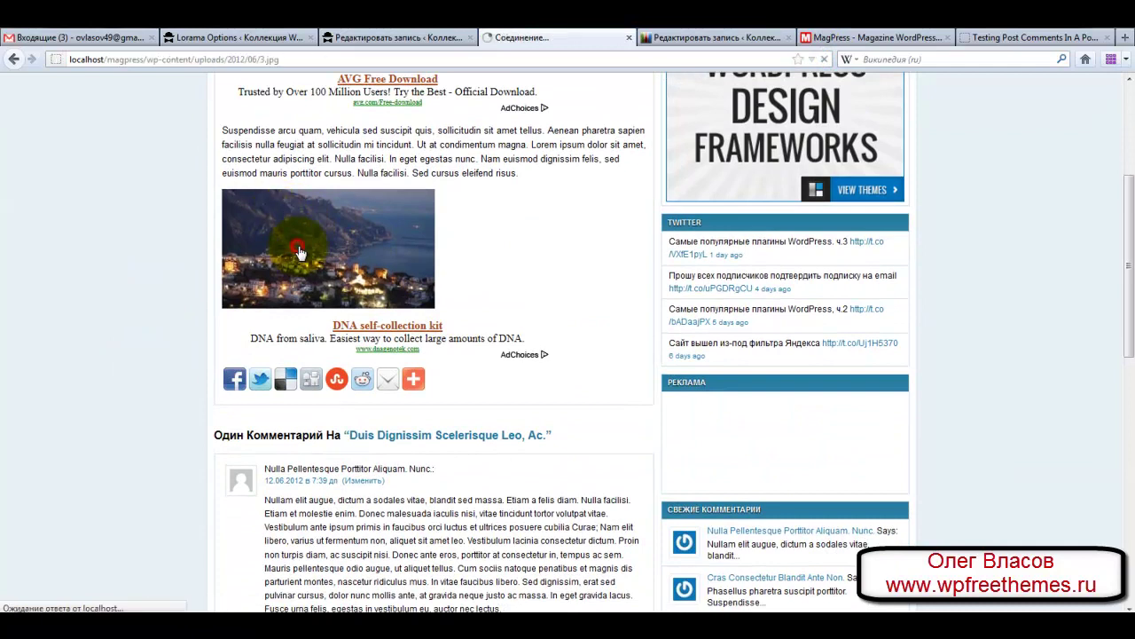
pyautogui.click(13, 59)
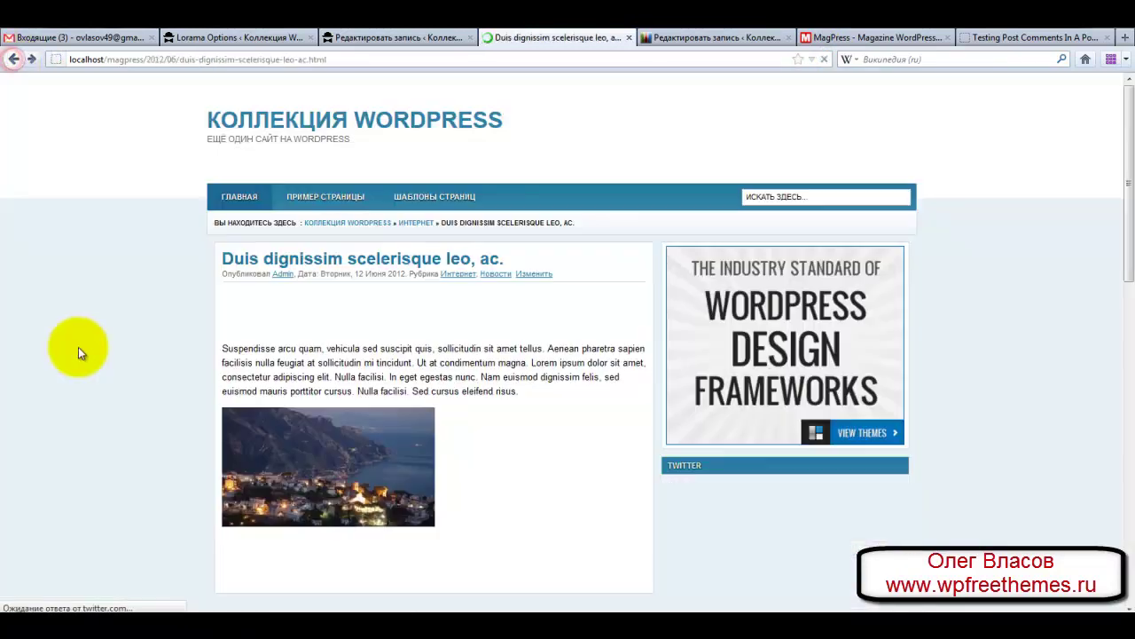
pyautogui.scroll(4, 83, 363)
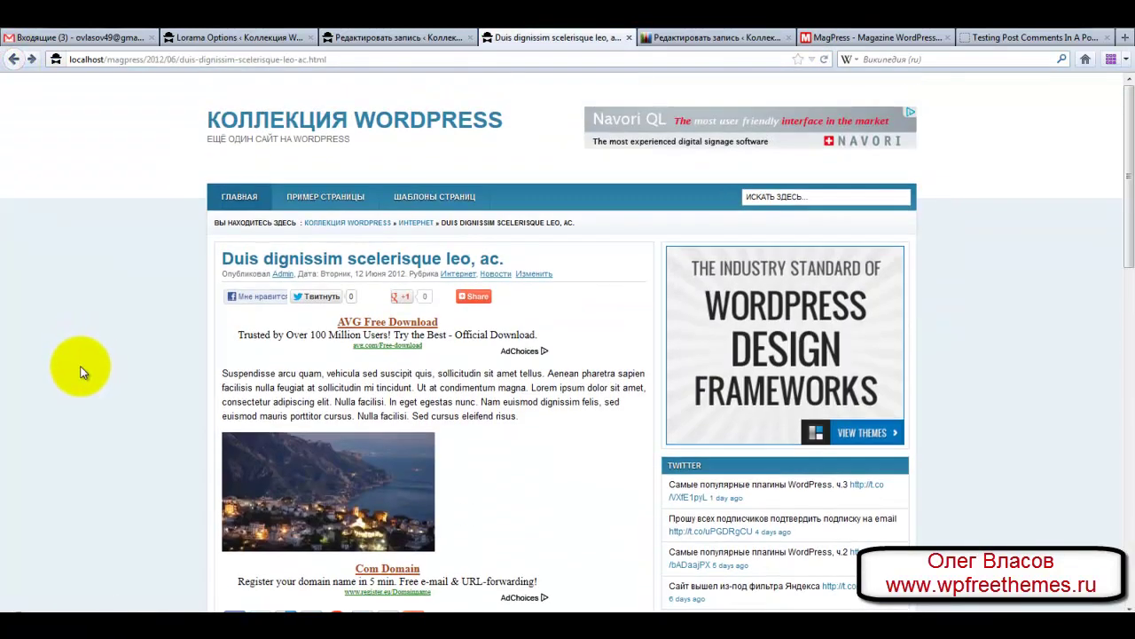
# Examine the social sharing buttons above and below the post text, including their pop-up lists of services
pyautogui.scroll(-3, 83, 372)
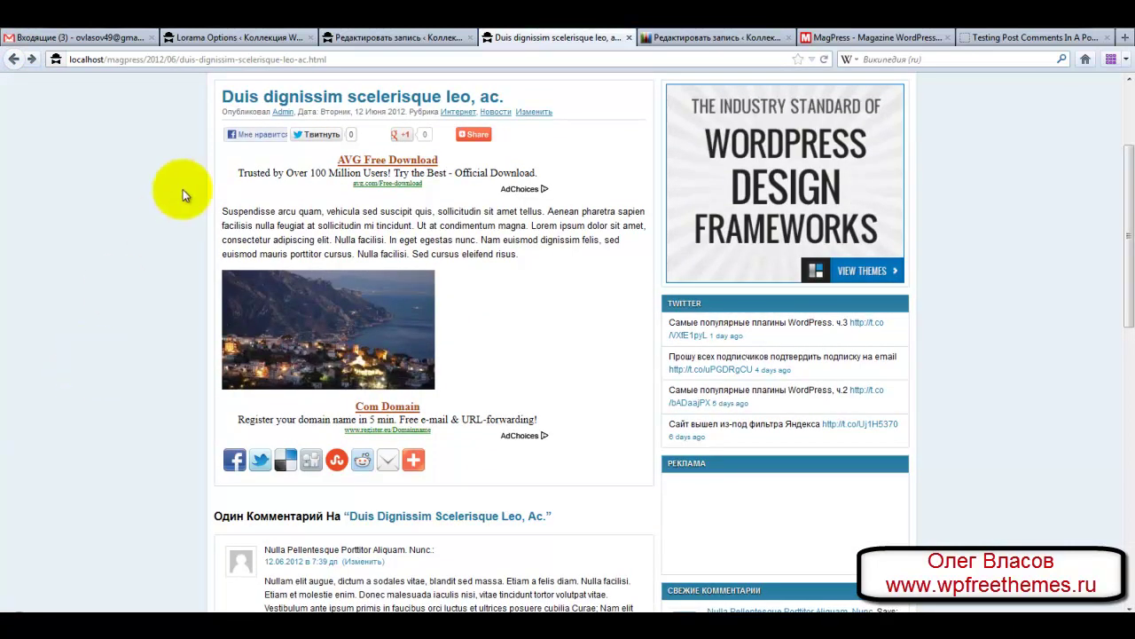
pyautogui.moveTo(484, 136)
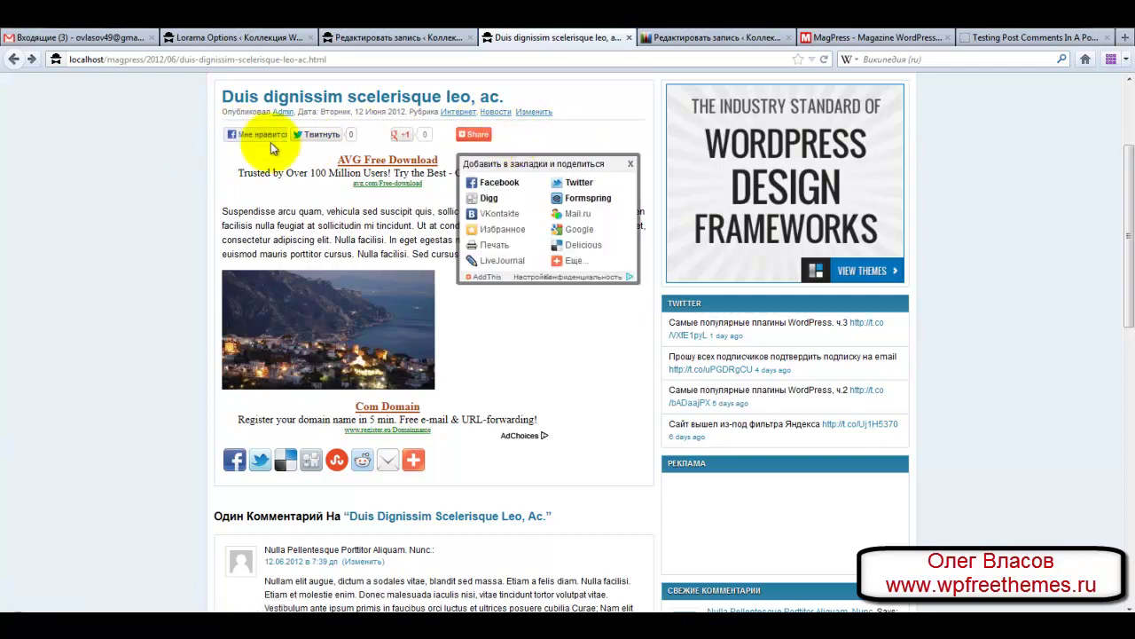
pyautogui.click(157, 328)
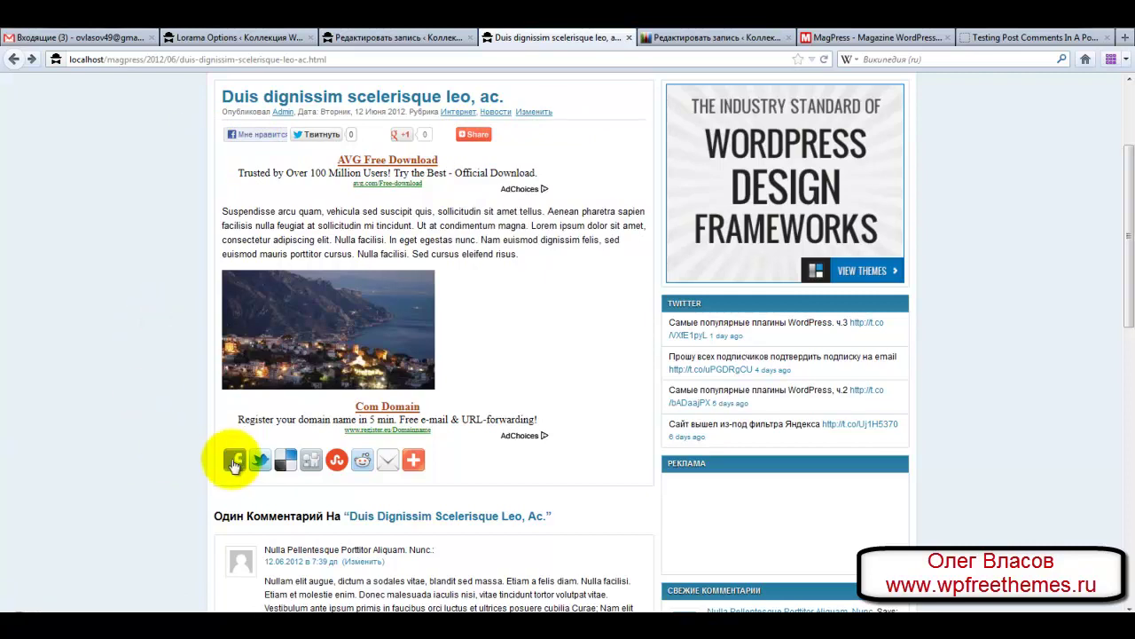
pyautogui.moveTo(417, 460)
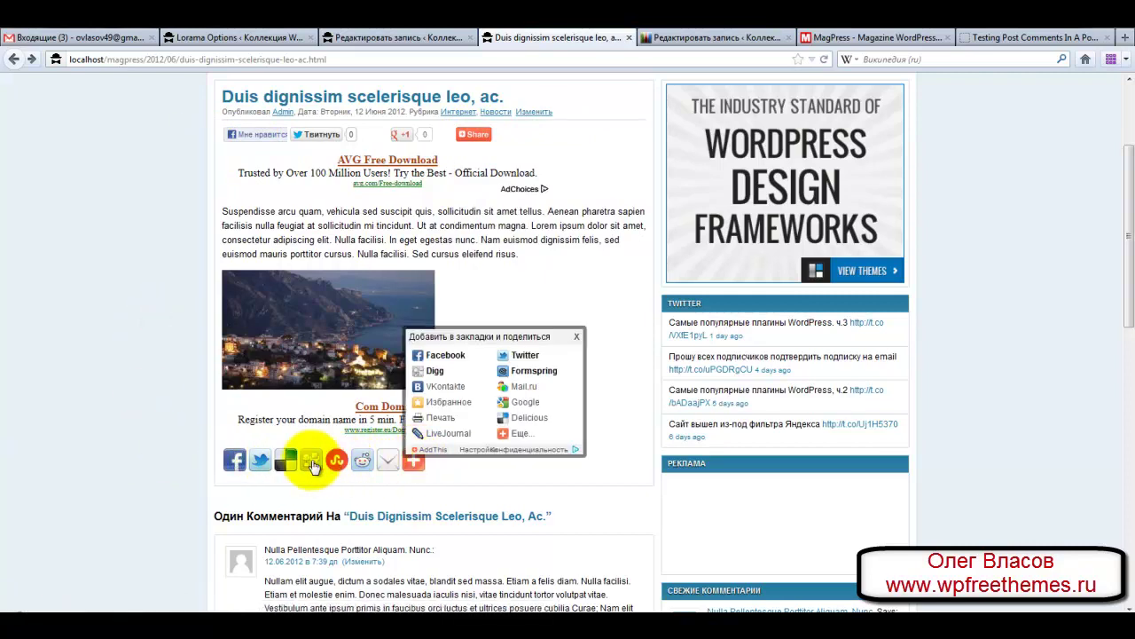
pyautogui.scroll(-2, 176, 462)
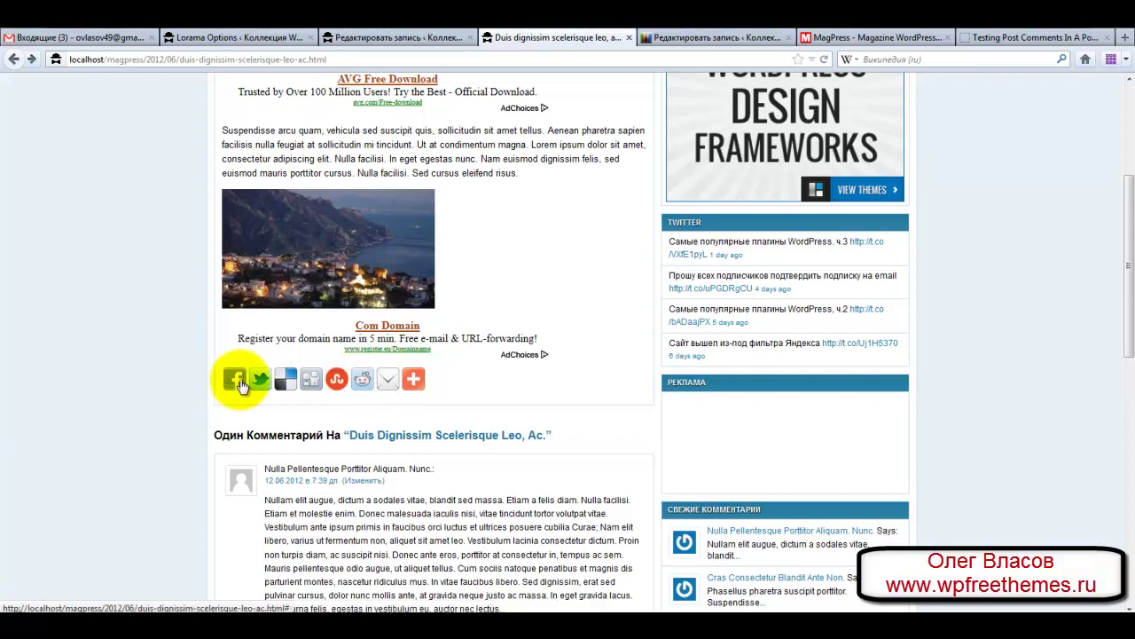
# Switch to the file manager and open social16.php from the lorama theme's includes folder in the code editor
pyautogui.click(191, 610)
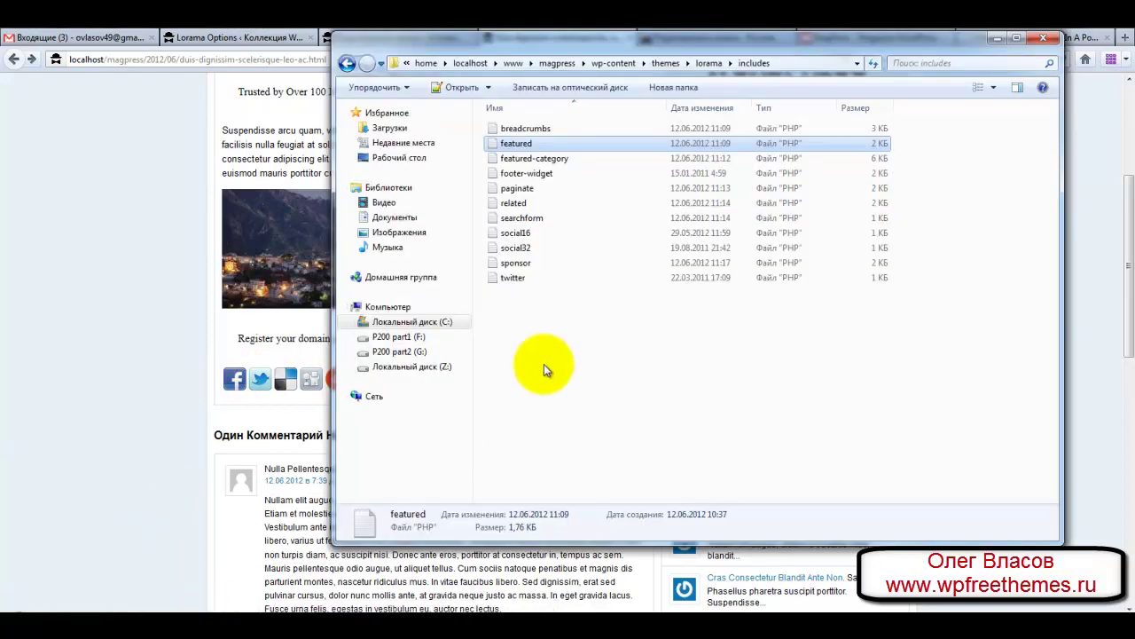
pyautogui.click(347, 63)
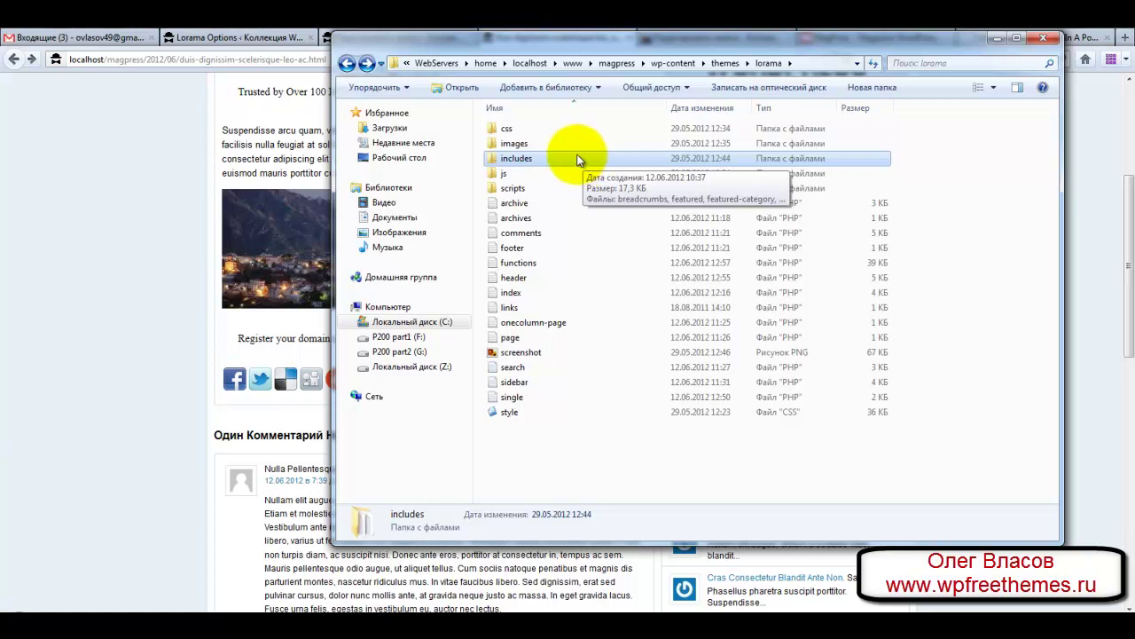
pyautogui.click(511, 157)
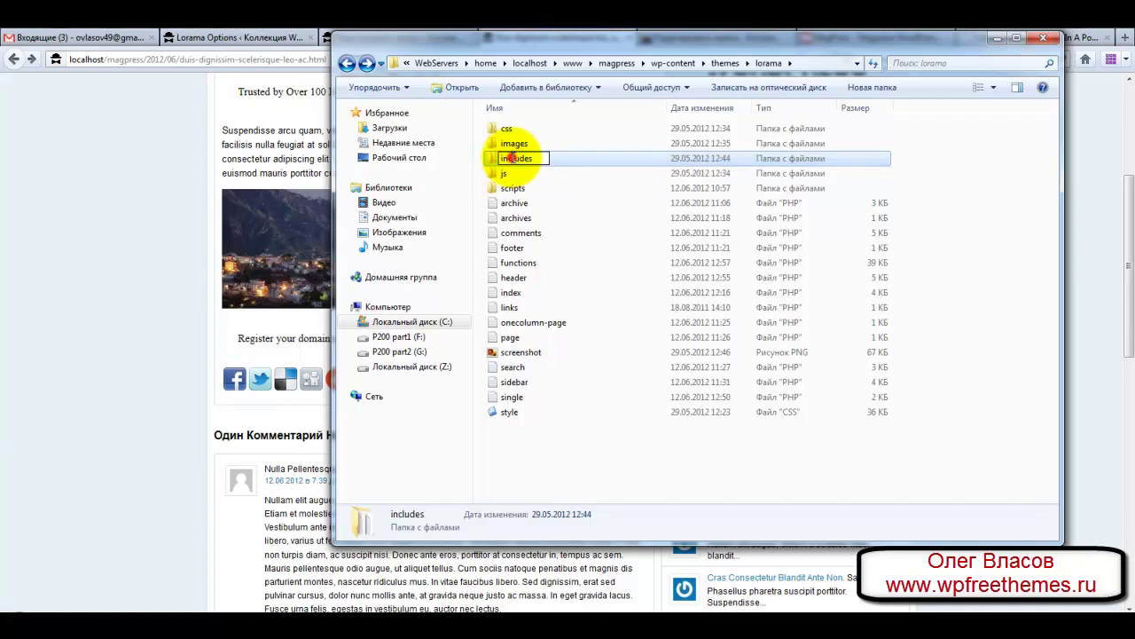
pyautogui.click(491, 160)
pyautogui.doubleClick(490, 159)
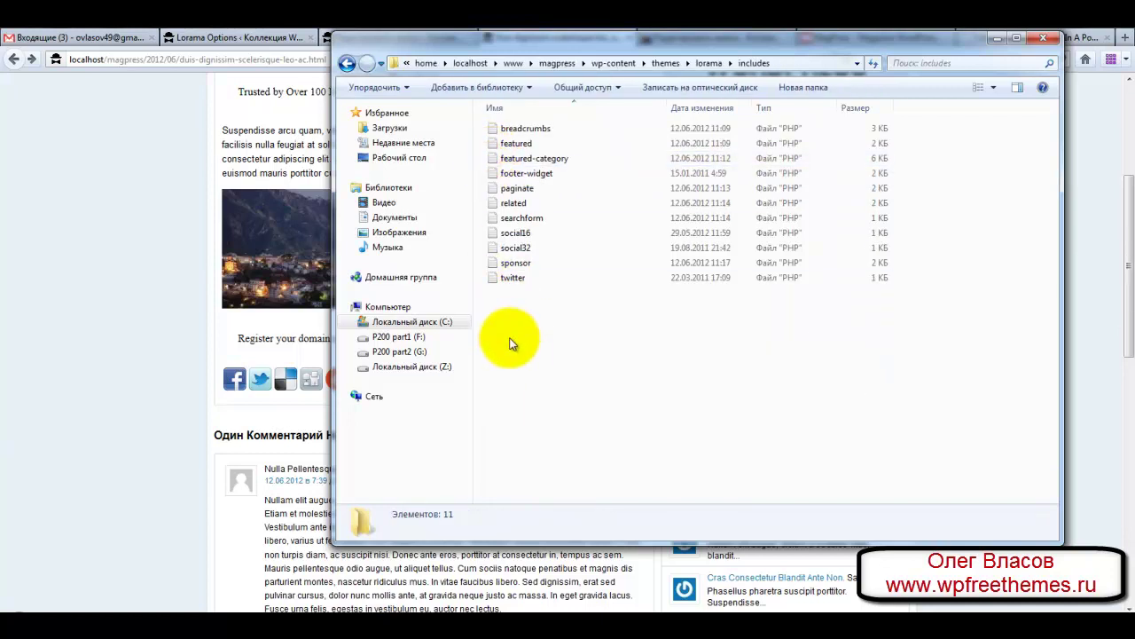
pyautogui.click(516, 237)
pyautogui.press('Down')
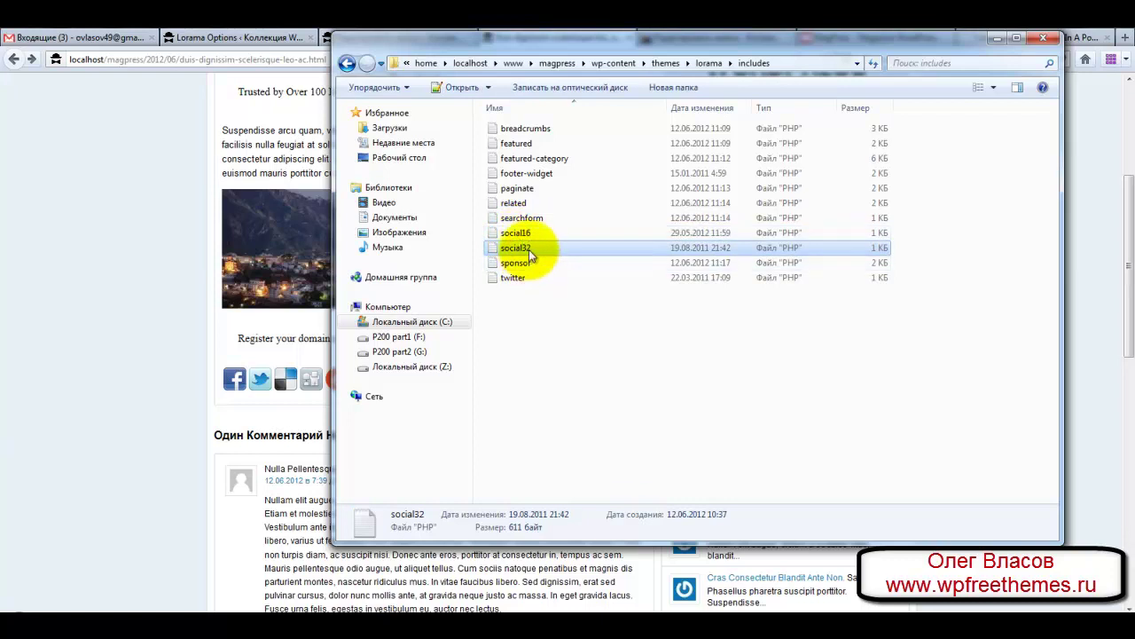
pyautogui.click(522, 238)
pyautogui.rightClick(523, 234)
pyautogui.click(550, 290)
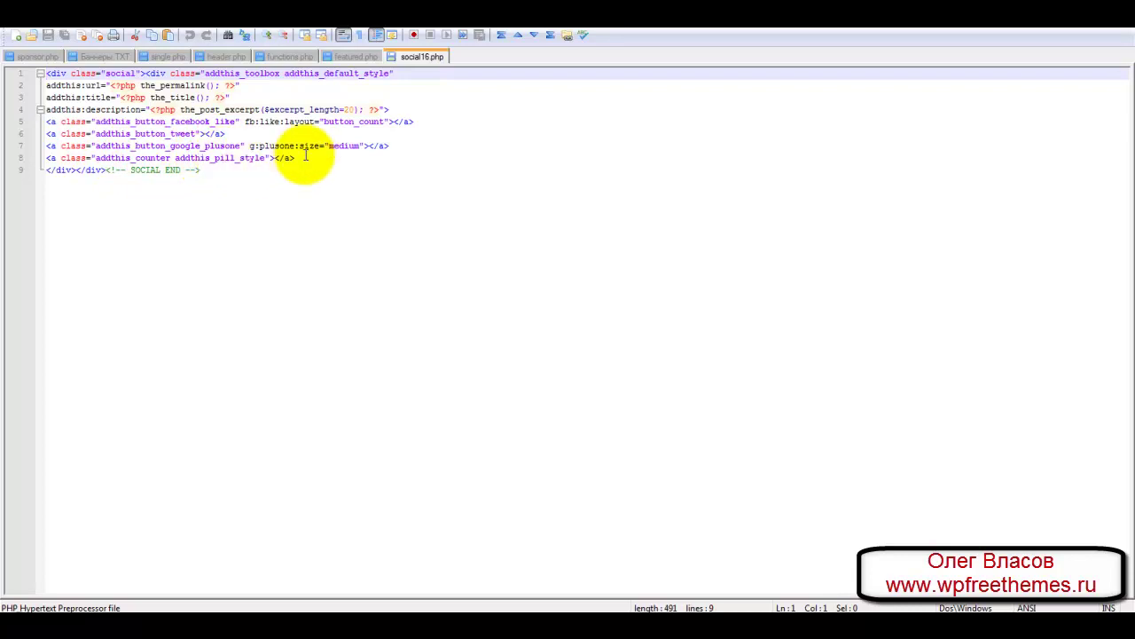
# Compare the share buttons on the post page in the browser with the AddThis code in social16.php
pyautogui.click(292, 610)
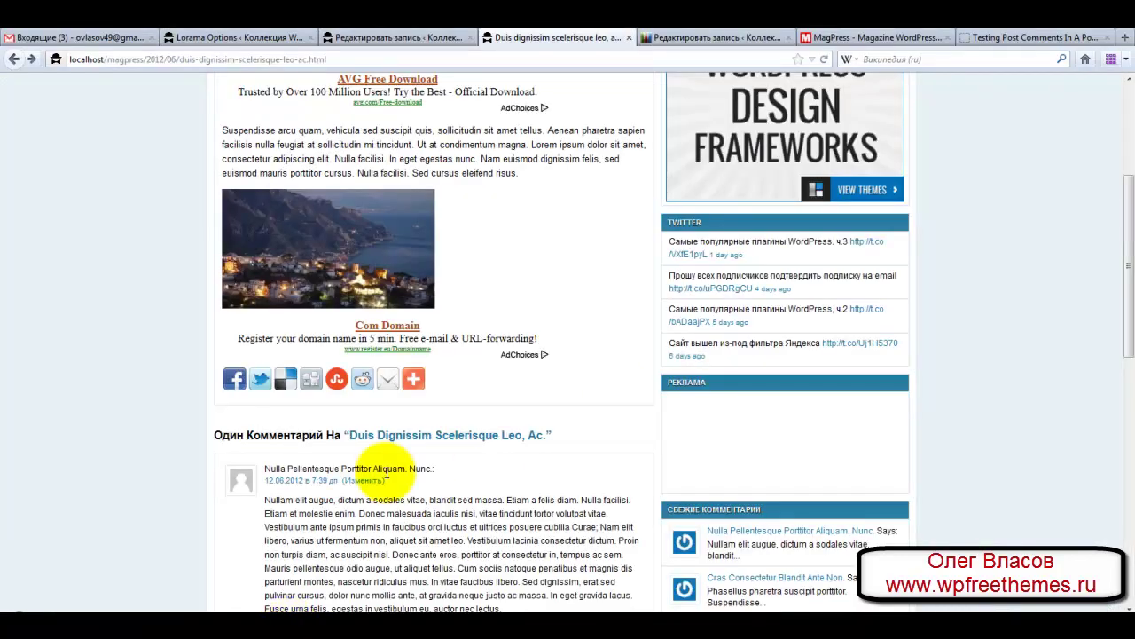
pyautogui.scroll(3, 426, 261)
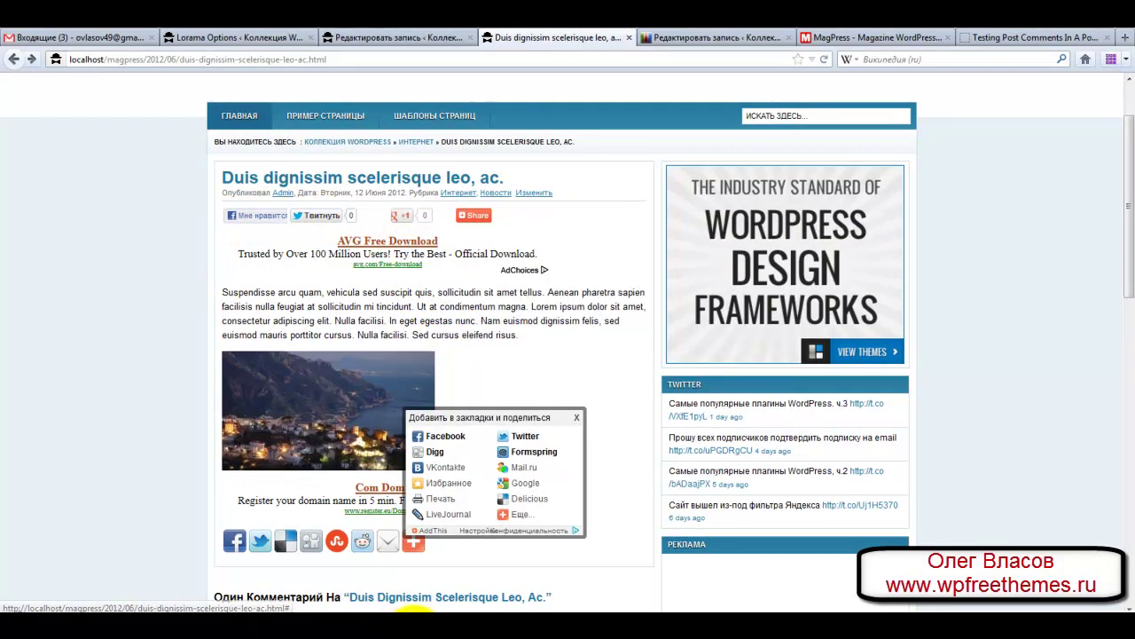
pyautogui.click(425, 609)
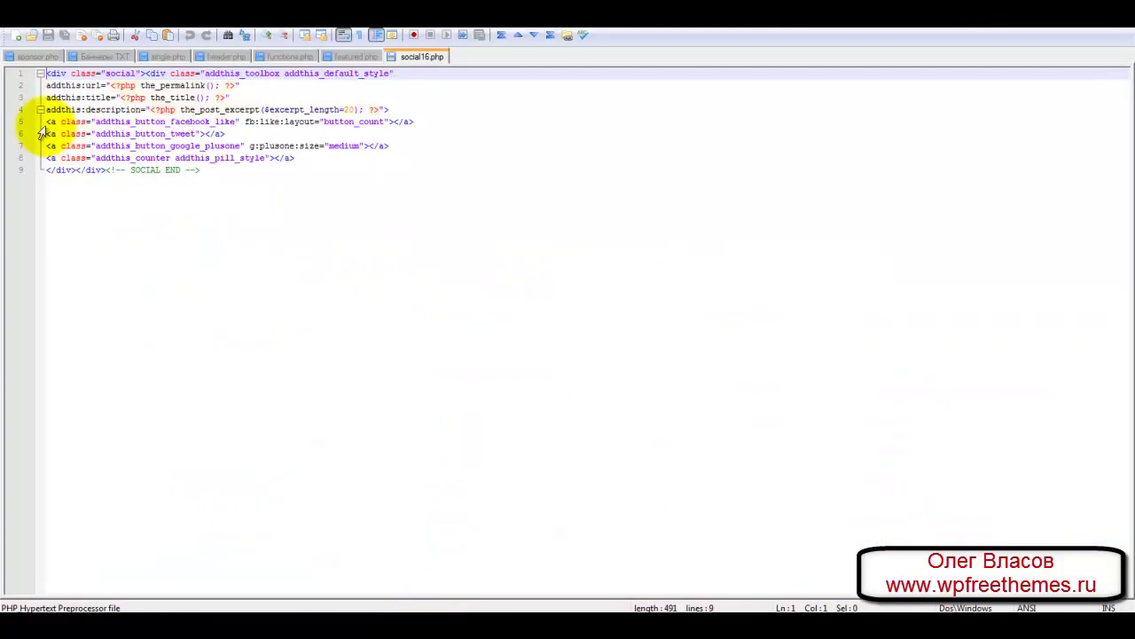
# Try removing the addthis_button_tweet line from social16.php, save the file and check the share buttons on the post page
pyautogui.moveTo(49, 133); pyautogui.dragTo(241, 135)
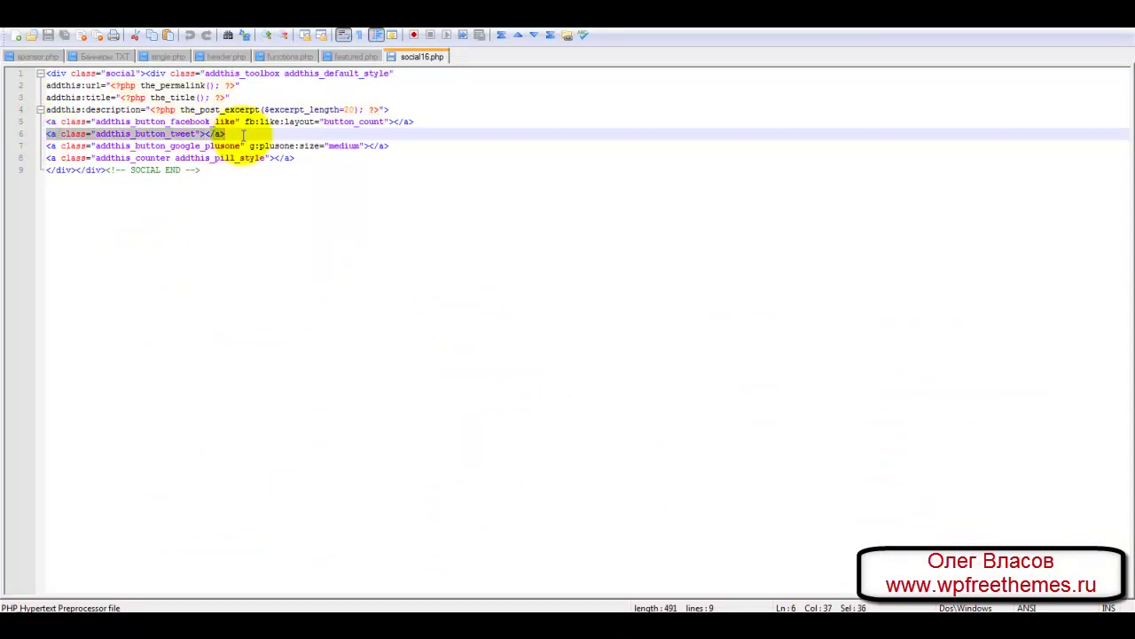
pyautogui.press('Delete')
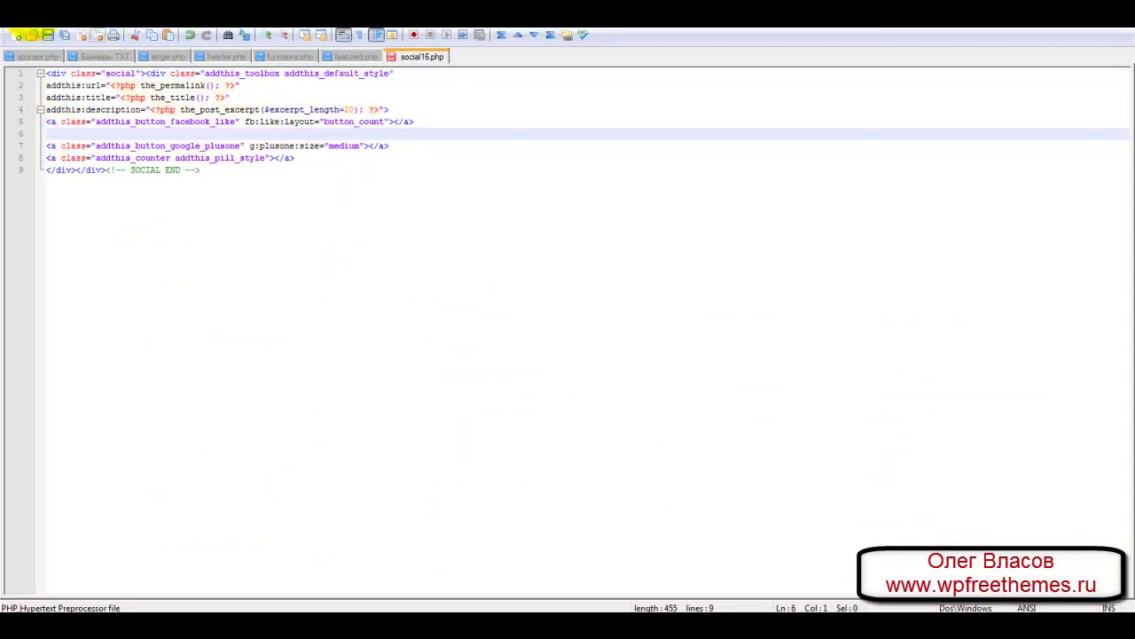
pyautogui.click(51, 40)
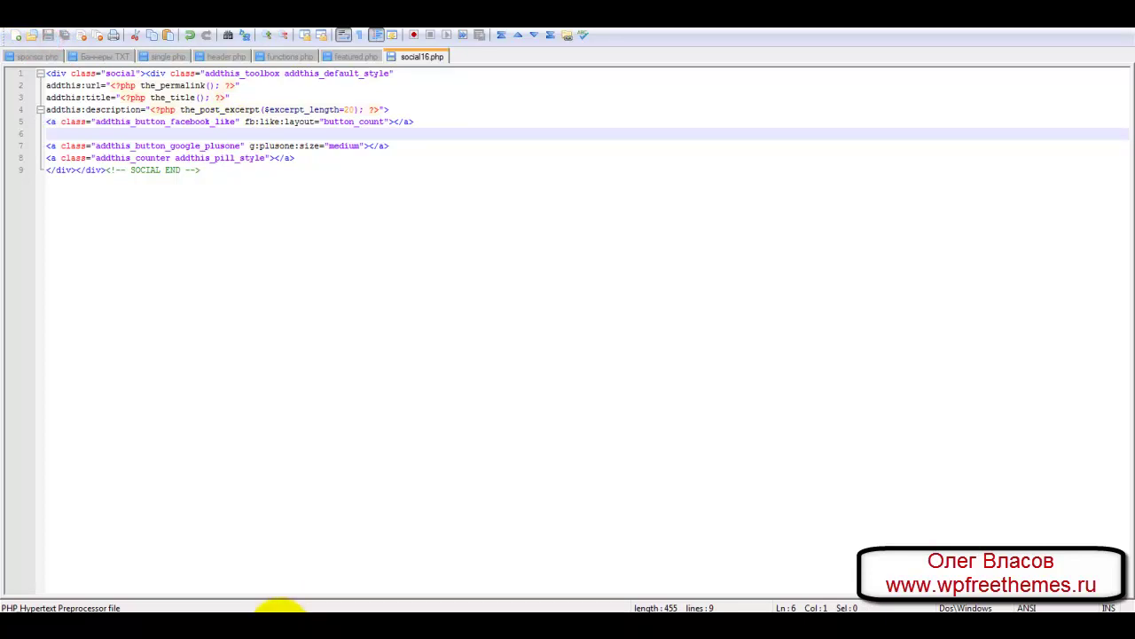
pyautogui.click(277, 609)
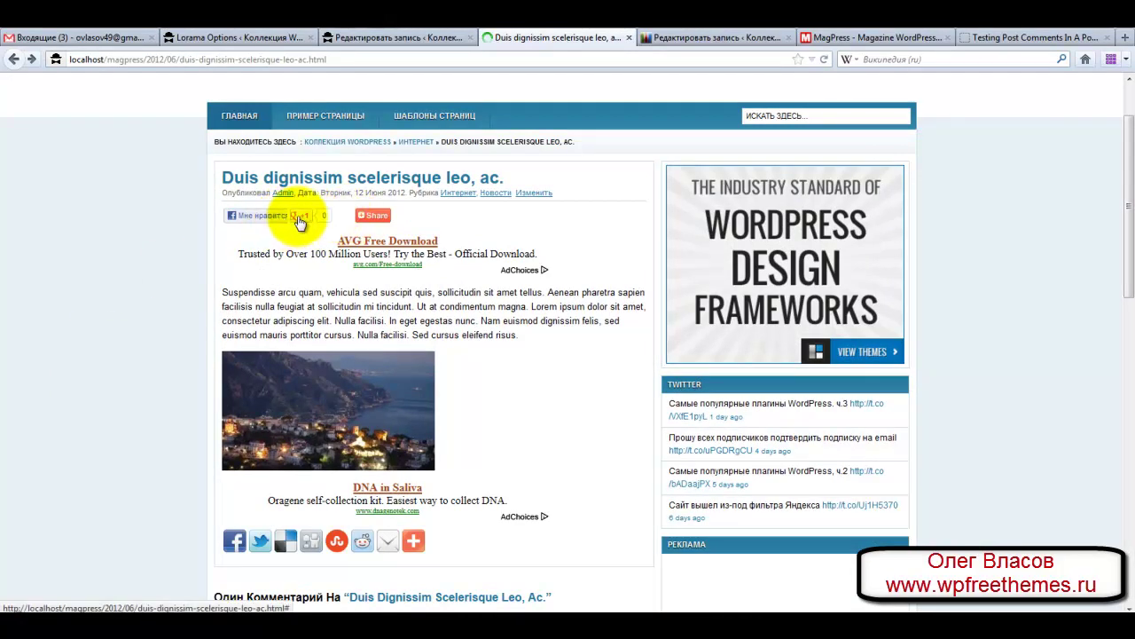
pyautogui.hotkey('alt', 'Tab')
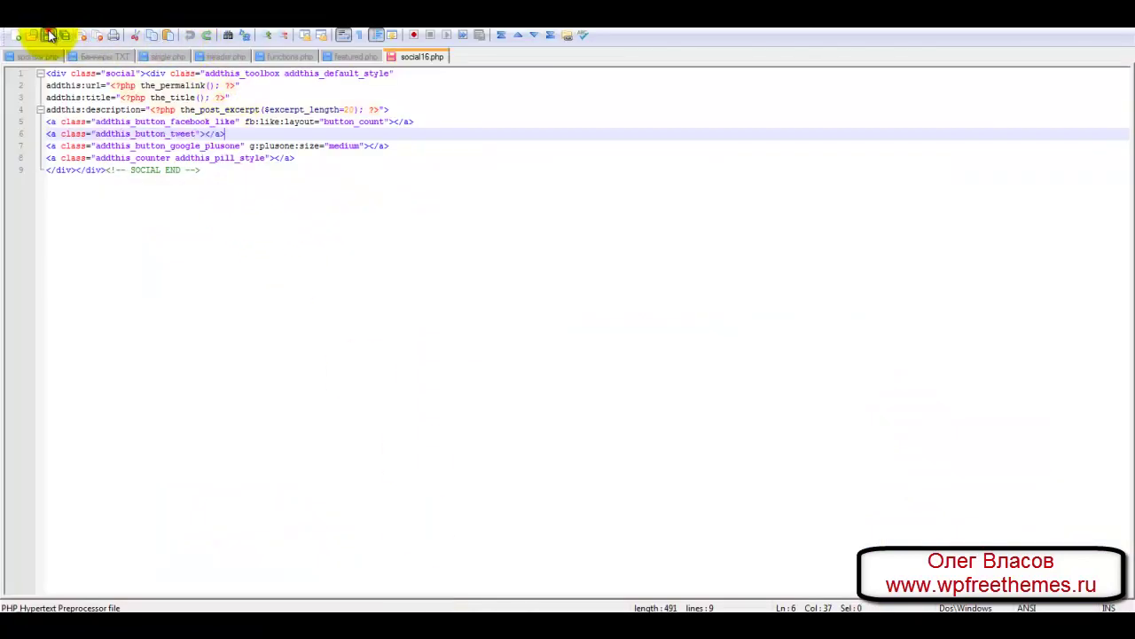
# Open social32.php from the includes folder in the code editor, delete its delicious, digg, stumbleupon and reddit button lines, and save
pyautogui.click(191, 609)
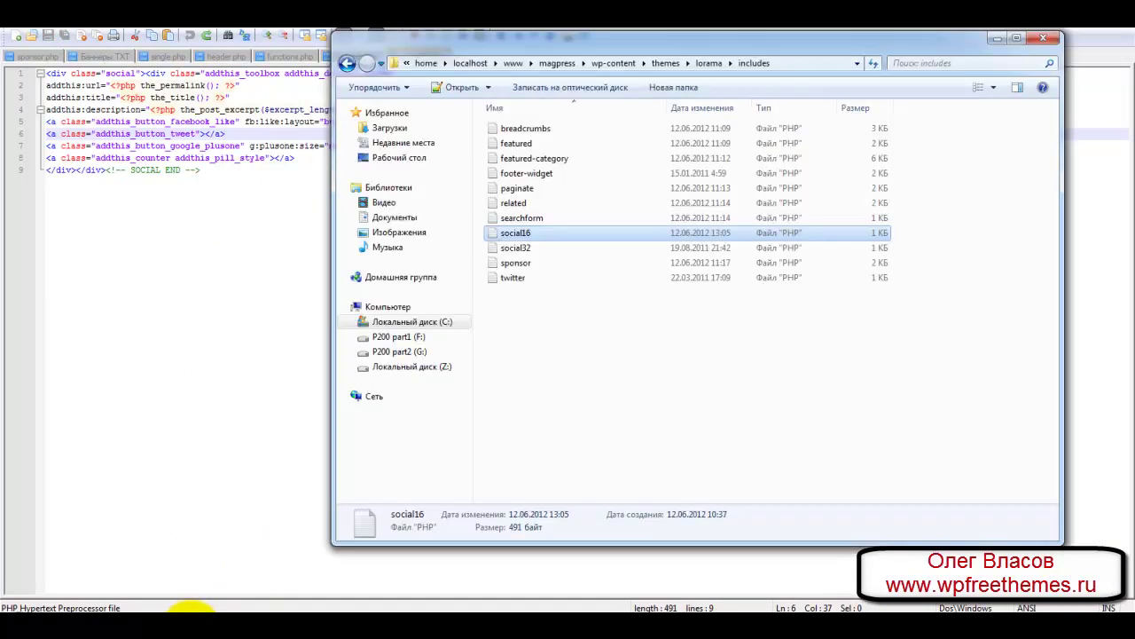
pyautogui.rightClick(517, 248)
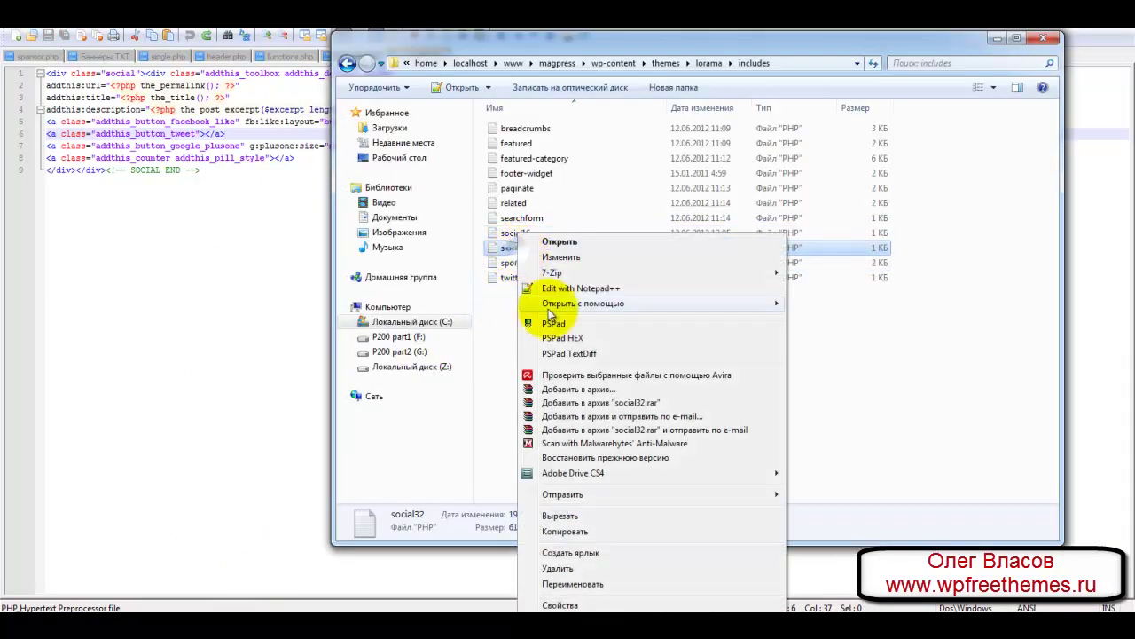
pyautogui.click(543, 287)
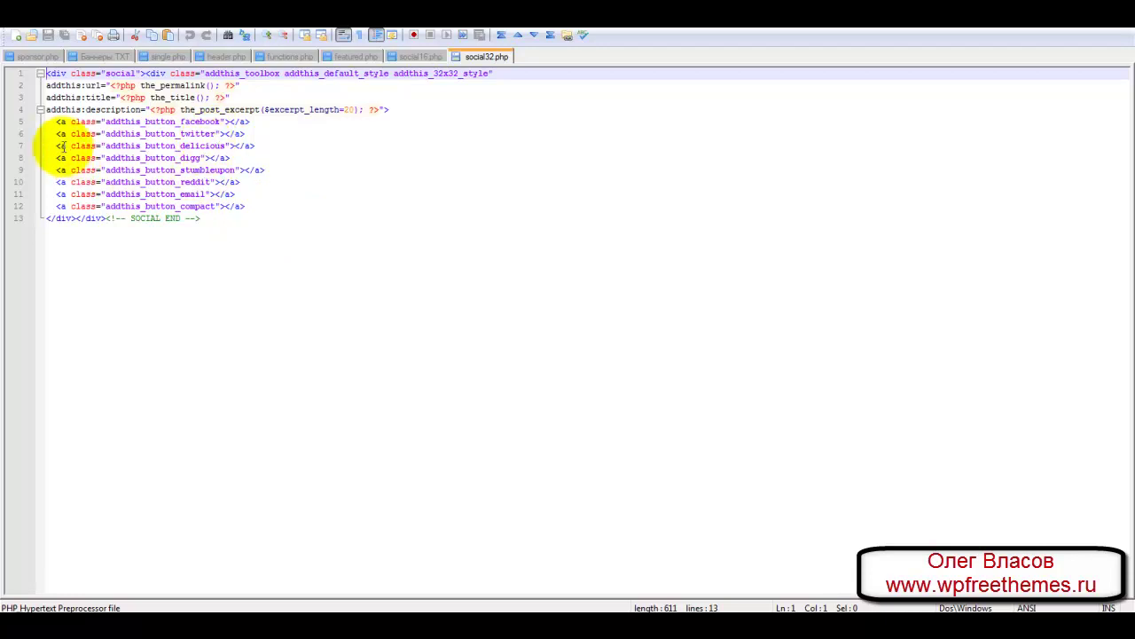
pyautogui.moveTo(56, 146); pyautogui.dragTo(270, 188)
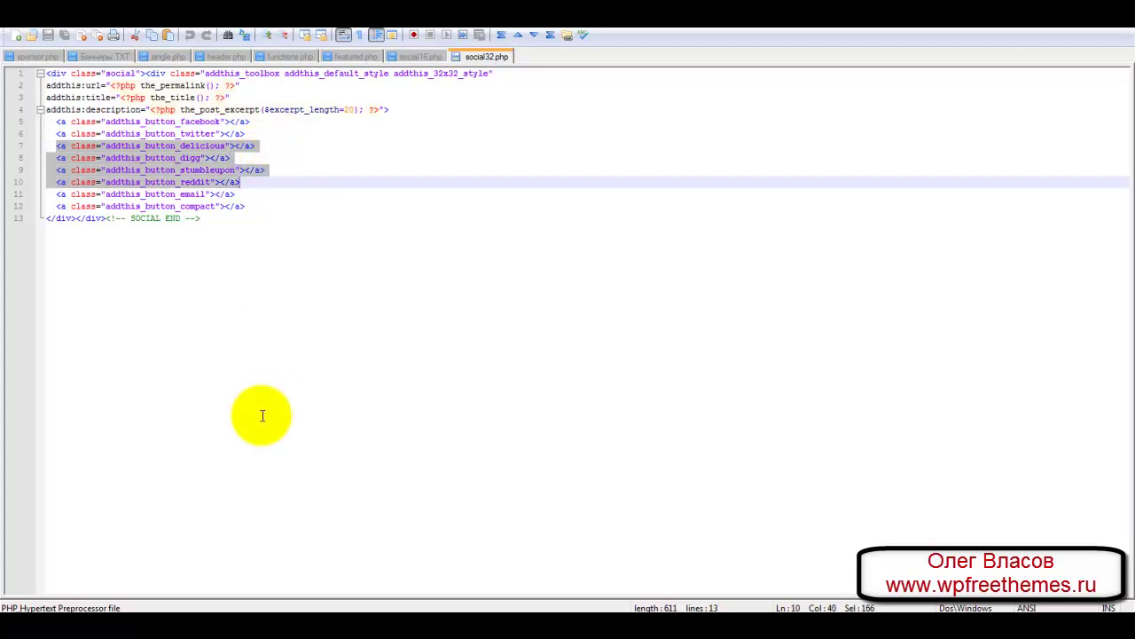
pyautogui.press('Delete')
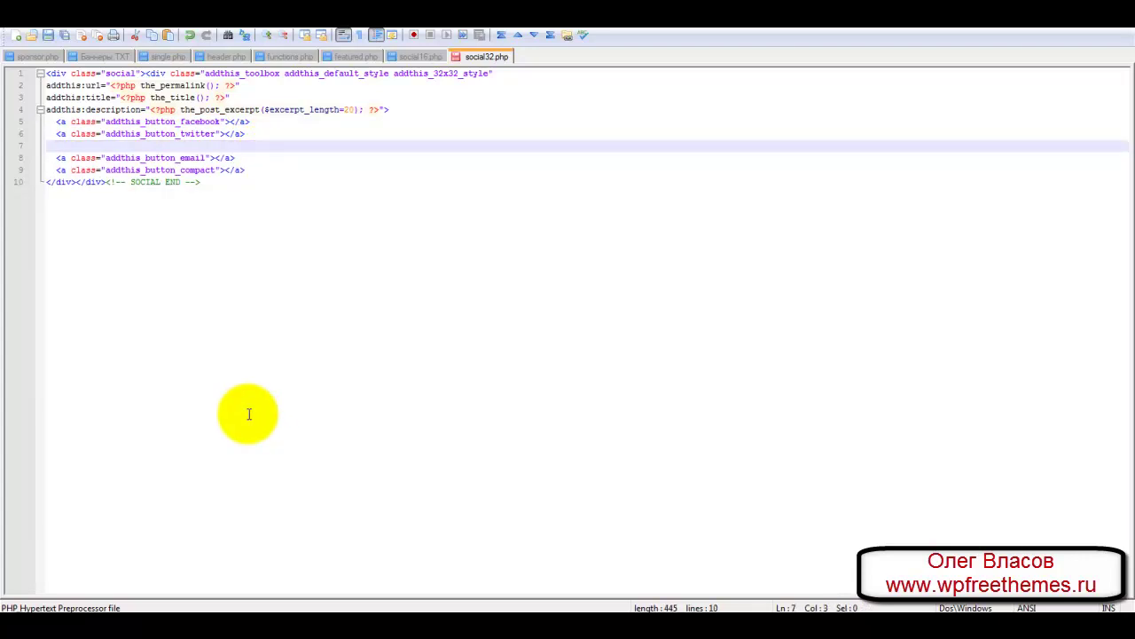
pyautogui.click(50, 36)
# Switch to the post page in the browser and check the icons below the post, including the e-mail form and services list
pyautogui.click(287, 612)
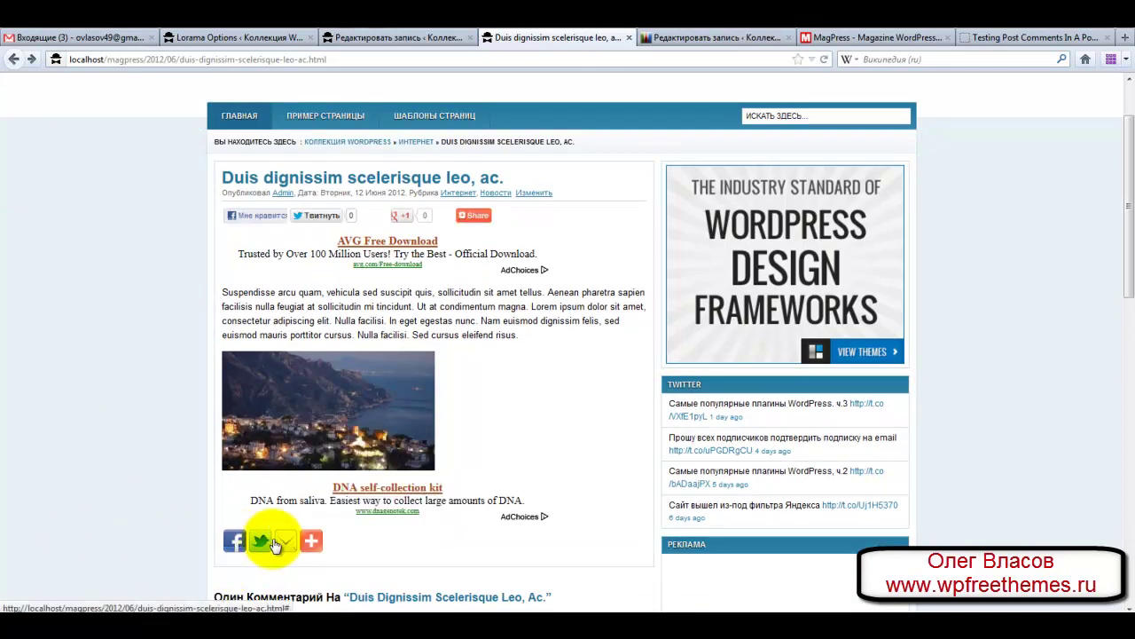
pyautogui.click(286, 542)
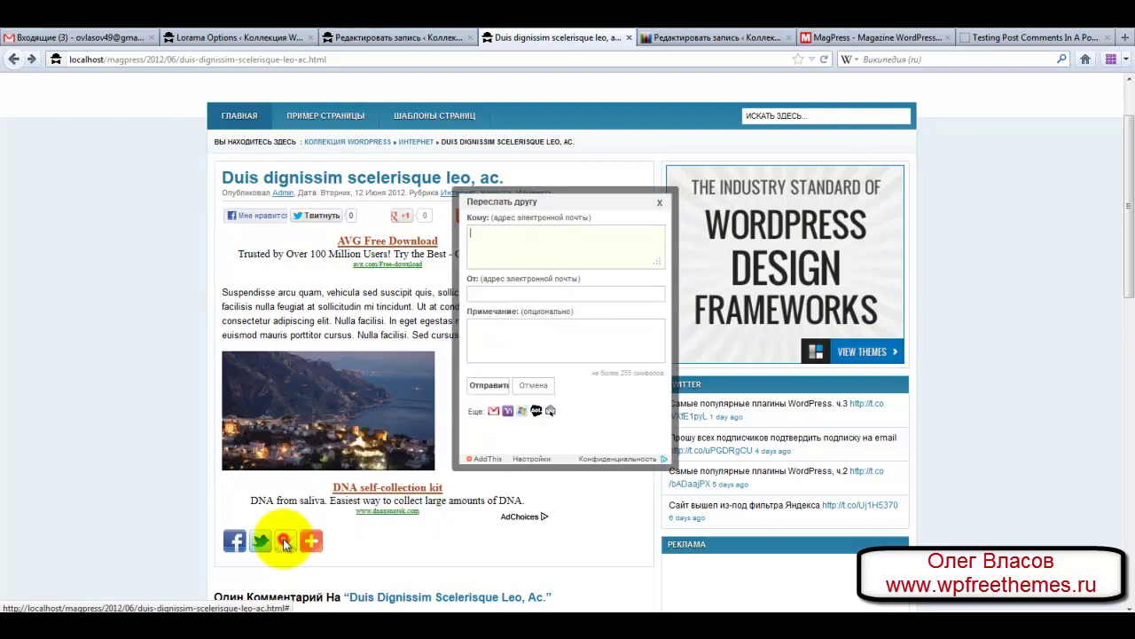
pyautogui.click(659, 204)
pyautogui.moveTo(316, 546)
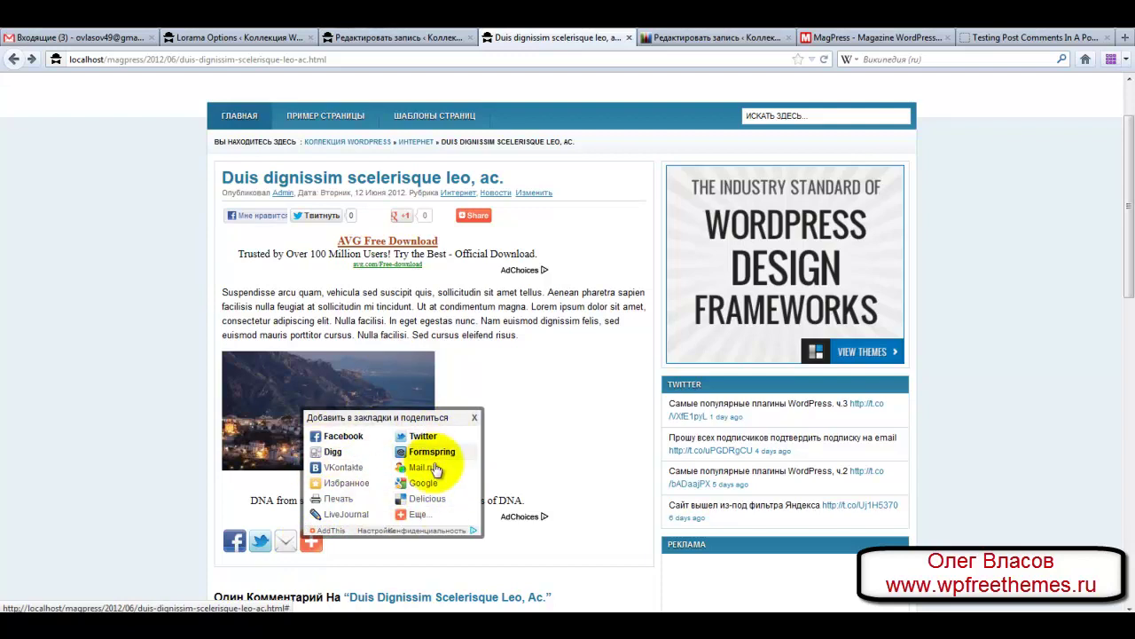
pyautogui.click(98, 508)
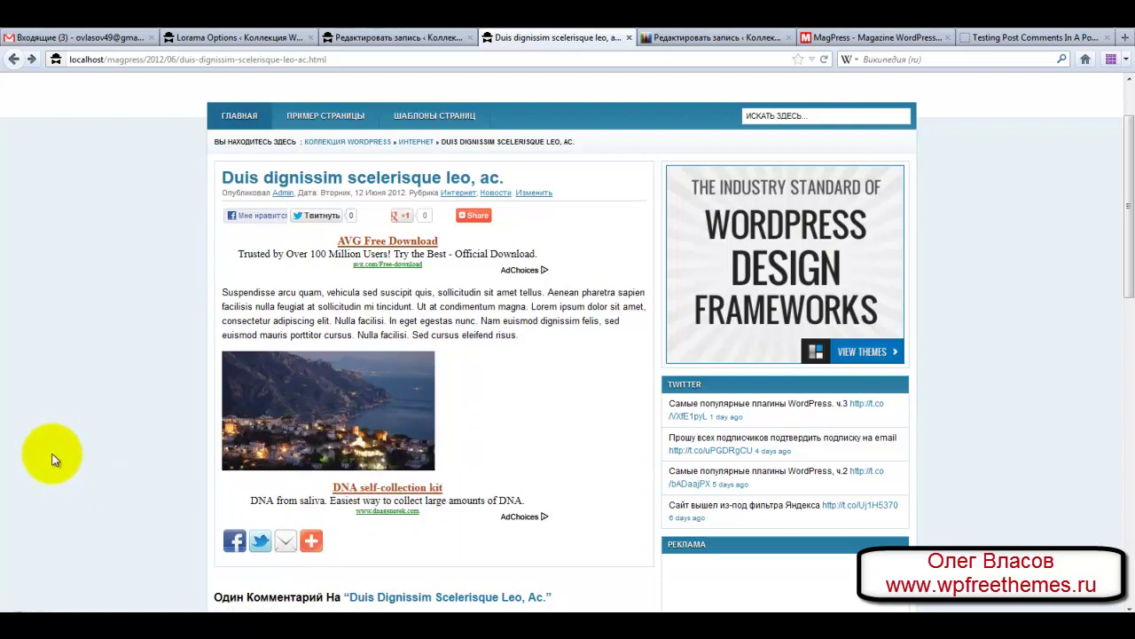
# Look over the post page down to its footer, and open the Меню settings page in the WordPress admin
pyautogui.scroll(-10, 51, 459)
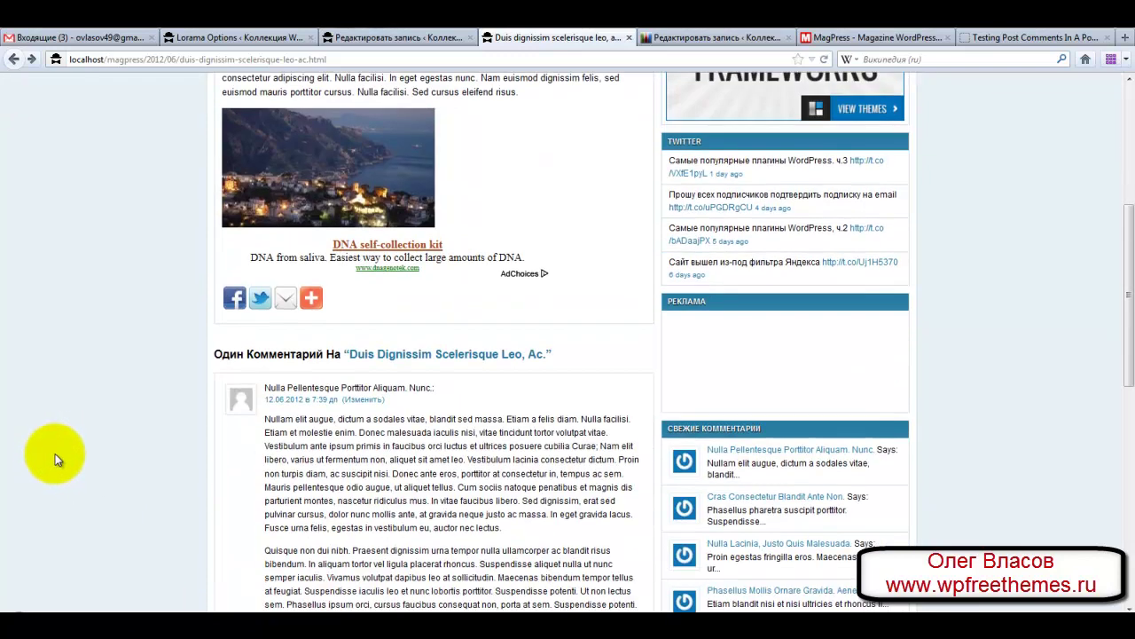
pyautogui.scroll(-3, 59, 457)
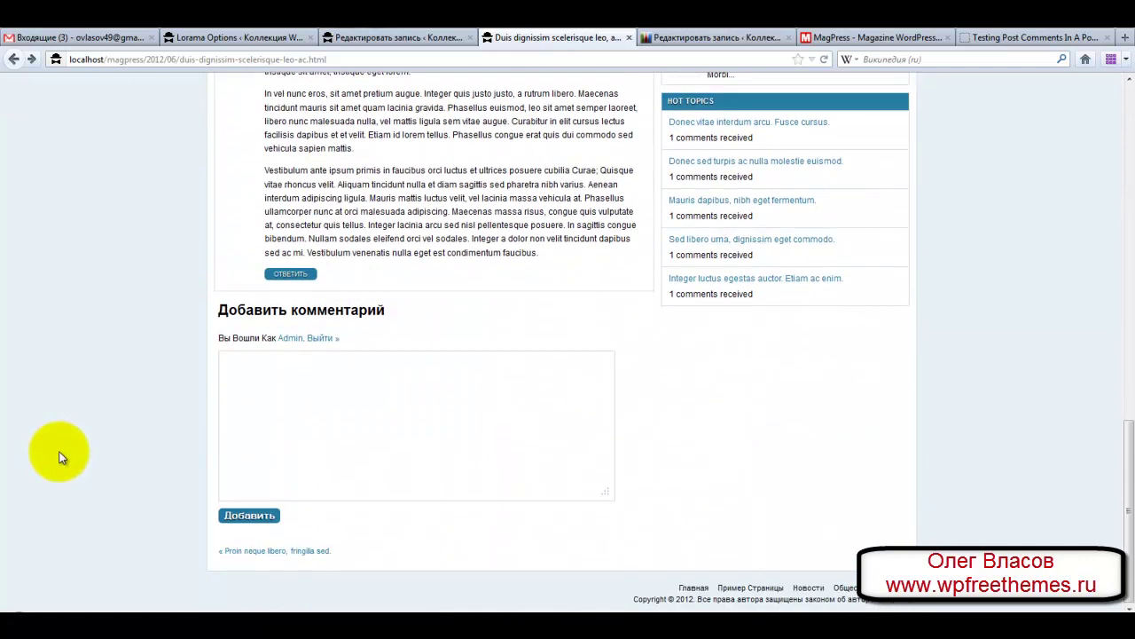
pyautogui.scroll(12, 30, 491)
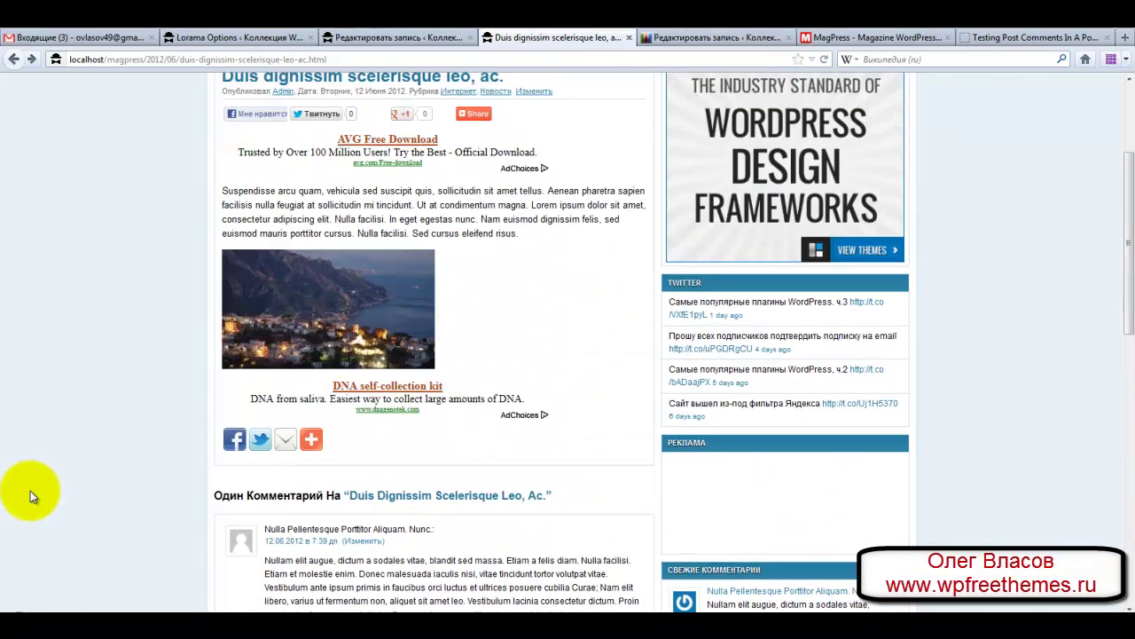
pyautogui.click(351, 37)
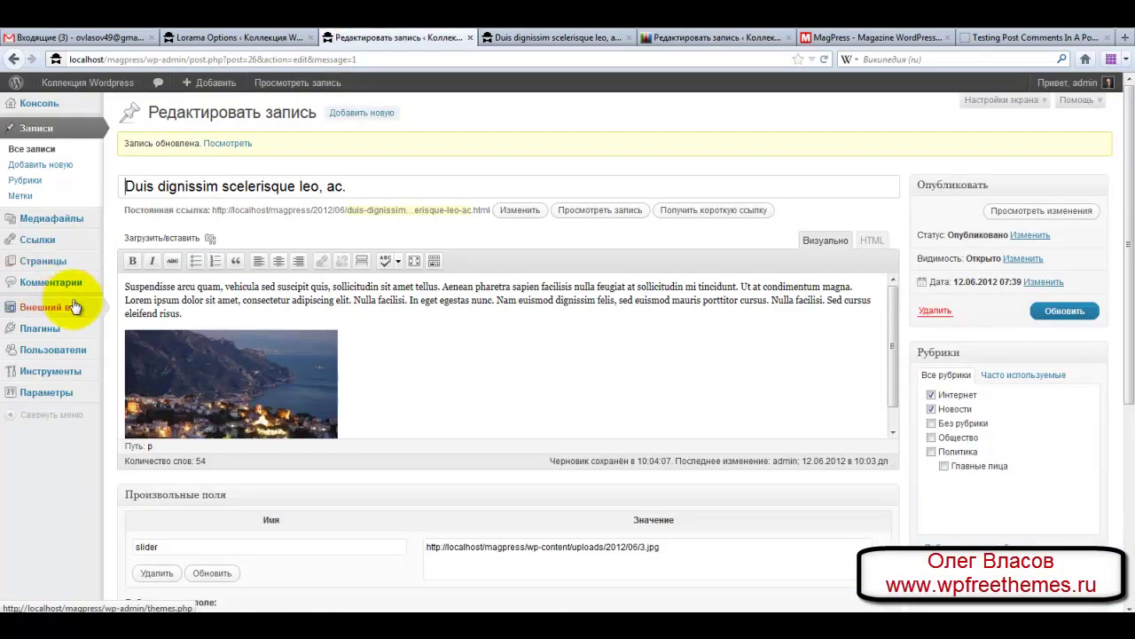
pyautogui.moveTo(74, 315)
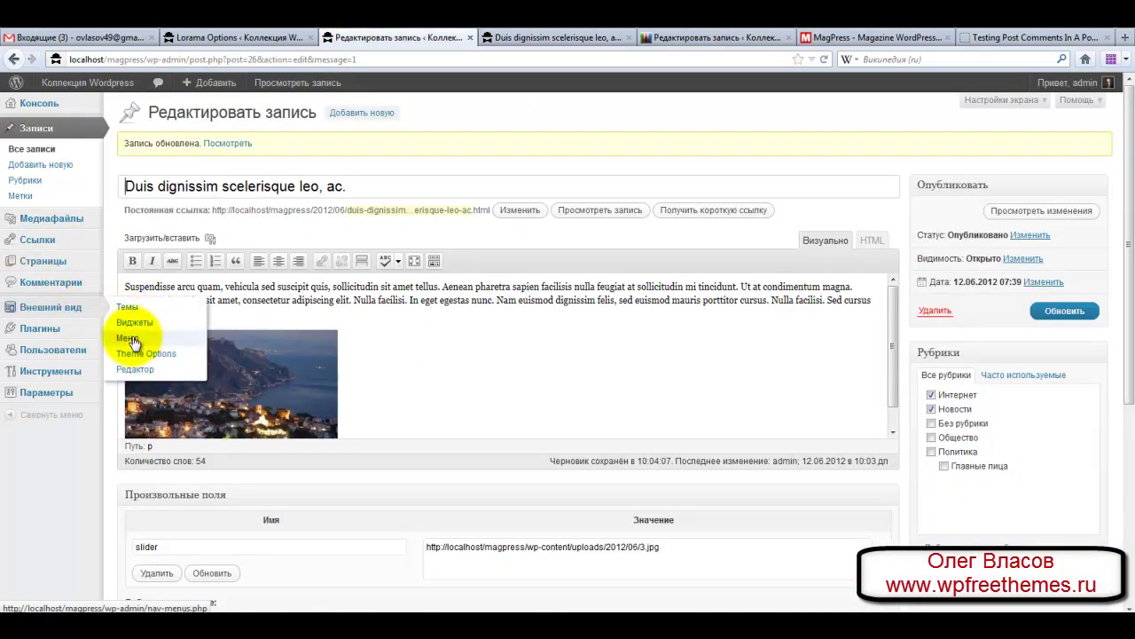
pyautogui.click(127, 337)
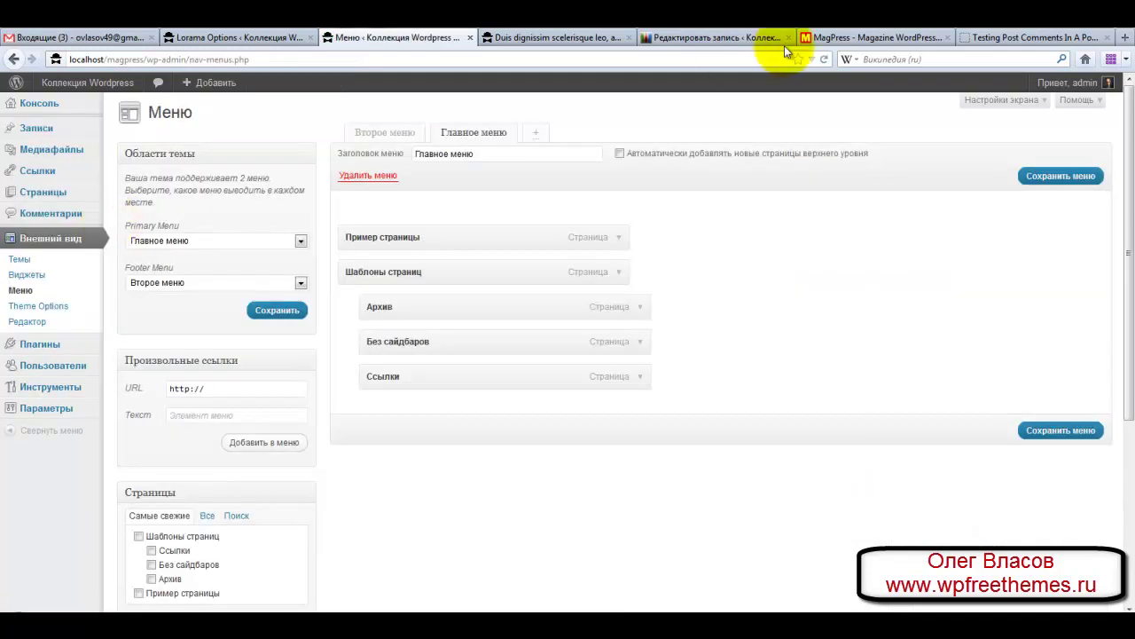
# Examine the MagPress demo site's home page from its navigation bar to its footer, and return to the Меню settings page
pyautogui.click(826, 36)
pyautogui.scroll(5, 793, 468)
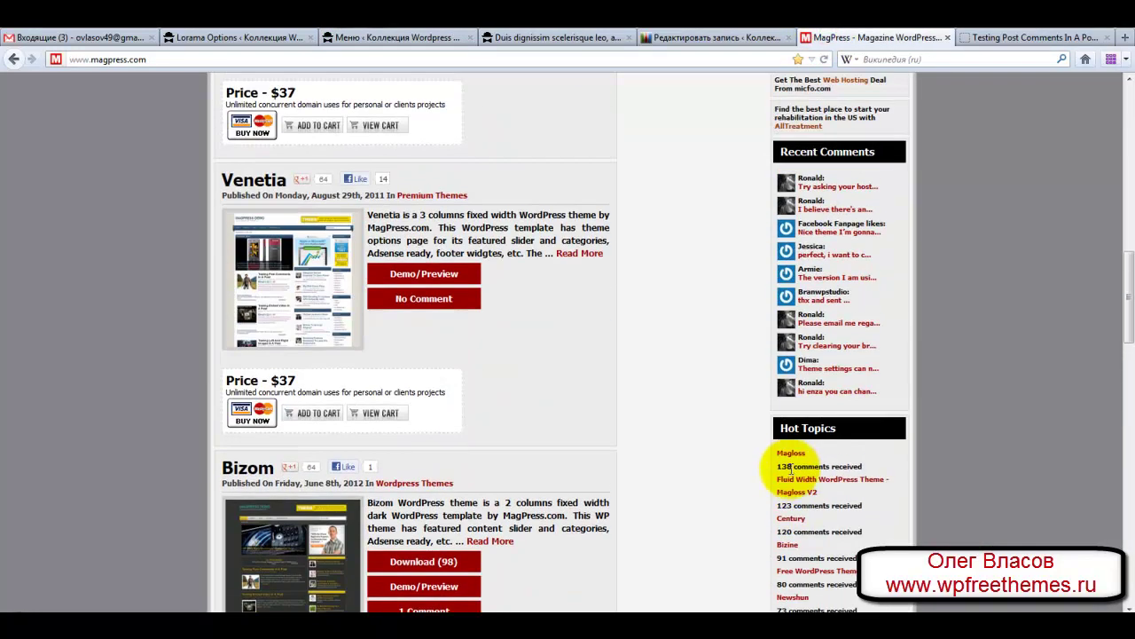
pyautogui.click(1039, 40)
pyautogui.scroll(15, 1012, 456)
pyautogui.click(324, 117)
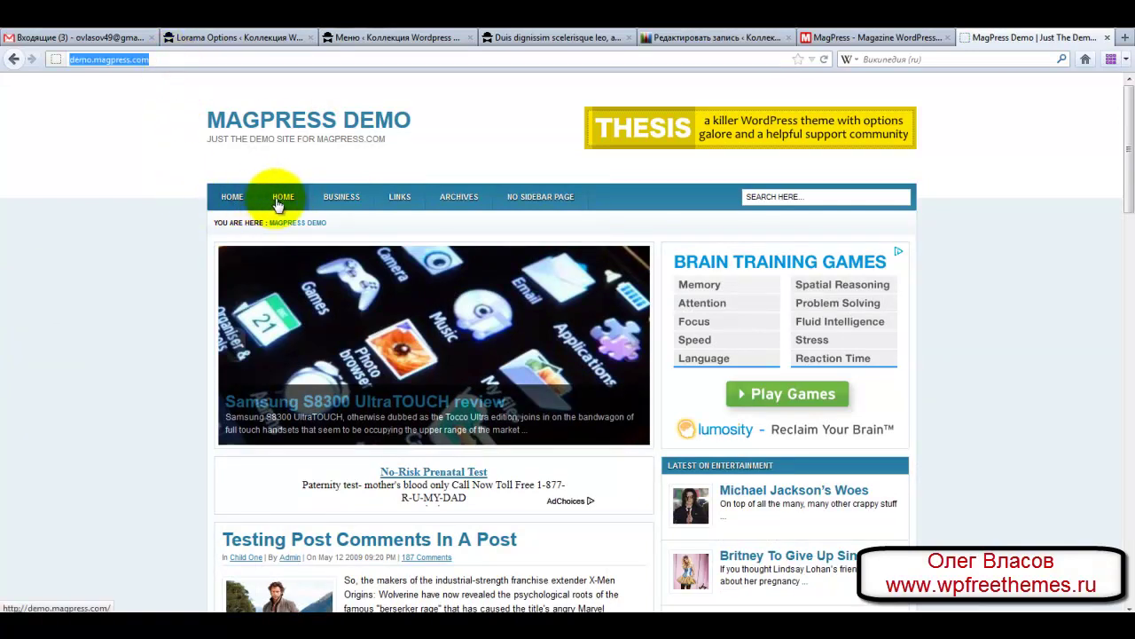
pyautogui.scroll(-15, 84, 338)
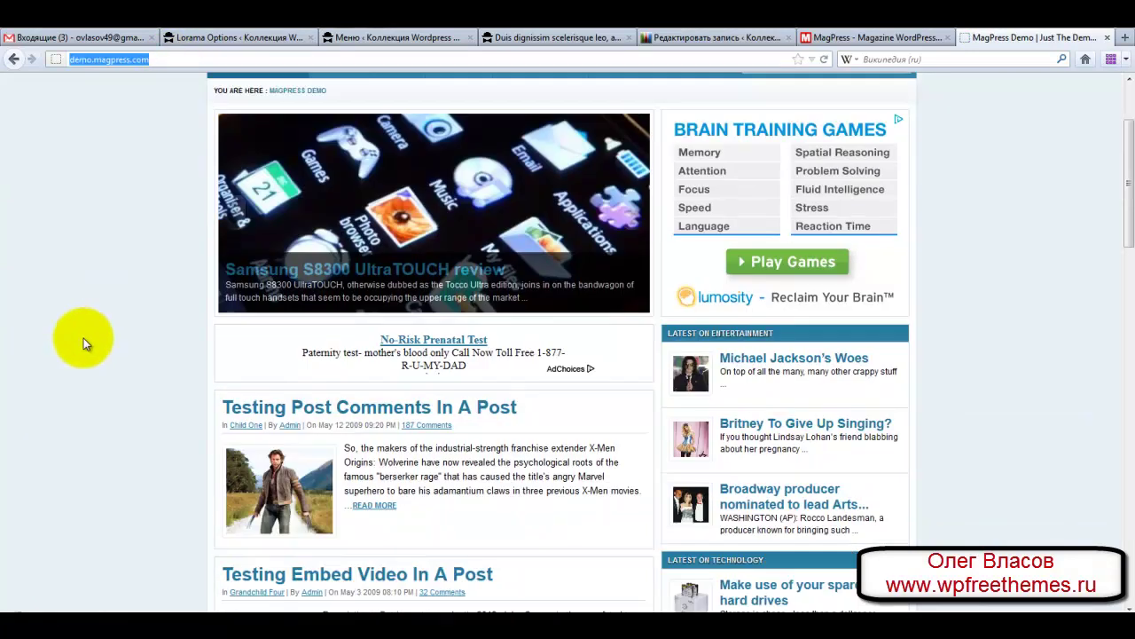
pyautogui.scroll(-3, 83, 337)
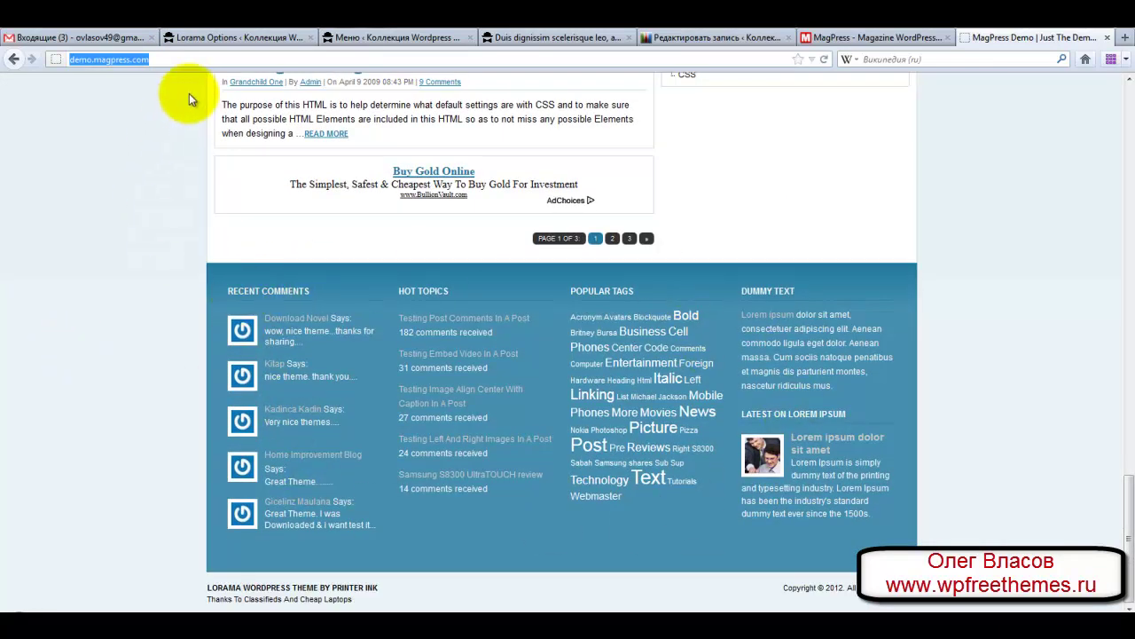
pyautogui.click(342, 41)
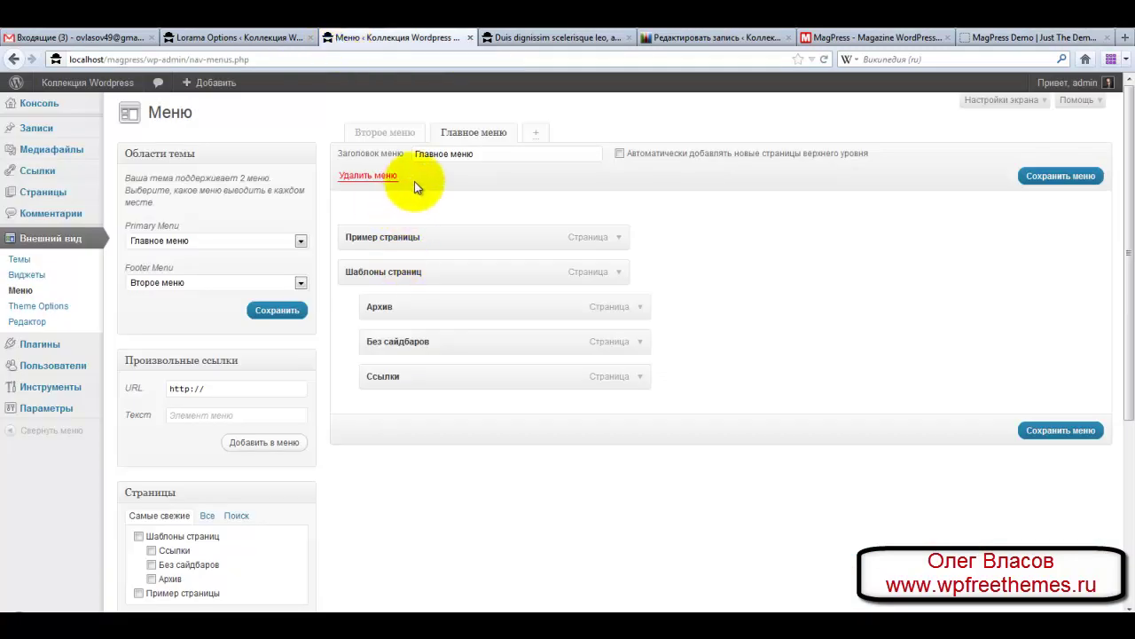
# Examine the menu creation and title options and the choices for the Primary Menu and Footer Menu locations
pyautogui.click(537, 135)
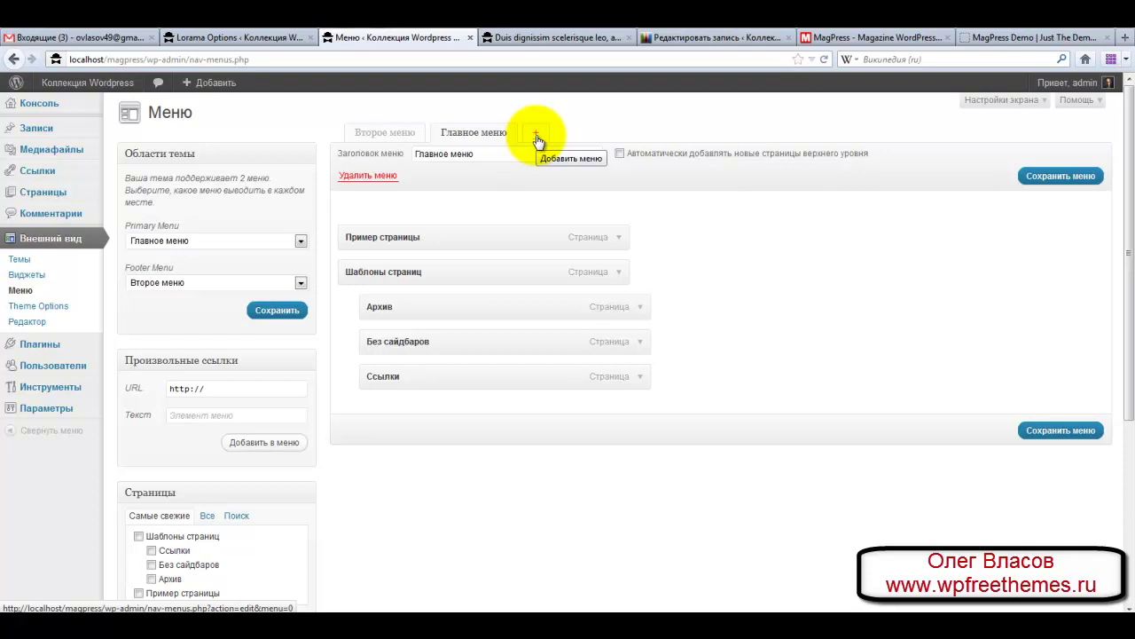
pyautogui.moveTo(499, 155); pyautogui.dragTo(399, 153)
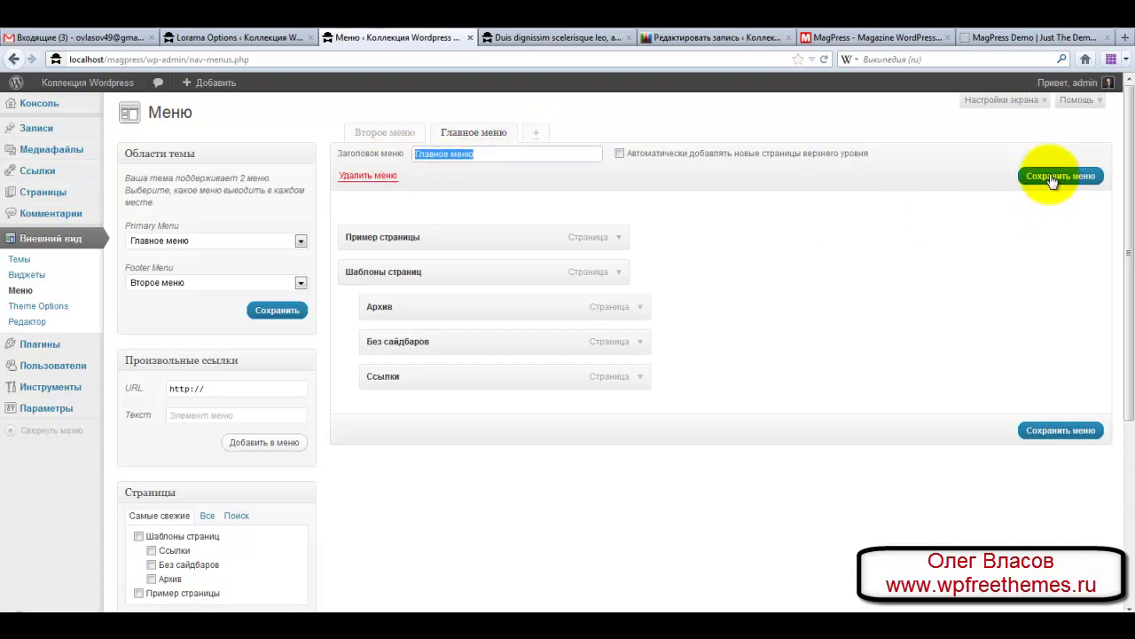
pyautogui.click(301, 240)
pyautogui.click(301, 240)
pyautogui.click(300, 284)
pyautogui.click(301, 284)
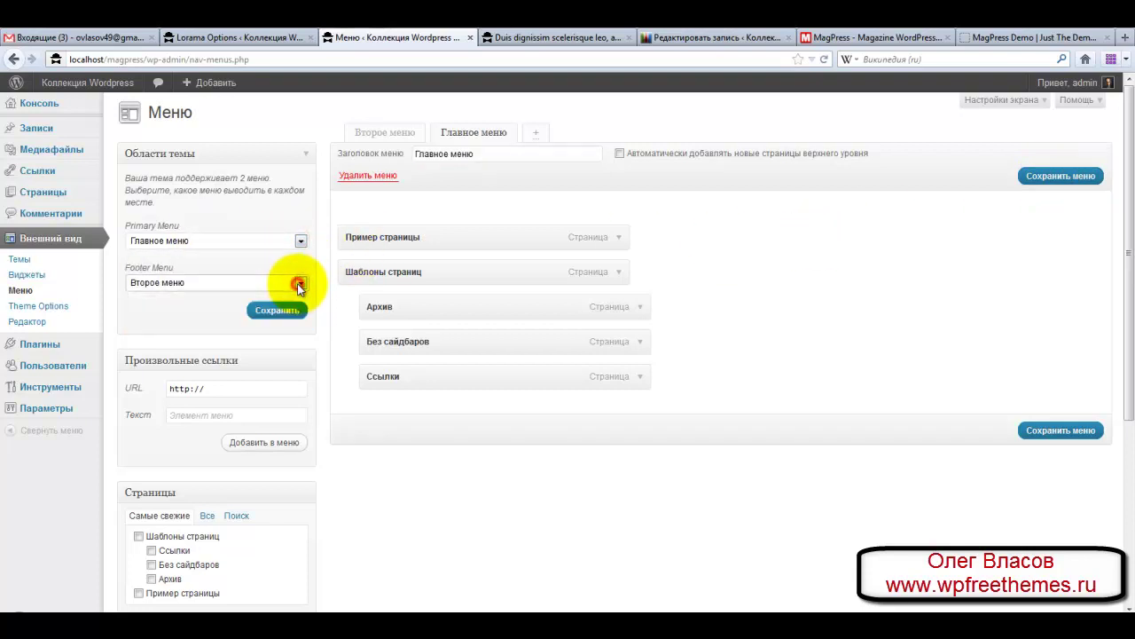
pyautogui.click(171, 246)
pyautogui.click(456, 100)
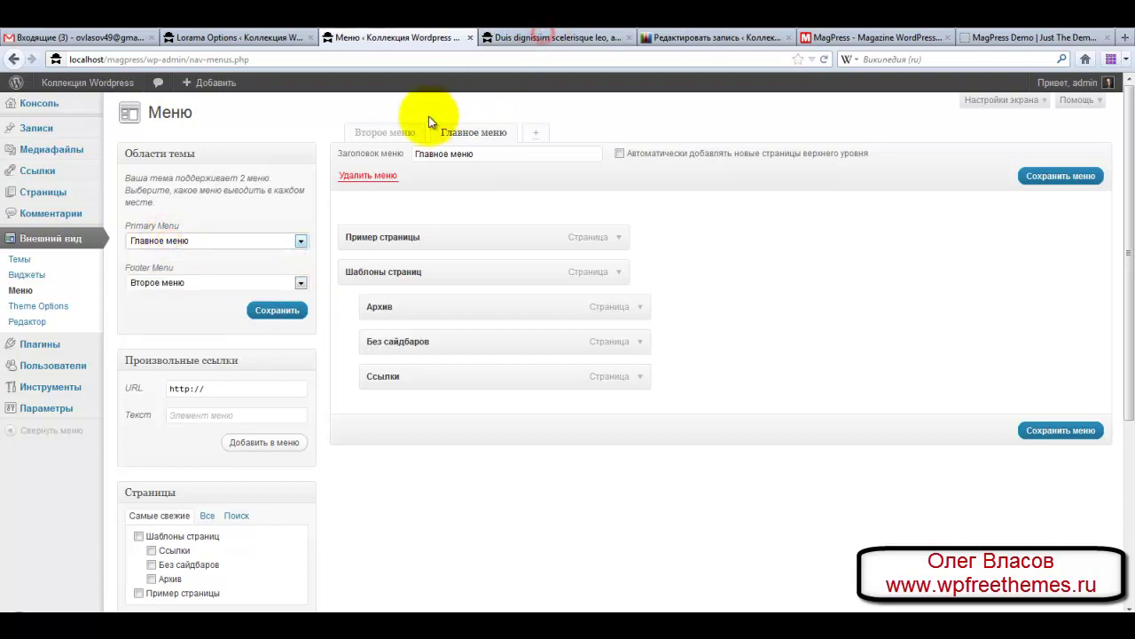
# Compare the post page's header navigation and footer links with the menus assigned to the theme locations
pyautogui.click(524, 37)
pyautogui.moveTo(459, 173)
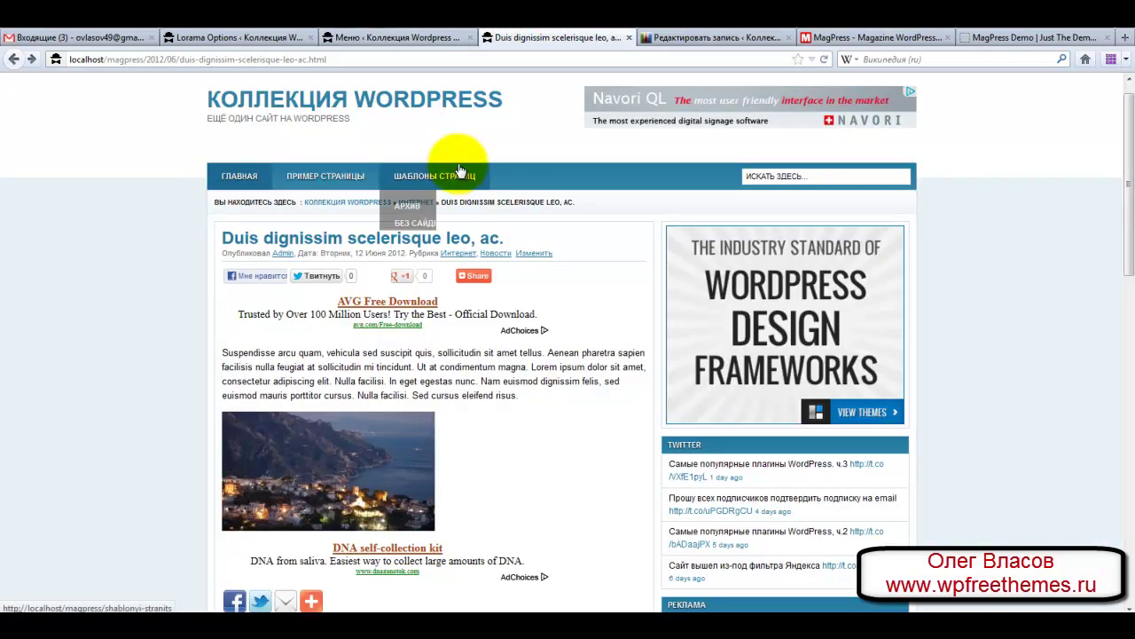
pyautogui.click(390, 37)
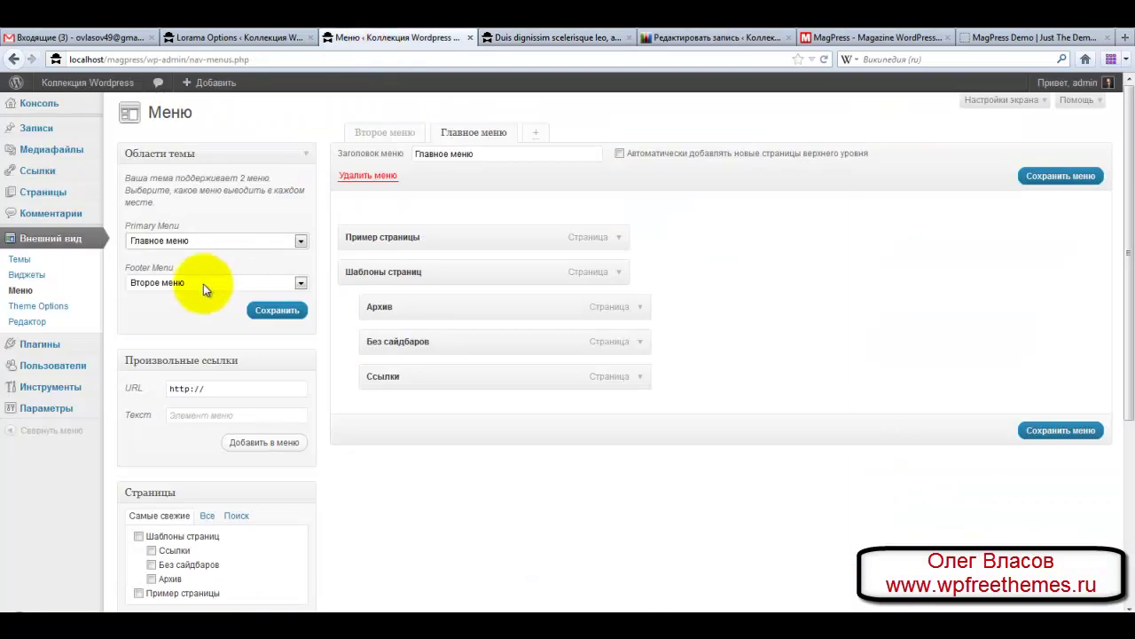
pyautogui.click(553, 37)
pyautogui.moveTo(1131, 133); pyautogui.dragTo(1132, 466)
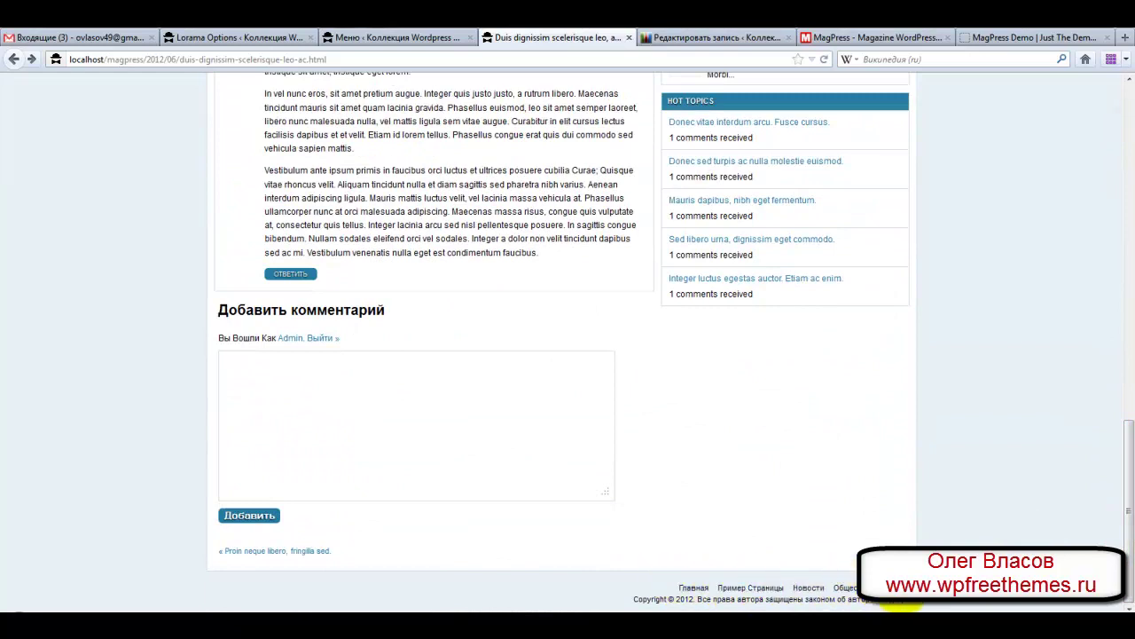
# Leave the Footer Menu location without an assigned menu, save the theme locations, and reload the post page to check its footer
pyautogui.click(345, 37)
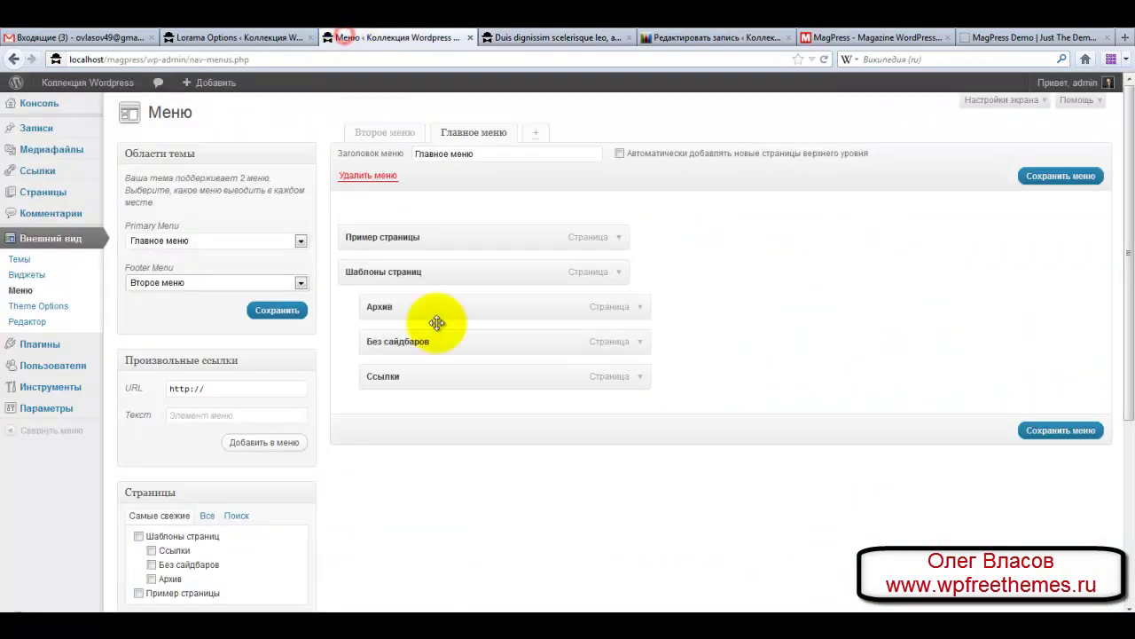
pyautogui.click(301, 282)
pyautogui.click(288, 307)
pyautogui.click(301, 282)
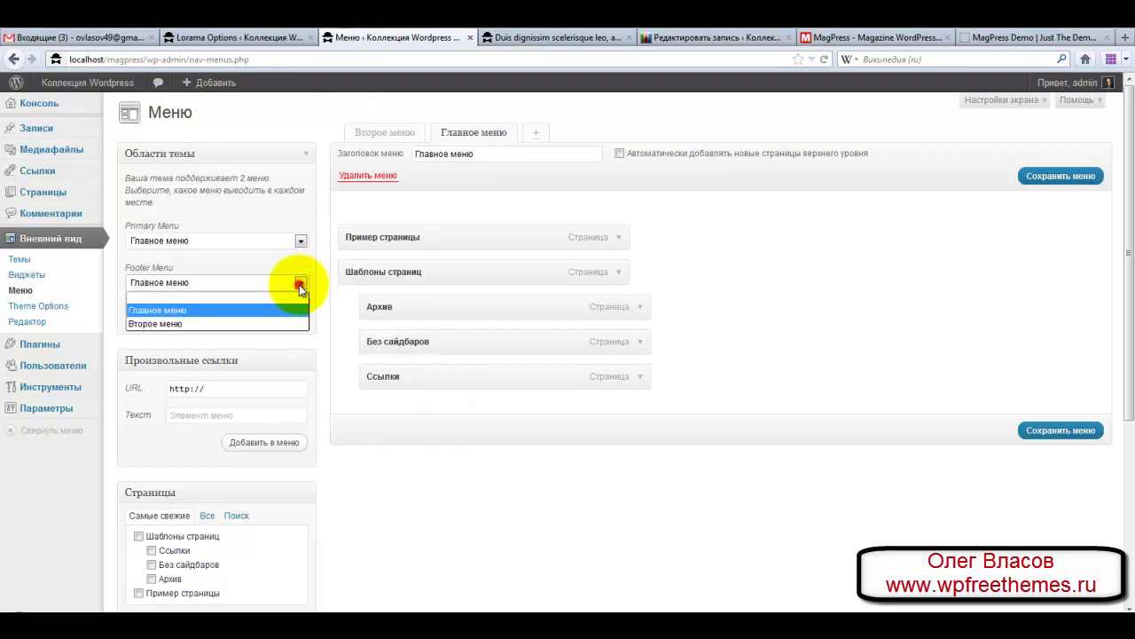
pyautogui.click(289, 294)
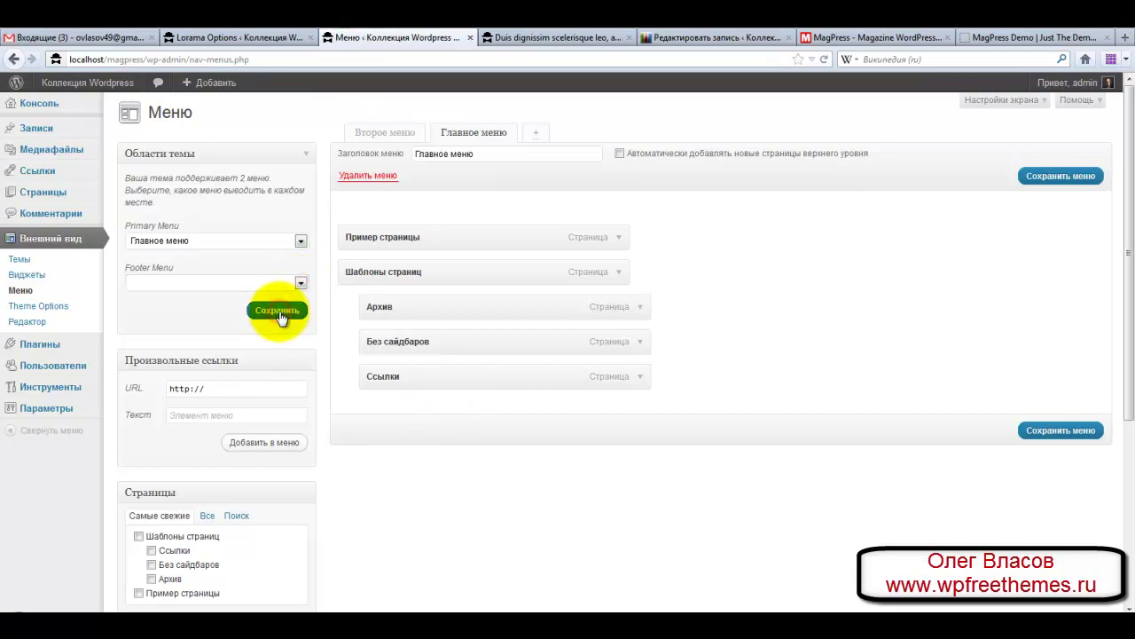
pyautogui.click(512, 38)
pyautogui.click(823, 59)
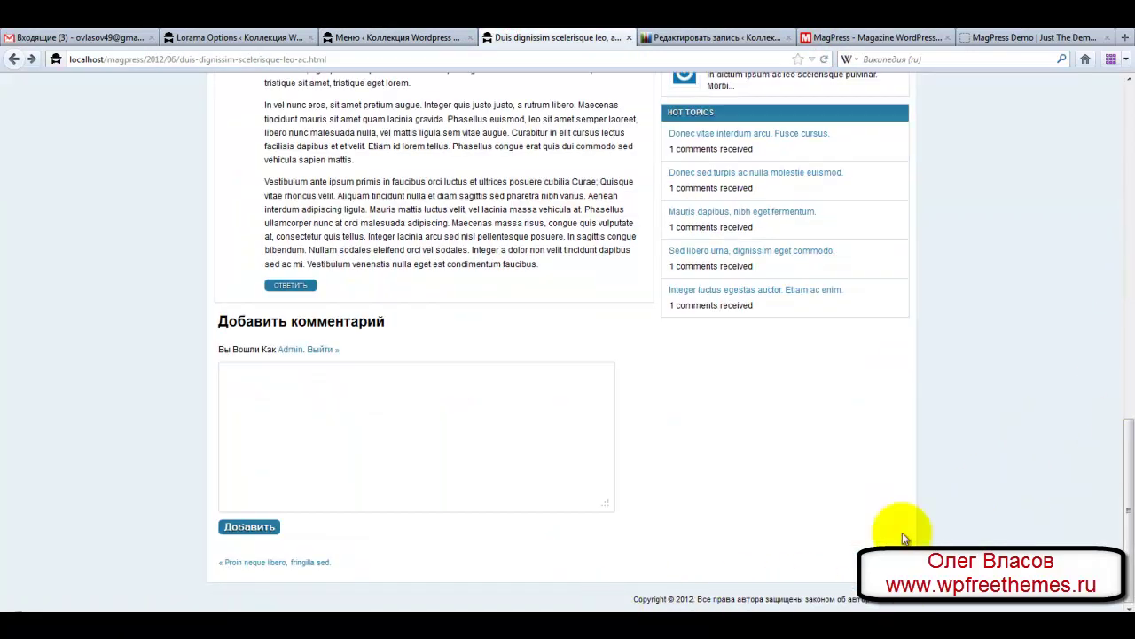
# Compare the items of Главное меню with the post page's header navigation, and open the site's home page
pyautogui.click(337, 38)
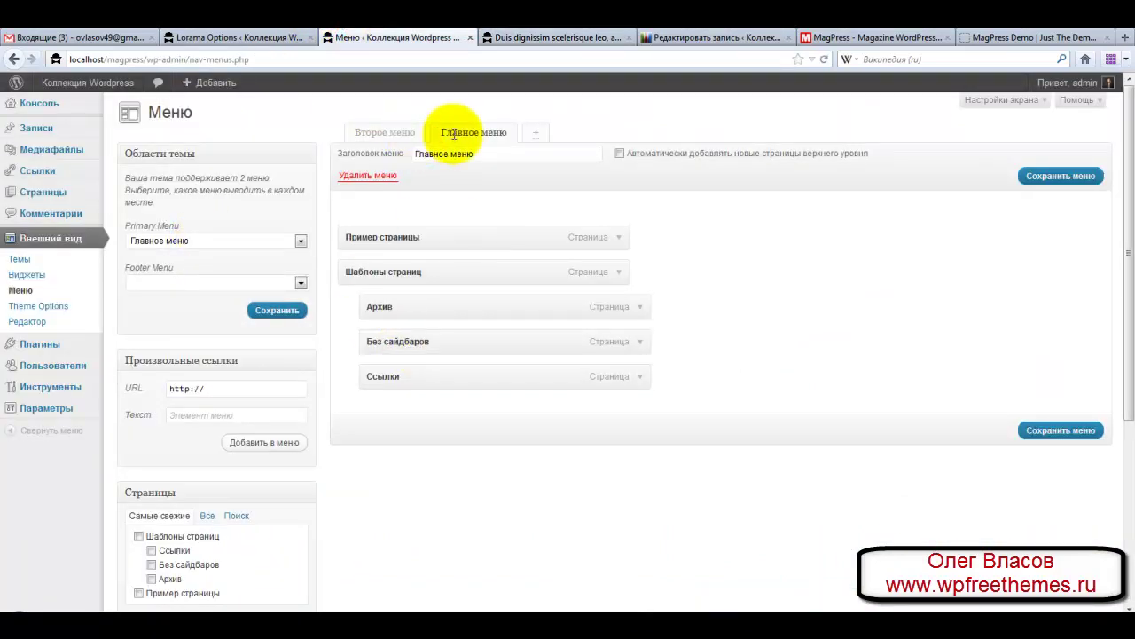
pyautogui.scroll(-3, 464, 525)
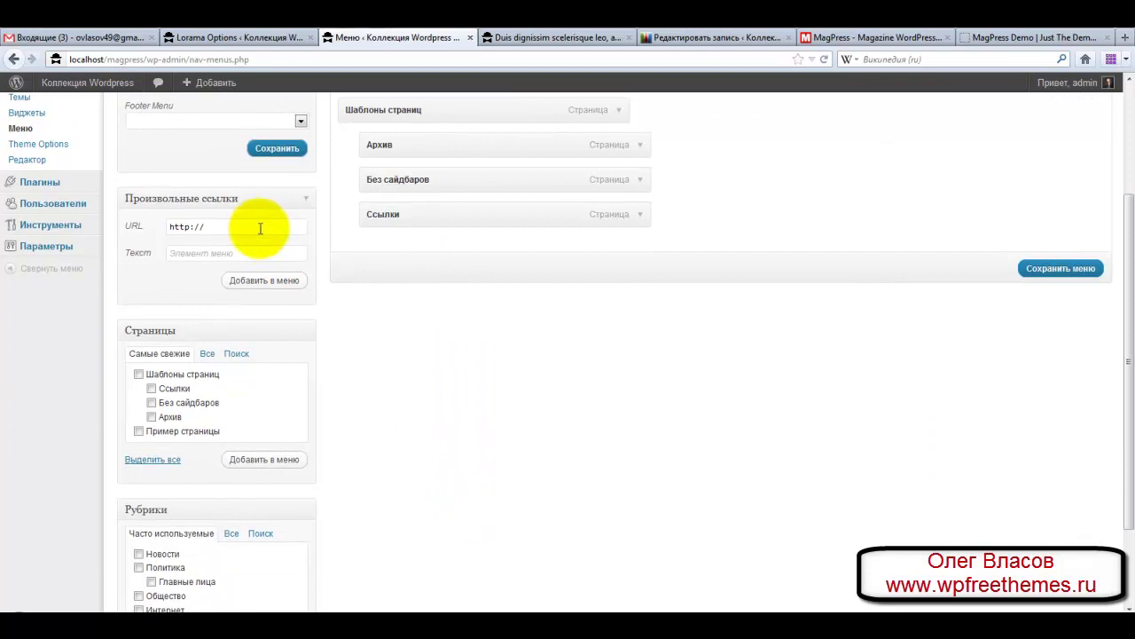
pyautogui.scroll(3, 424, 473)
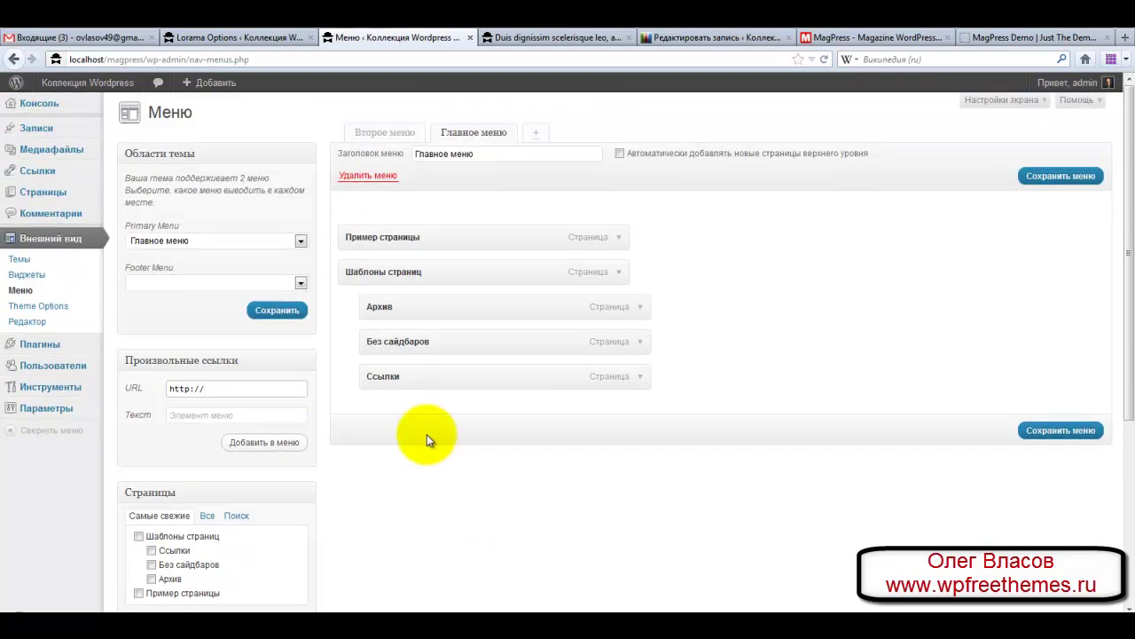
pyautogui.click(241, 388)
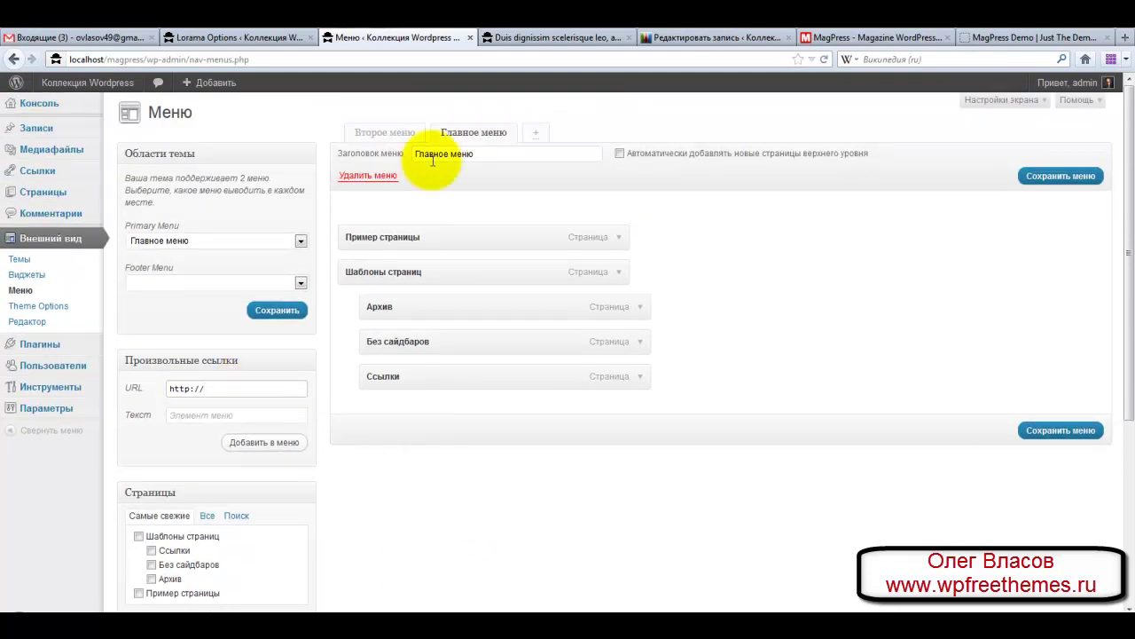
pyautogui.click(525, 37)
pyautogui.scroll(10, 540, 335)
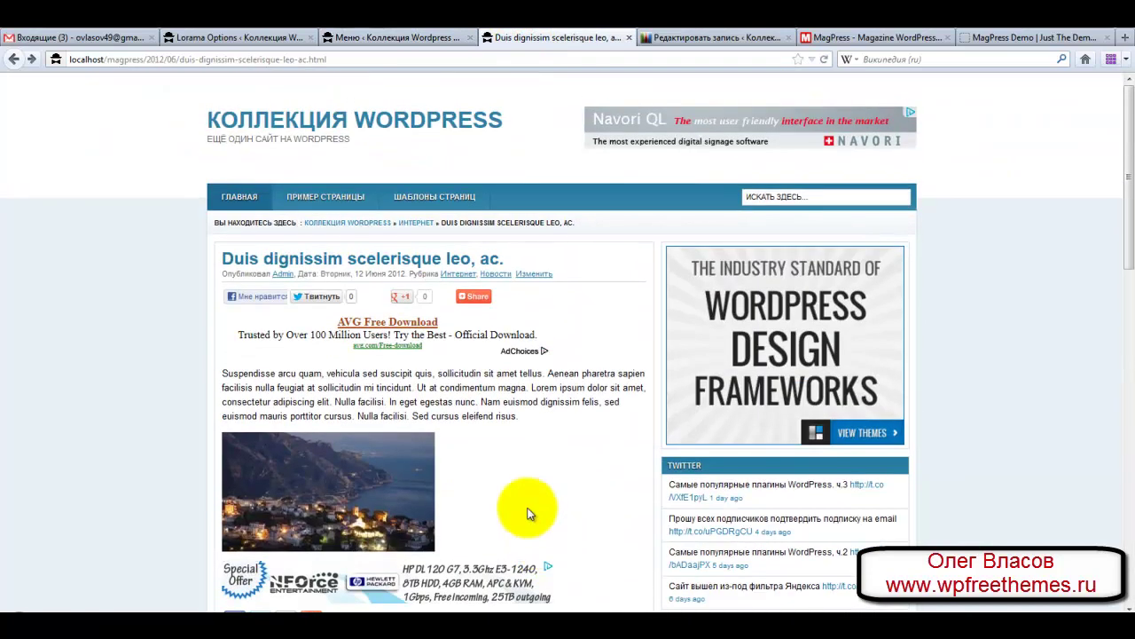
pyautogui.click(229, 199)
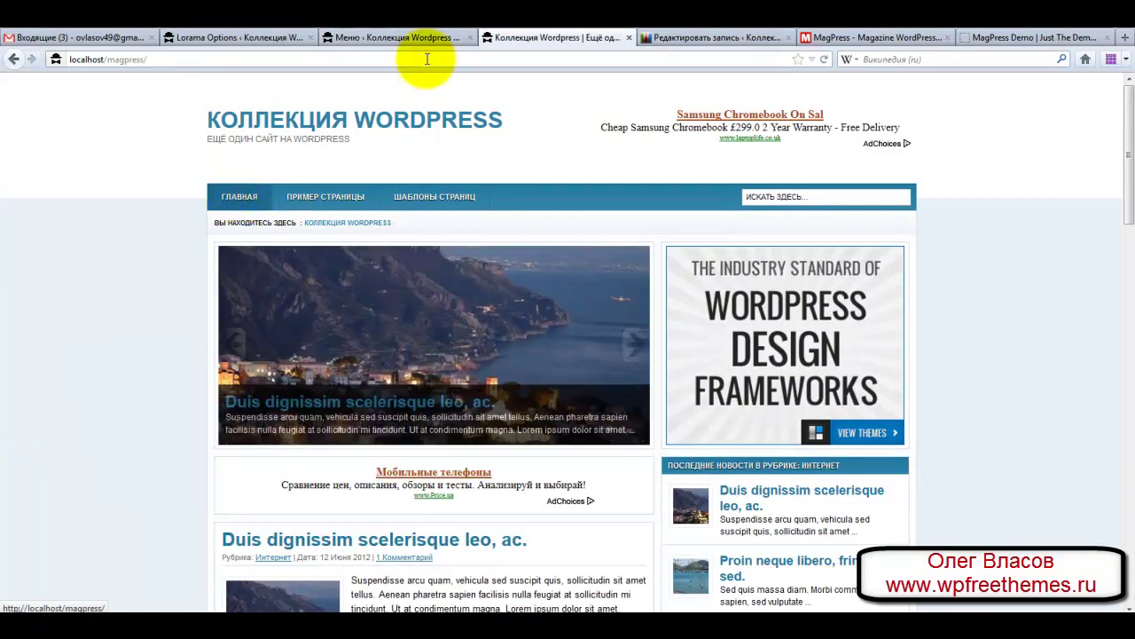
# Add the categories Общество and Интернет as top-level items of Главное меню, save the menu, and reload the home page
pyautogui.click(396, 36)
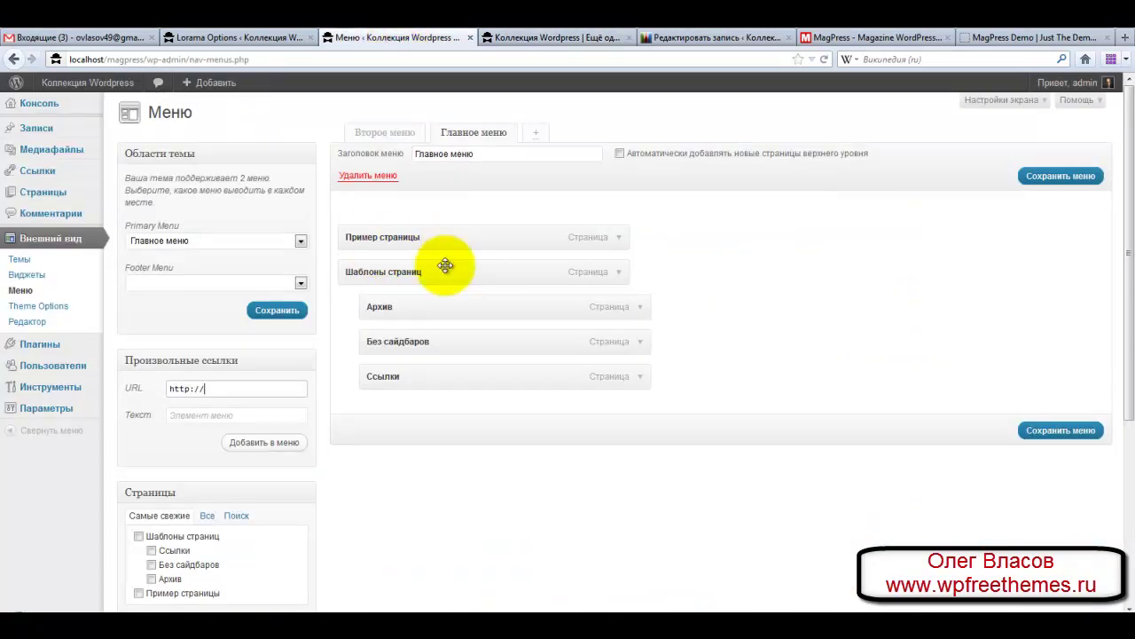
pyautogui.scroll(-4, 373, 573)
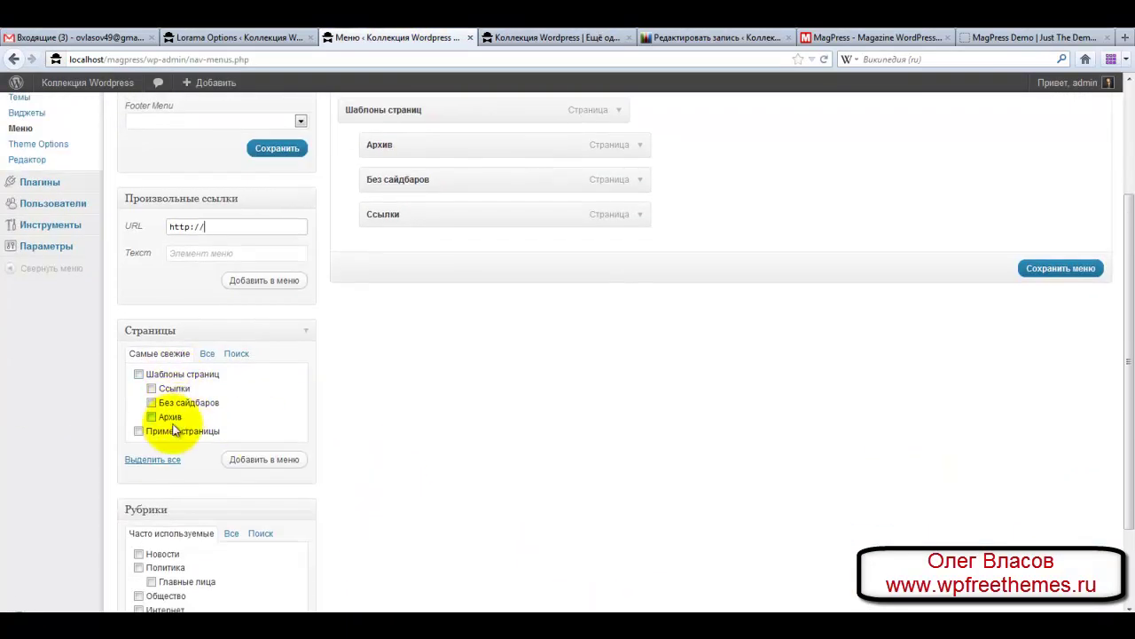
pyautogui.scroll(-3, 388, 459)
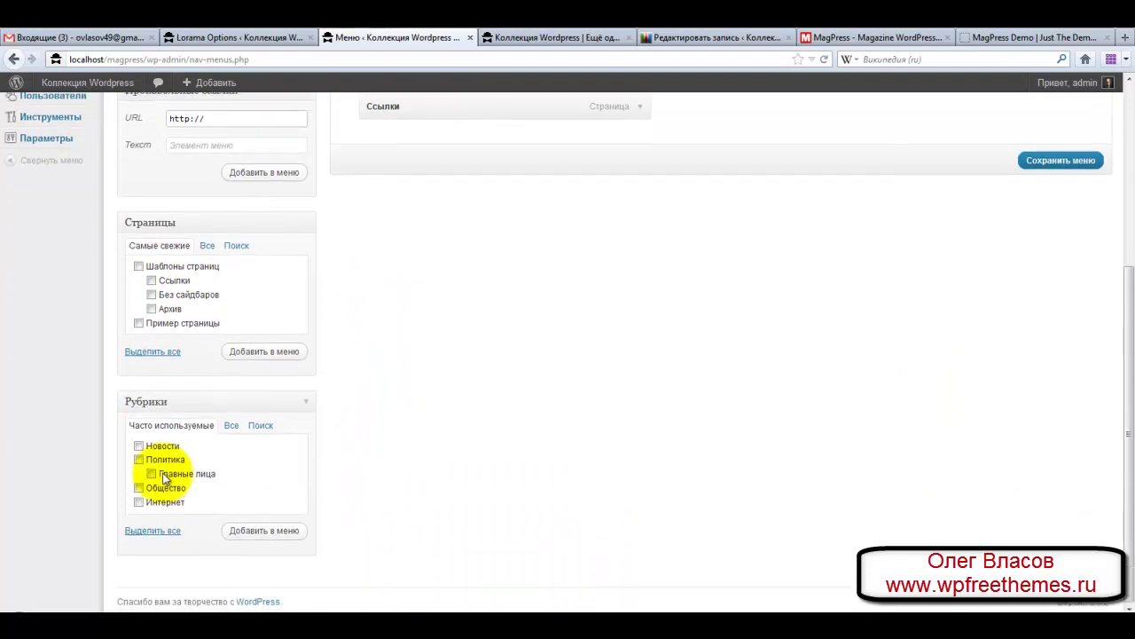
pyautogui.click(165, 488)
pyautogui.click(257, 530)
pyautogui.scroll(6, 421, 407)
pyautogui.moveTo(419, 377)
pyautogui.mouseDown()
pyautogui.moveTo(456, 376)
pyautogui.moveTo(408, 379)
pyautogui.moveTo(471, 423)
pyautogui.moveTo(436, 420)
pyautogui.moveTo(415, 379)
pyautogui.mouseUp()
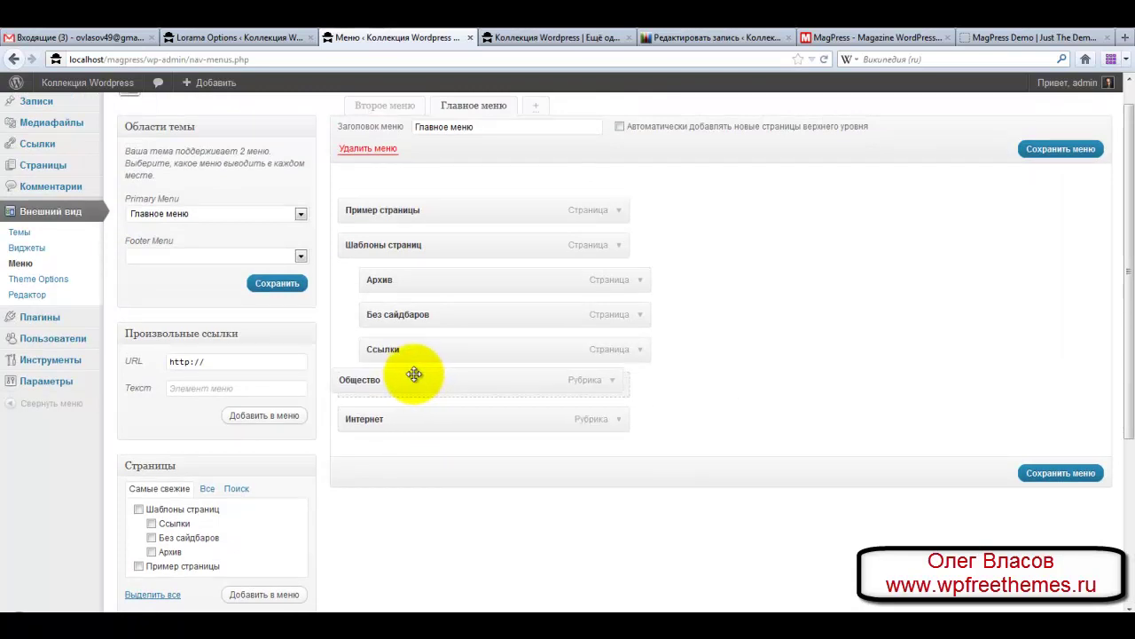
pyautogui.click(1028, 473)
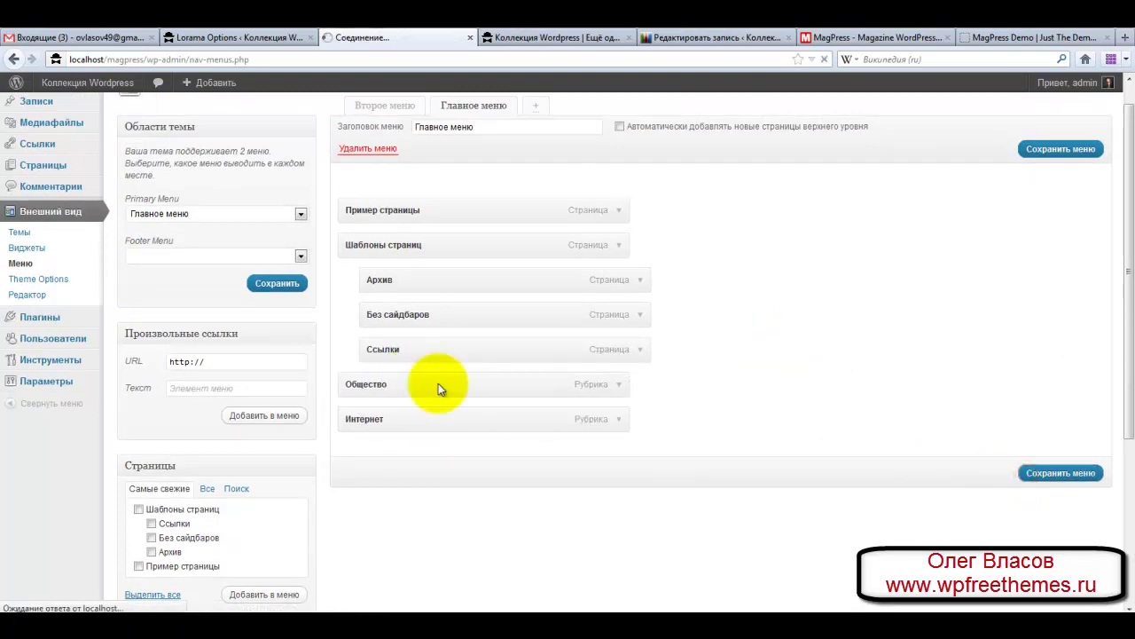
pyautogui.click(513, 38)
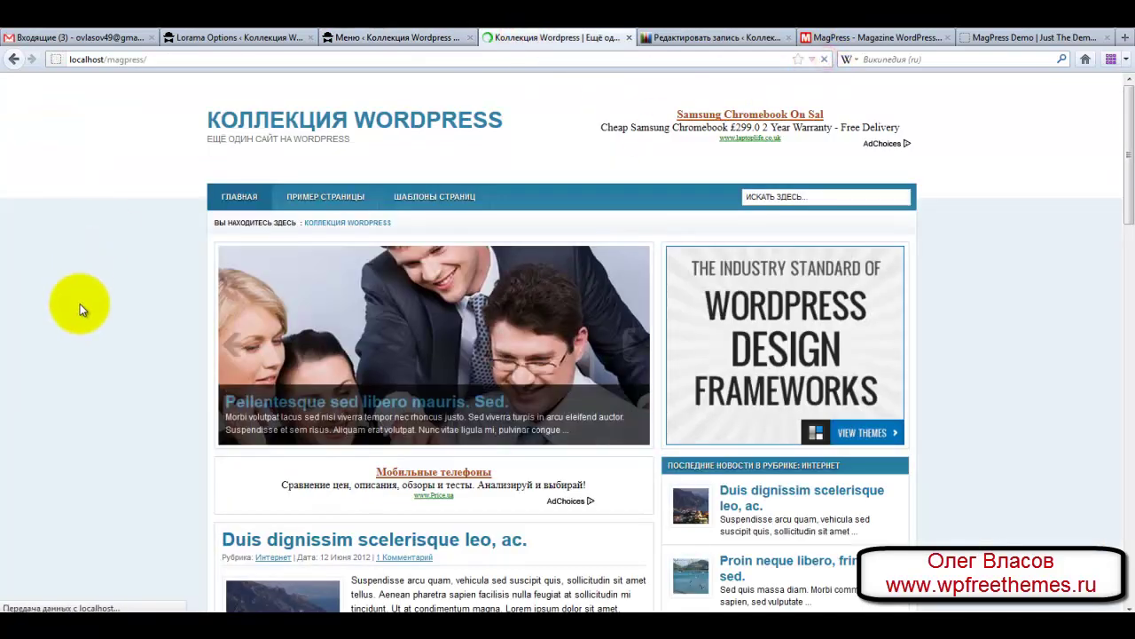
pyautogui.moveTo(433, 200)
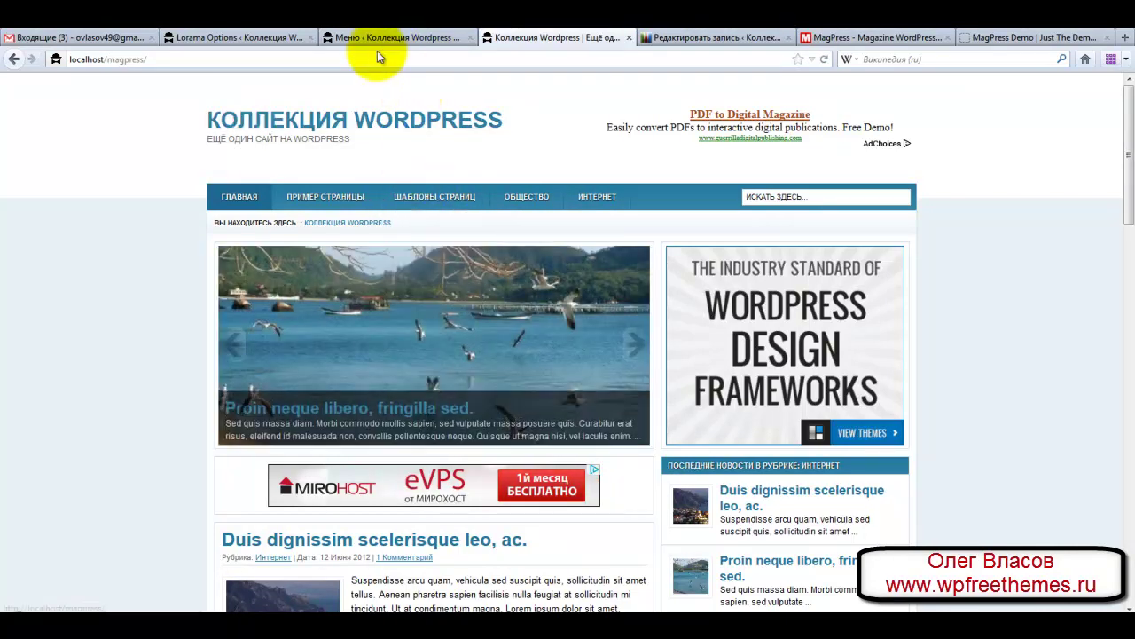
# Look over the list of all pages in the WordPress admin and open the Архив page for editing
pyautogui.click(378, 38)
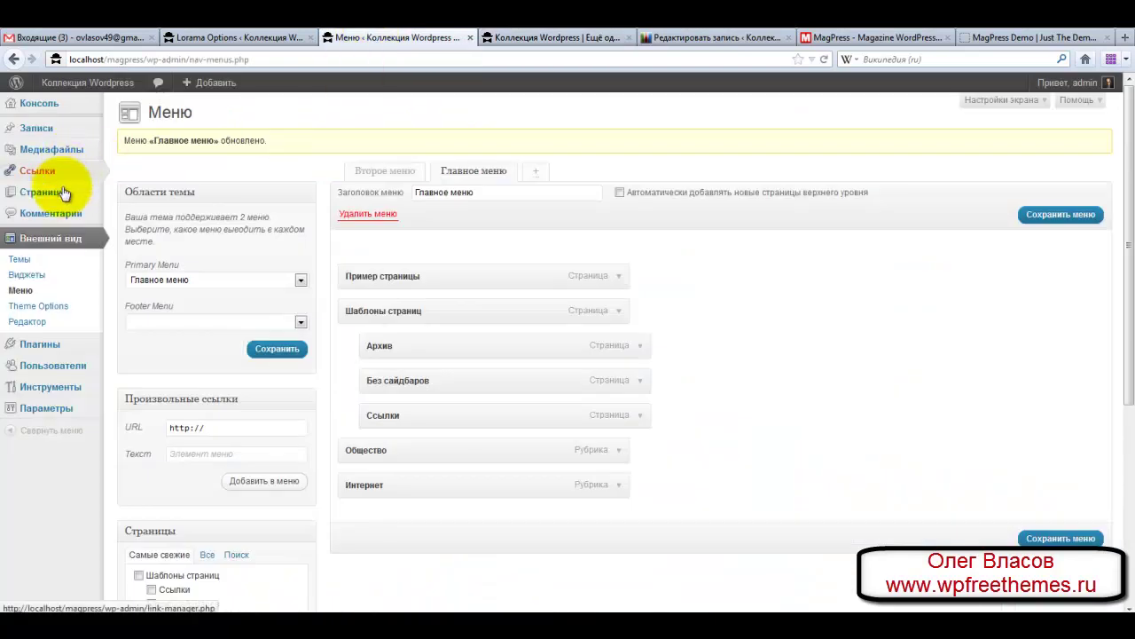
pyautogui.moveTo(55, 192)
pyautogui.click(121, 195)
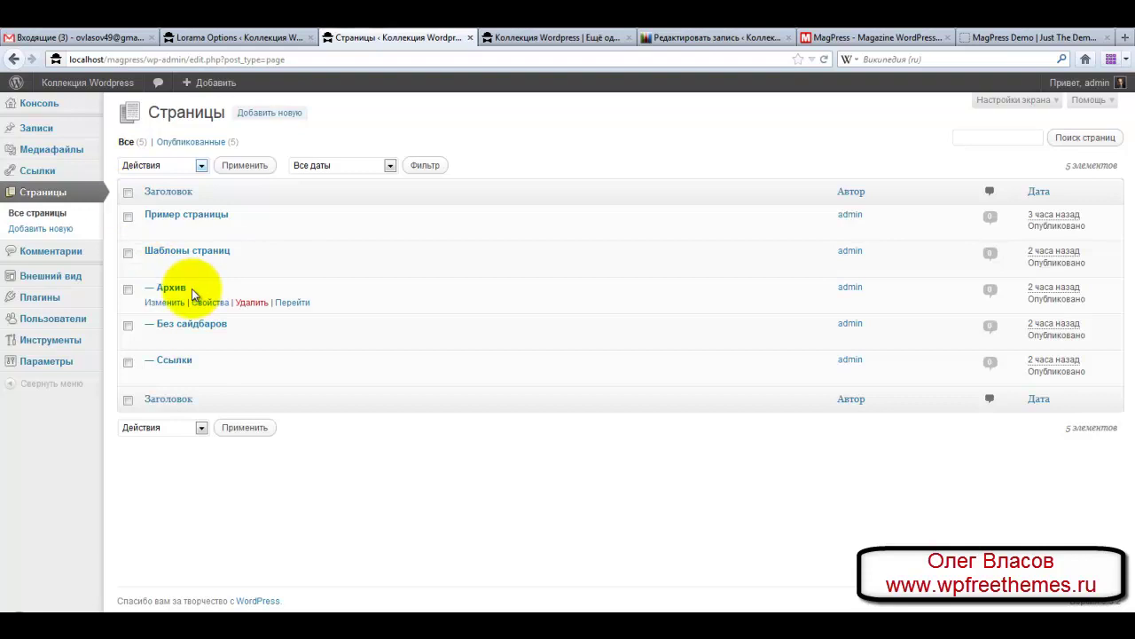
pyautogui.moveTo(182, 330)
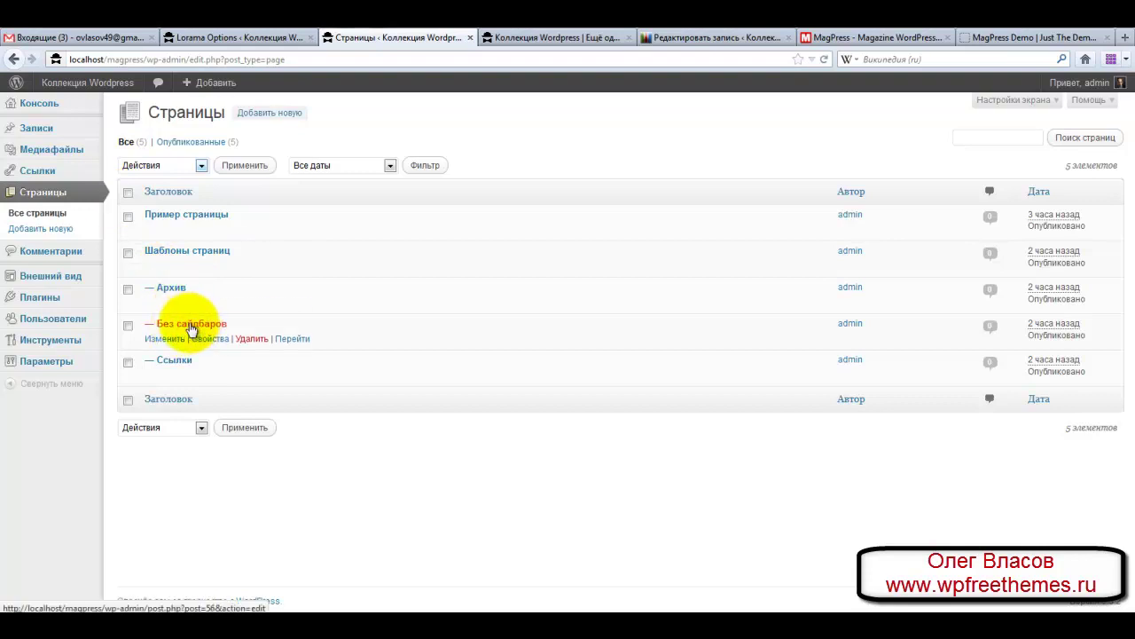
pyautogui.moveTo(184, 366)
pyautogui.moveTo(161, 312)
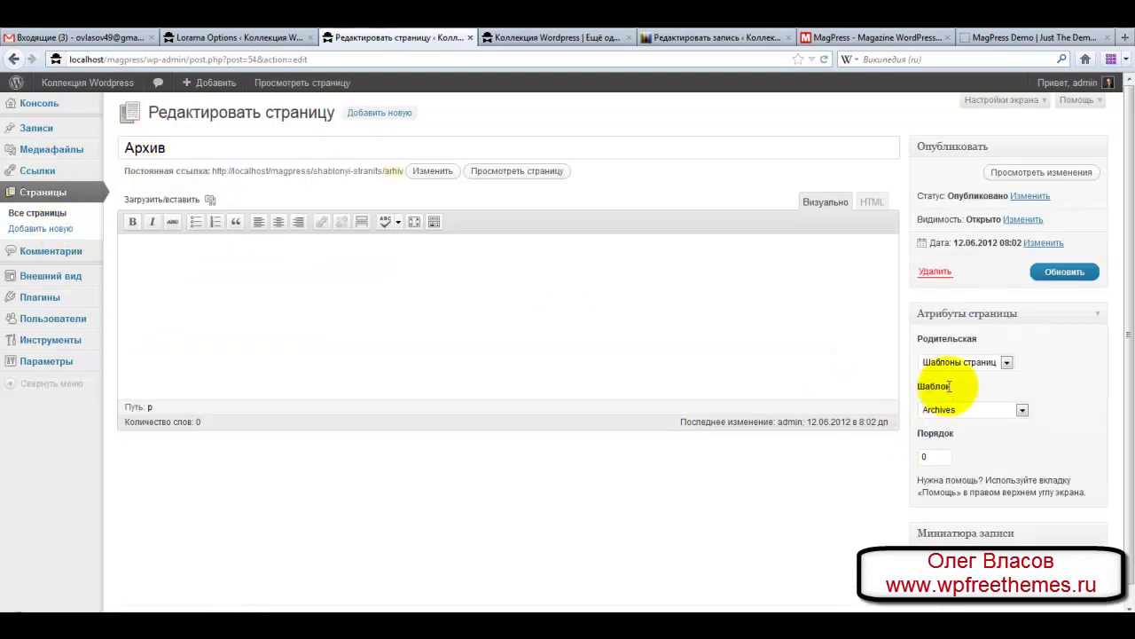
# Select the Archives template for the Архив page and update the page
pyautogui.click(1022, 410)
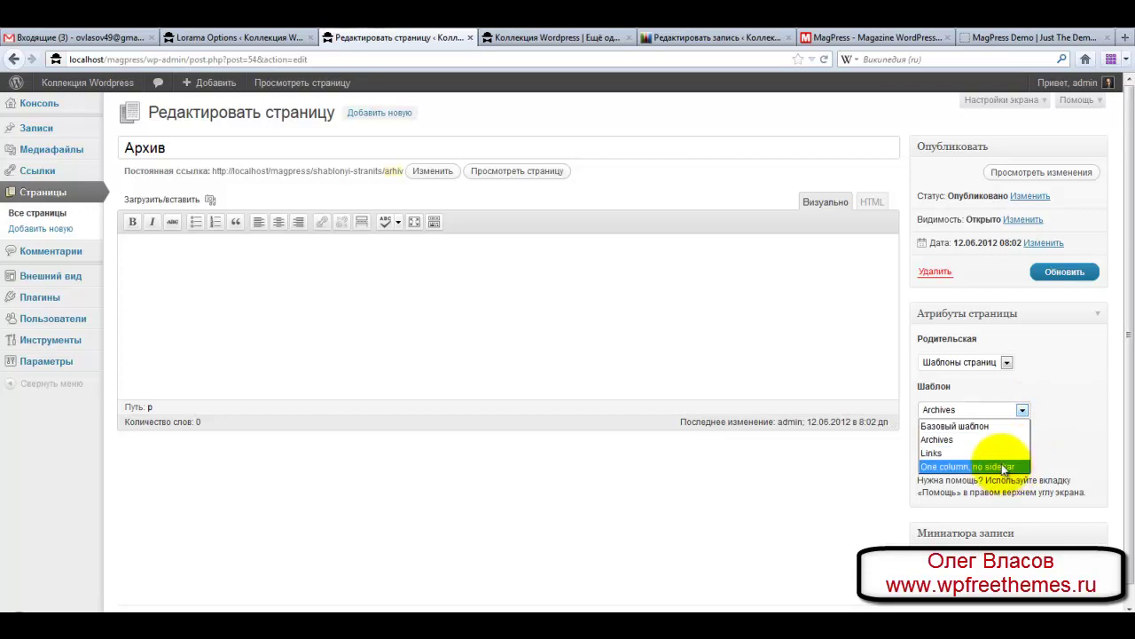
pyautogui.click(998, 439)
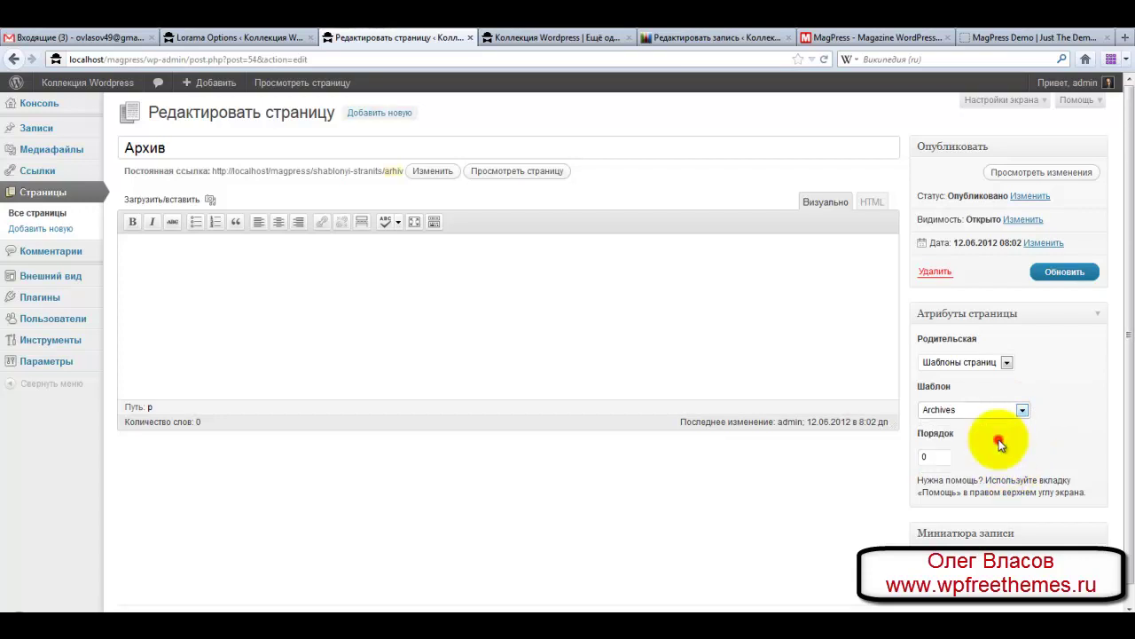
pyautogui.click(1045, 273)
# View the Архив page and the Ссылки page on the site to examine how their templates display
pyautogui.click(530, 38)
pyautogui.moveTo(453, 200)
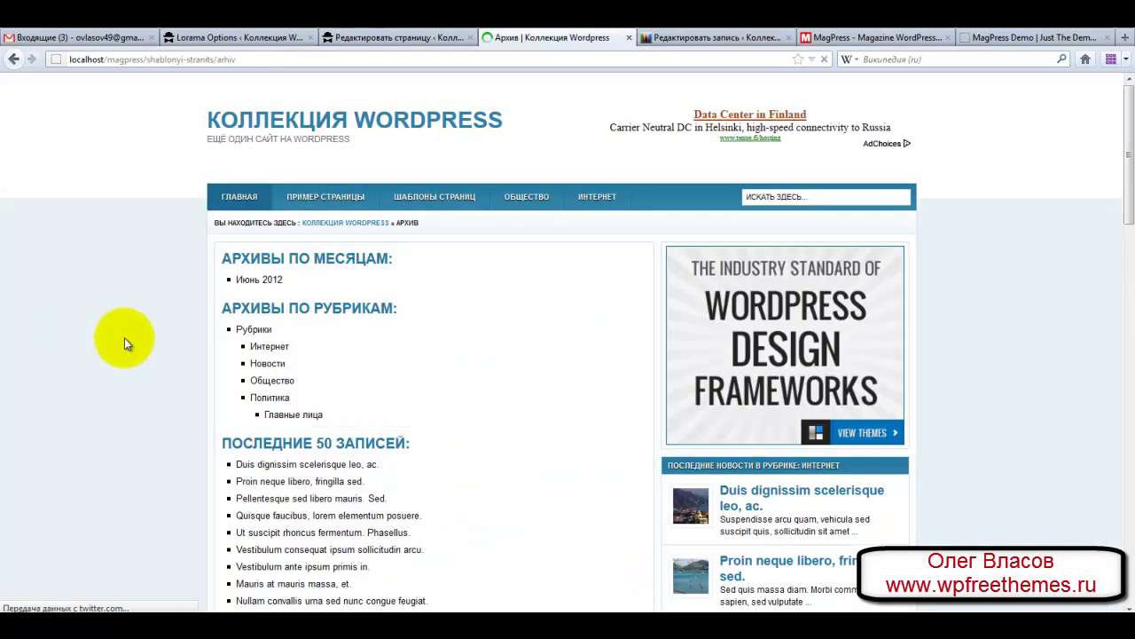
pyautogui.scroll(-5, 74, 400)
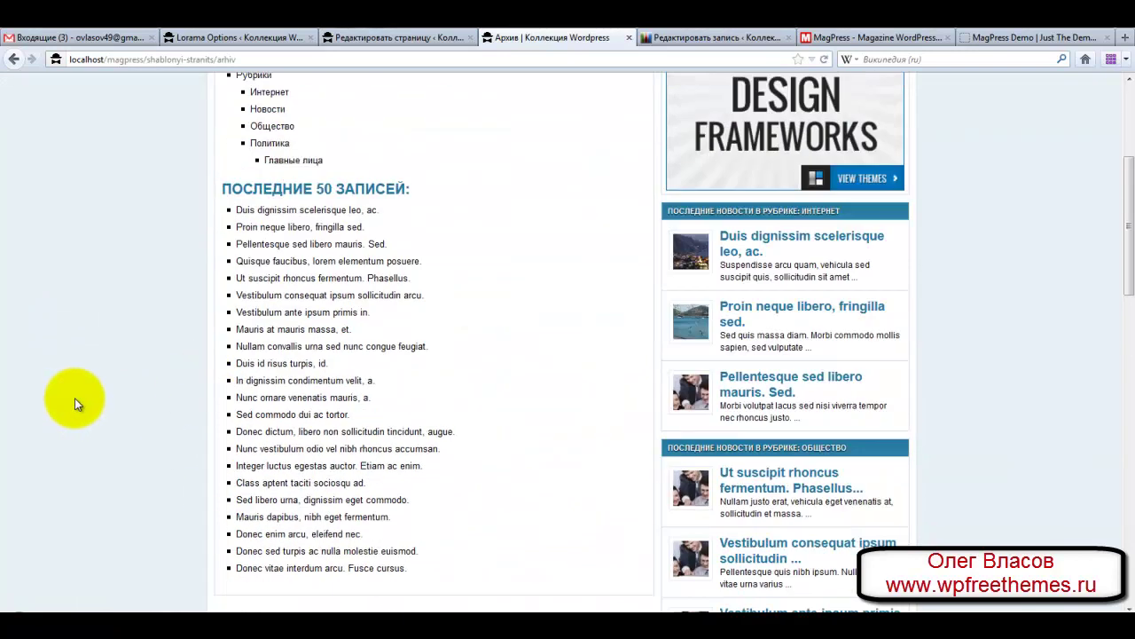
pyautogui.scroll(6, 78, 401)
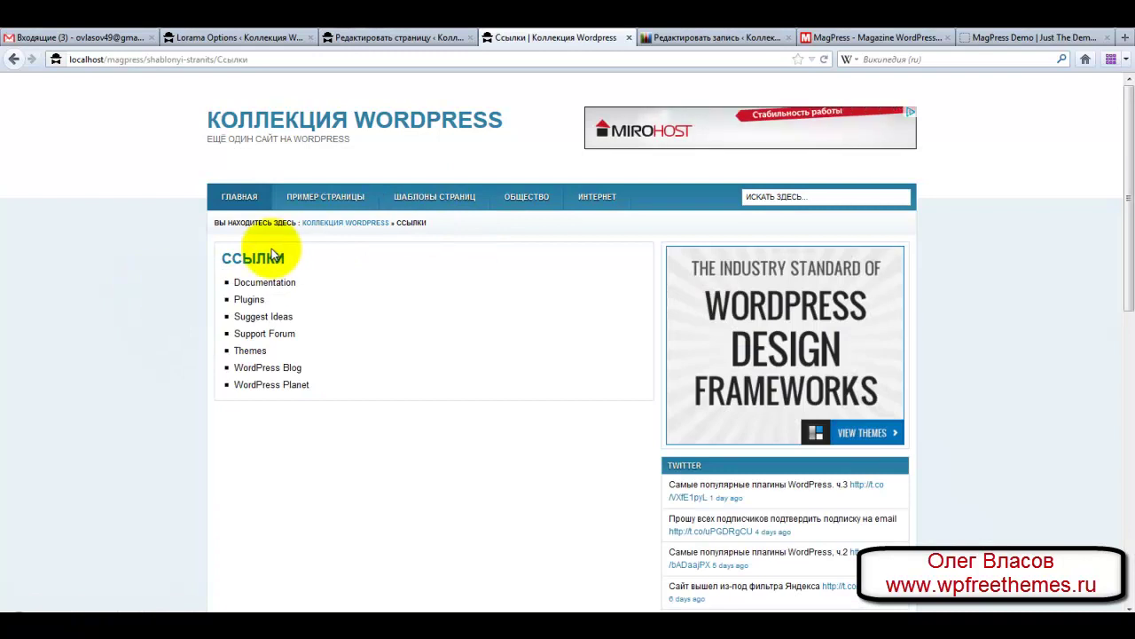
# Open the Виджеты settings page in the WordPress admin
pyautogui.click(373, 39)
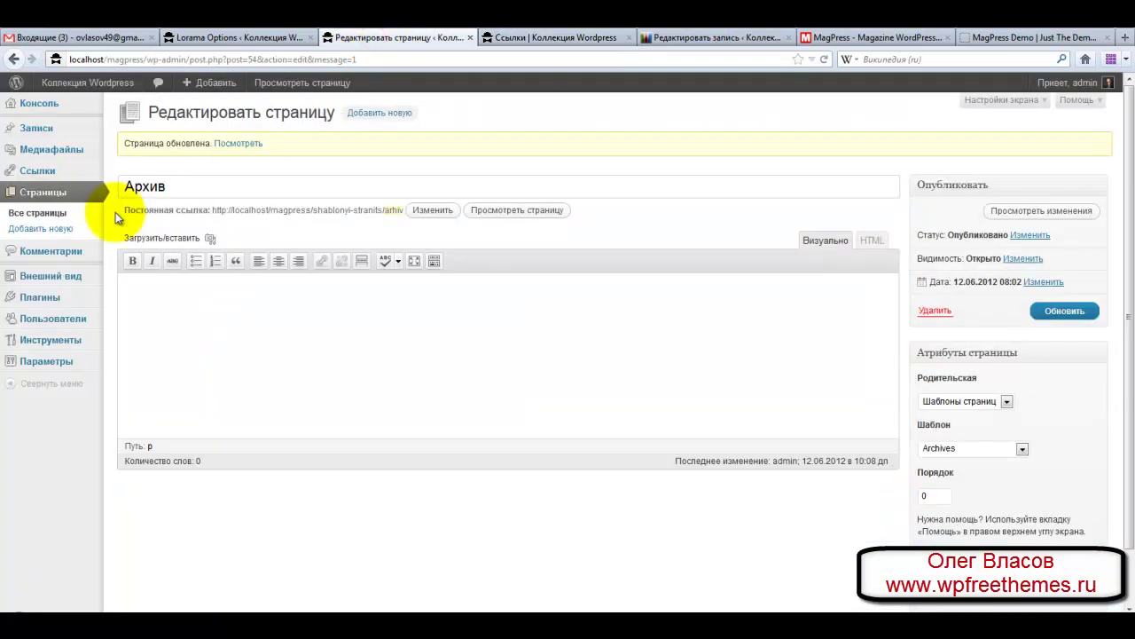
pyautogui.moveTo(76, 280)
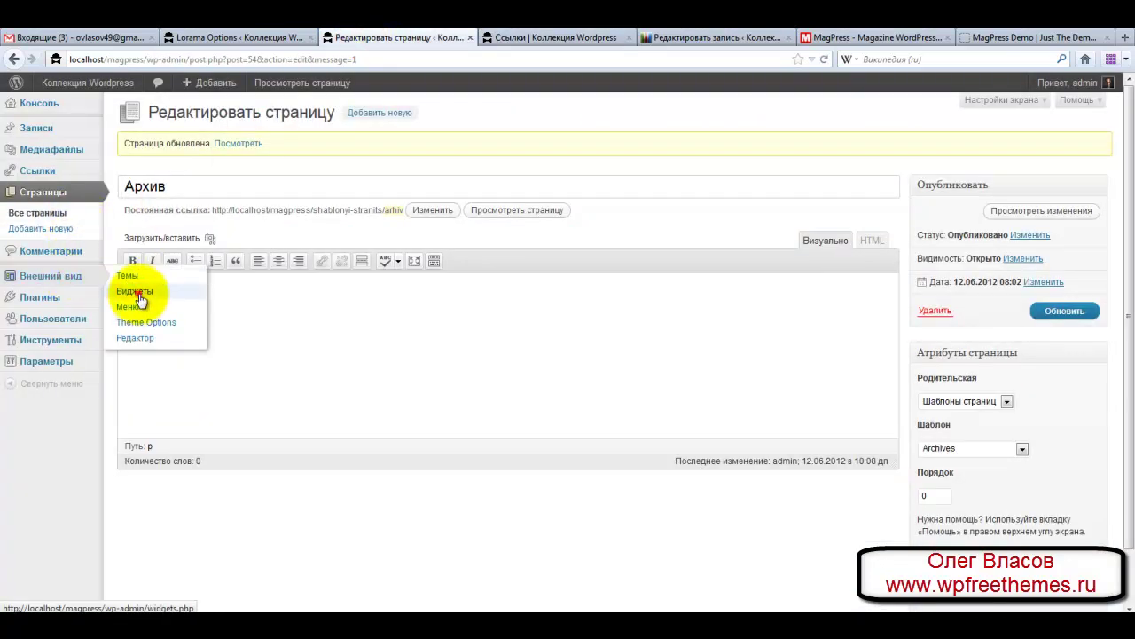
pyautogui.click(135, 292)
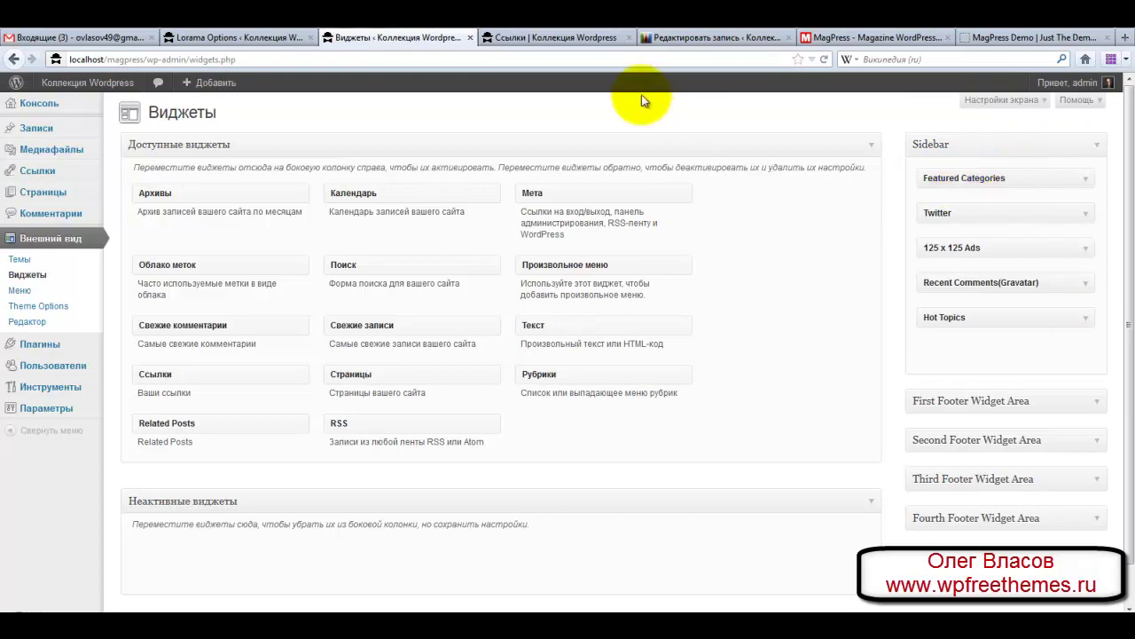
# Compare the sidebar on the home page and the "Duis dignissim scelerisque leo, ac." post, and return to the Виджеты page
pyautogui.click(586, 37)
pyautogui.scroll(-2, 566, 480)
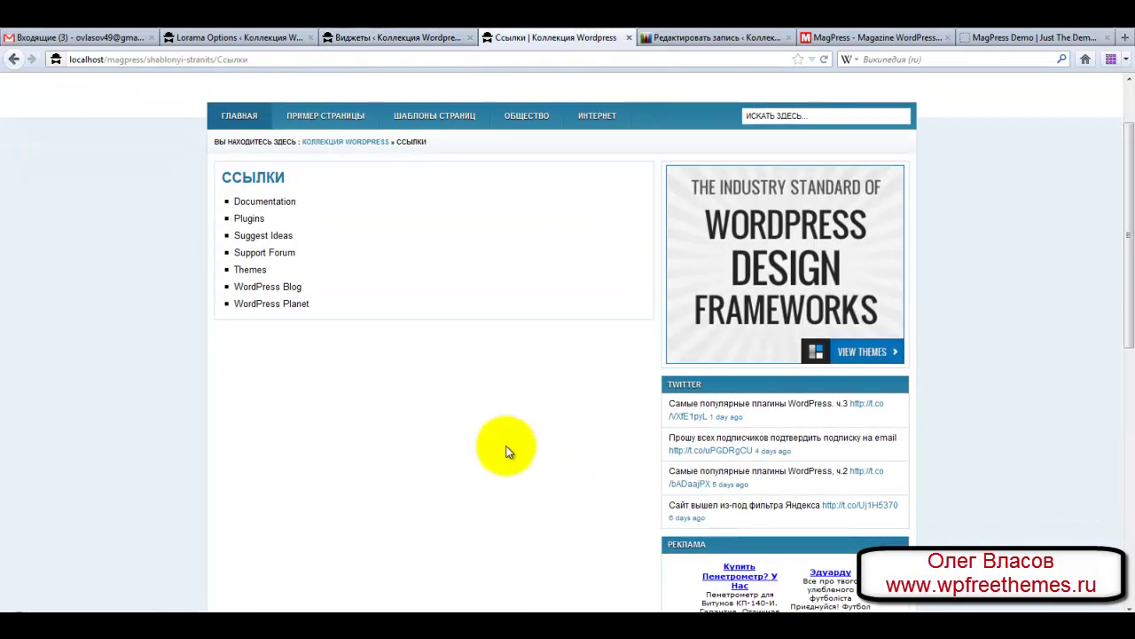
pyautogui.click(244, 119)
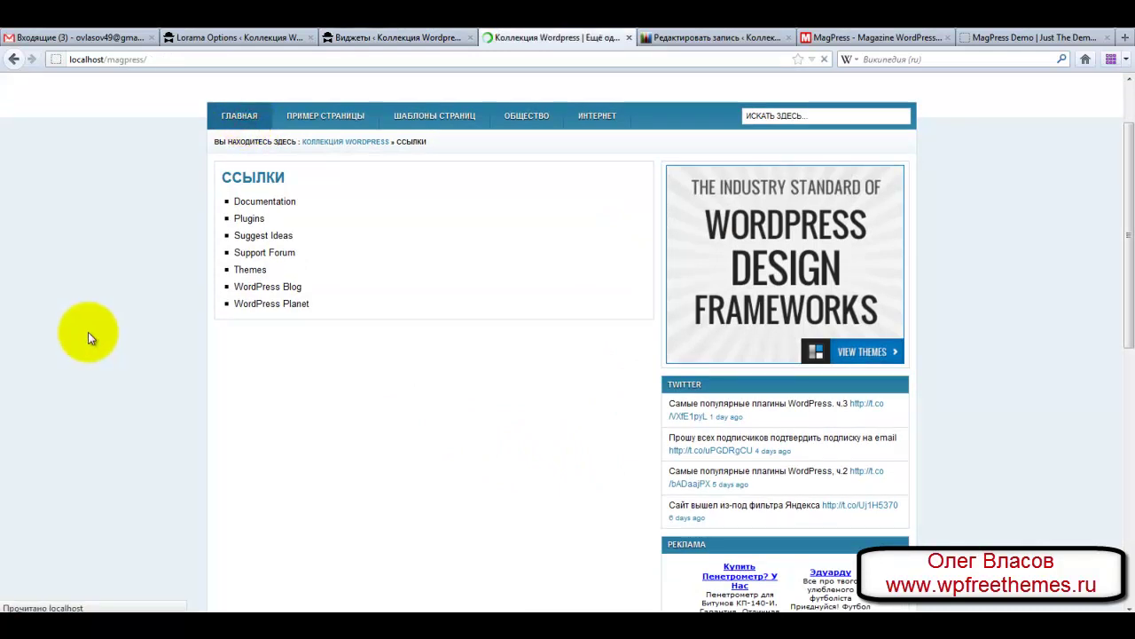
pyautogui.scroll(-3, 89, 337)
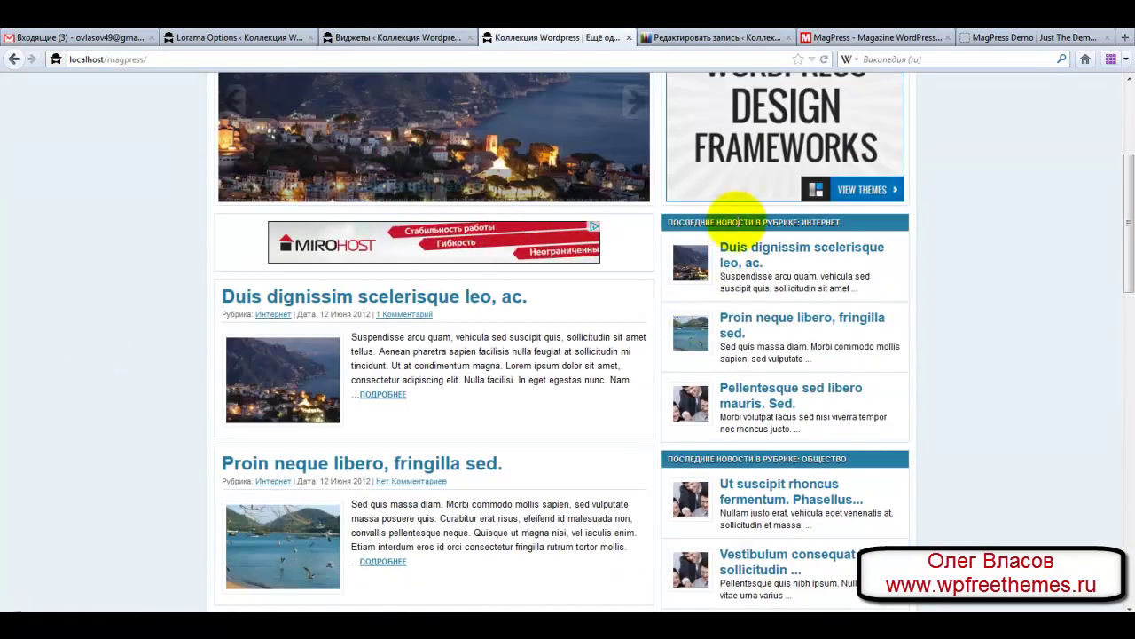
pyautogui.click(497, 297)
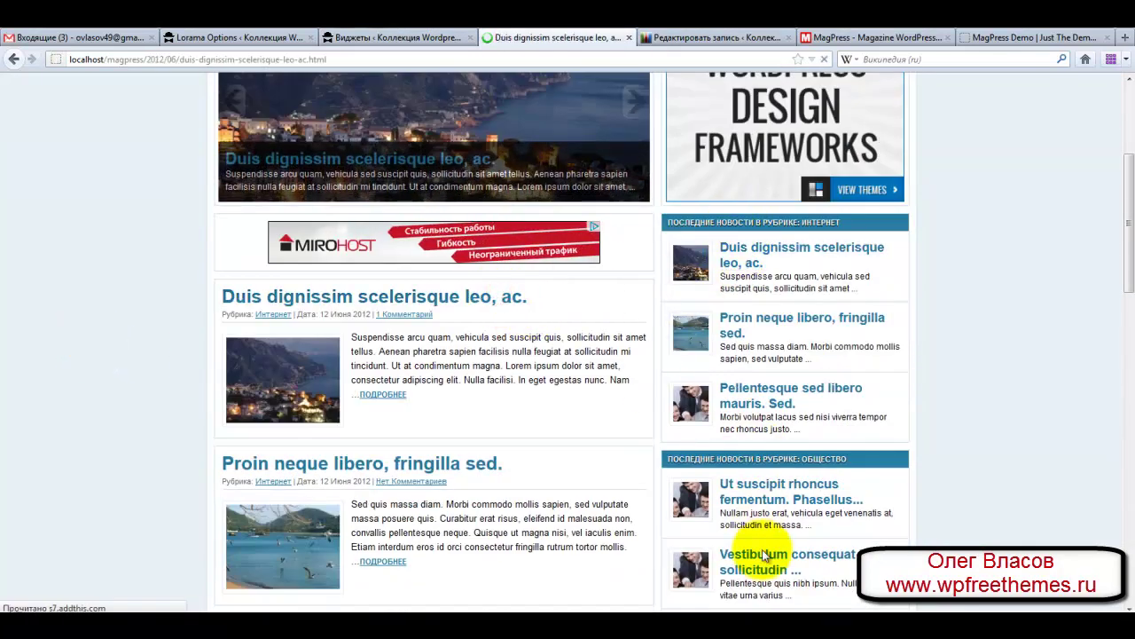
pyautogui.scroll(-3, 92, 421)
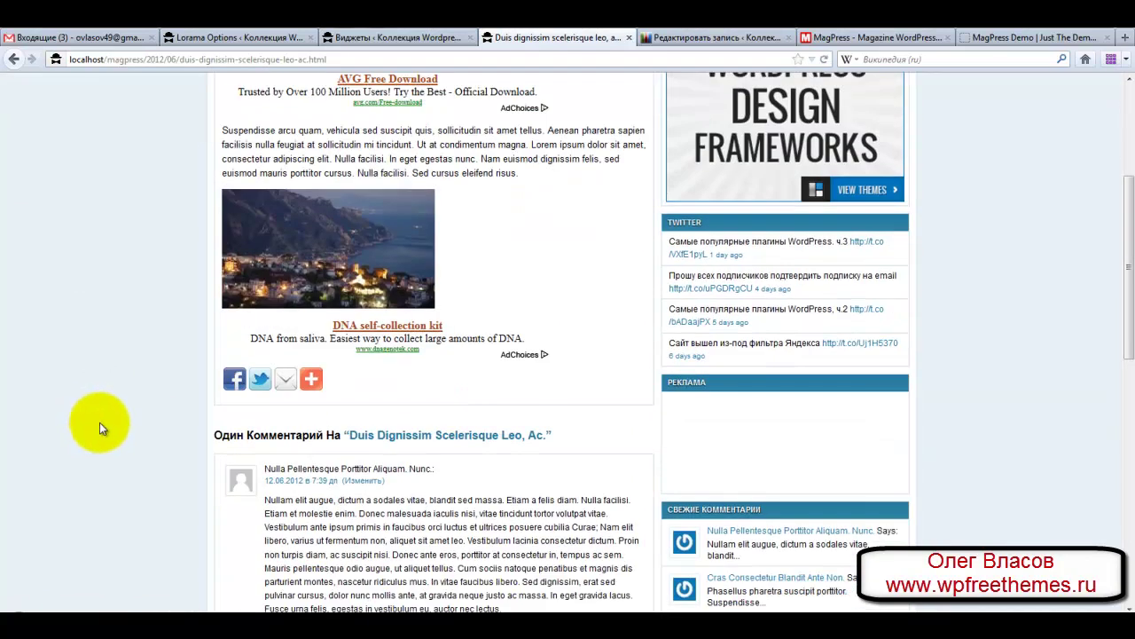
pyautogui.click(365, 38)
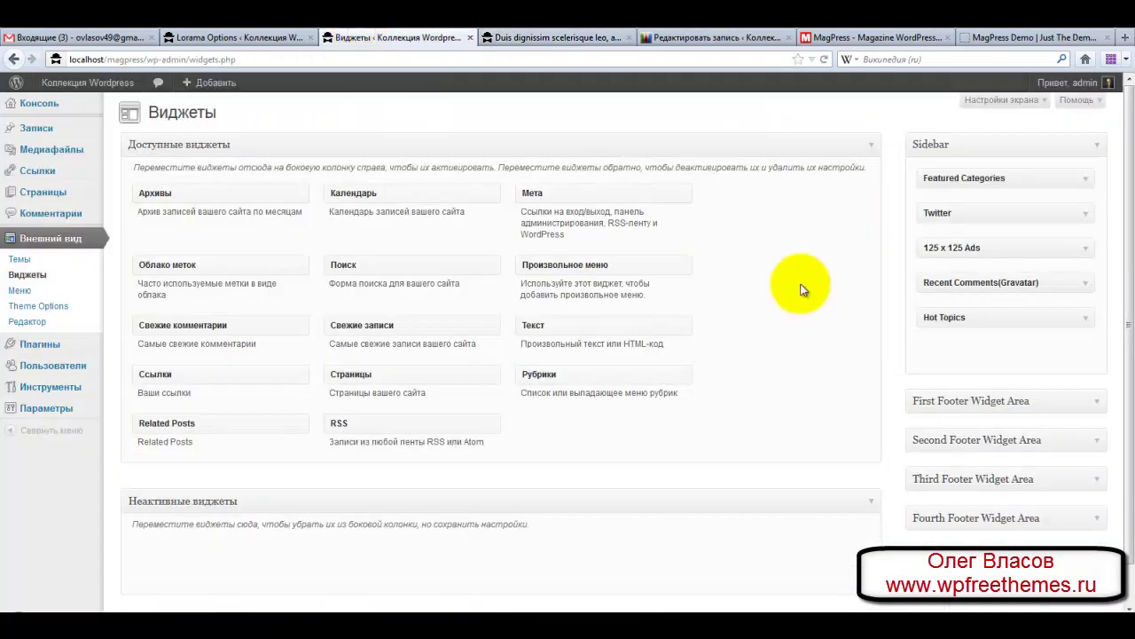
# Examine the widget columns in the MagPress demo site's footer, and return to the Виджеты page
pyautogui.scroll(-1, 844, 428)
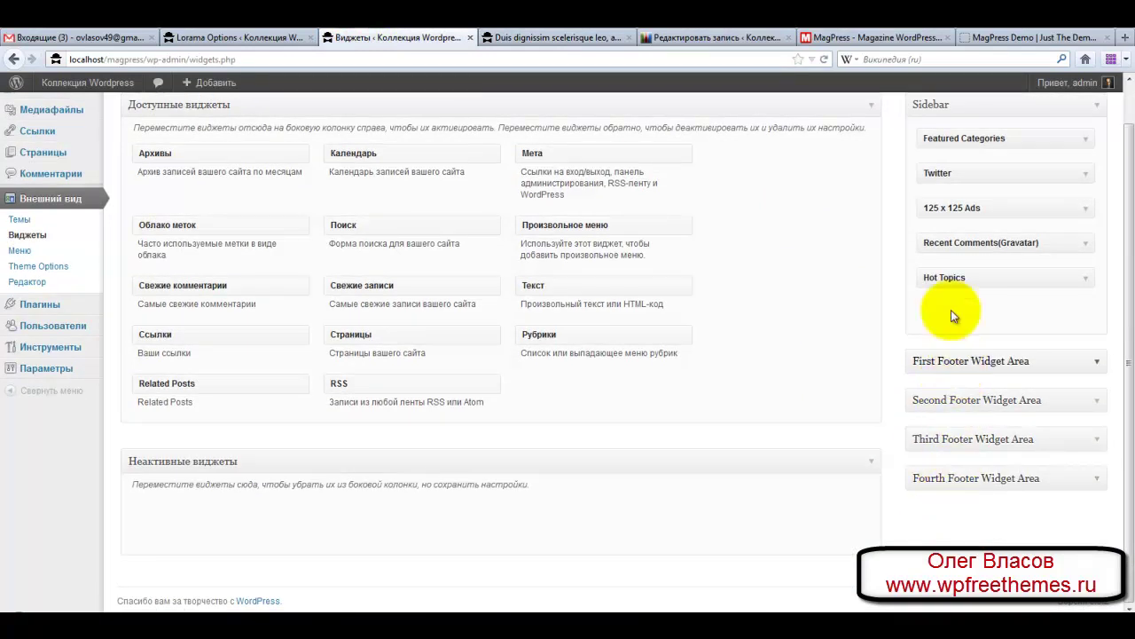
pyautogui.click(969, 39)
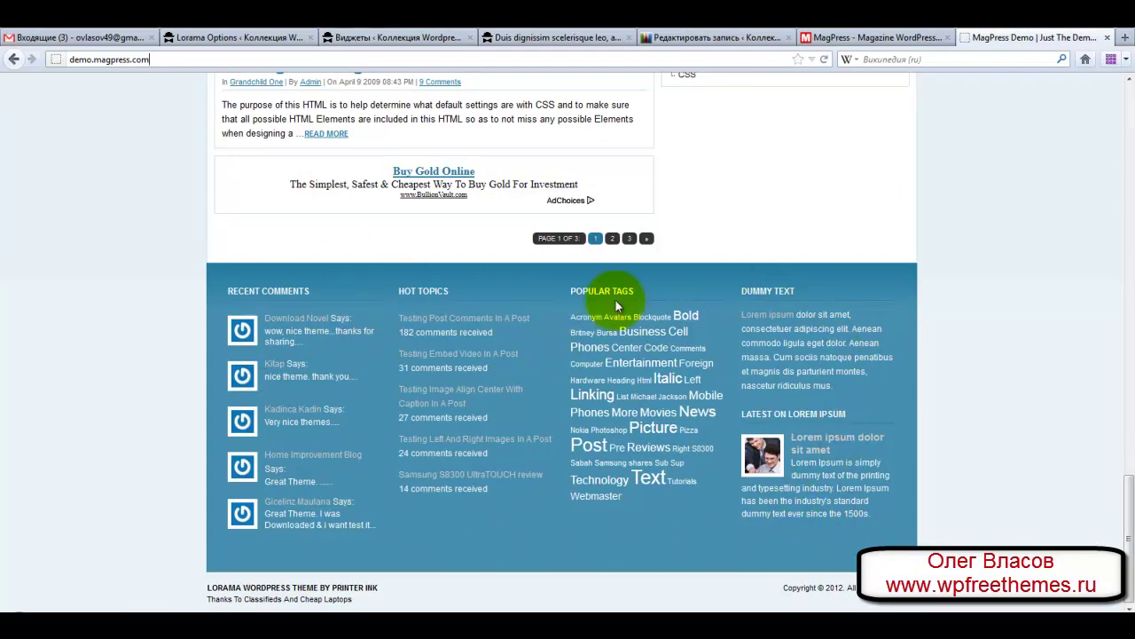
pyautogui.click(672, 40)
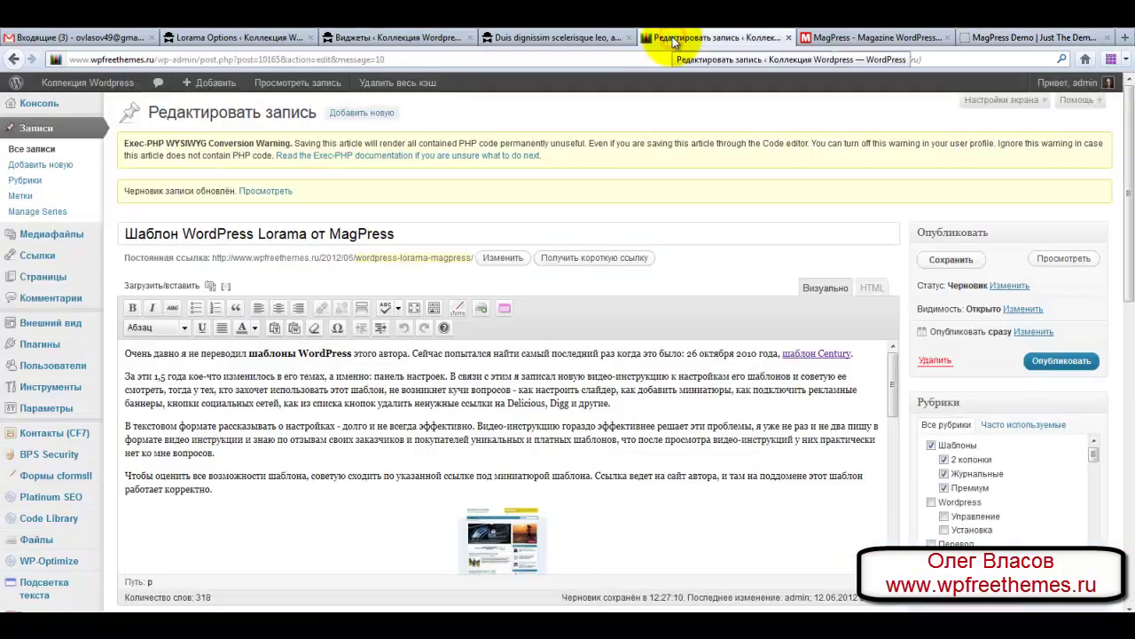
pyautogui.scroll(-2, 903, 539)
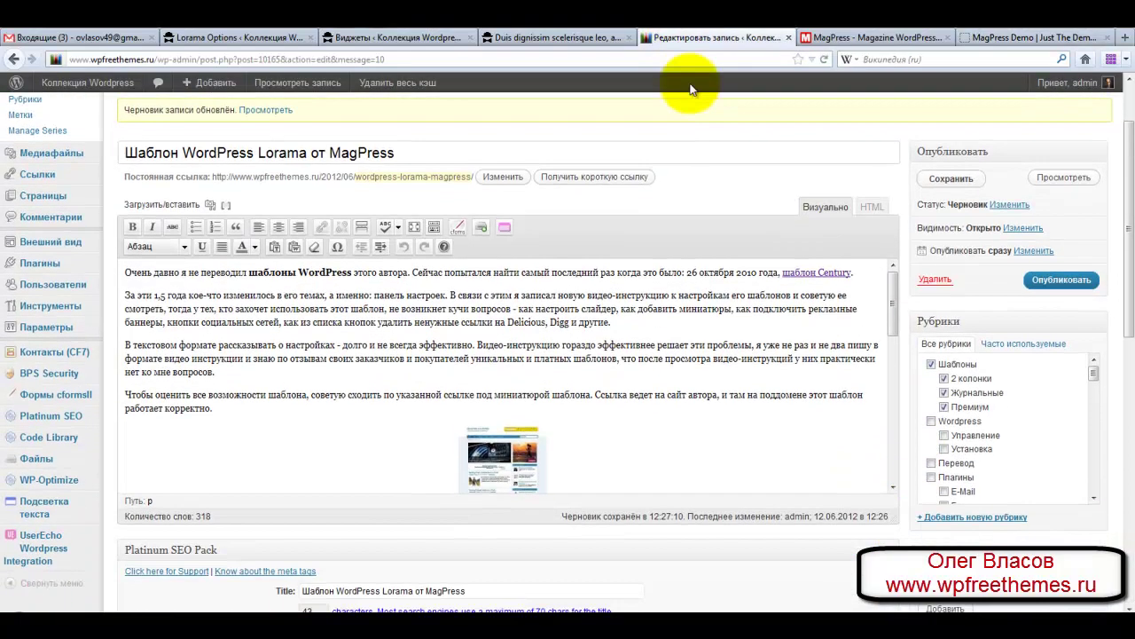
pyautogui.click(535, 39)
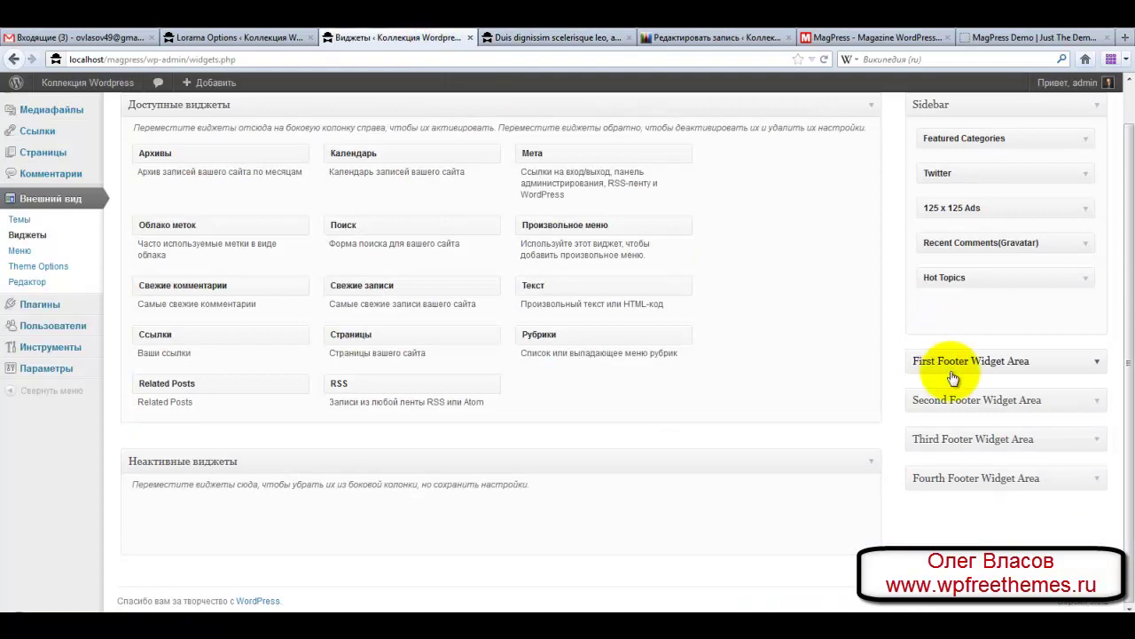
# Expand the First and Second Footer Widget Areas, and add the Related Posts widget to the end of the Sidebar
pyautogui.click(1095, 364)
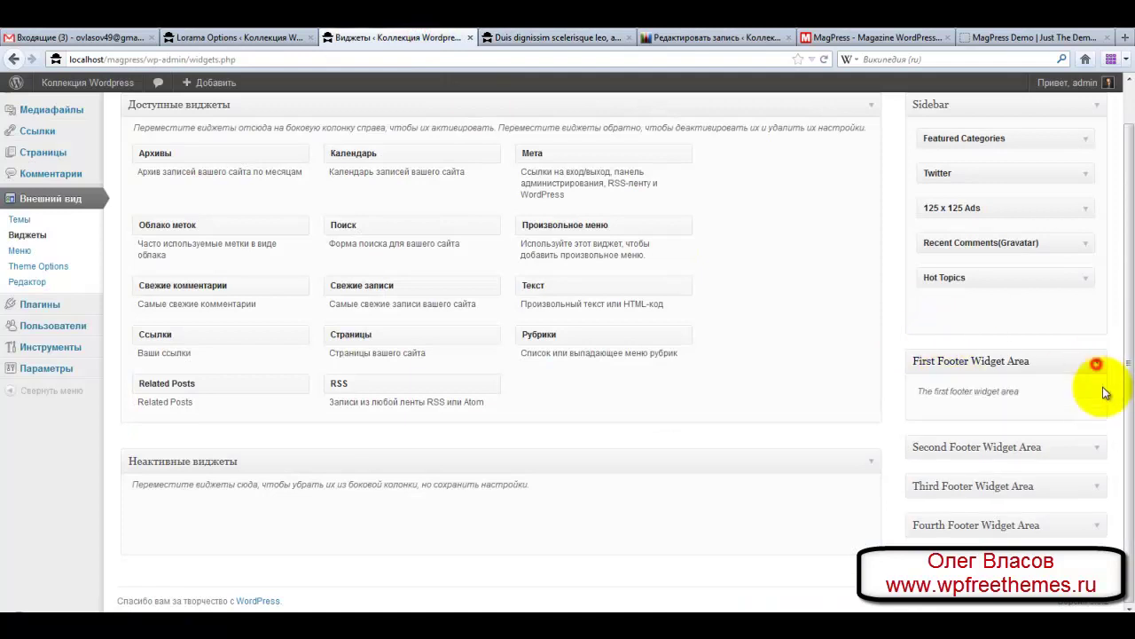
pyautogui.click(1101, 449)
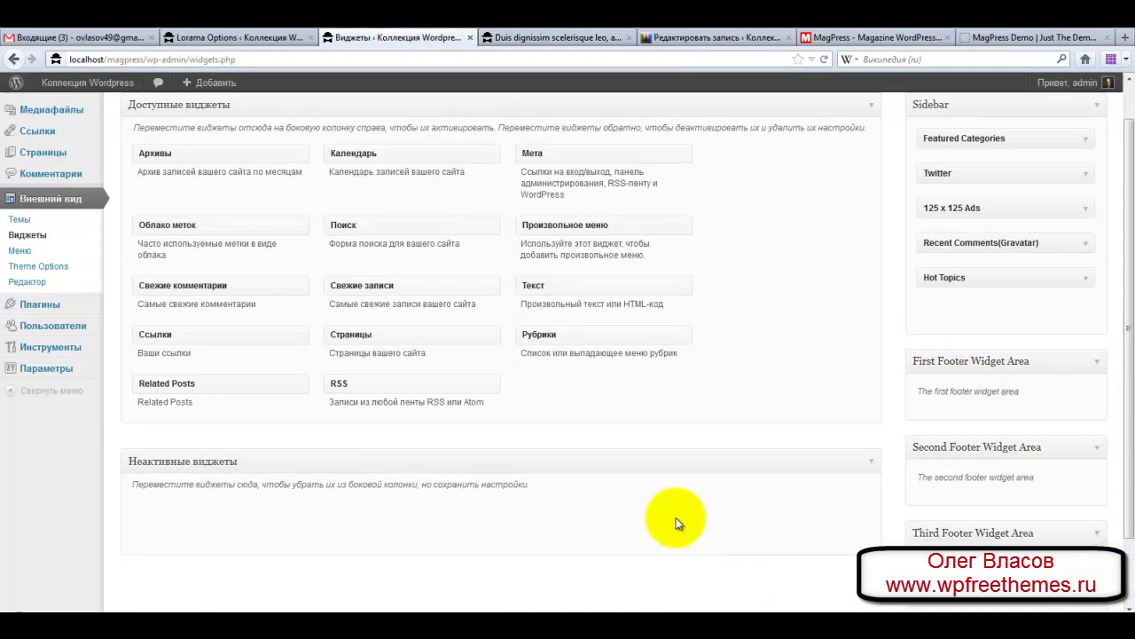
pyautogui.scroll(-2, 676, 521)
pyautogui.scroll(3, 680, 503)
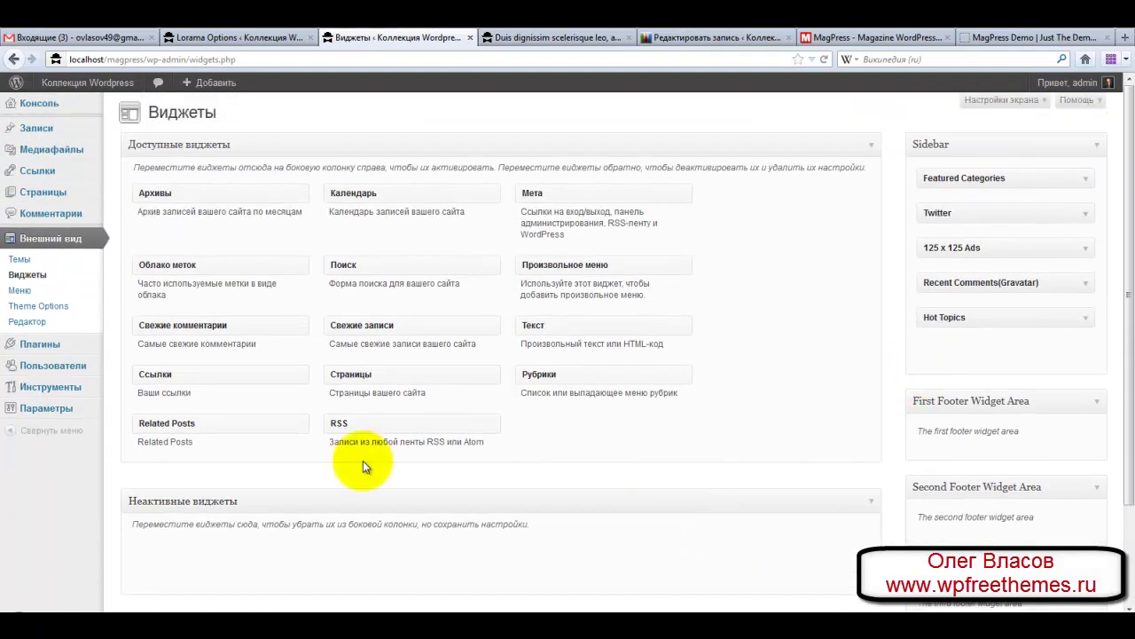
pyautogui.moveTo(225, 426); pyautogui.dragTo(1009, 351)
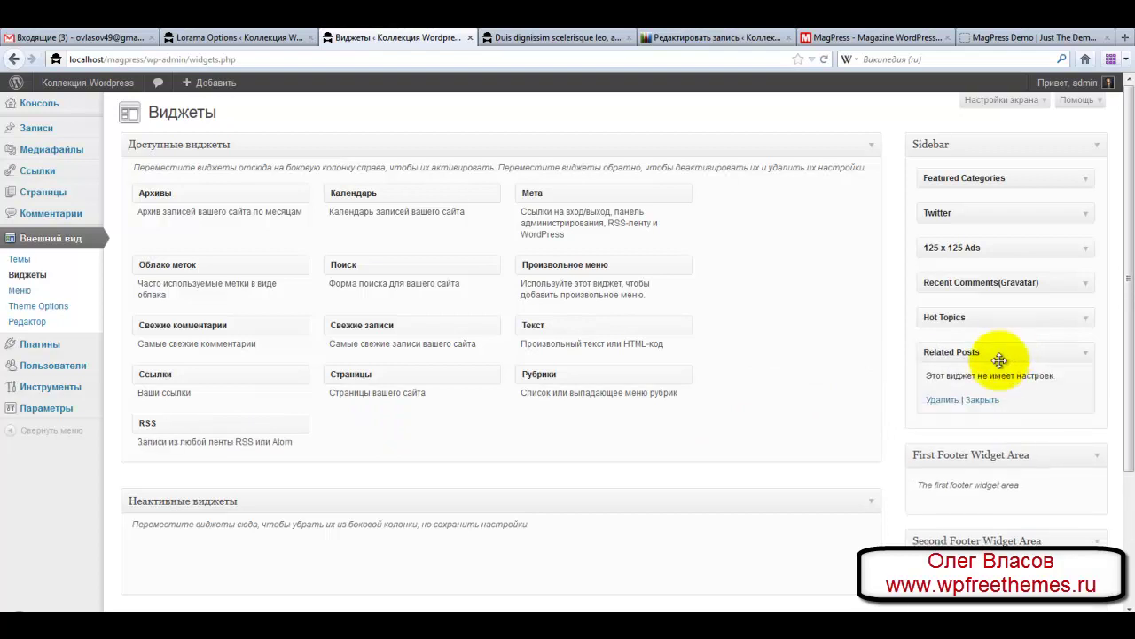
# Open the site's home page and check its sidebar for the Related Posts widget
pyautogui.click(518, 39)
pyautogui.scroll(5, 177, 293)
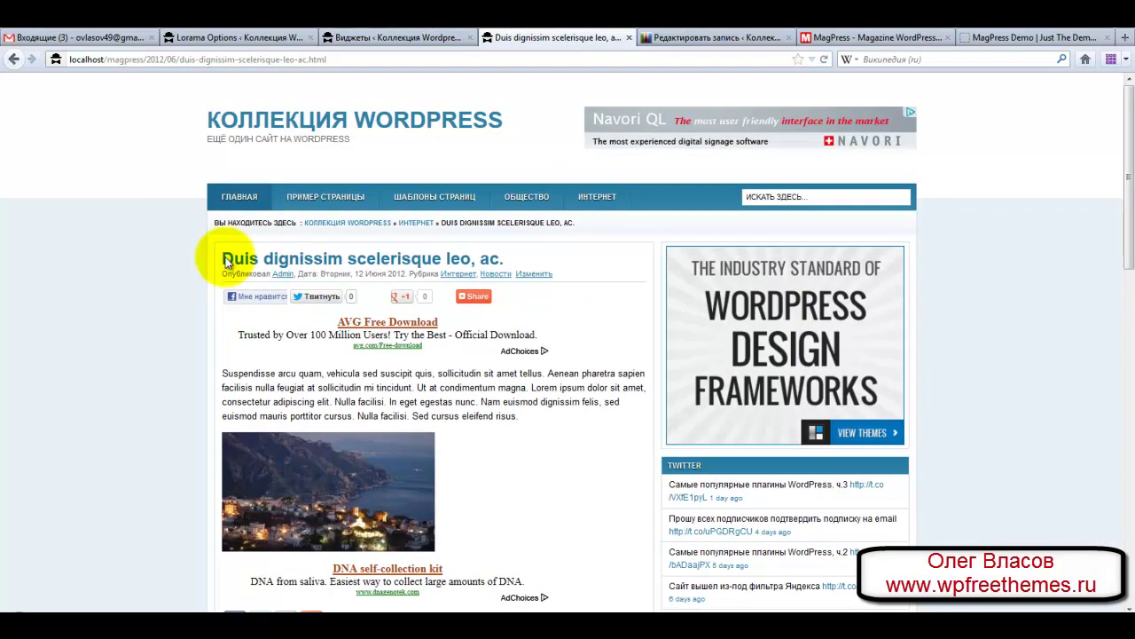
pyautogui.click(240, 197)
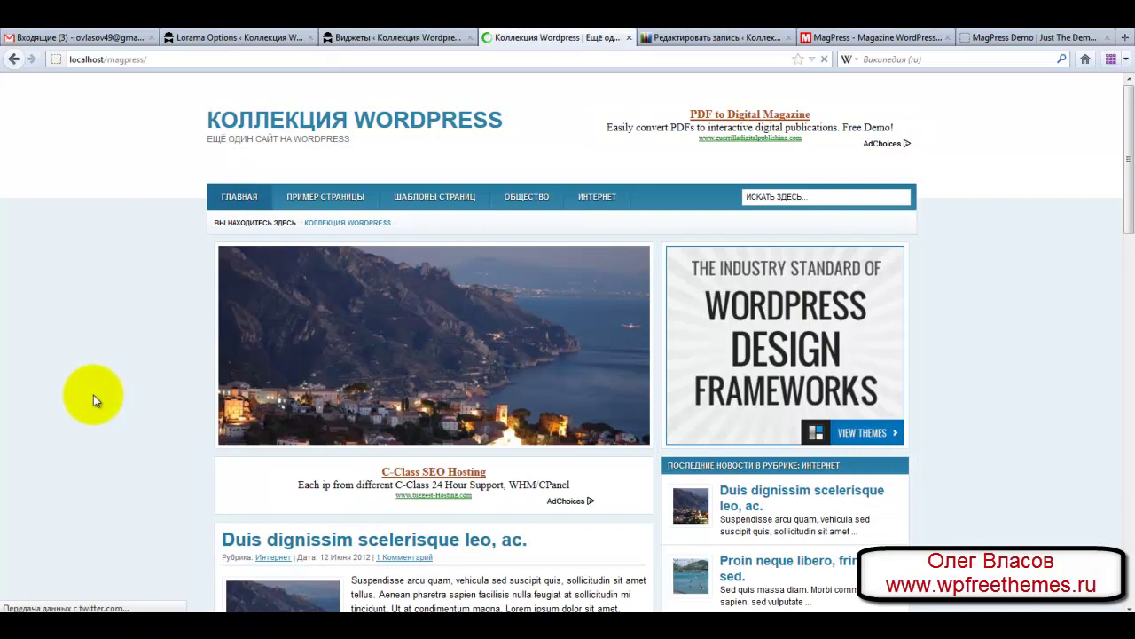
pyautogui.scroll(-5, 94, 397)
pyautogui.scroll(-8, 94, 399)
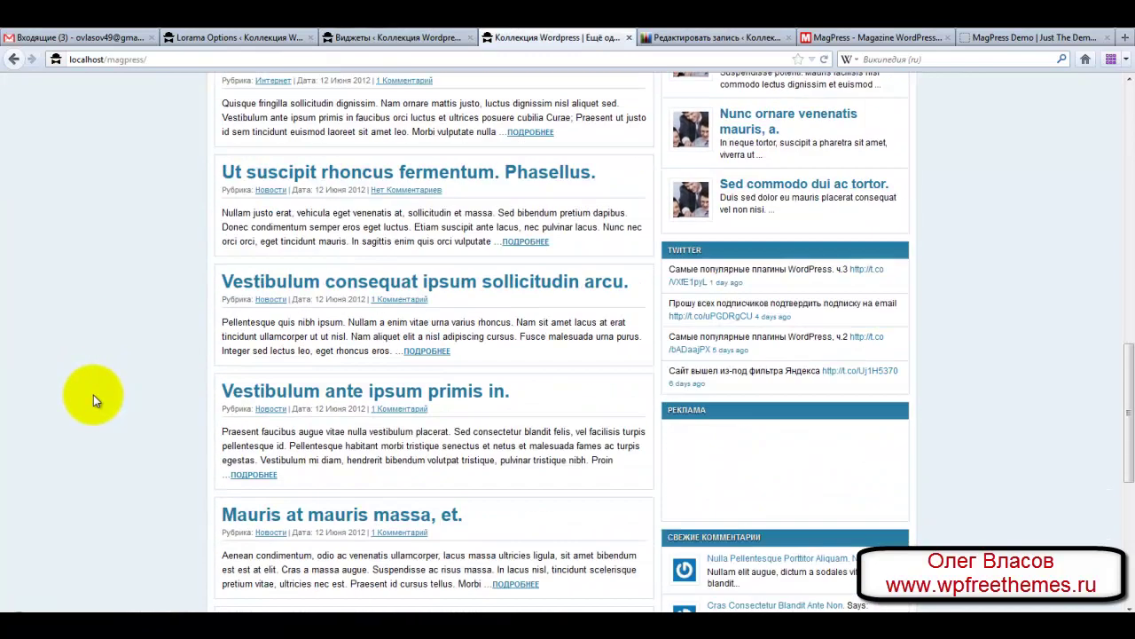
pyautogui.scroll(-3, 93, 394)
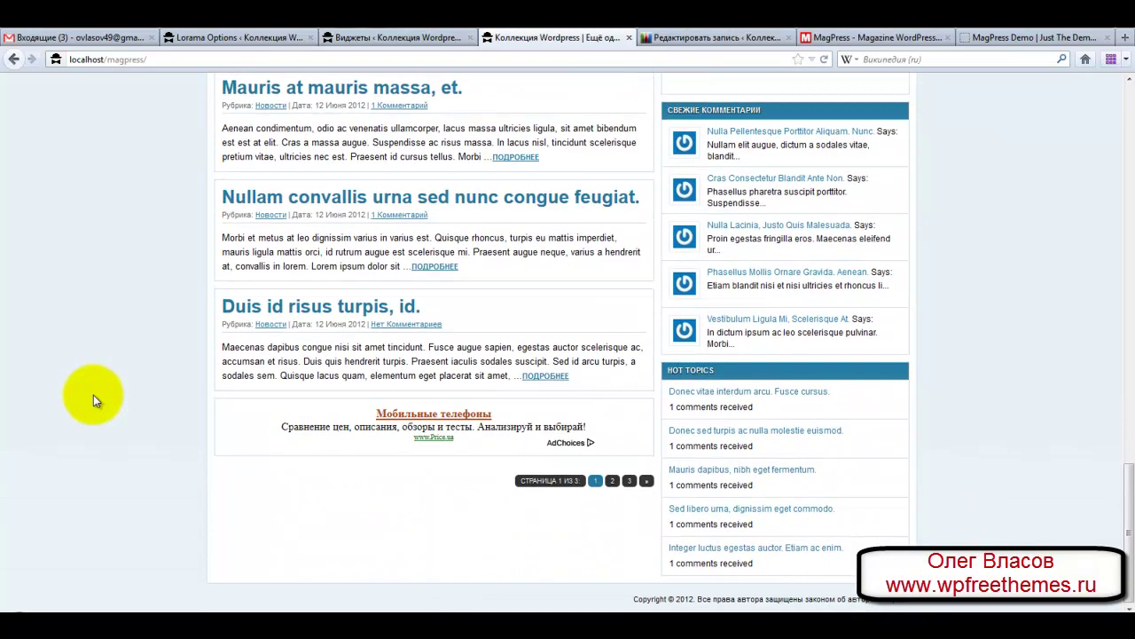
pyautogui.scroll(6, 94, 395)
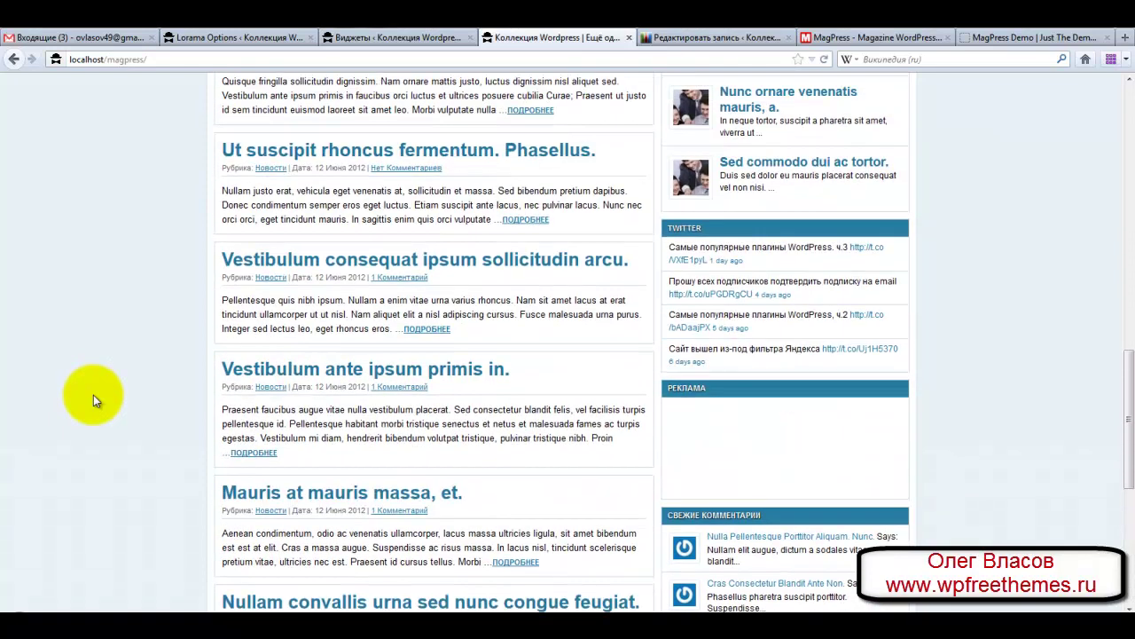
pyautogui.scroll(2, 93, 394)
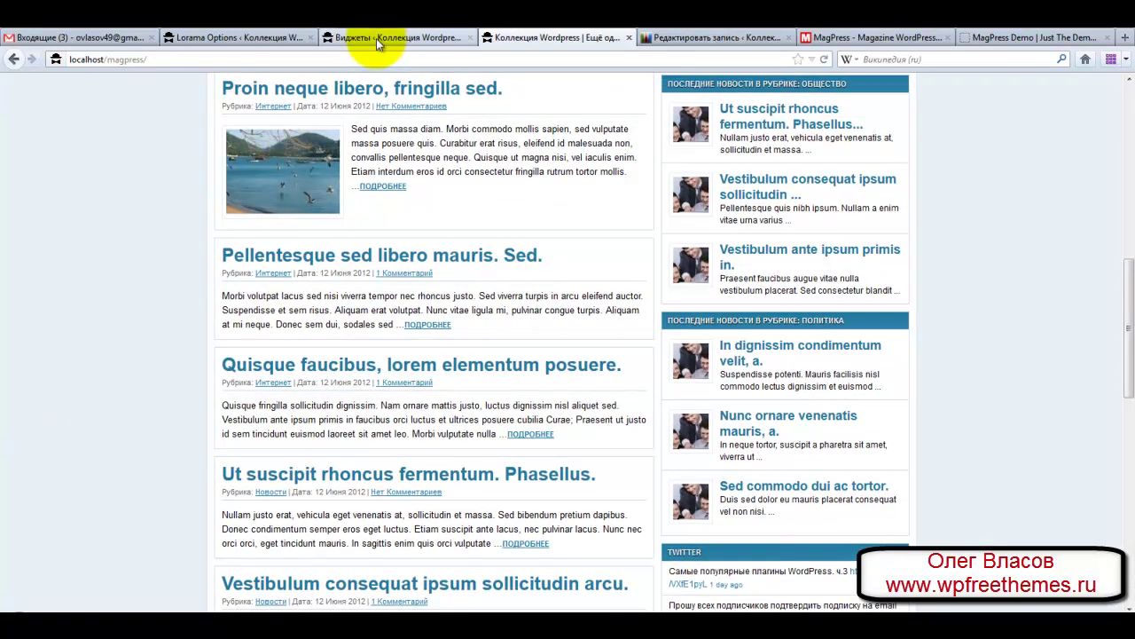
# Set Related Posts to Yes in the Miscellaneous Settings of the Lorama theme options and save the changes
pyautogui.click(377, 38)
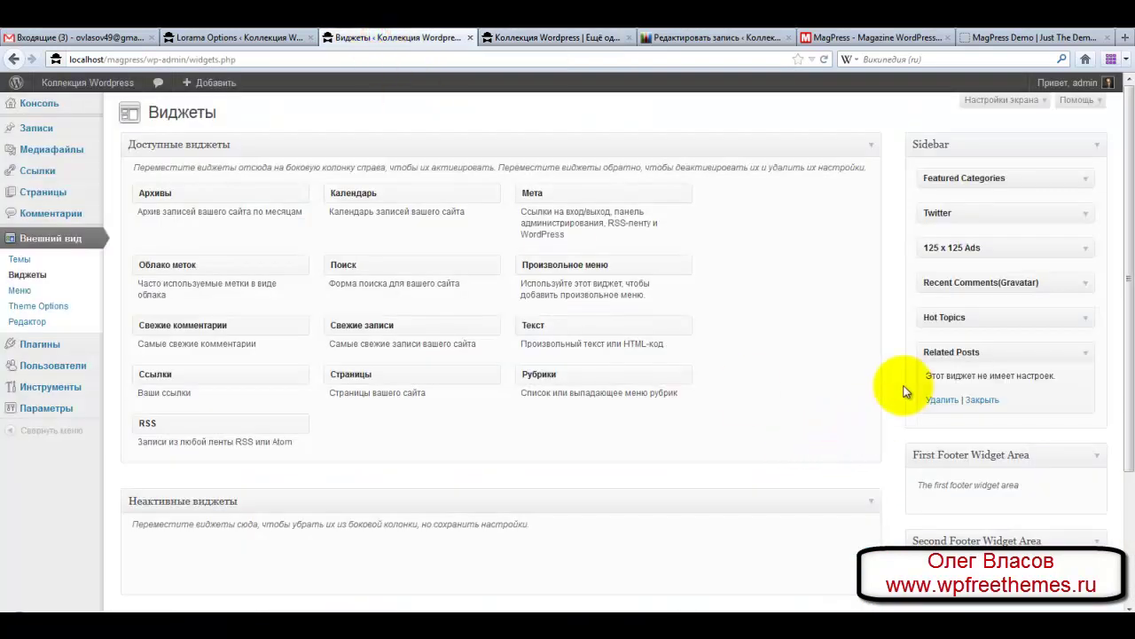
pyautogui.click(60, 311)
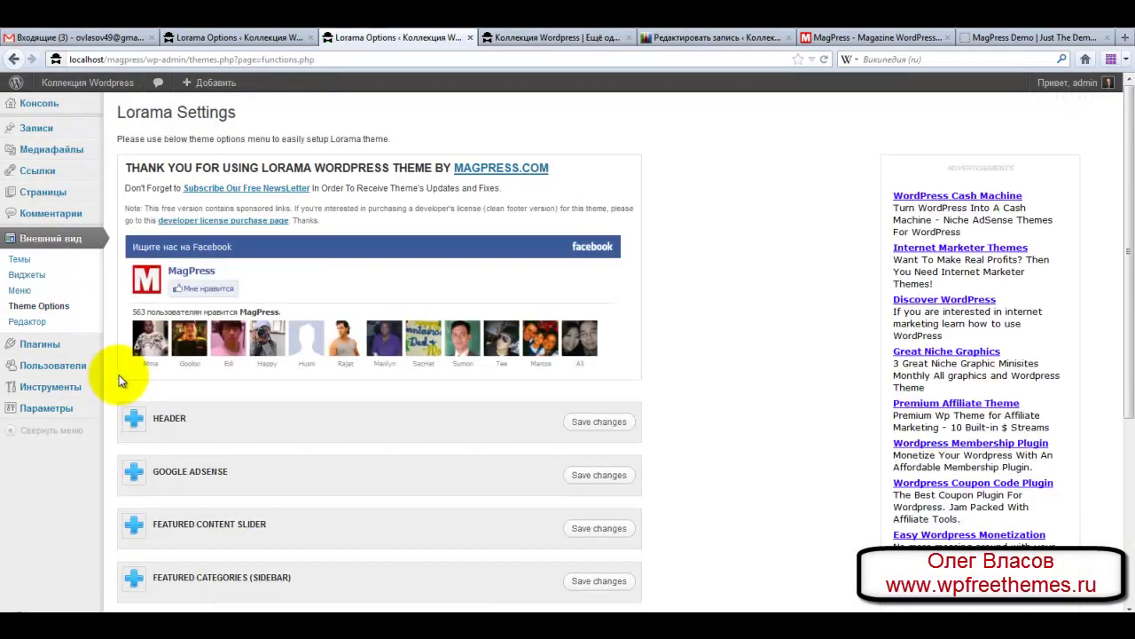
pyautogui.scroll(-5, 122, 382)
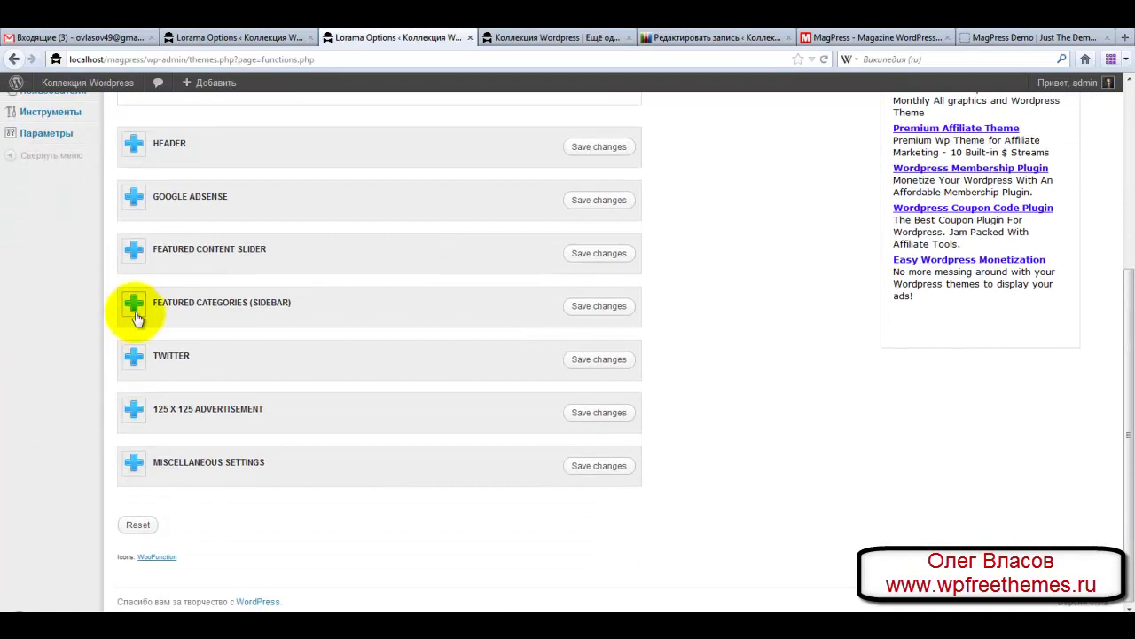
pyautogui.click(133, 463)
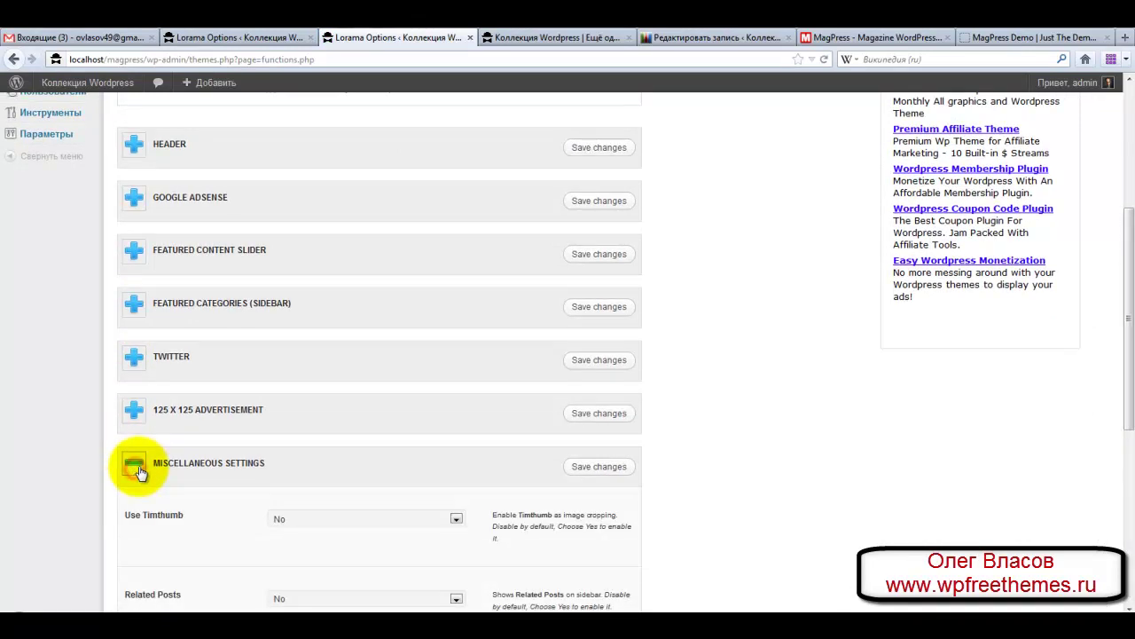
pyautogui.scroll(-4, 138, 468)
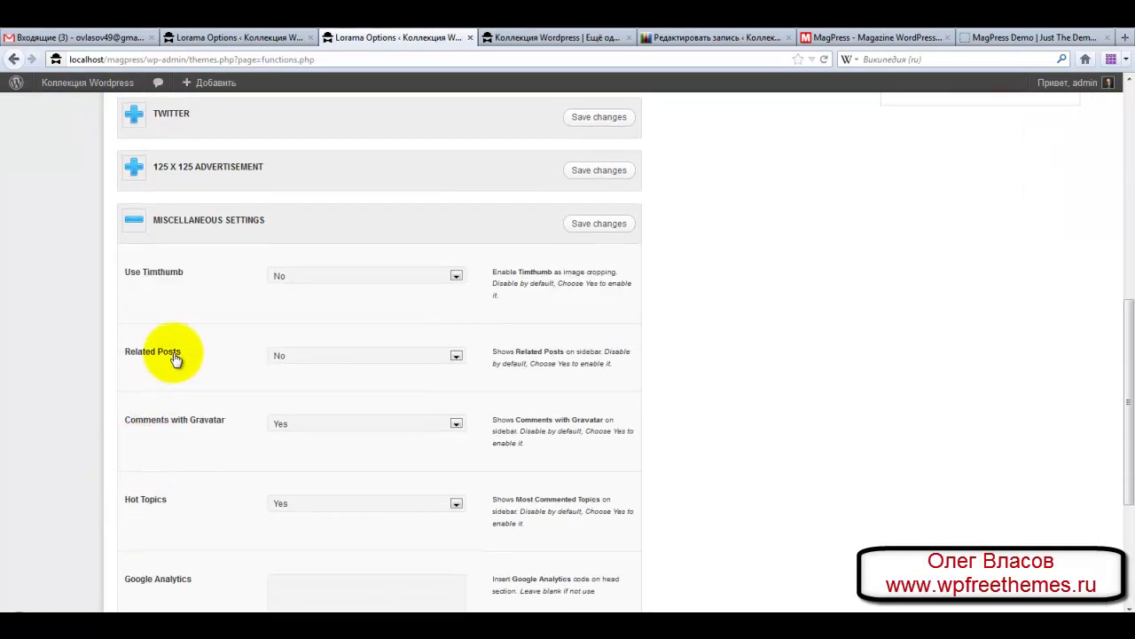
pyautogui.click(456, 355)
pyautogui.click(446, 382)
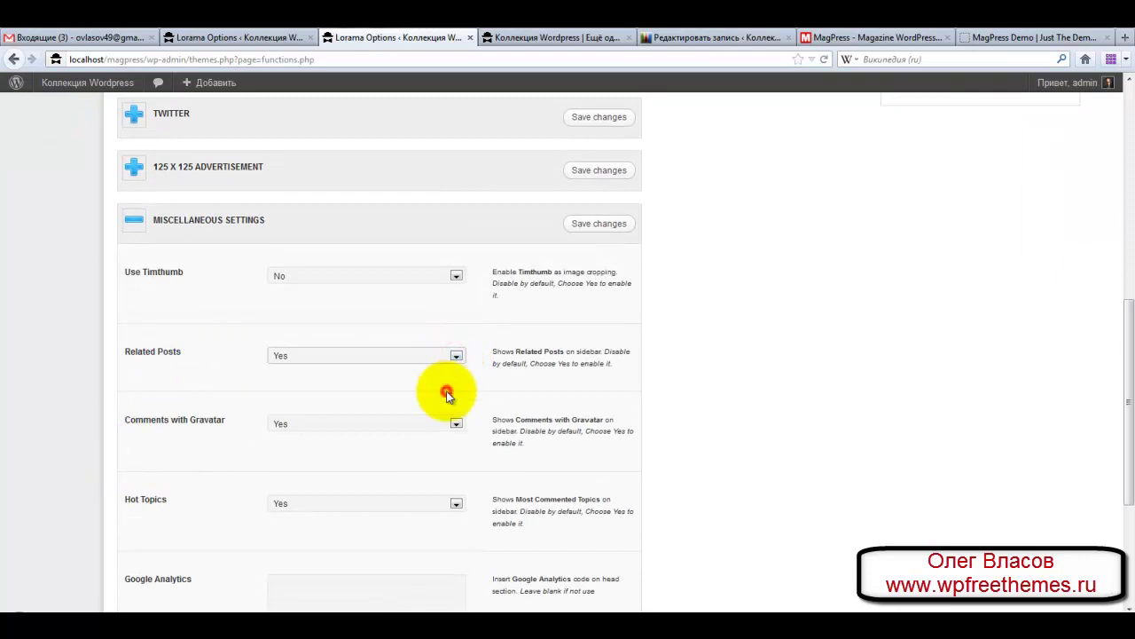
pyautogui.click(600, 224)
# Reload the home page and check its sidebar again for a related posts block
pyautogui.click(554, 40)
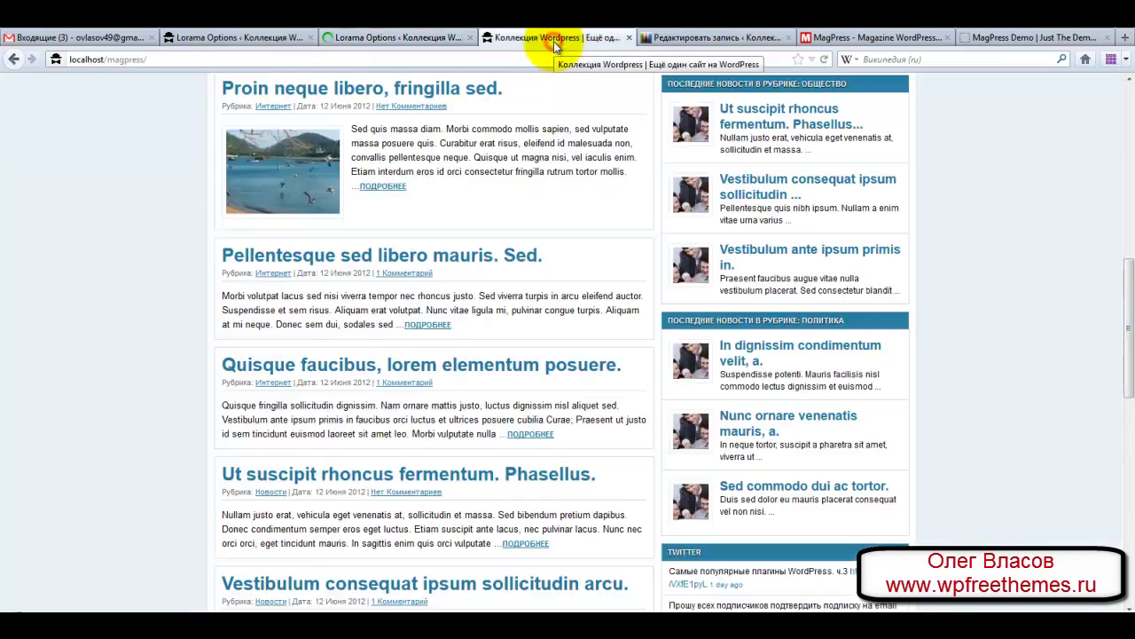
pyautogui.click(825, 58)
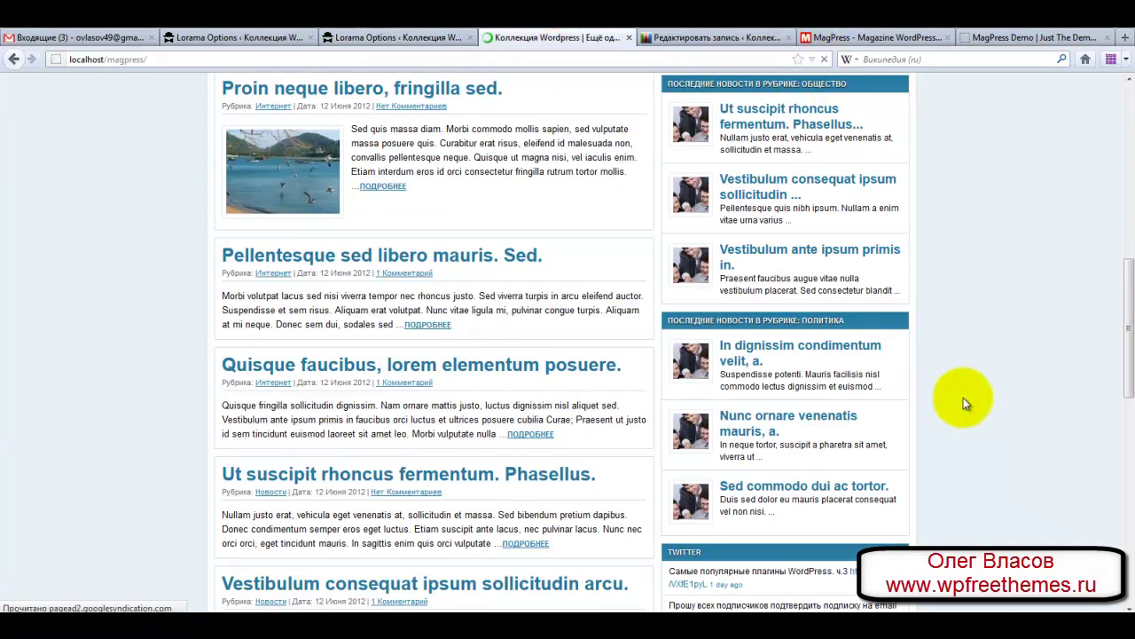
pyautogui.scroll(-5, 977, 407)
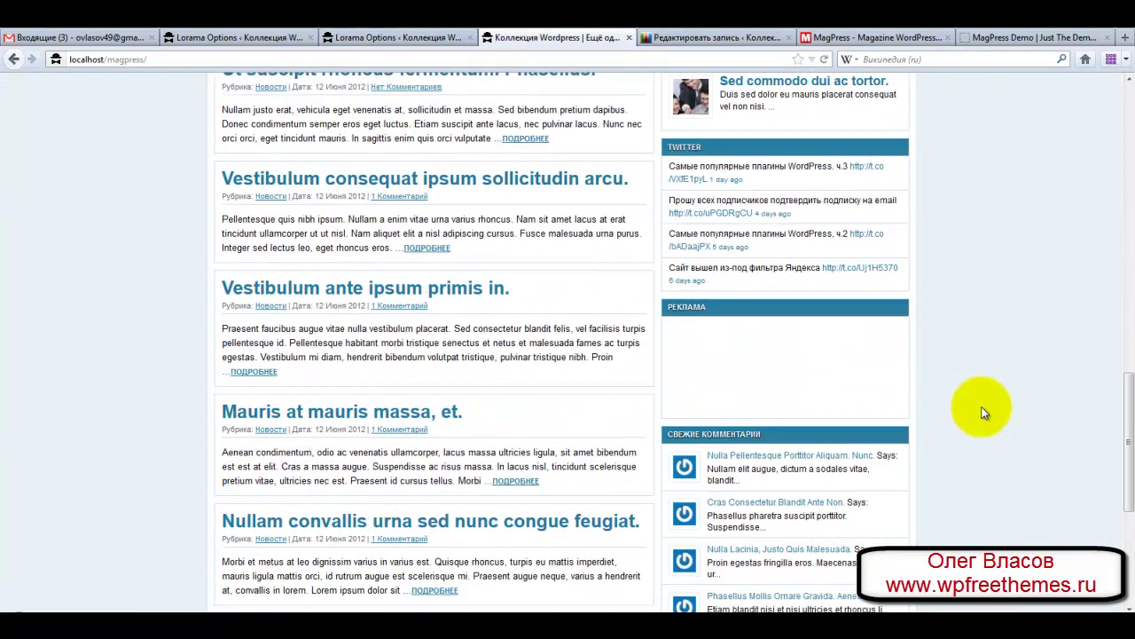
pyautogui.scroll(-4, 983, 410)
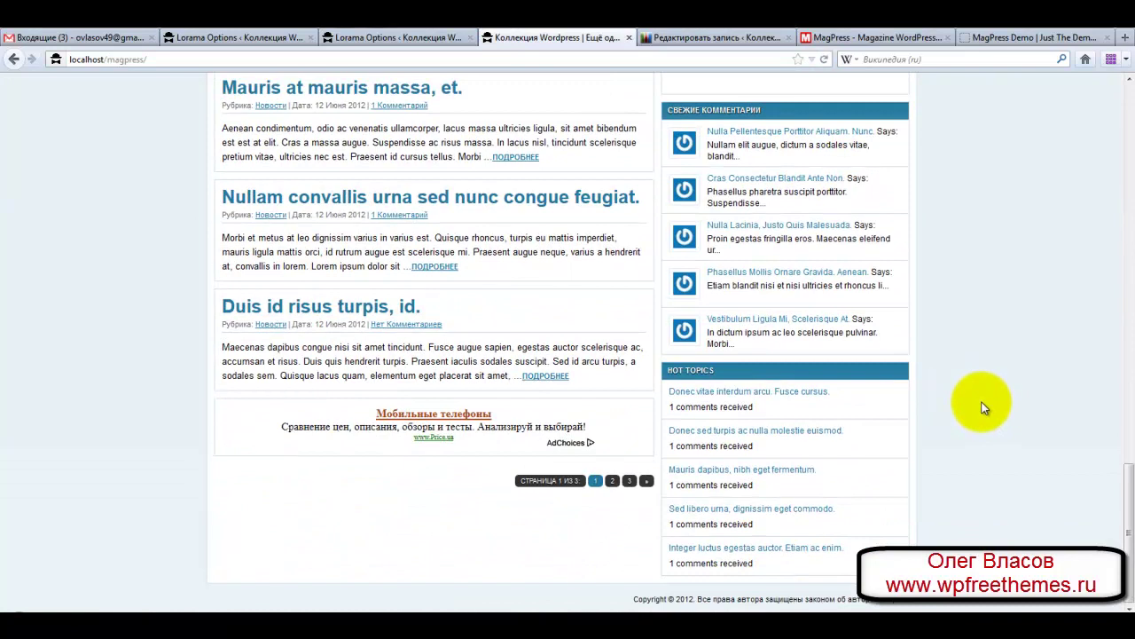
pyautogui.scroll(8, 983, 408)
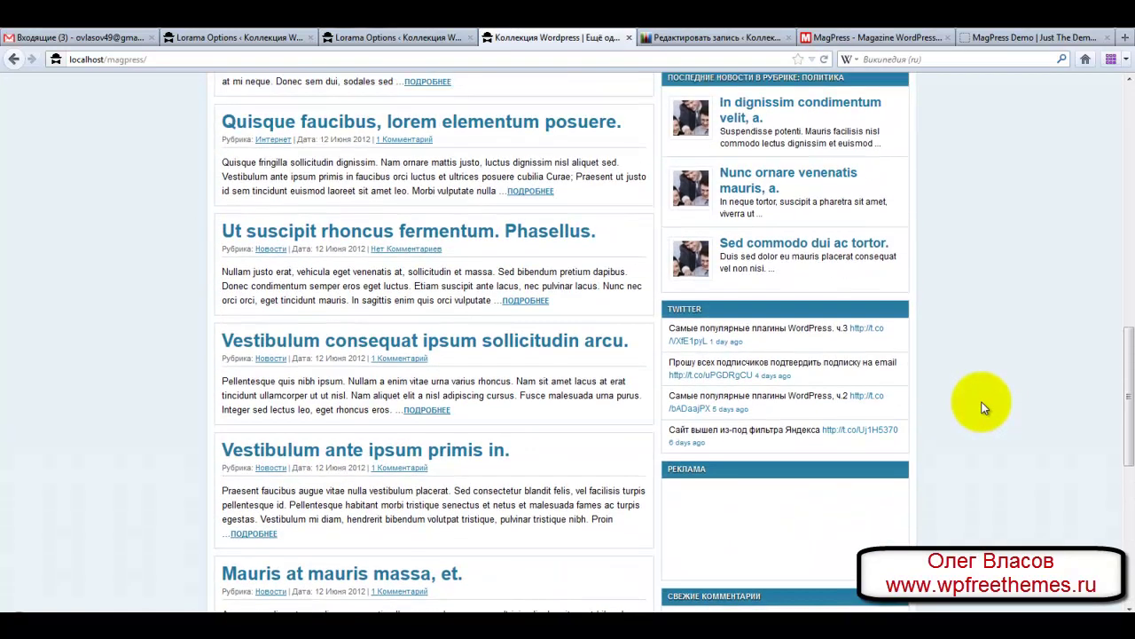
pyautogui.scroll(5, 983, 408)
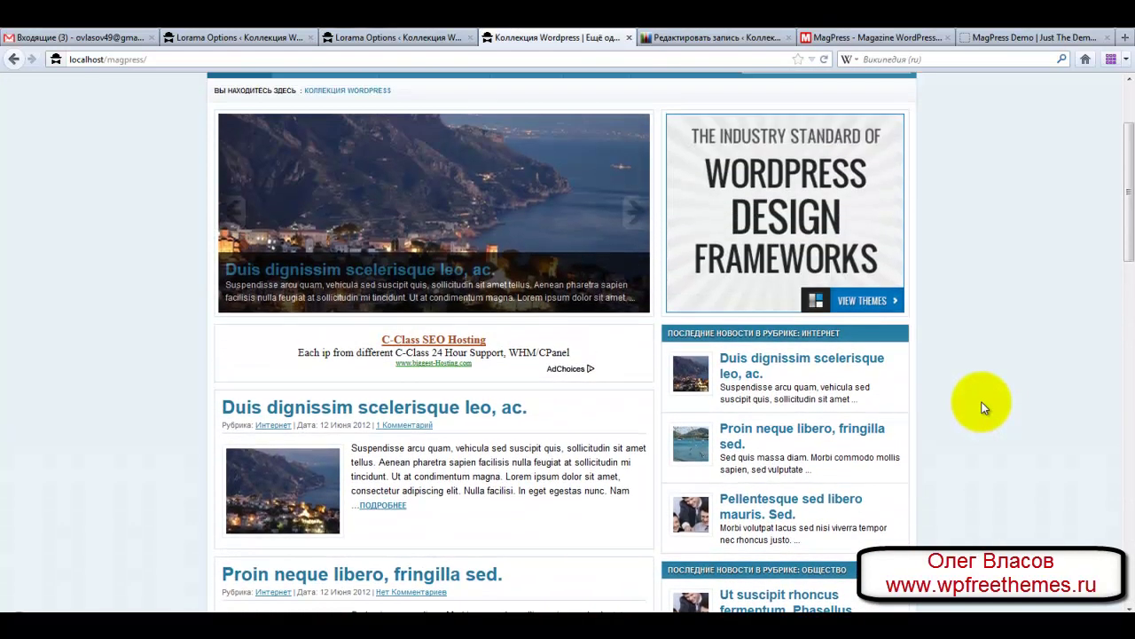
pyautogui.scroll(2, 983, 404)
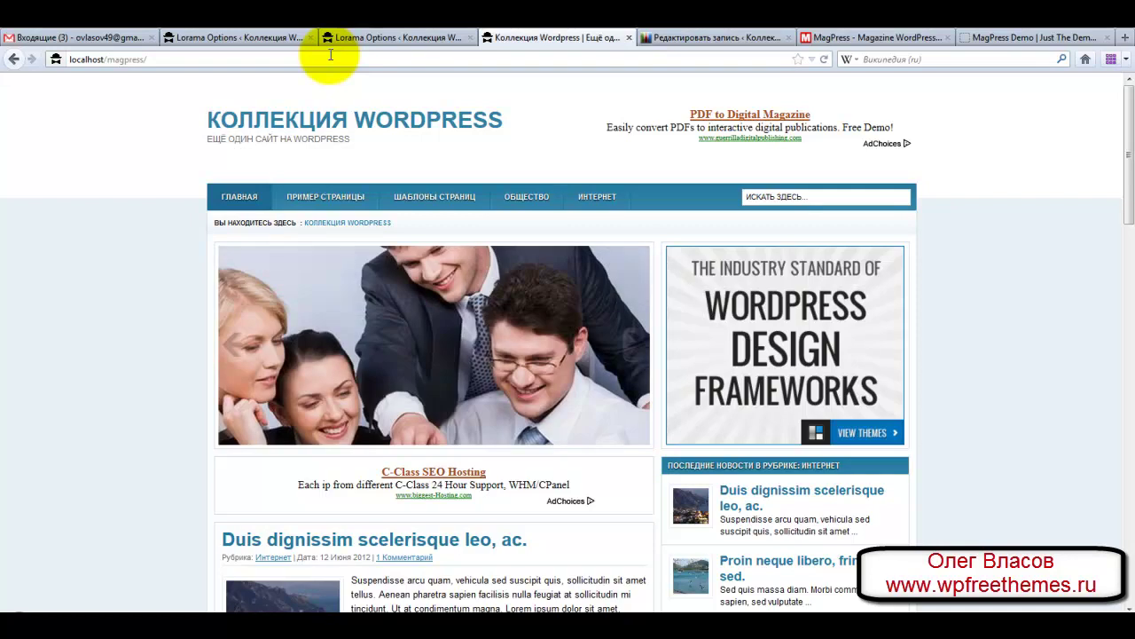
# Return to the Lorama Settings page and review its list of option sections
pyautogui.click(351, 46)
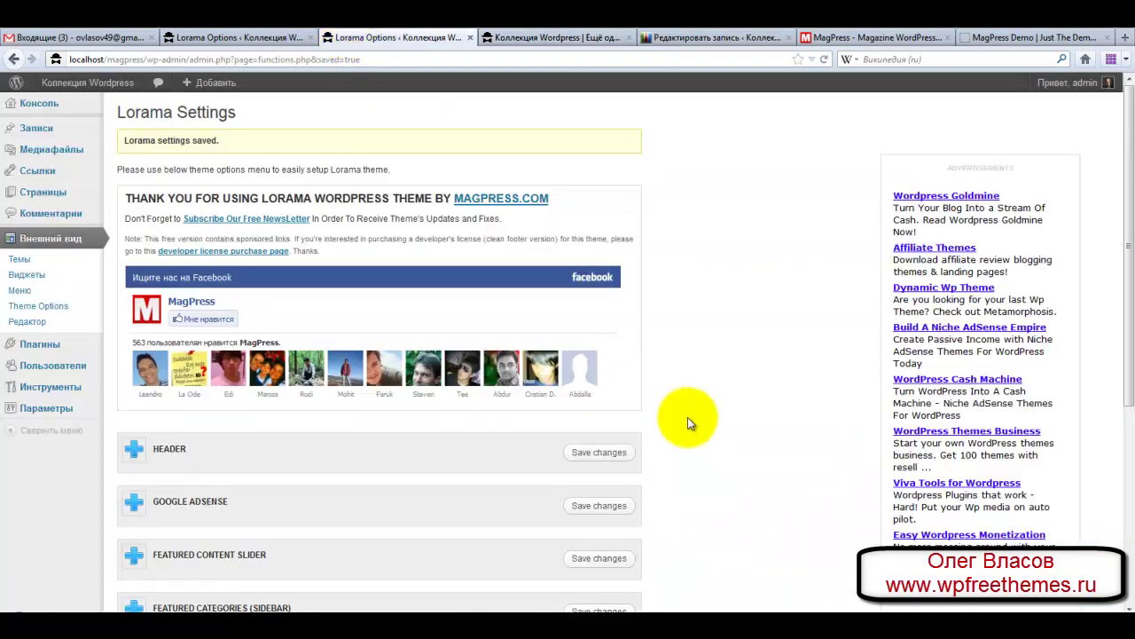
pyautogui.scroll(-6, 706, 464)
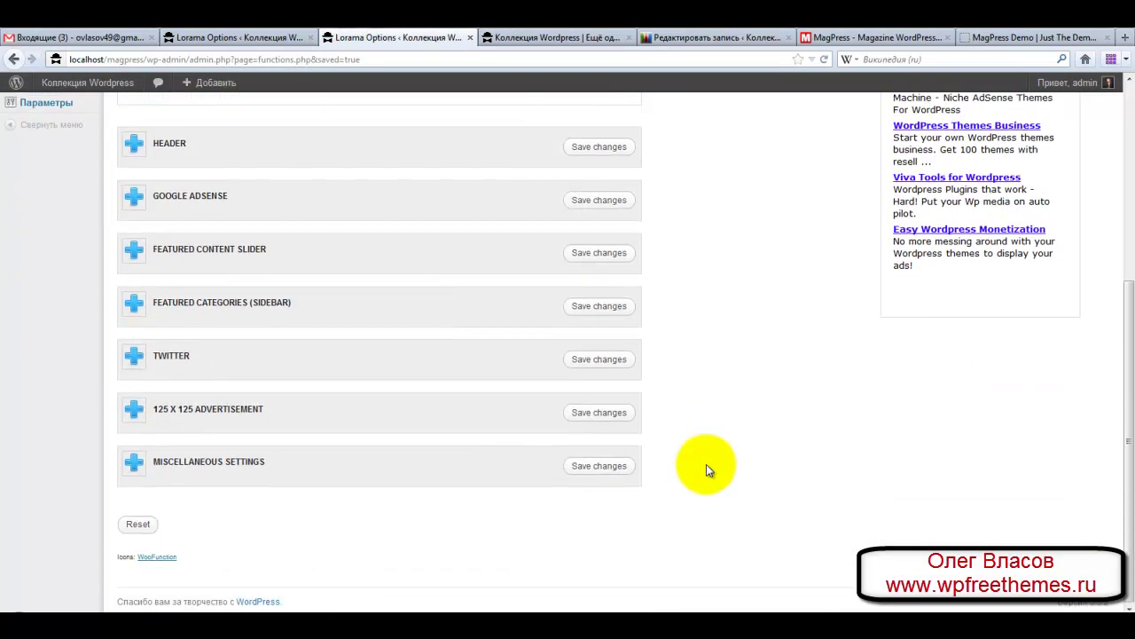
pyautogui.scroll(6, 706, 464)
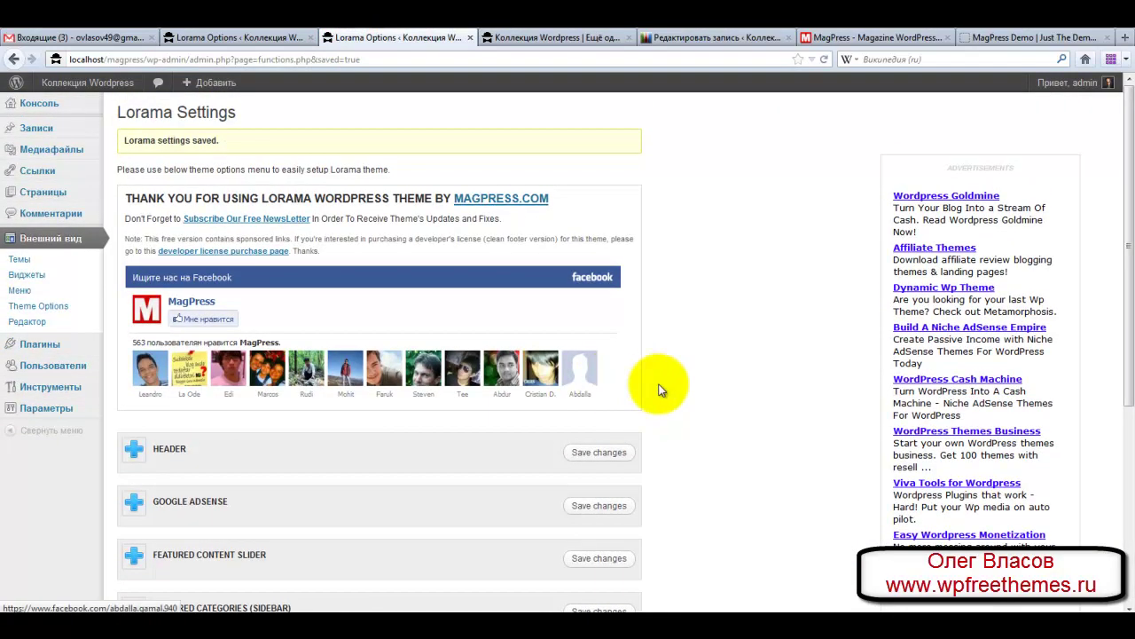
pyautogui.scroll(-6, 683, 405)
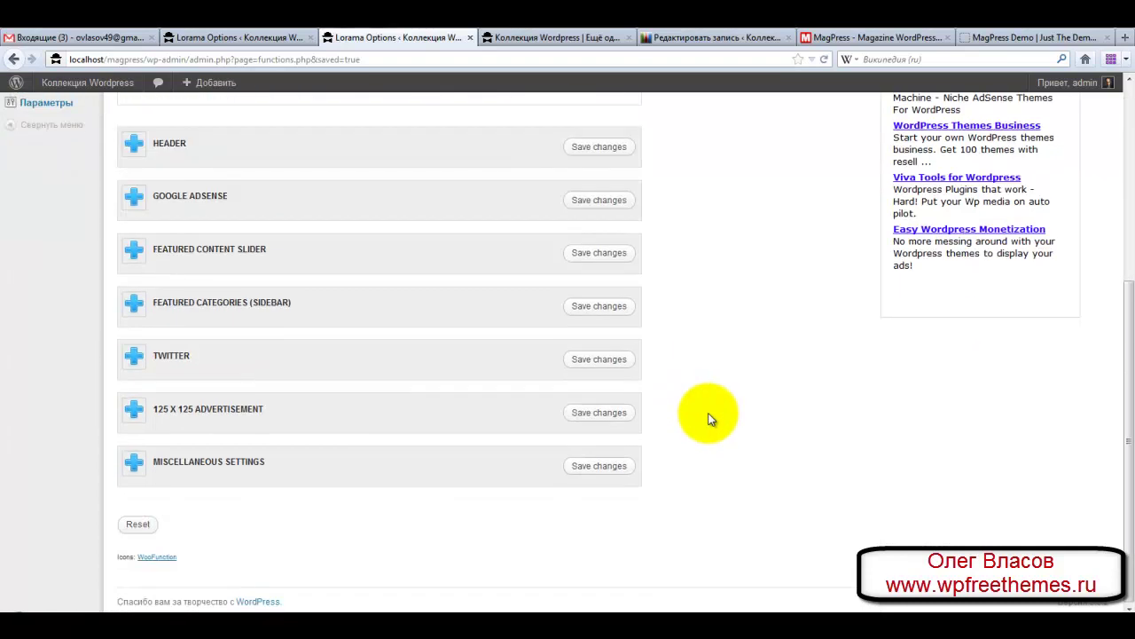
pyautogui.scroll(6, 709, 417)
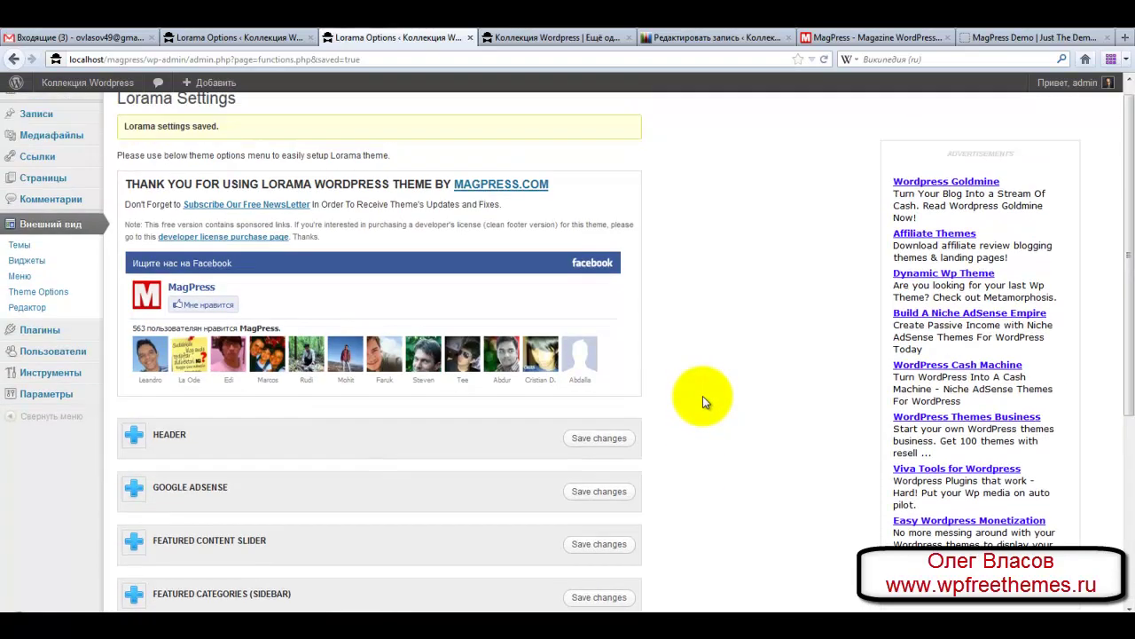